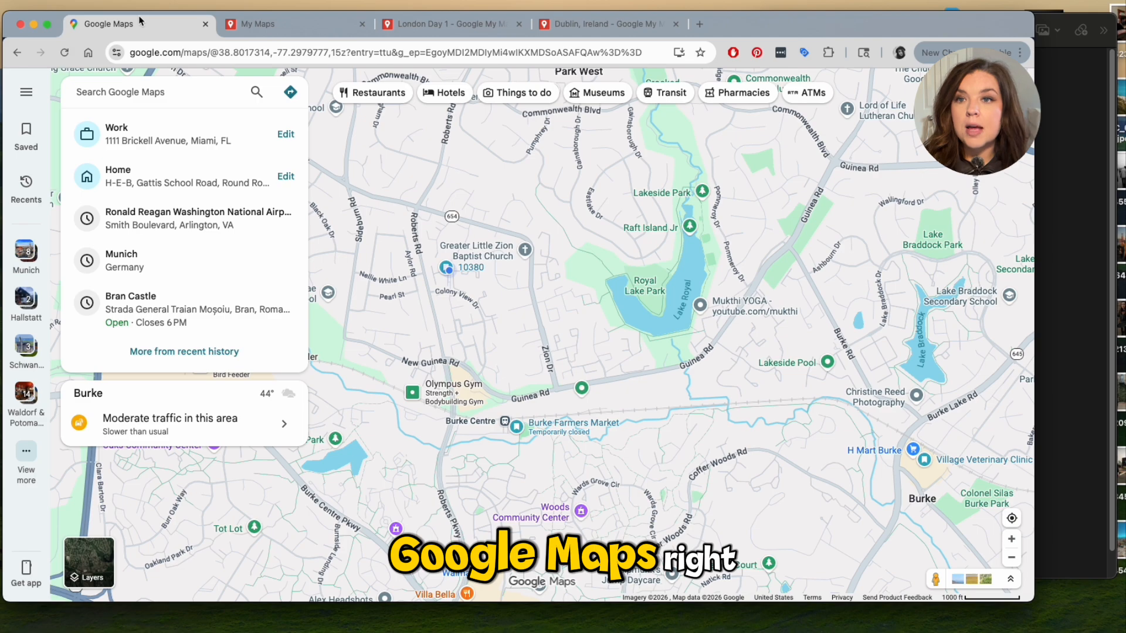
Open the saved places in Google Maps and look through the whole collection of saved lists.
left_click(26, 136)
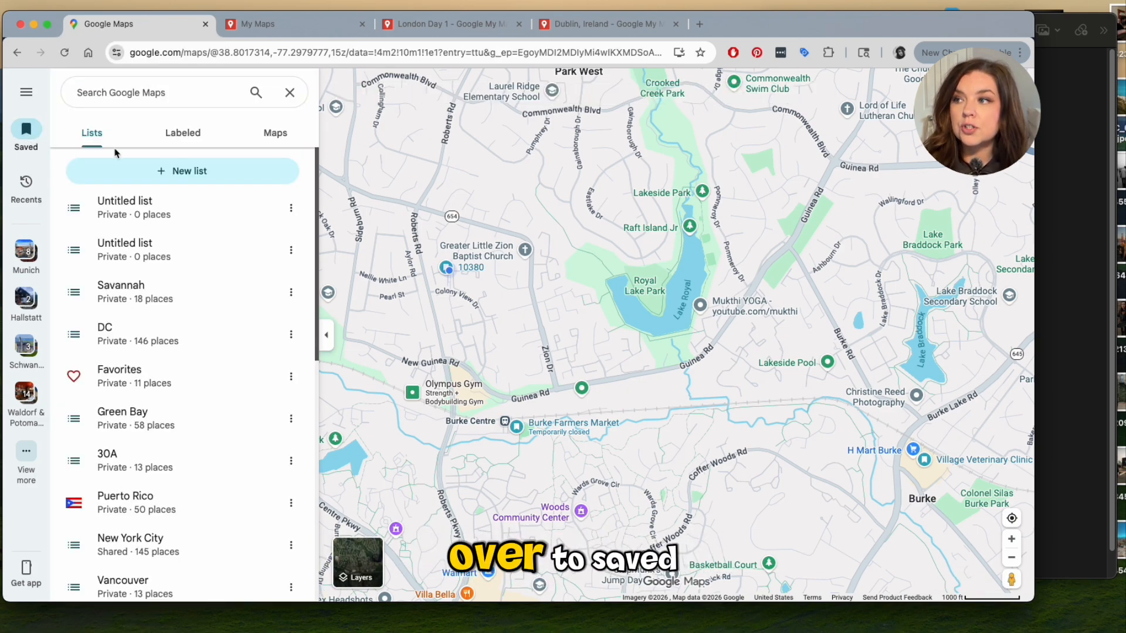
scroll(194, 440, "down", 10)
scroll(176, 502, "up", 10)
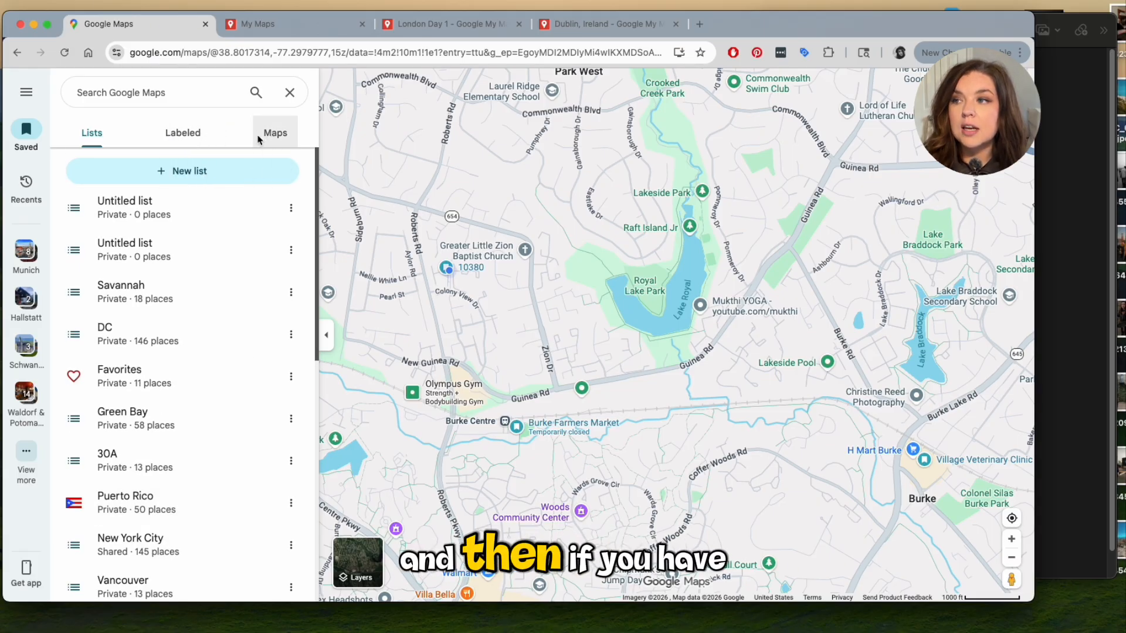
scroll(217, 491, "down", 10)
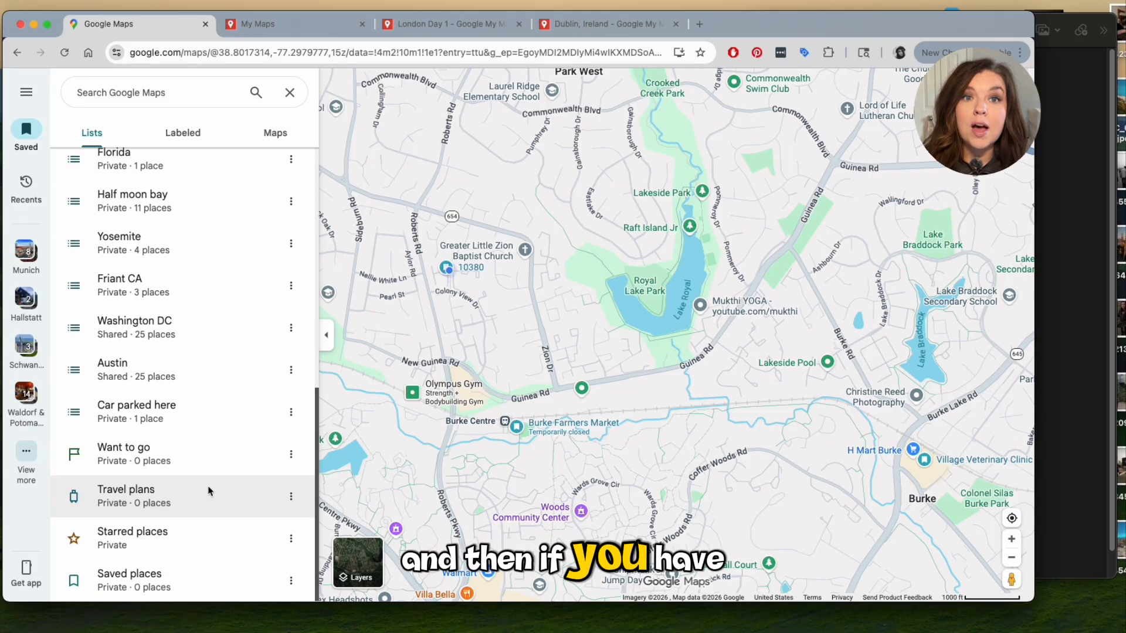
scroll(135, 498, "down", 1)
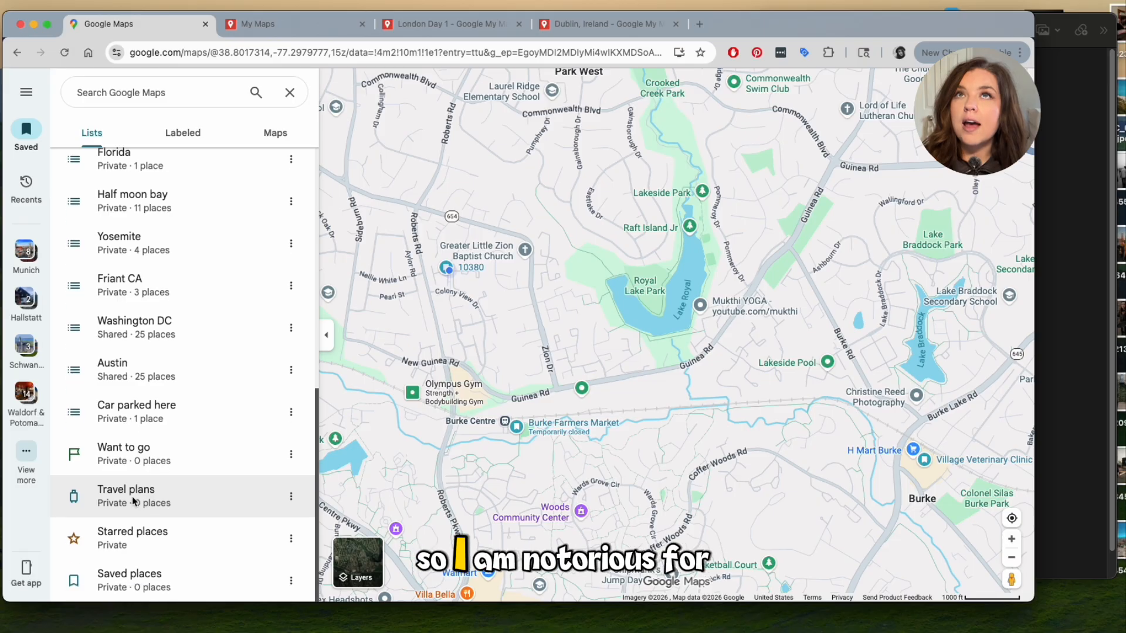
scroll(133, 500, "up", 10)
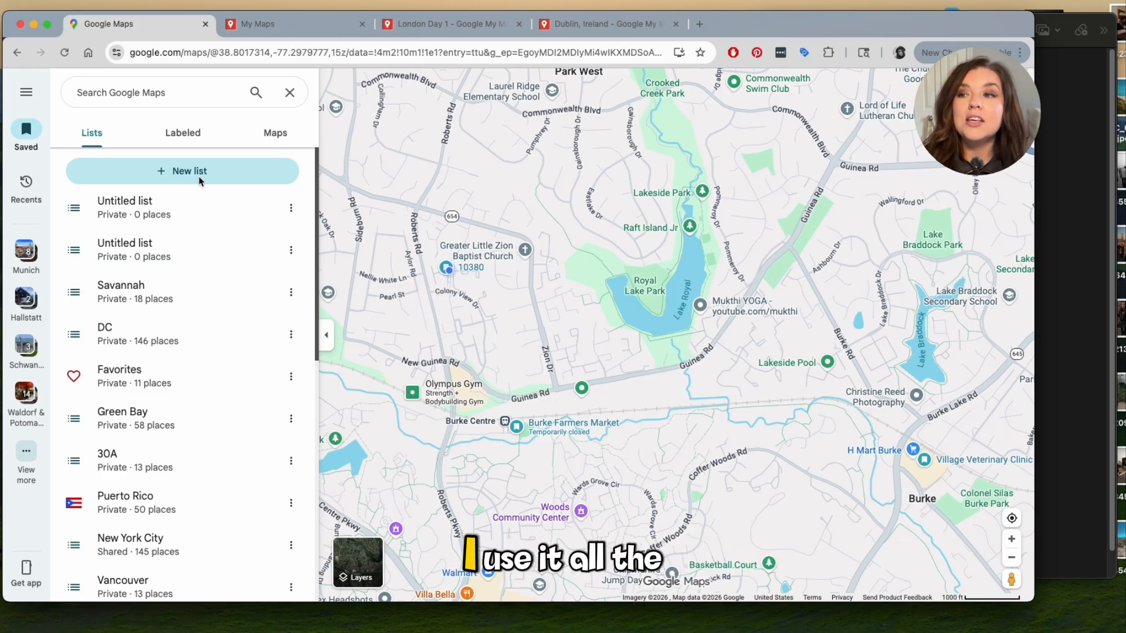
scroll(126, 434, "down", 9)
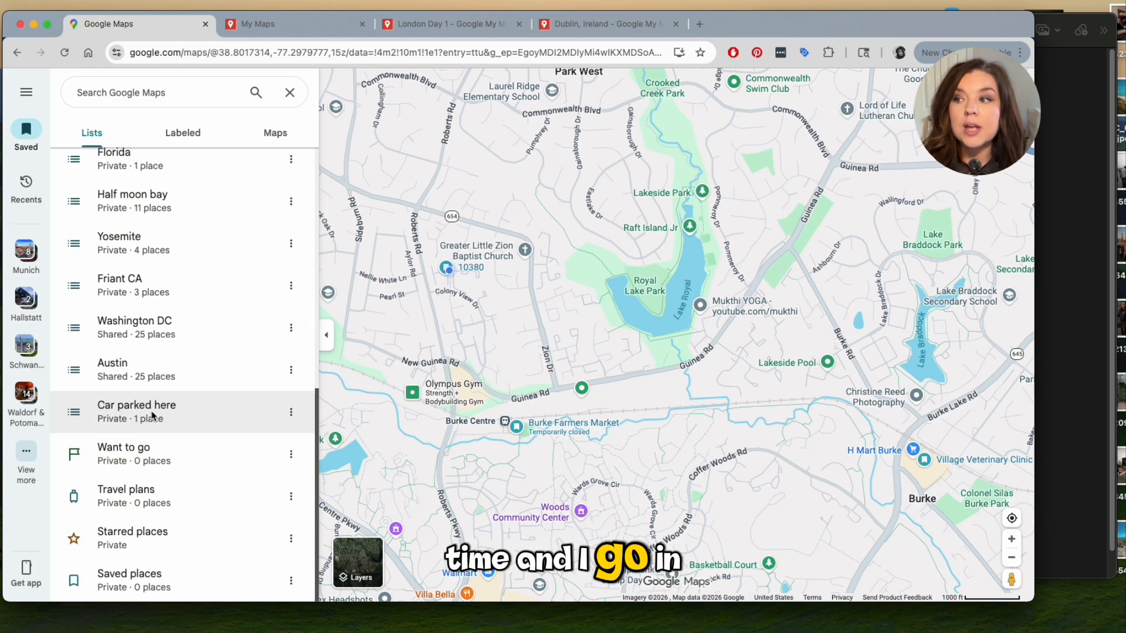
scroll(152, 411, "up", 9)
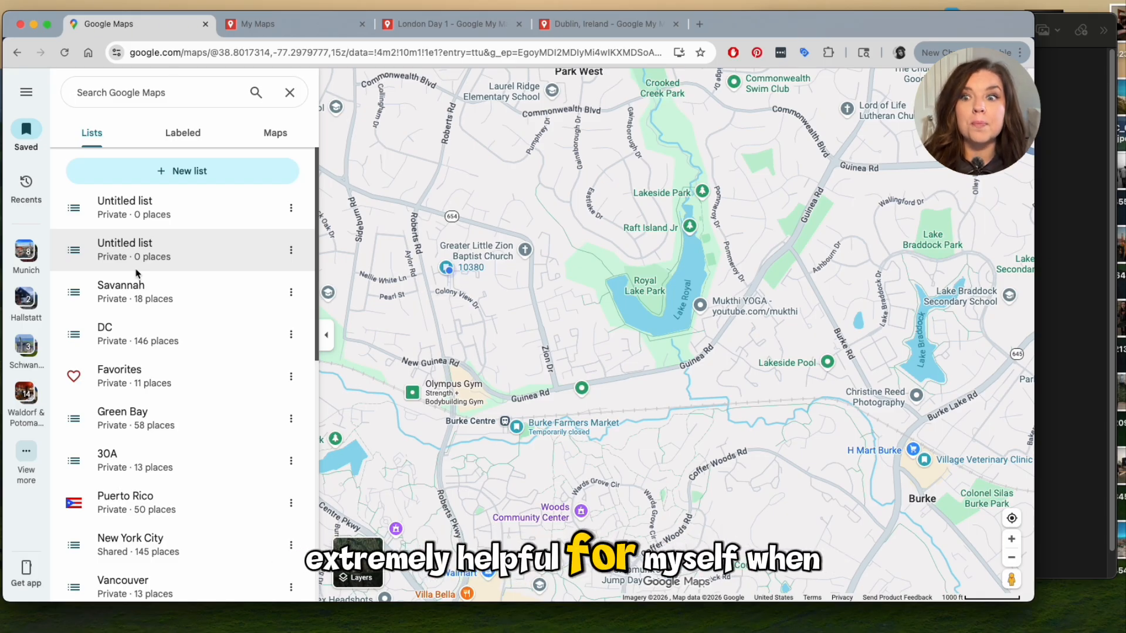
Display the custom maps among the saved places and look through all of them.
left_click(263, 134)
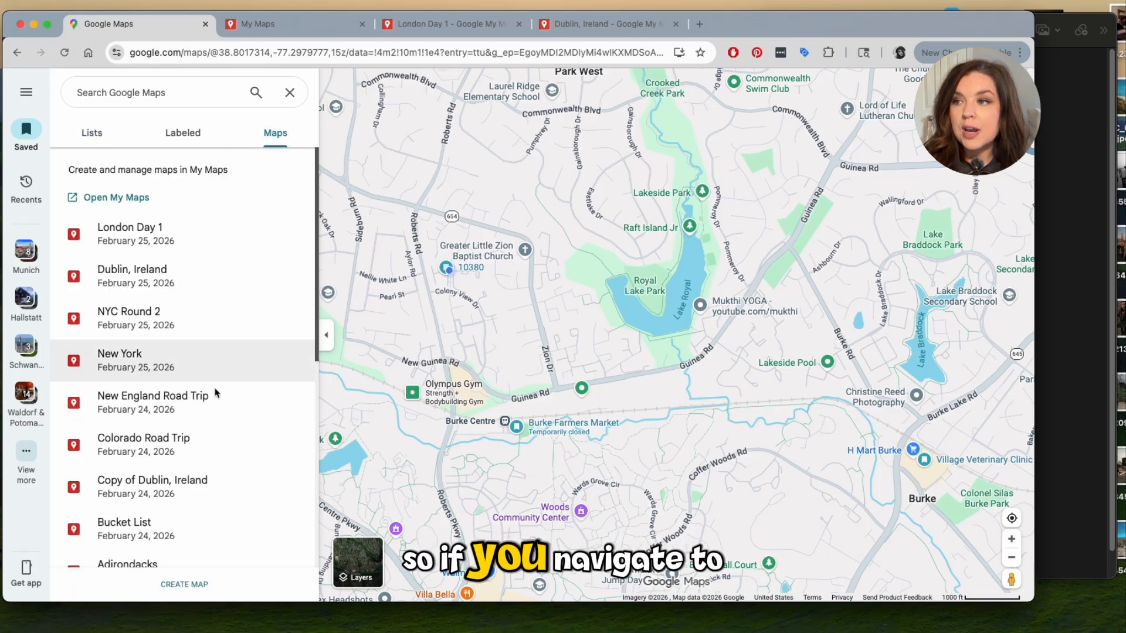
scroll(184, 485, "down", 10)
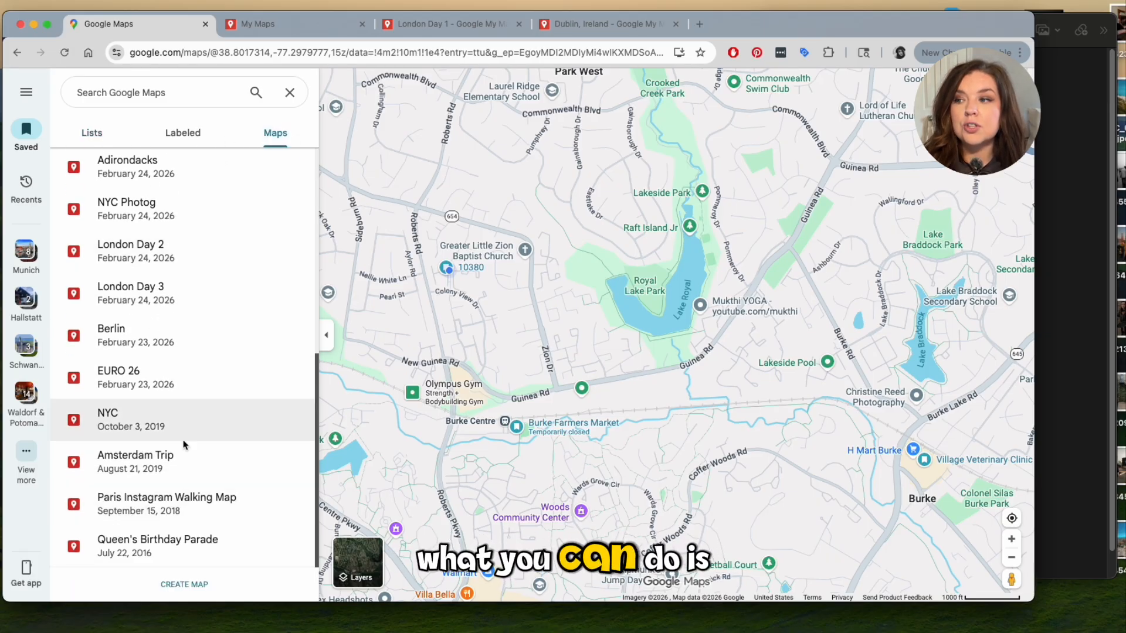
scroll(183, 463, "up", 10)
Switch to Google My Maps and look over the owned maps, comparing them with the saved maps in Google Maps.
left_click(250, 35)
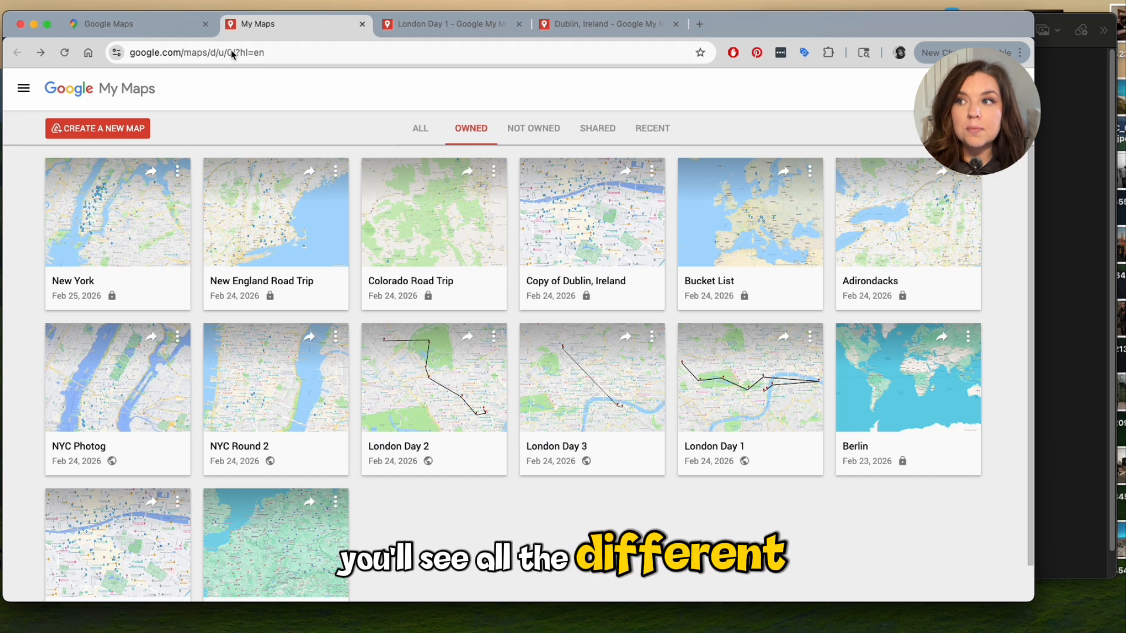
scroll(382, 422, "down", 2)
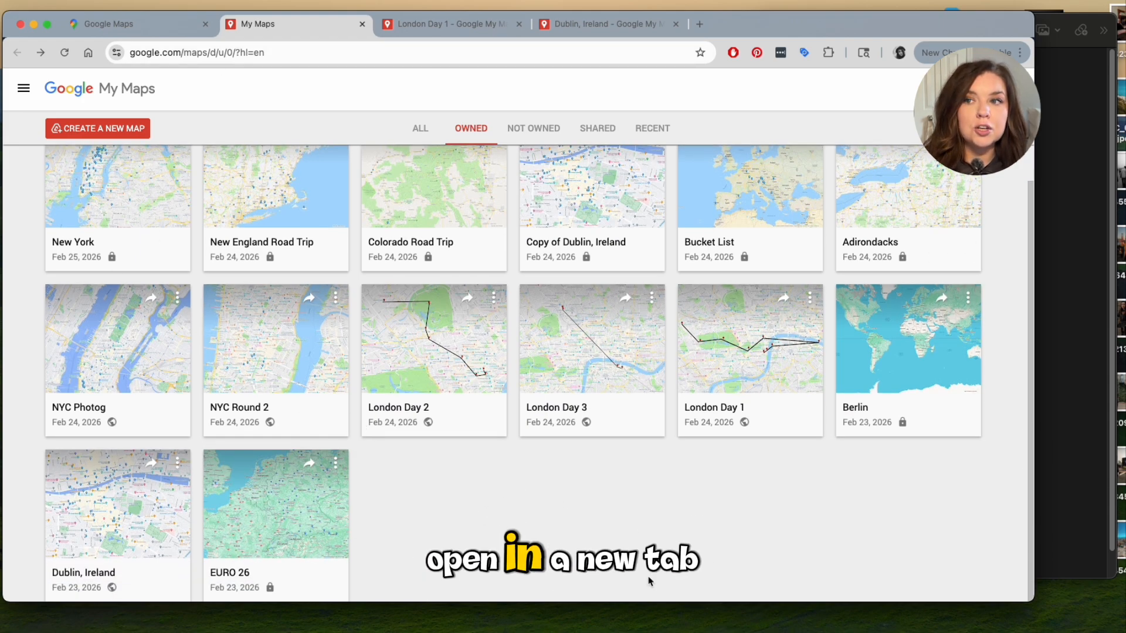
scroll(289, 416, "up", 2)
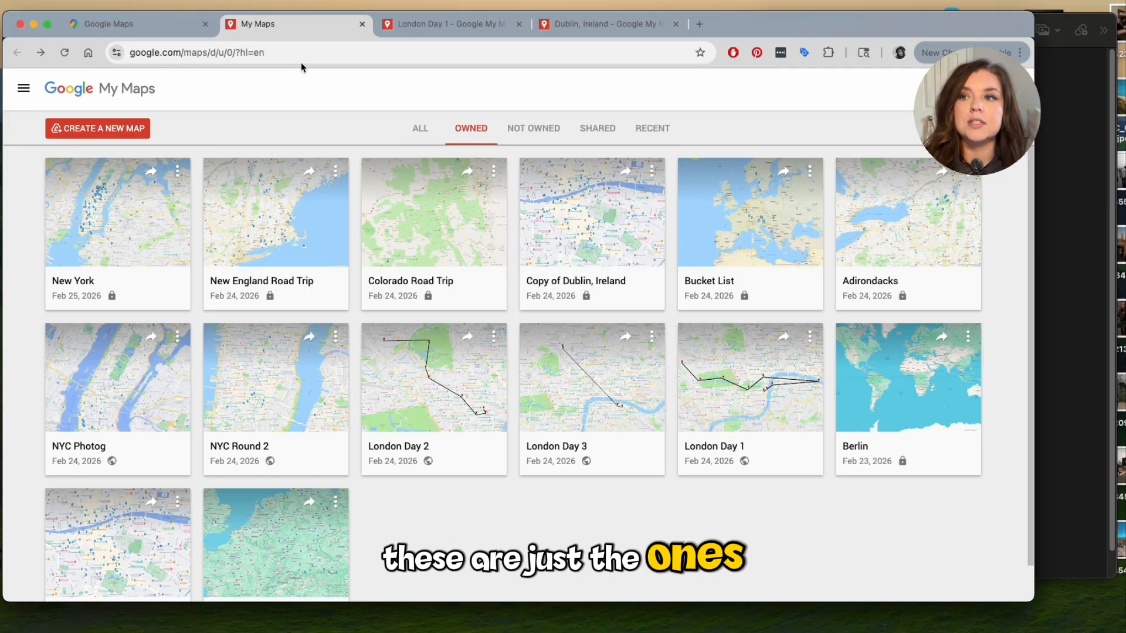
left_click(147, 26)
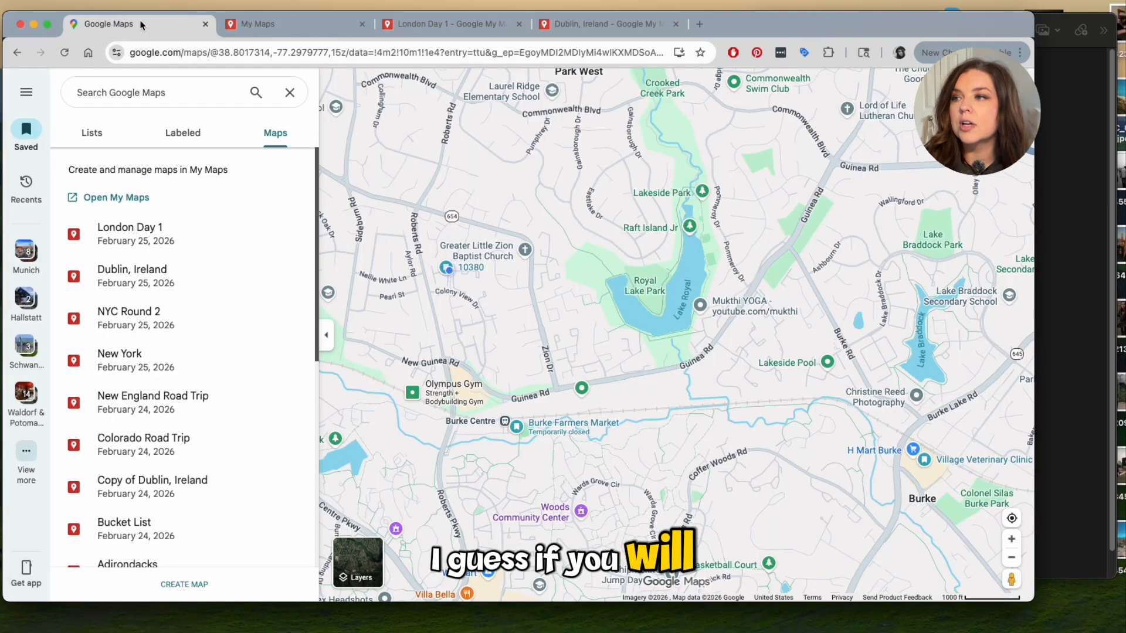
left_click(259, 26)
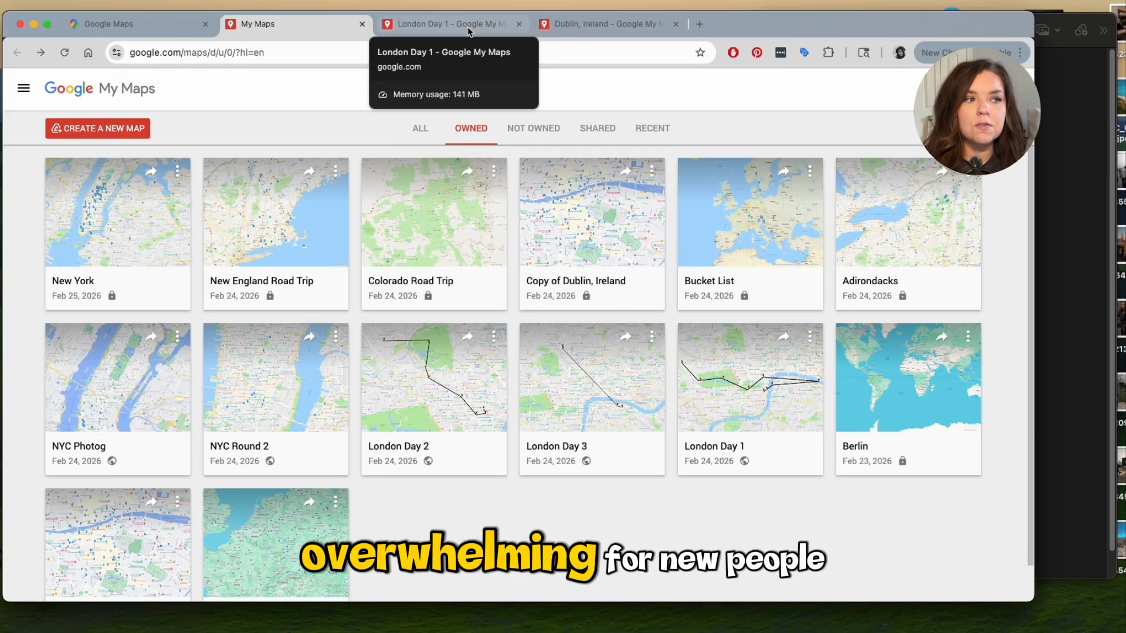
View the London Day 1 map, and examine the Dublin, Ireland map's layers of pubs, dinner spots, cafes and lunch spots and its pins.
left_click(469, 30)
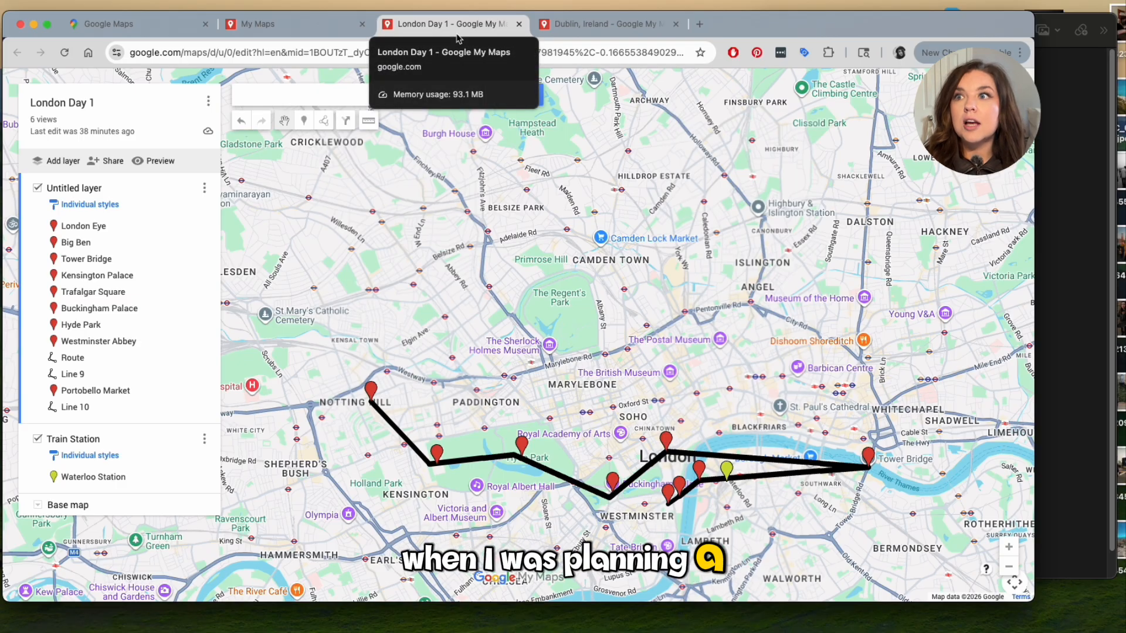
left_click(535, 25)
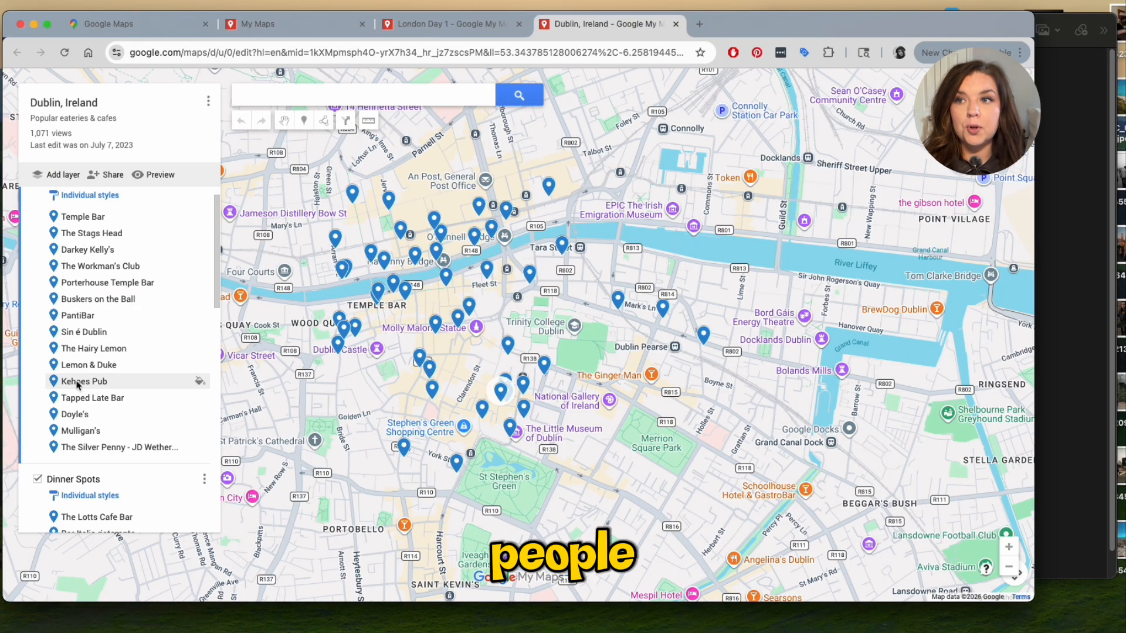
scroll(77, 384, "up", 1)
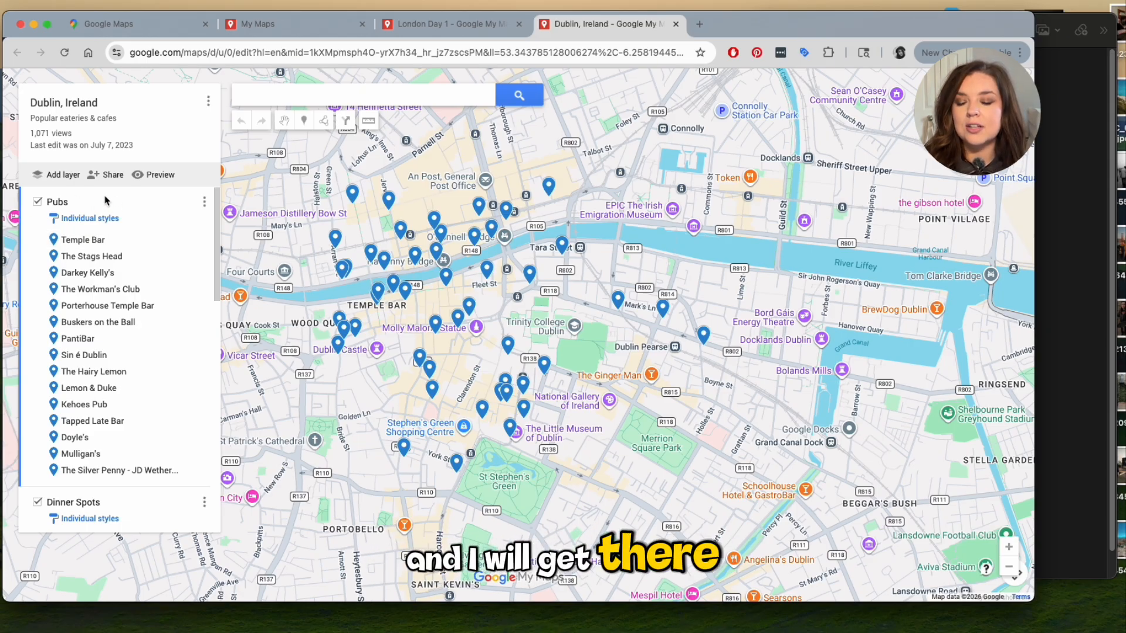
scroll(144, 250, "down", 1)
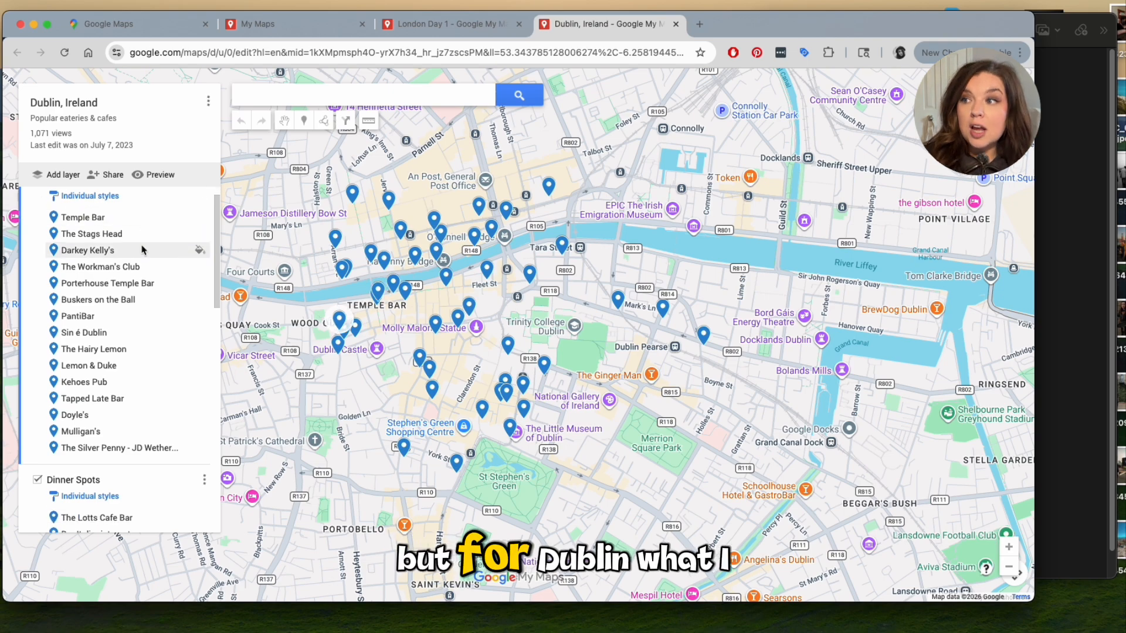
scroll(144, 251, "up", 1)
scroll(134, 258, "down", 4)
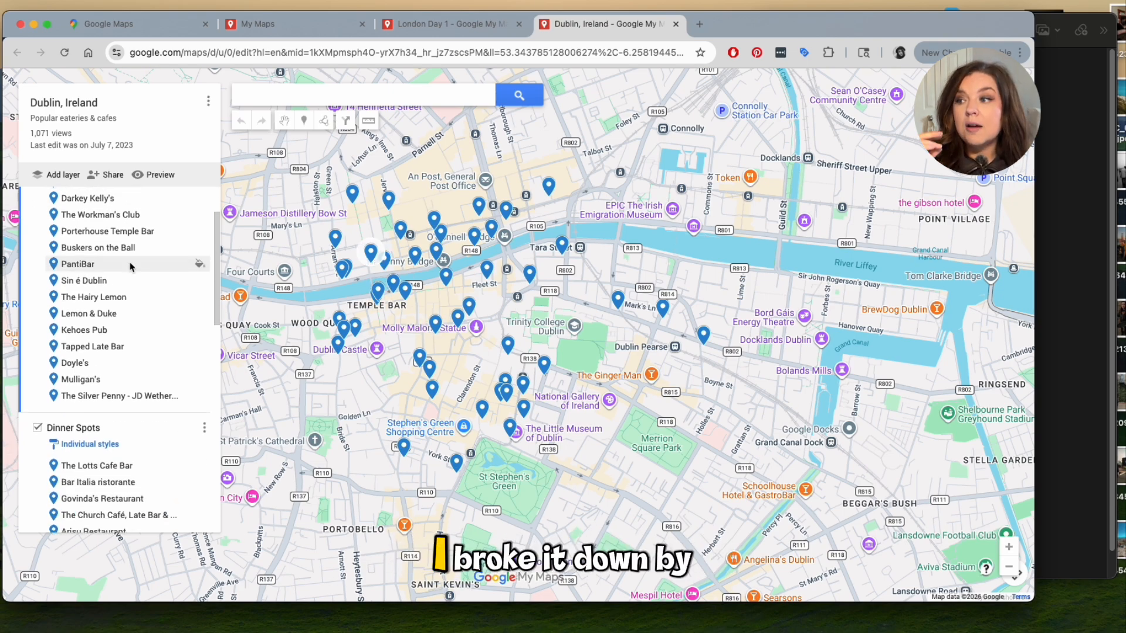
scroll(126, 265, "down", 8)
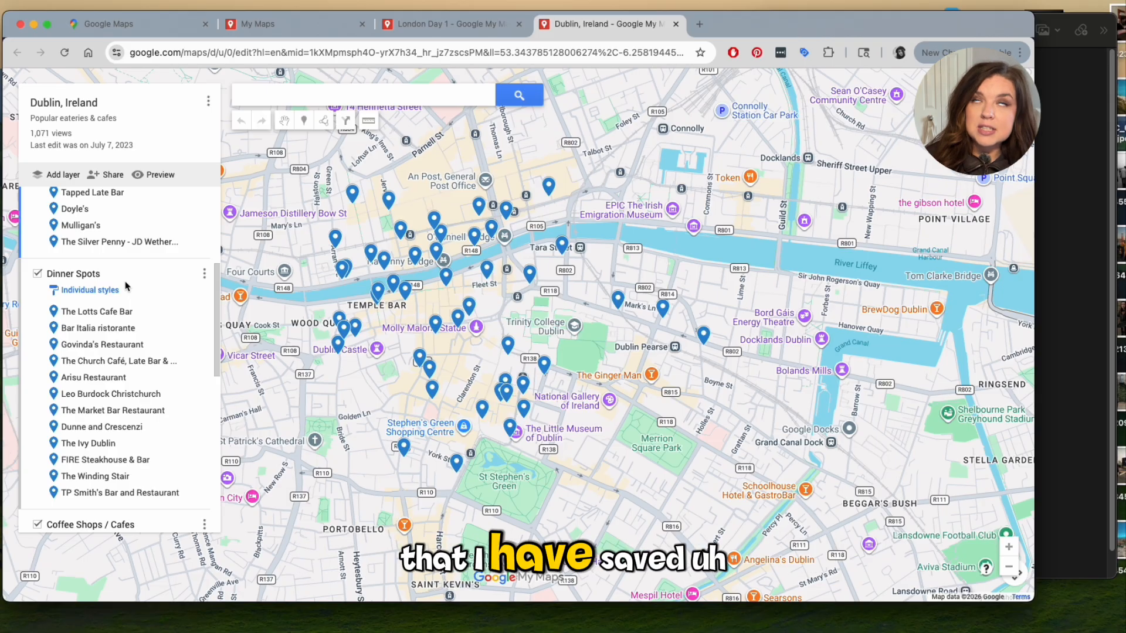
scroll(125, 293, "down", 8)
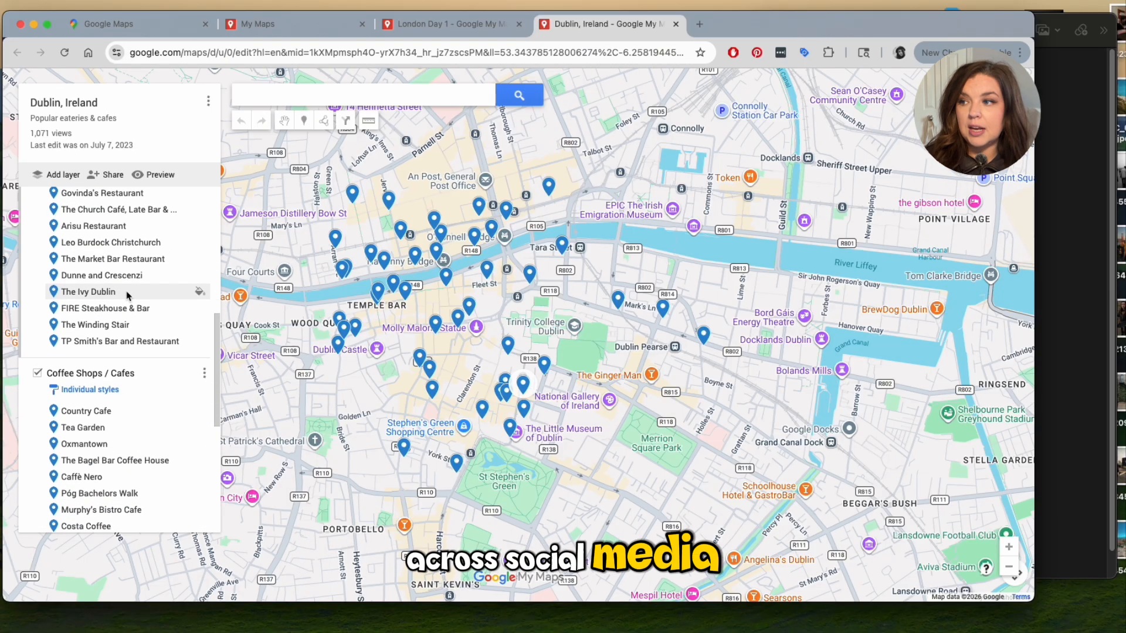
scroll(125, 297, "up", 1)
scroll(125, 298, "down", 9)
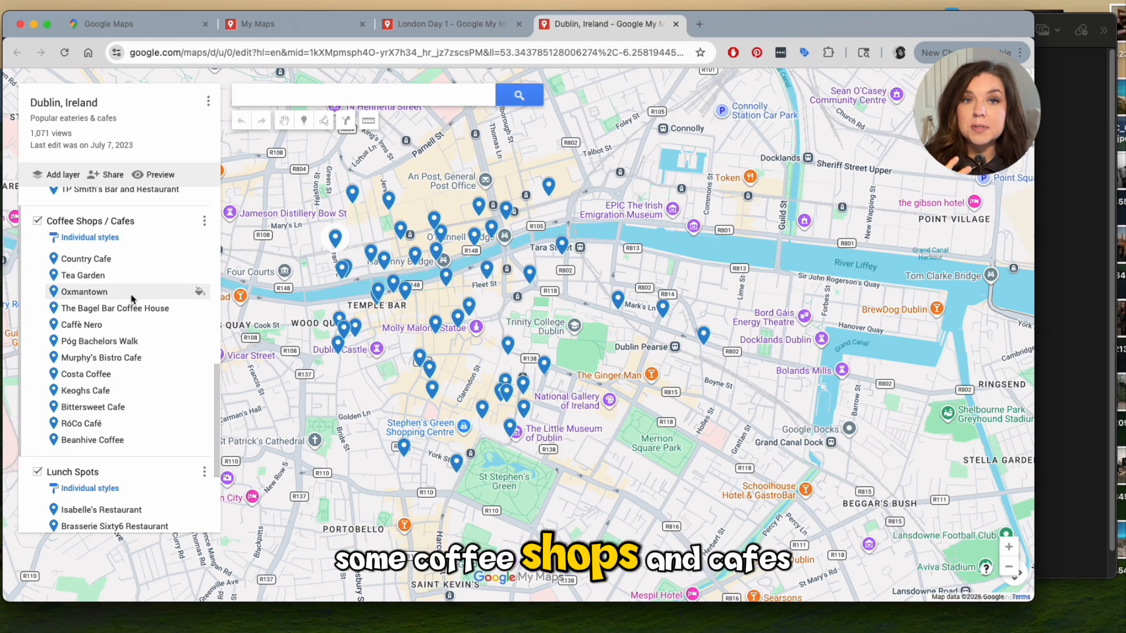
scroll(133, 297, "down", 1)
scroll(132, 299, "down", 3)
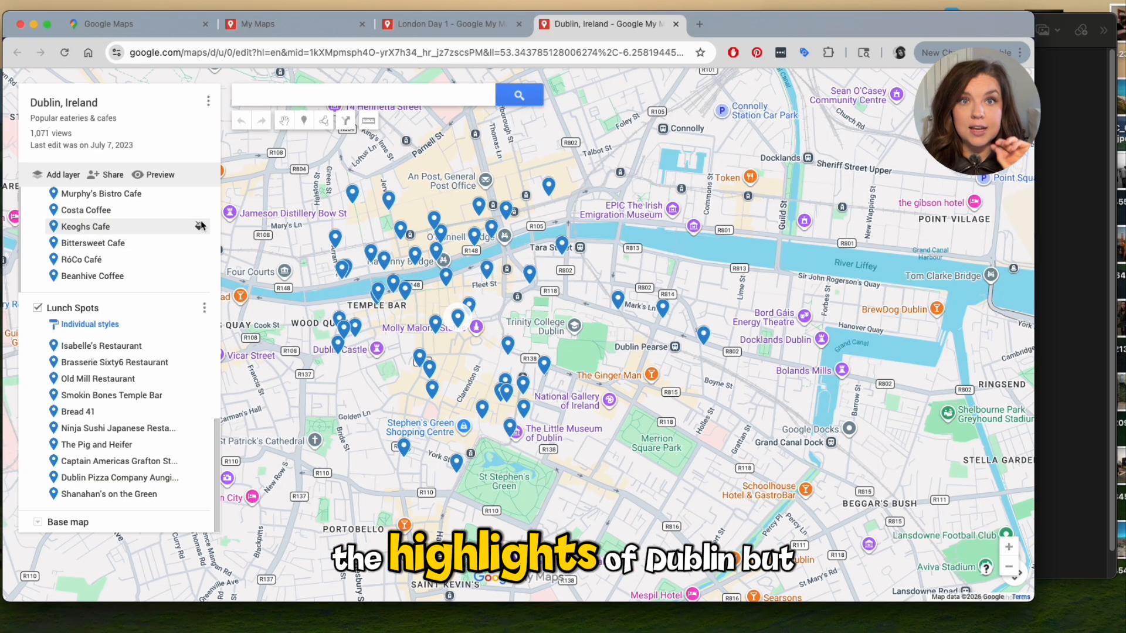
scroll(105, 311, "up", 10)
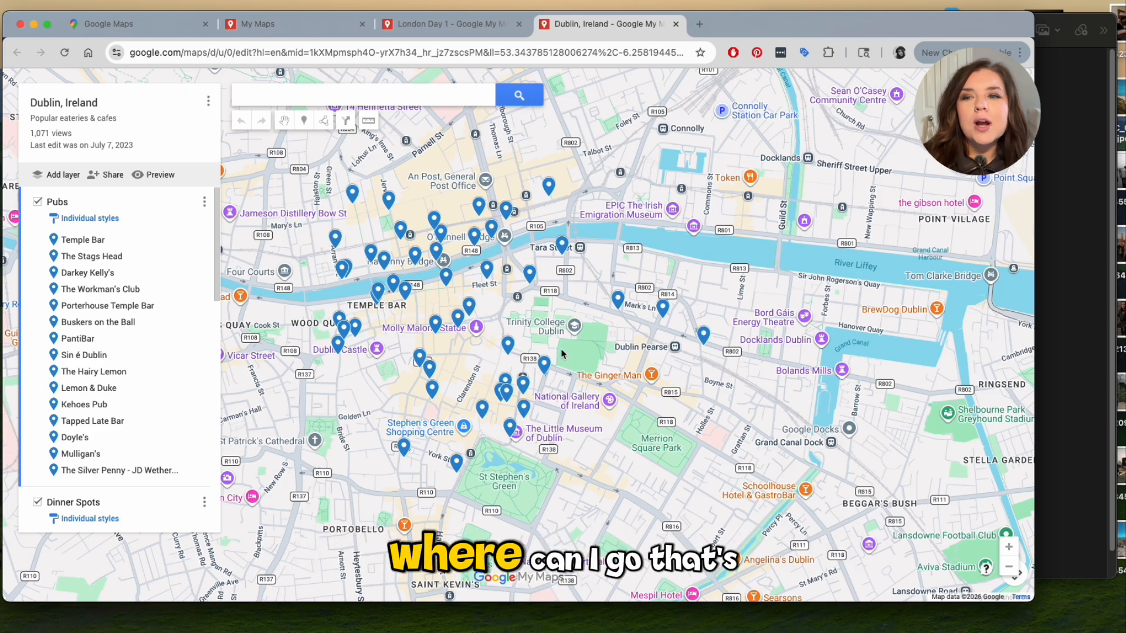
scroll(560, 352, "down", 5)
scroll(568, 351, "up", 5)
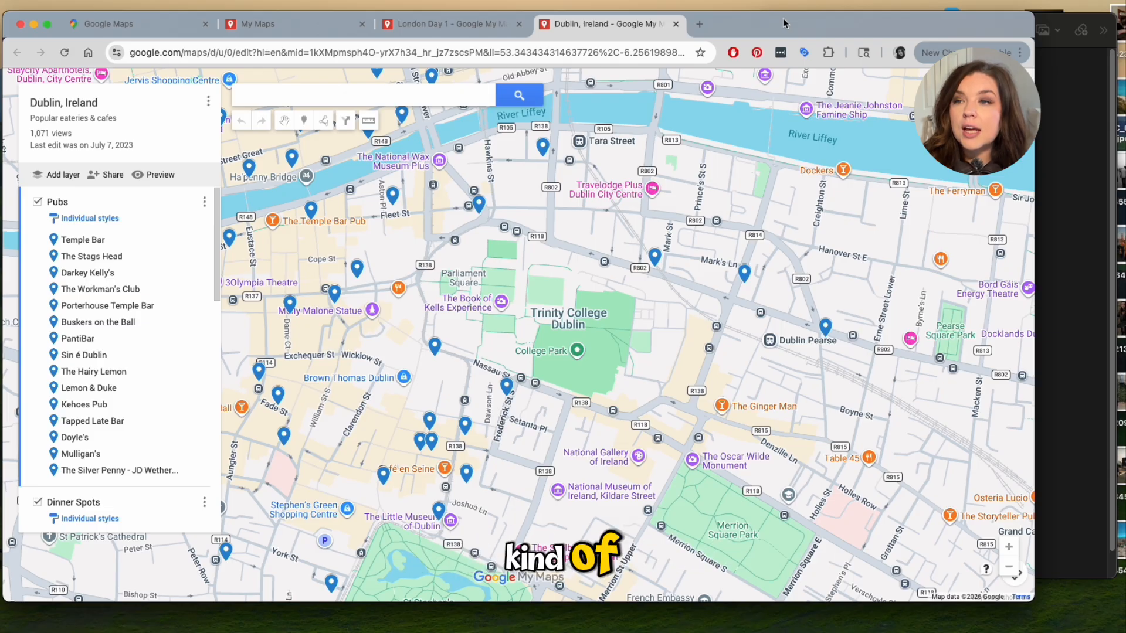
Return to the My Maps overview and create a new blank map.
left_click(292, 25)
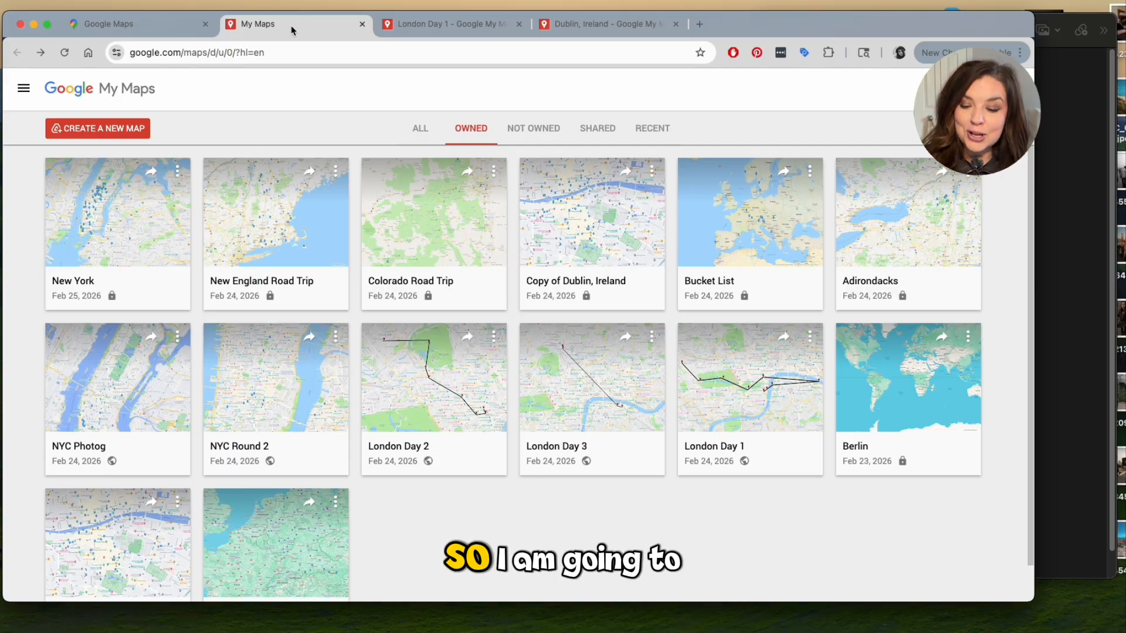
left_click(132, 126)
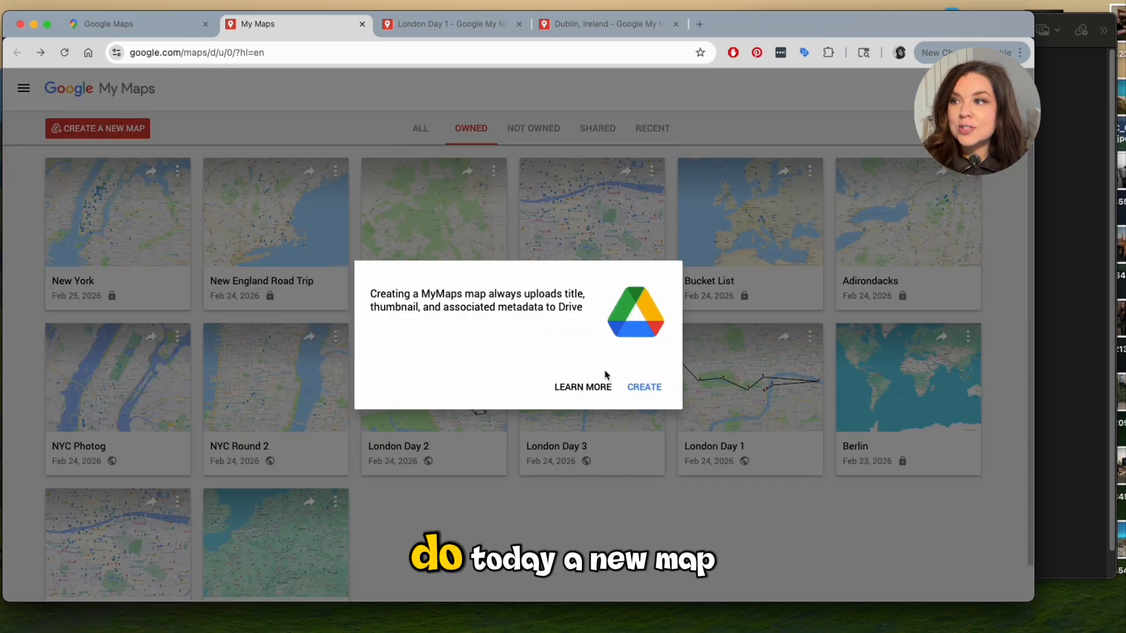
left_click(647, 388)
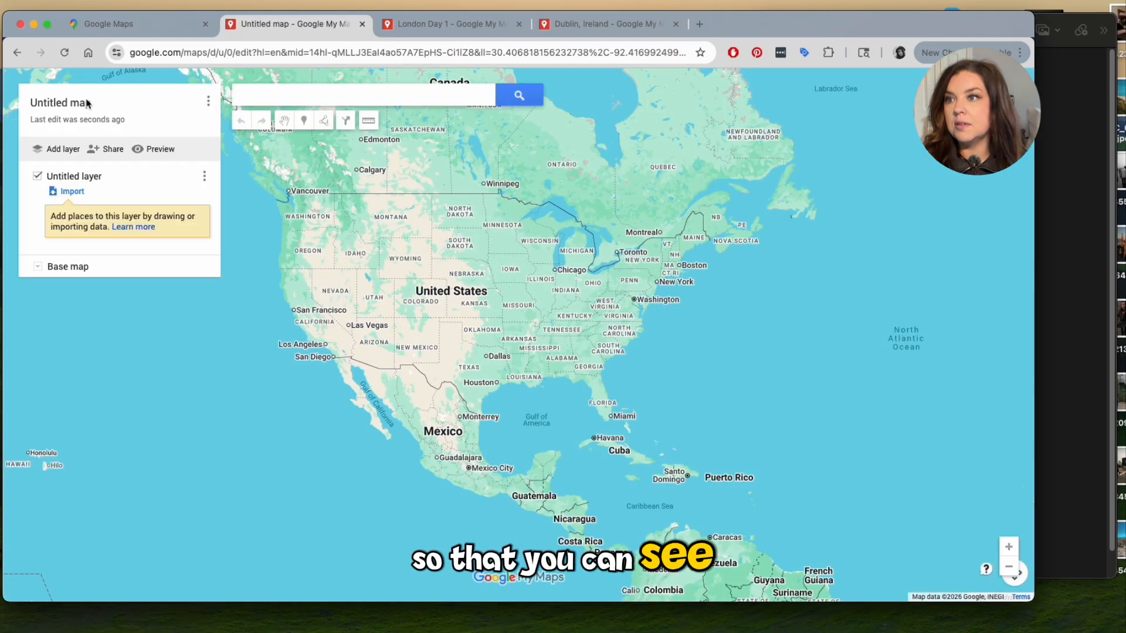
Set the new map's title to "San Juan, Puerto Rico" and save it.
left_click(87, 104)
left_click(484, 316)
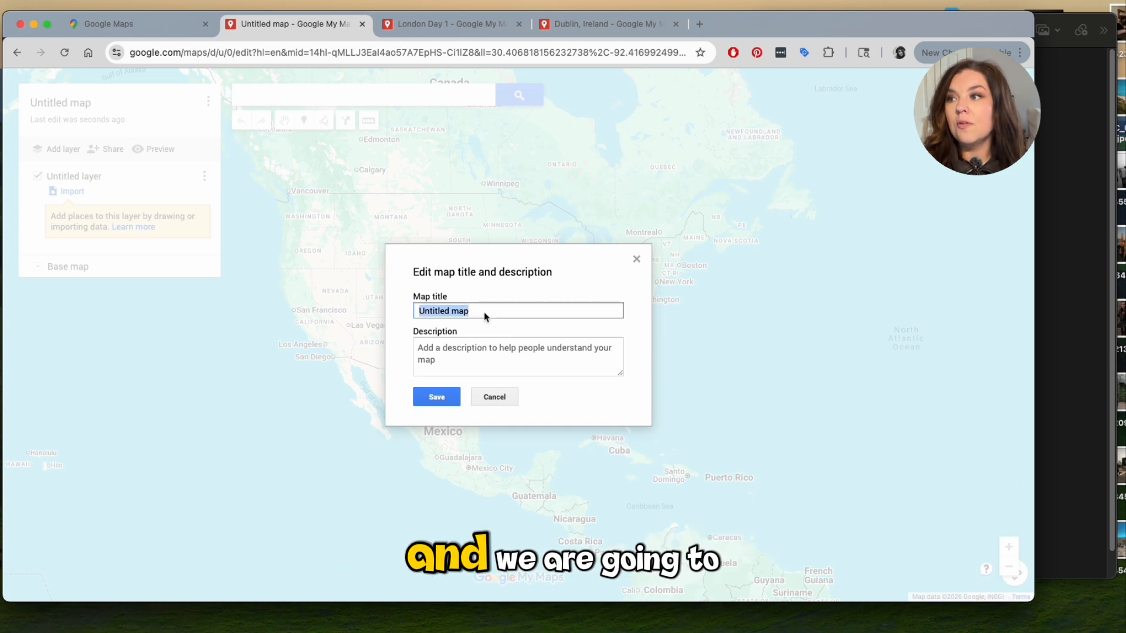
type("San Juan")
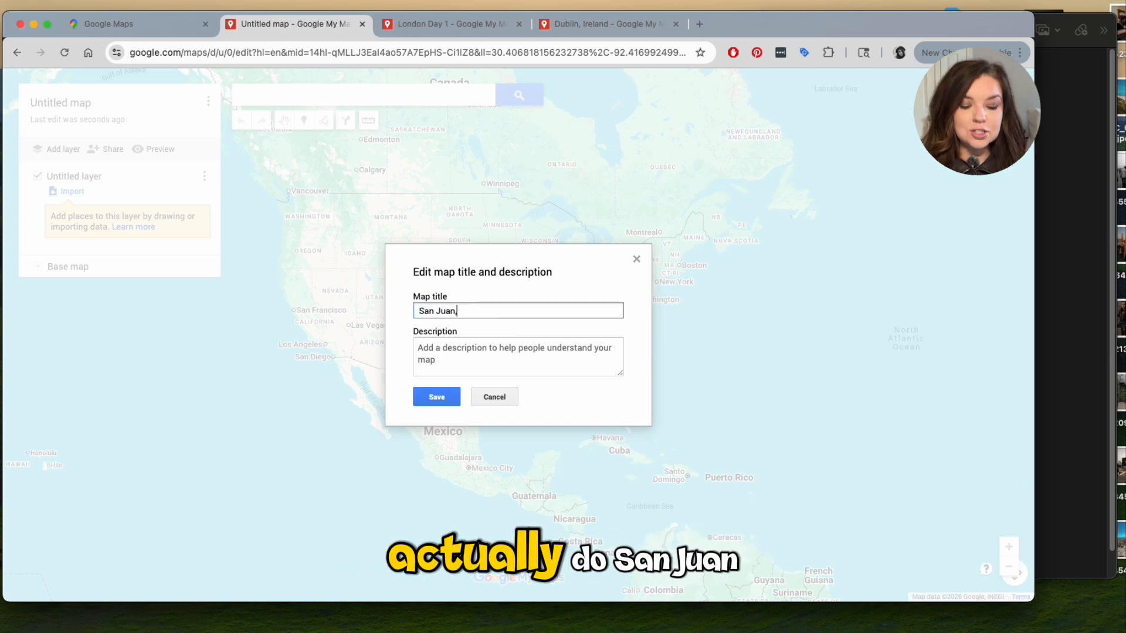
type(", Puerto Rico")
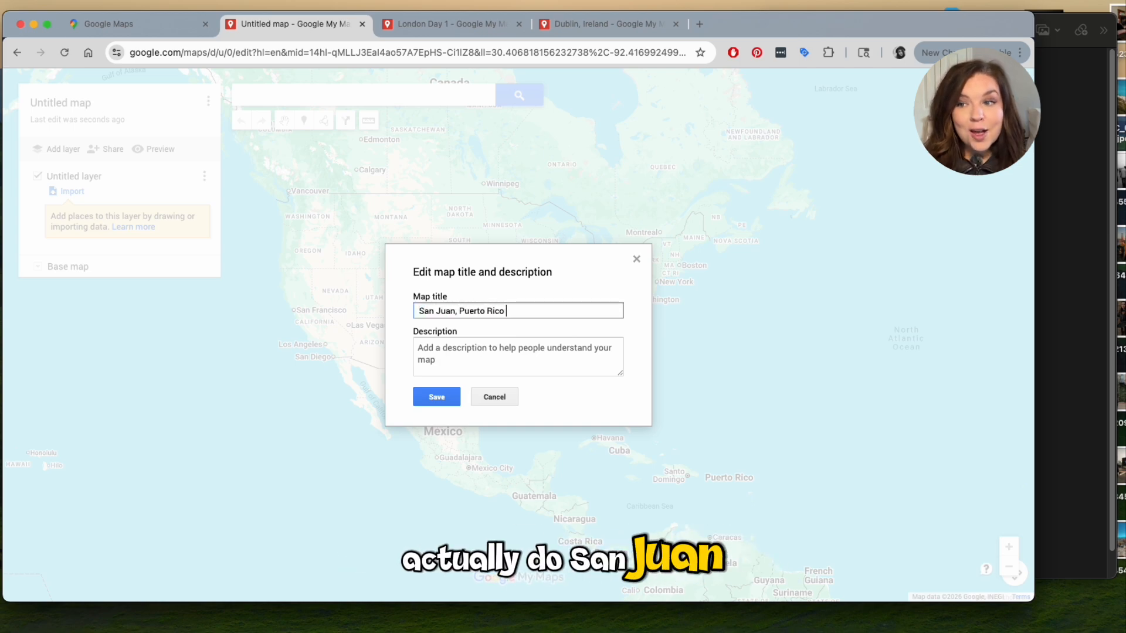
left_click(443, 399)
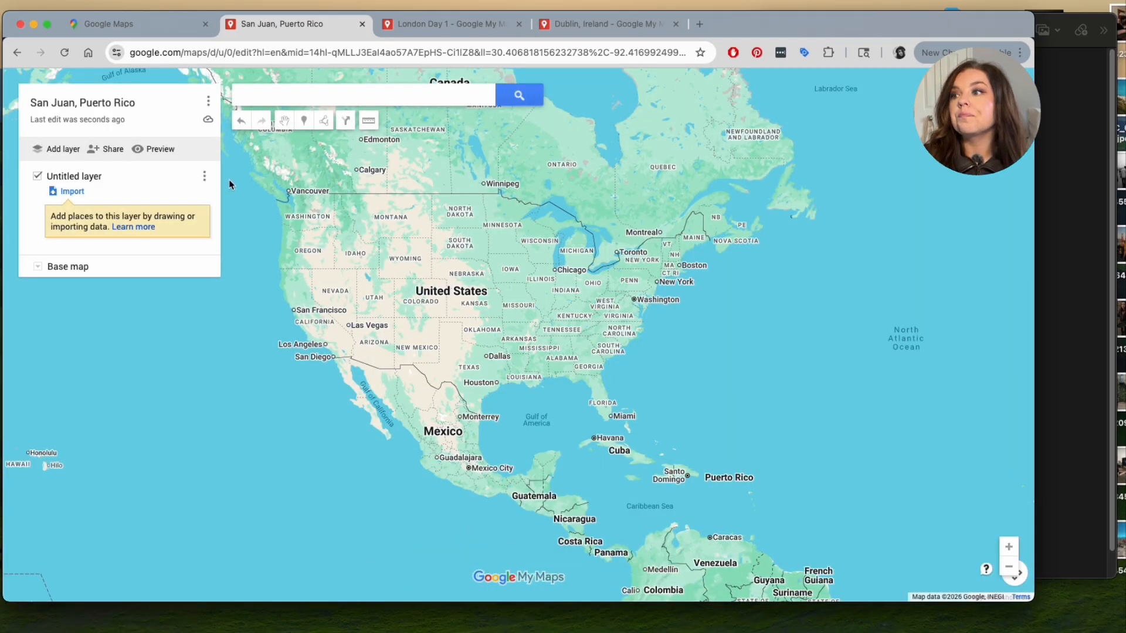
Search the map for "san juan", choose San Juan, Puerto Rico to centre on it, and dismiss the place's details card.
left_click(420, 105)
type("san juan")
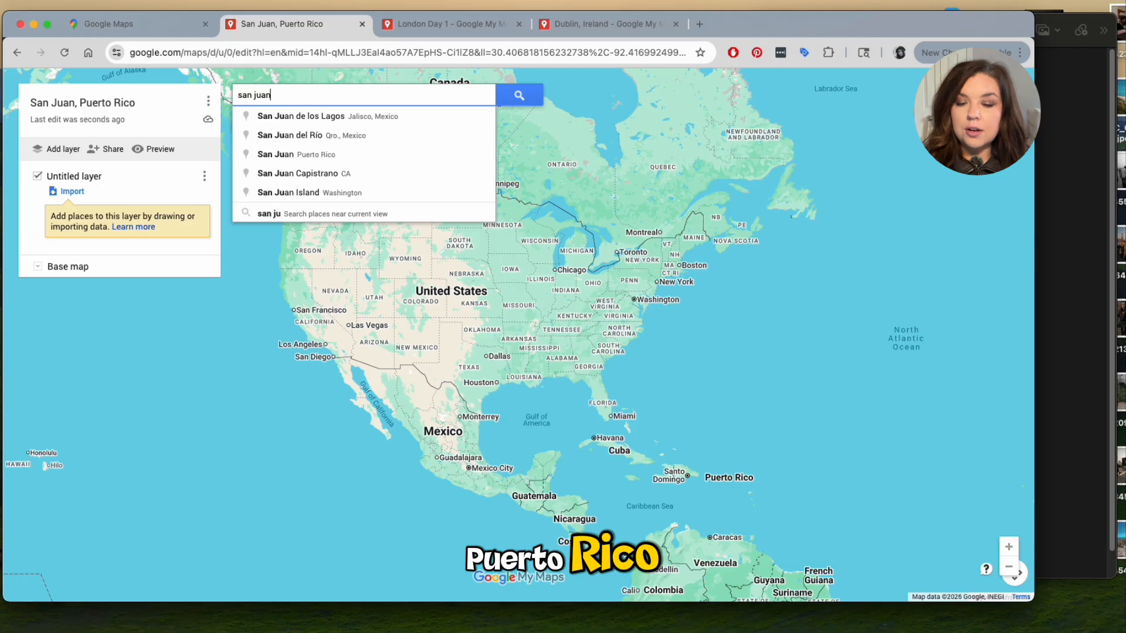
left_click(275, 154)
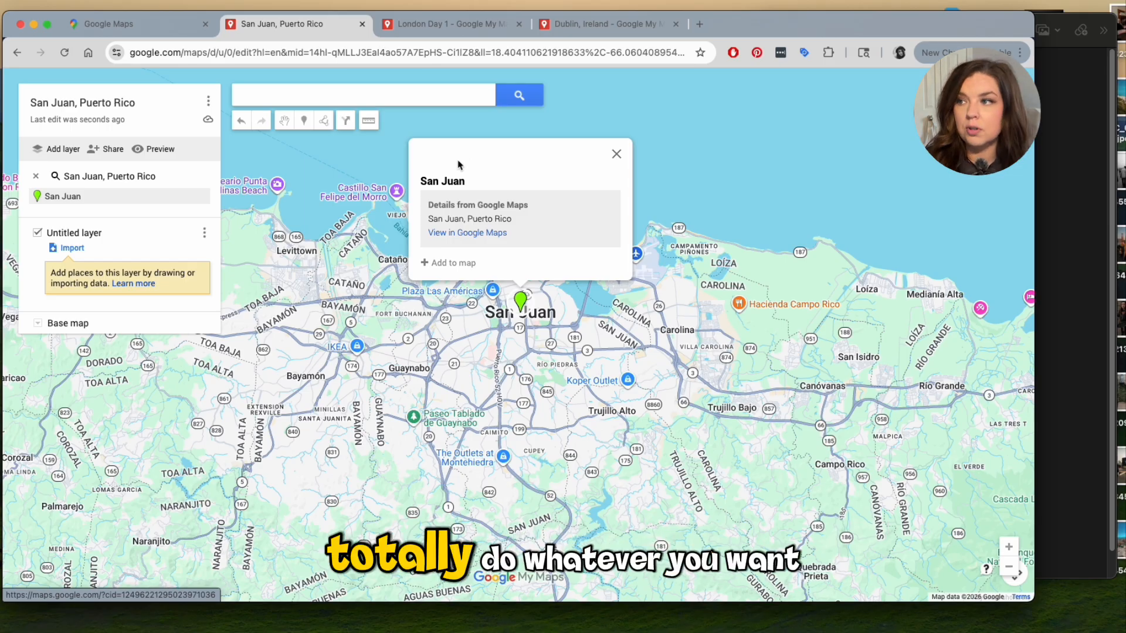
left_click(738, 120)
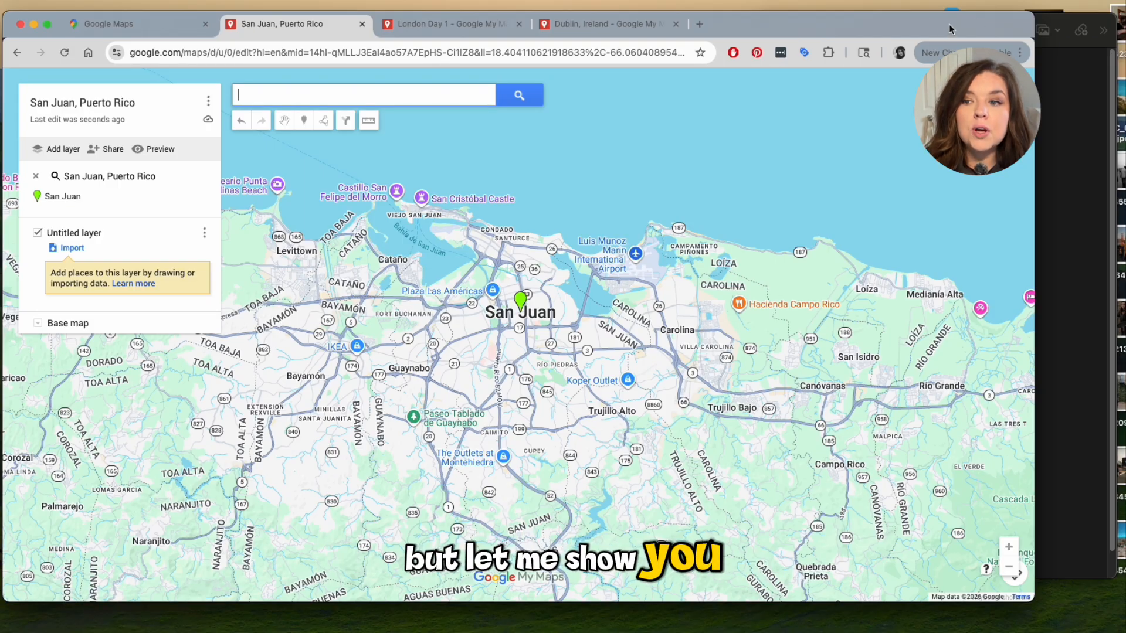
Bring the "Puerto Rico - San Juan" note into view and review its list of places to visit.
left_click_drag(951, 30, 887, 29)
left_click(1062, 282)
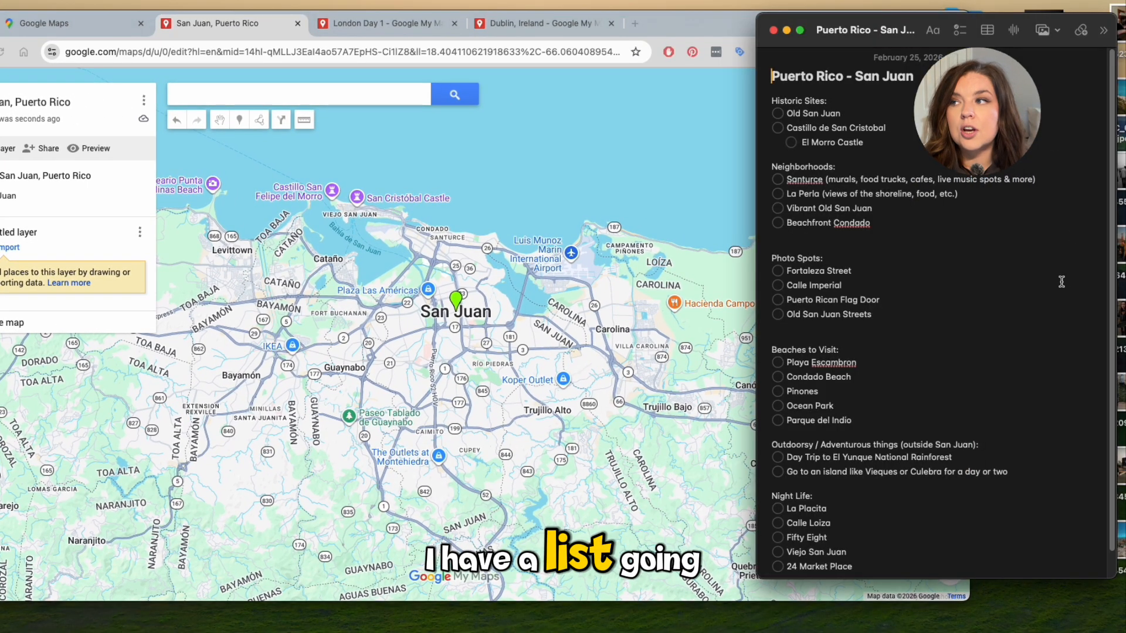
scroll(940, 295, "down", 1)
scroll(941, 295, "down", 2)
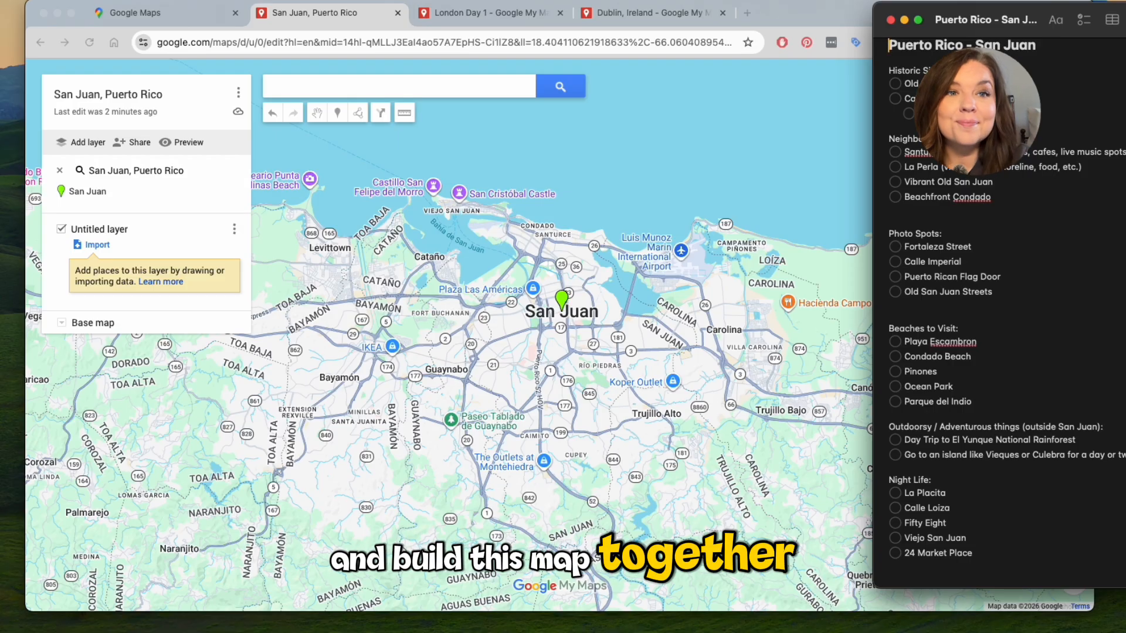
Rename the untitled layer of the San Juan map to "Historic Sites" and save the name.
left_click(201, 242)
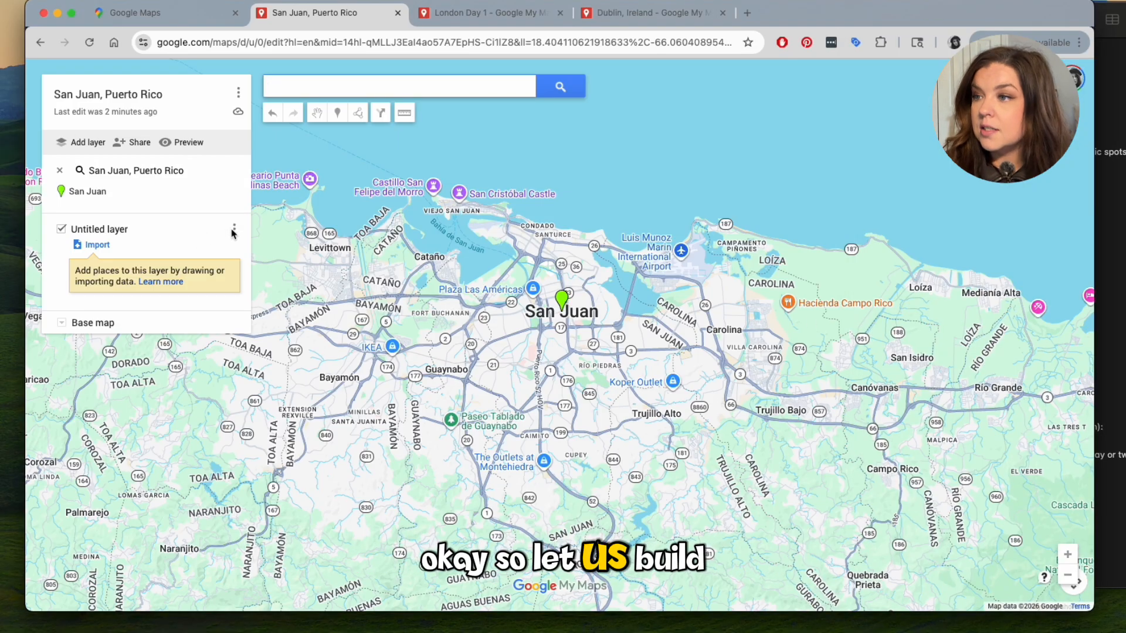
left_click(234, 230)
left_click(166, 252)
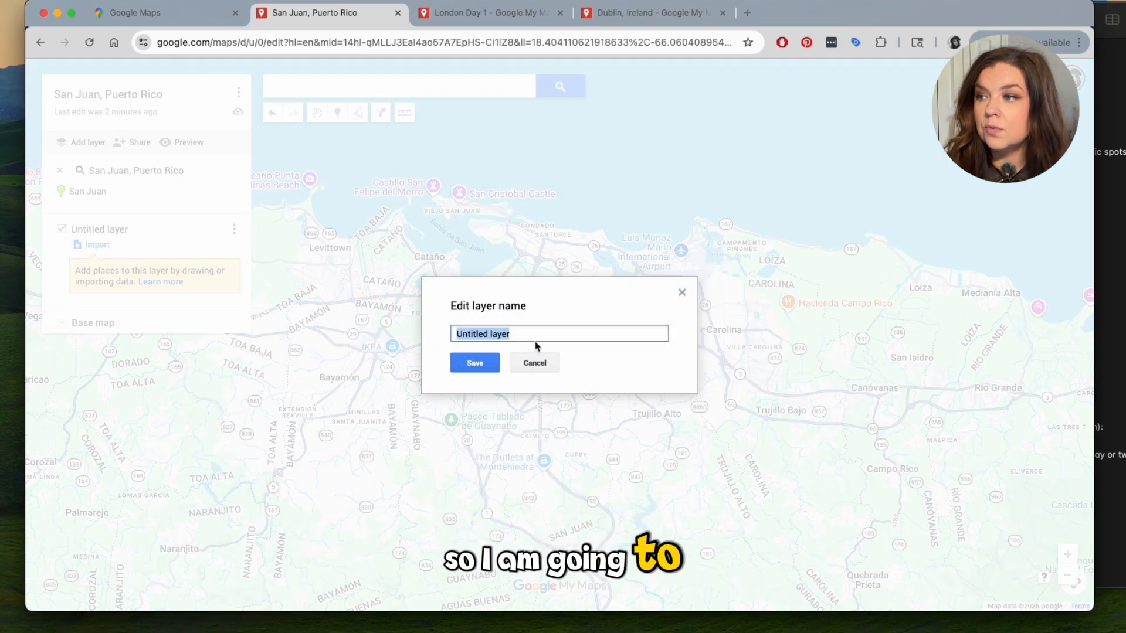
type("Historic Sites")
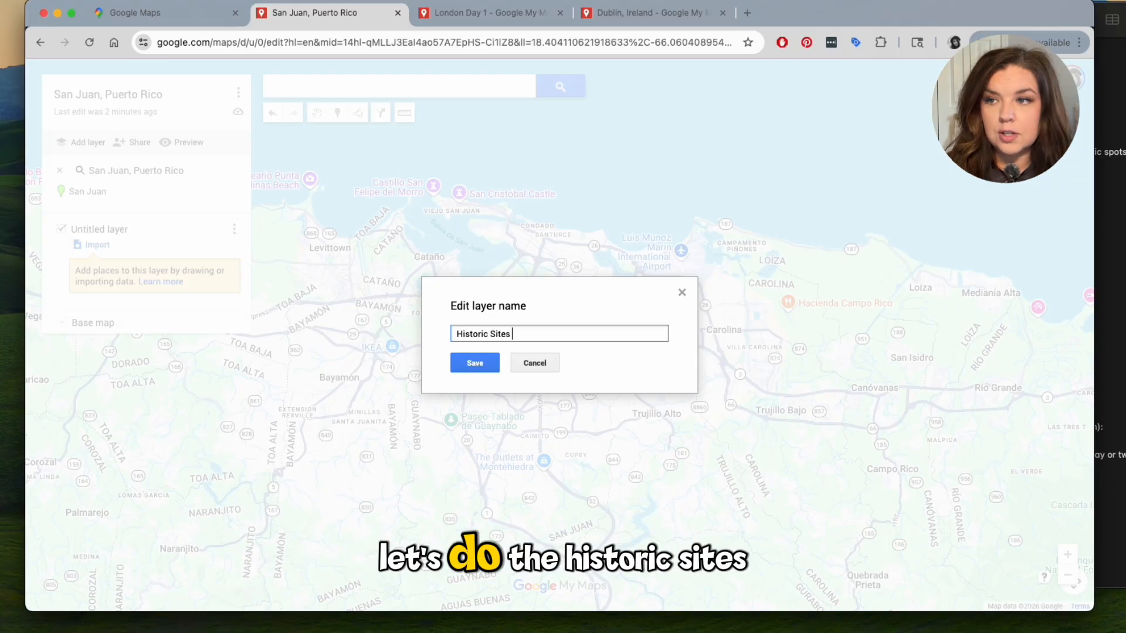
left_click(476, 362)
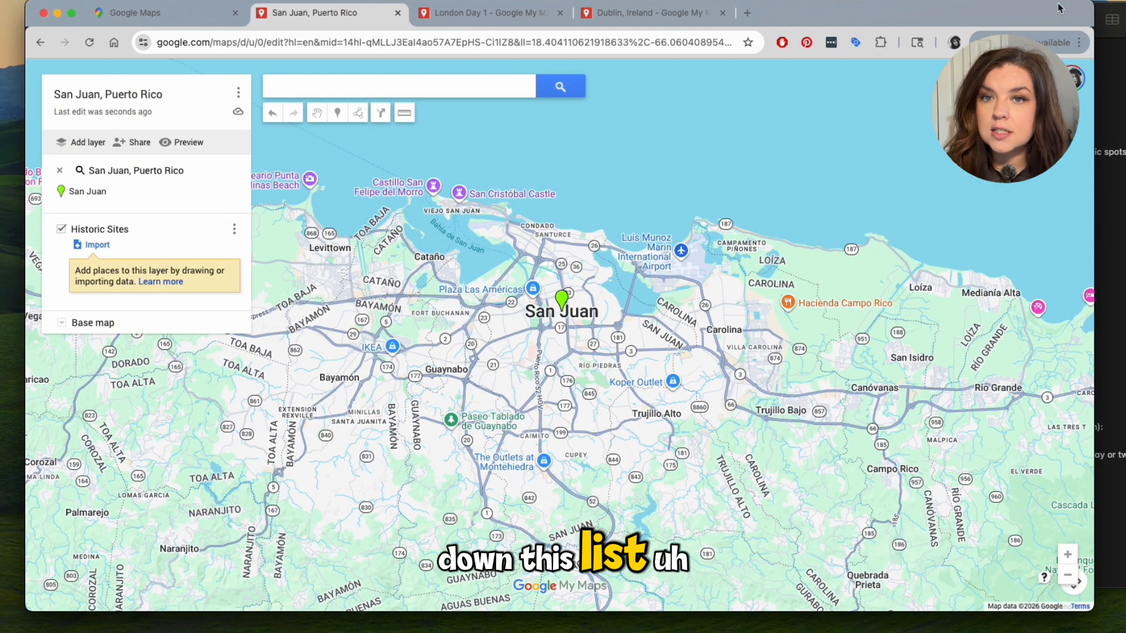
Narrow the browser window so the Puerto Rico note can be read beside the map.
left_click_drag(1093, 7, 869, 9)
left_click(893, 6)
left_click(852, 17)
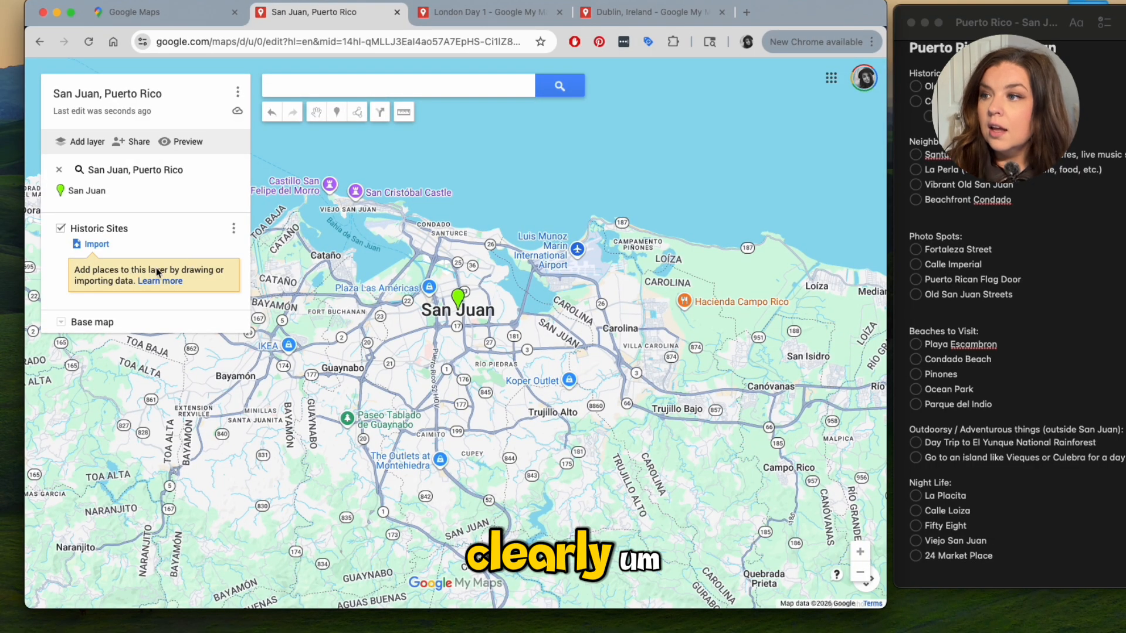
Search the map for "Old San Juan", add the Viejo San Juan result to the Historic Sites layer, and dismiss its details card.
left_click(289, 91)
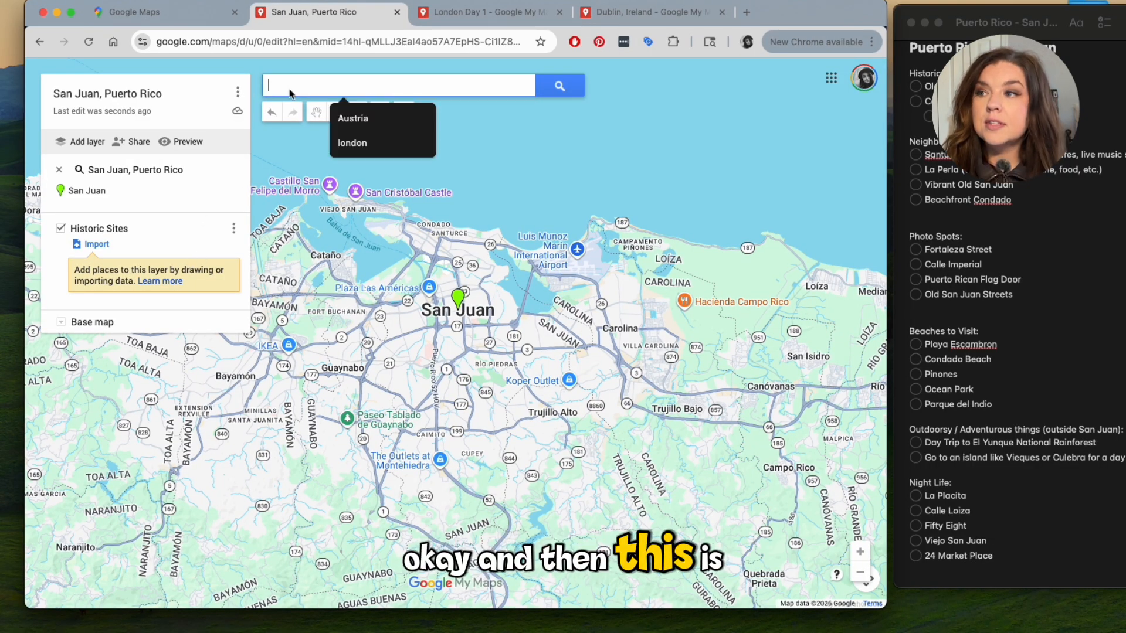
type("Old Sa")
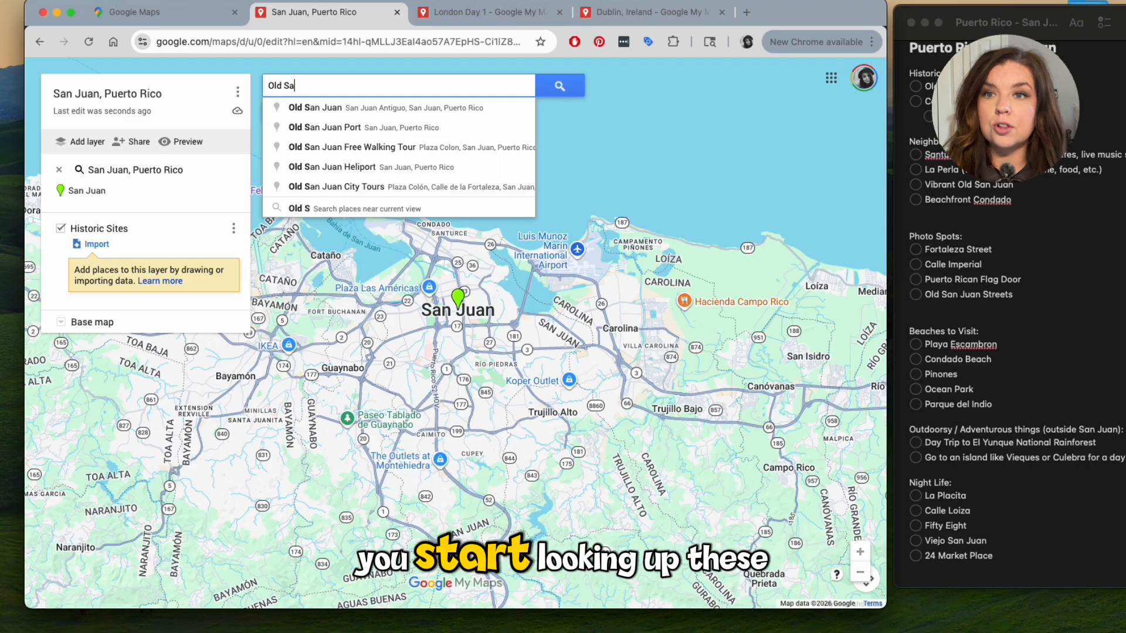
type("n Juan")
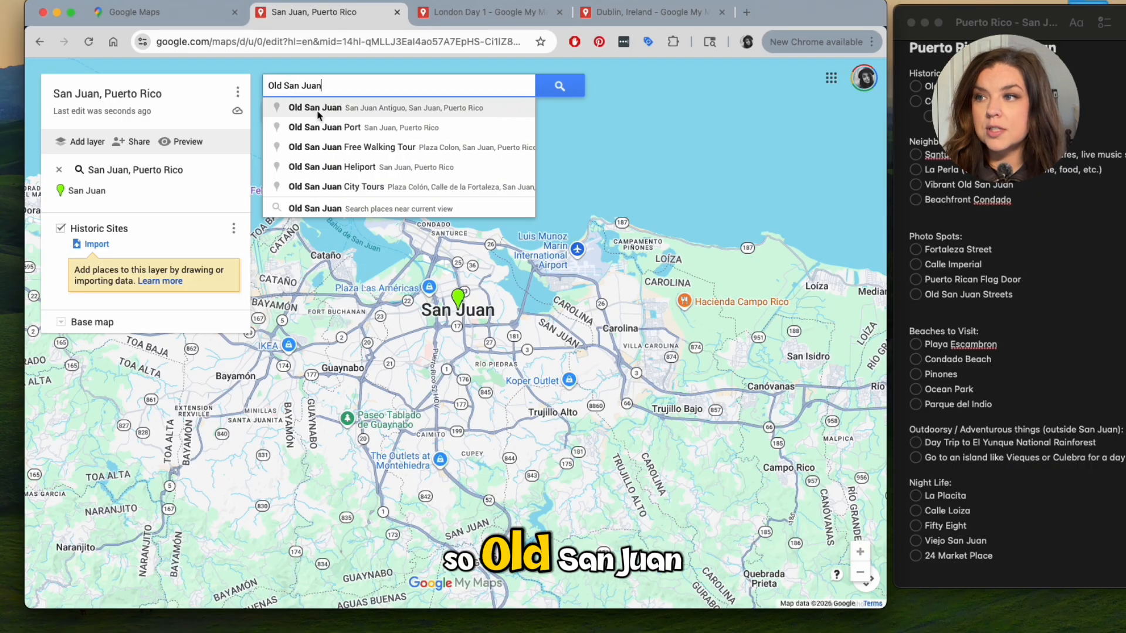
left_click(320, 115)
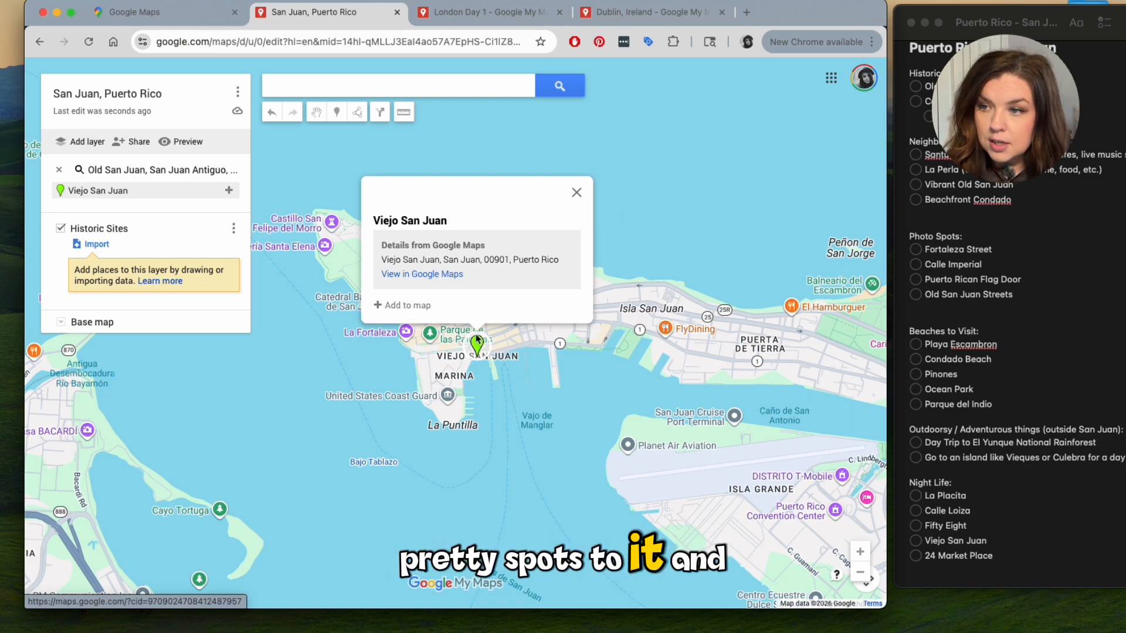
left_click(390, 310)
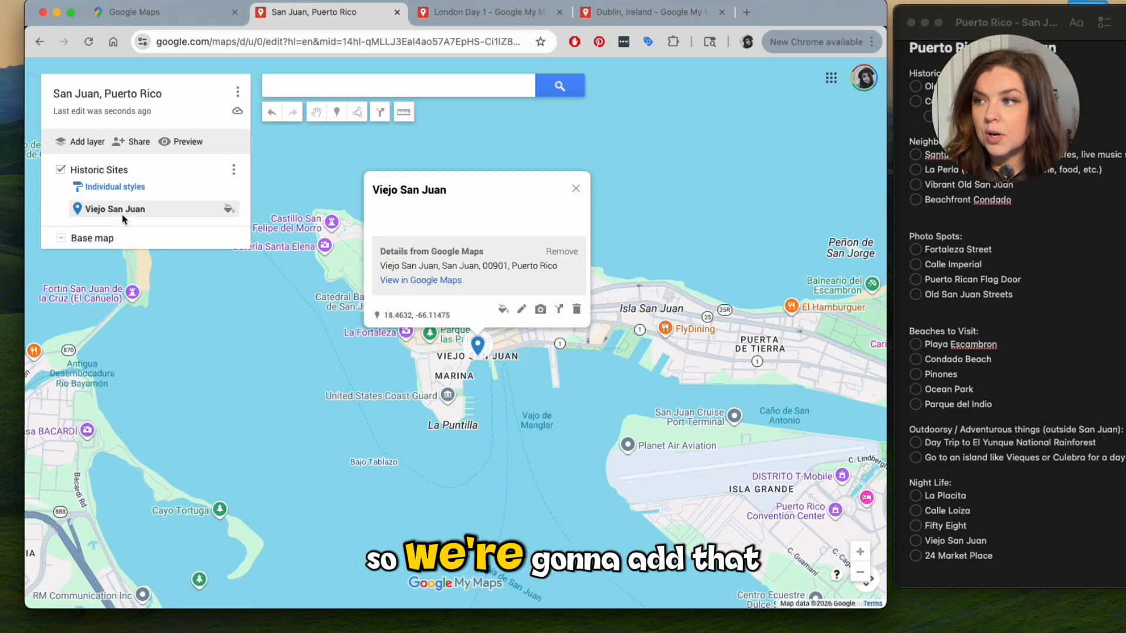
left_click(576, 188)
Check the Viejo San Juan pin's location with a repeated search for Old San Juan, and clear the search result.
scroll(526, 393, "down", 3)
scroll(527, 393, "up", 5)
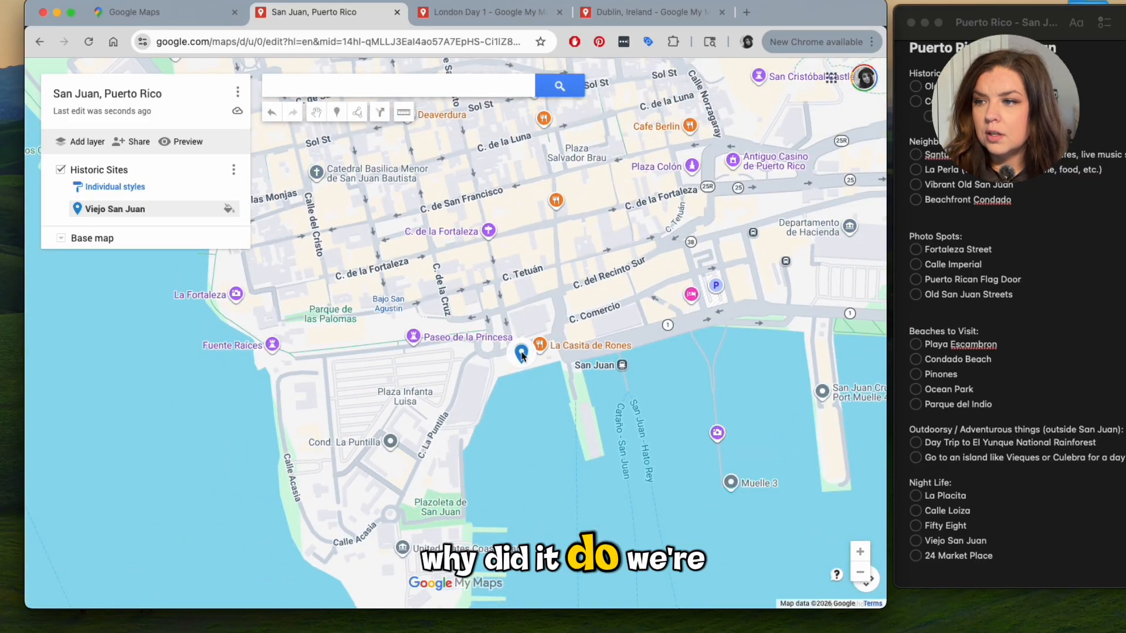
left_click(281, 88)
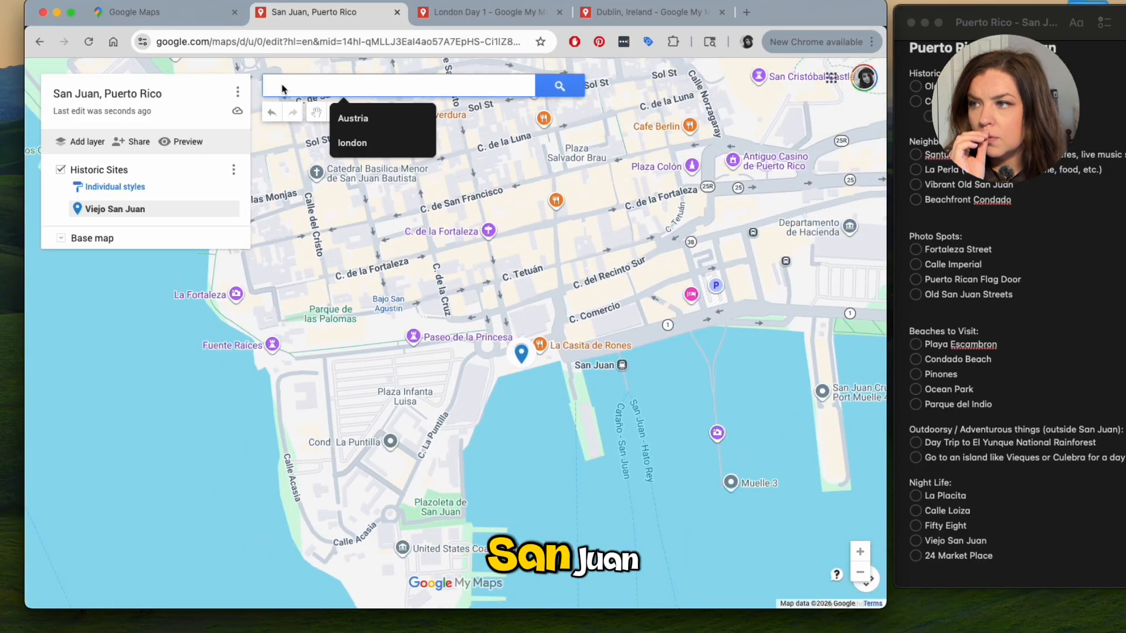
type("old san")
left_click(306, 106)
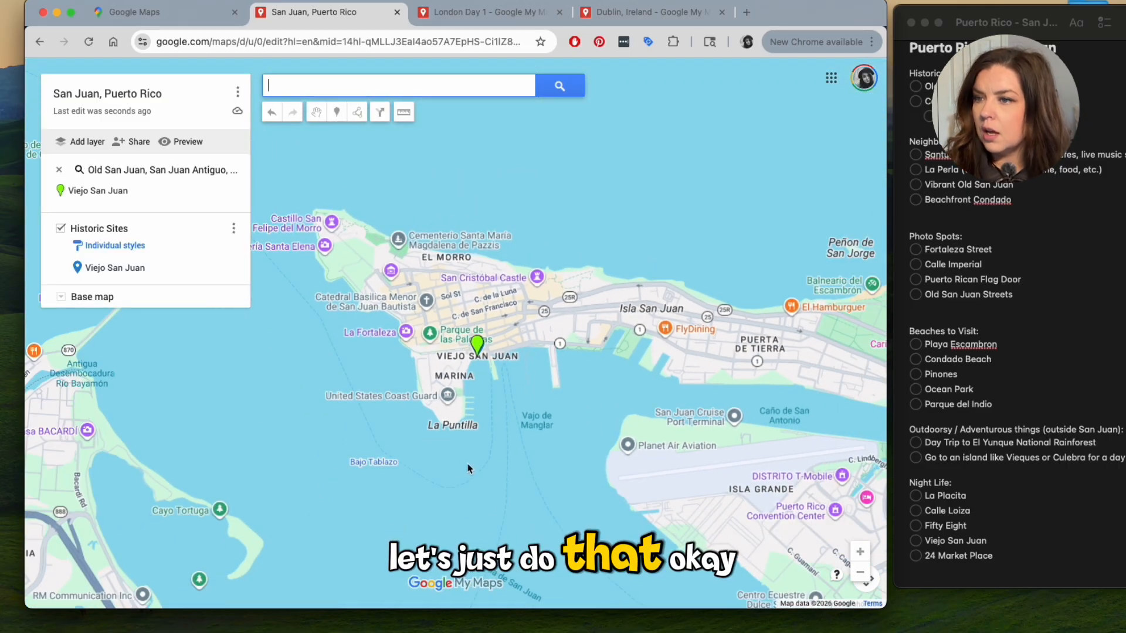
left_click(59, 170)
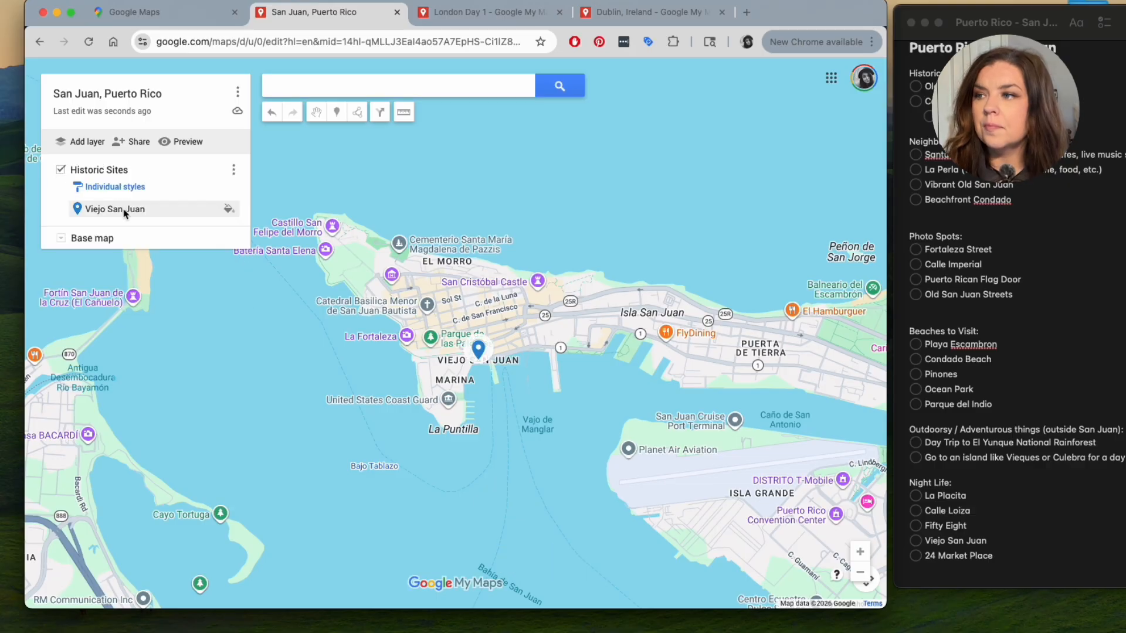
Find San Cristóbal Castle on the map, add it to the Historic Sites layer, and dismiss its details card.
scroll(460, 370, "up", 5)
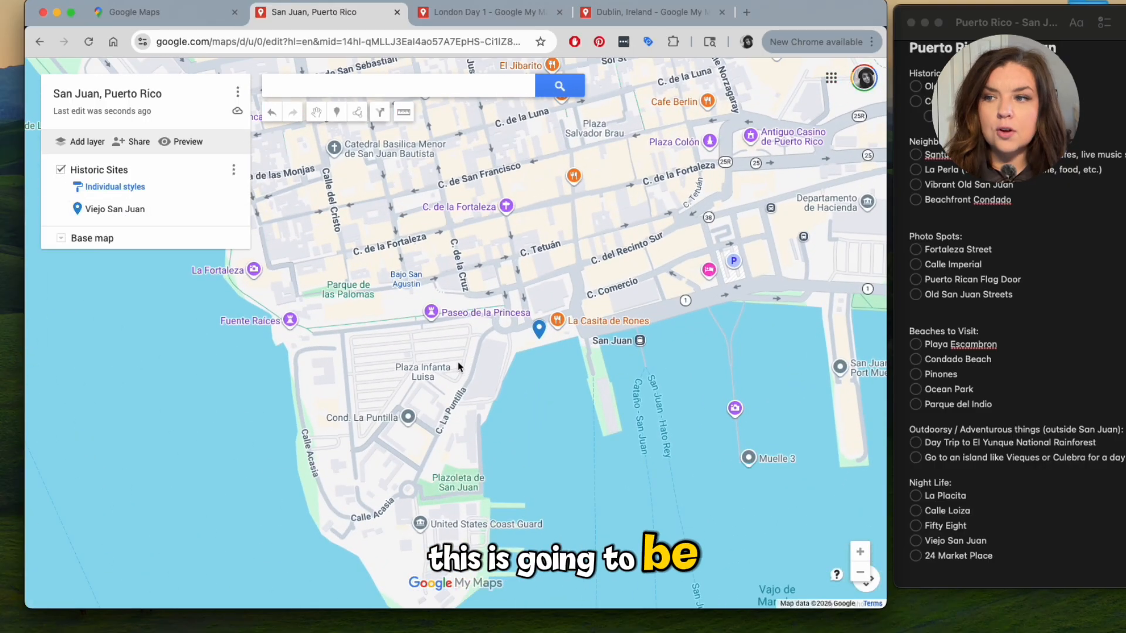
scroll(685, 348, "down", 4)
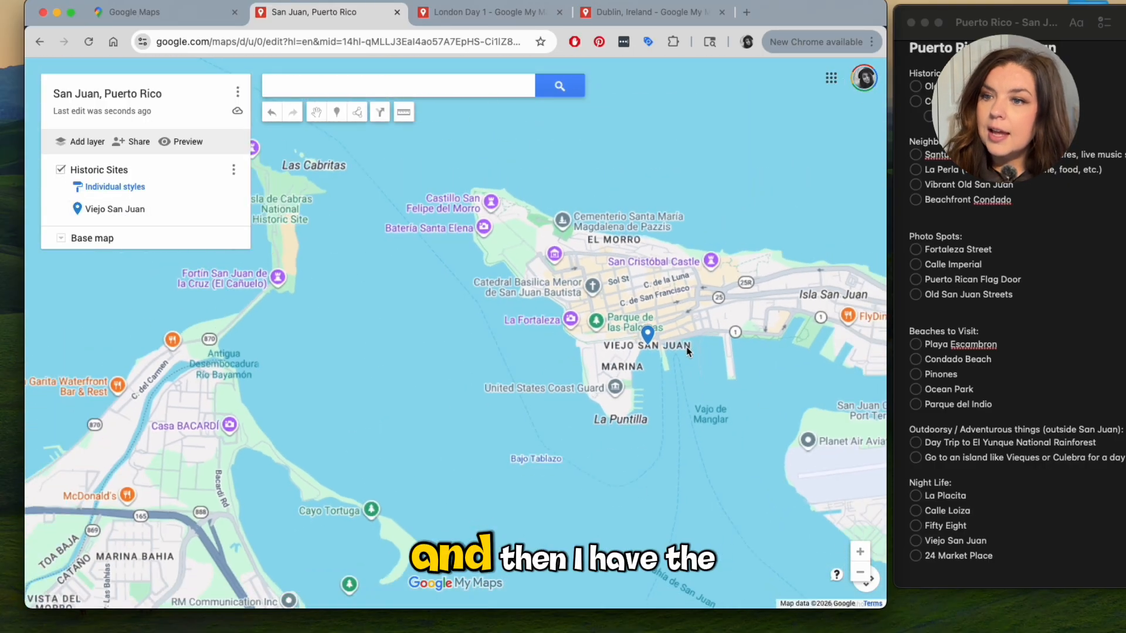
left_click_drag(649, 381, 616, 525)
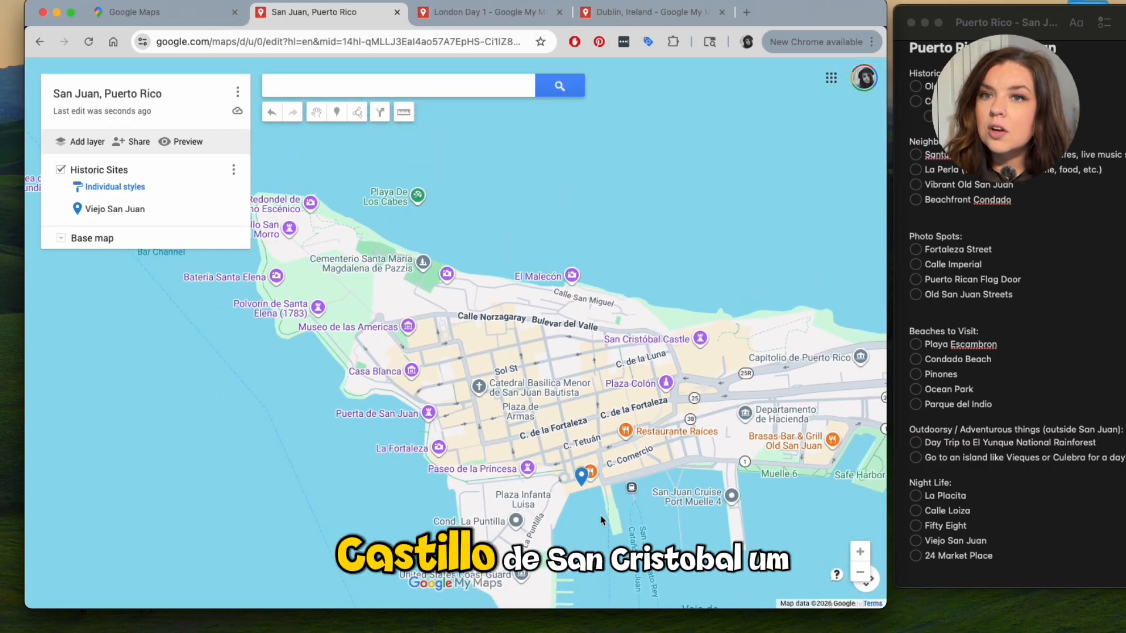
left_click(661, 345)
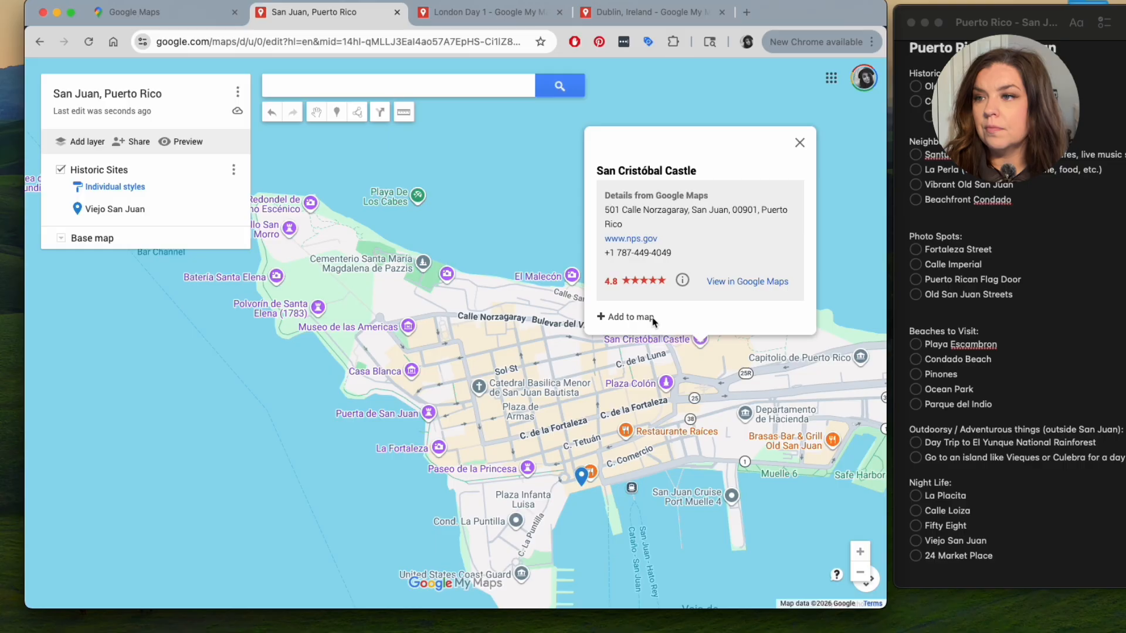
left_click(699, 351)
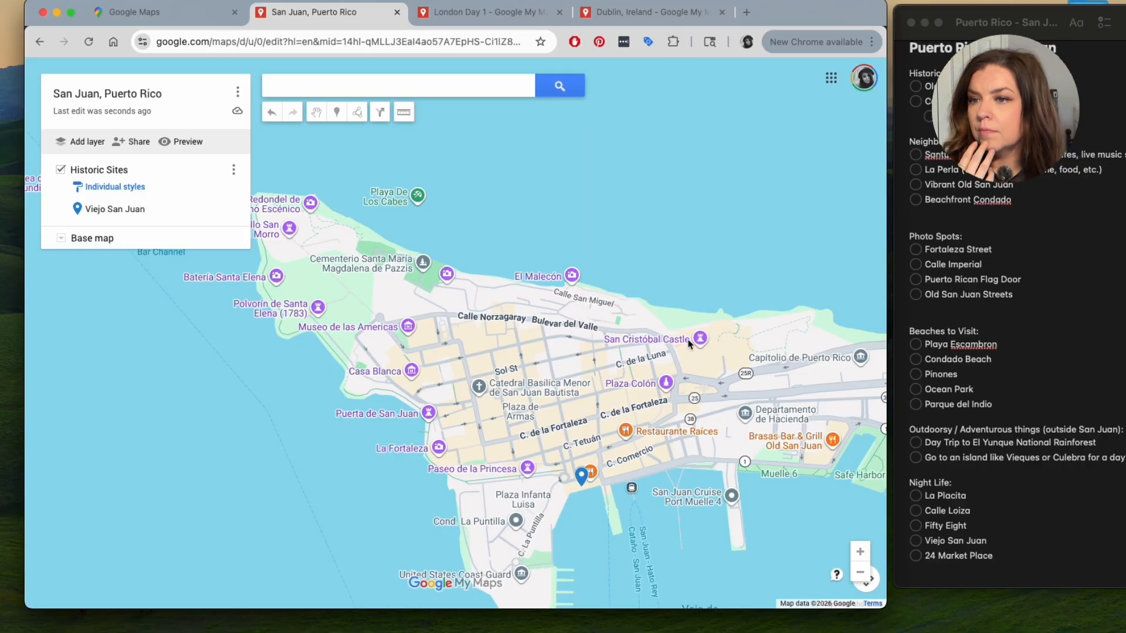
left_click(691, 343)
left_click(898, 167)
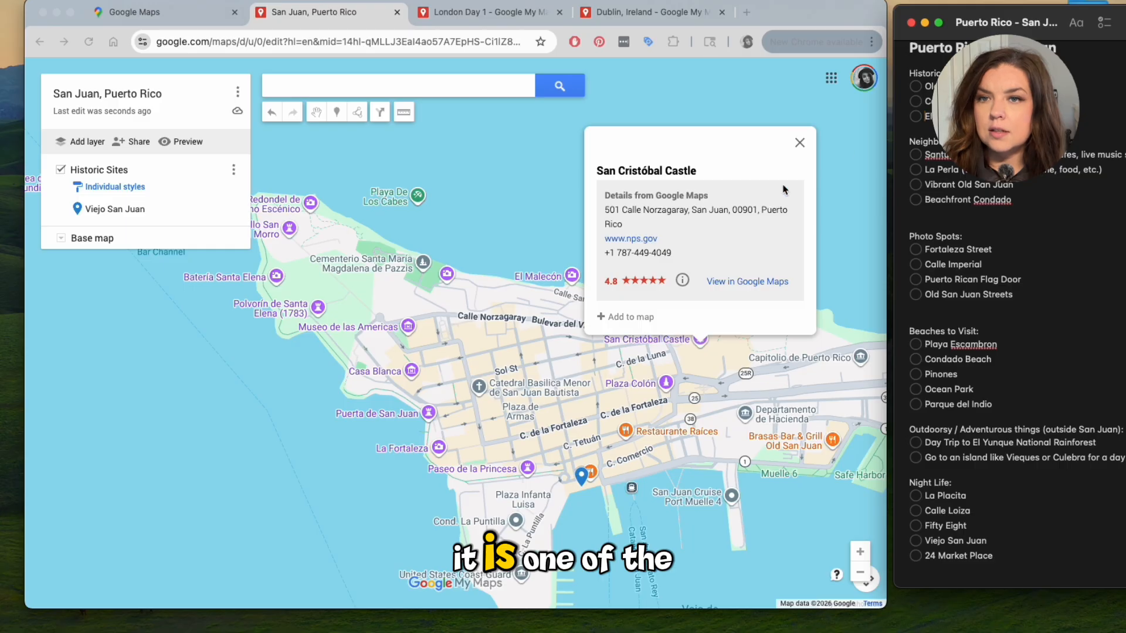
left_click(715, 312)
left_click(642, 318)
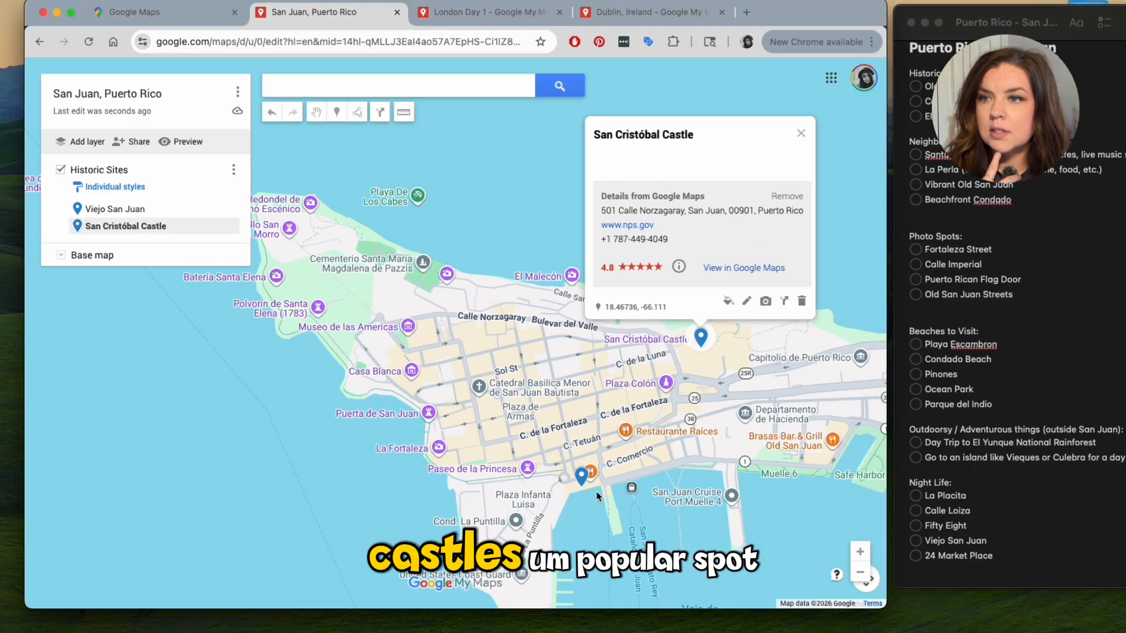
left_click(387, 214)
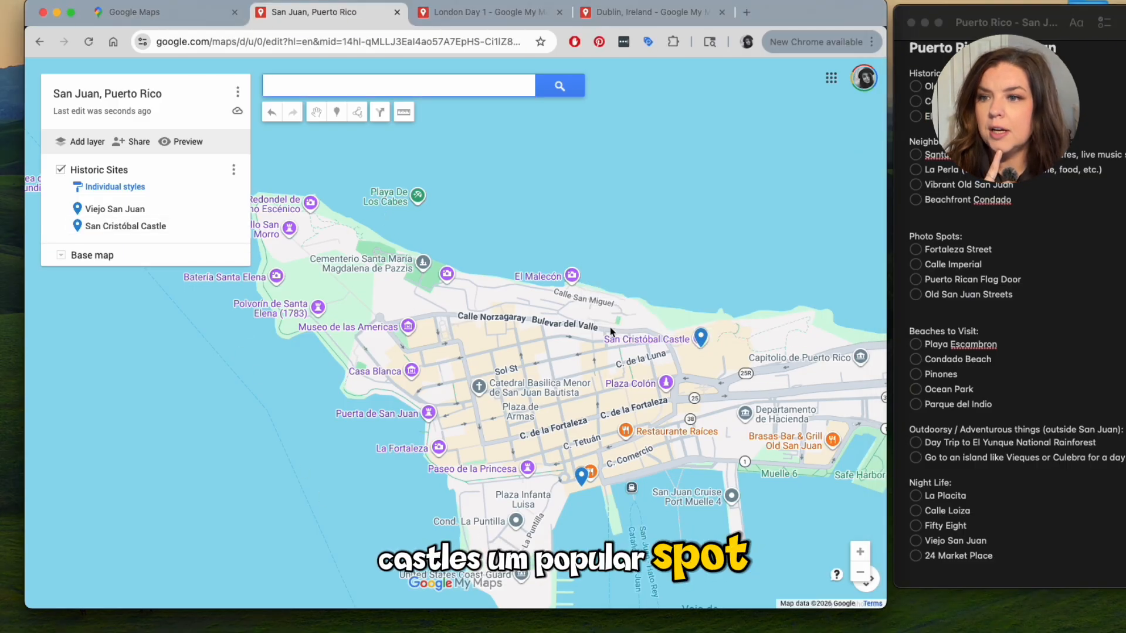
View San Cristóbal Castle in Google Maps, browse its photos, and return to the San Juan map.
left_click(692, 341)
left_click(732, 280)
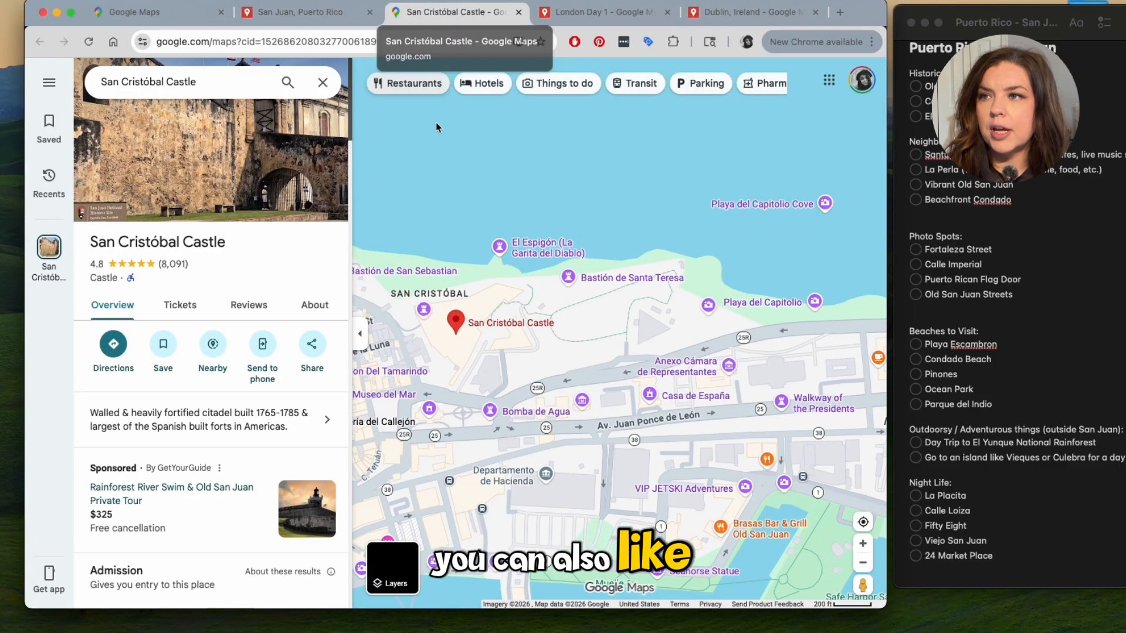
left_click(309, 160)
scroll(252, 469, "down", 6)
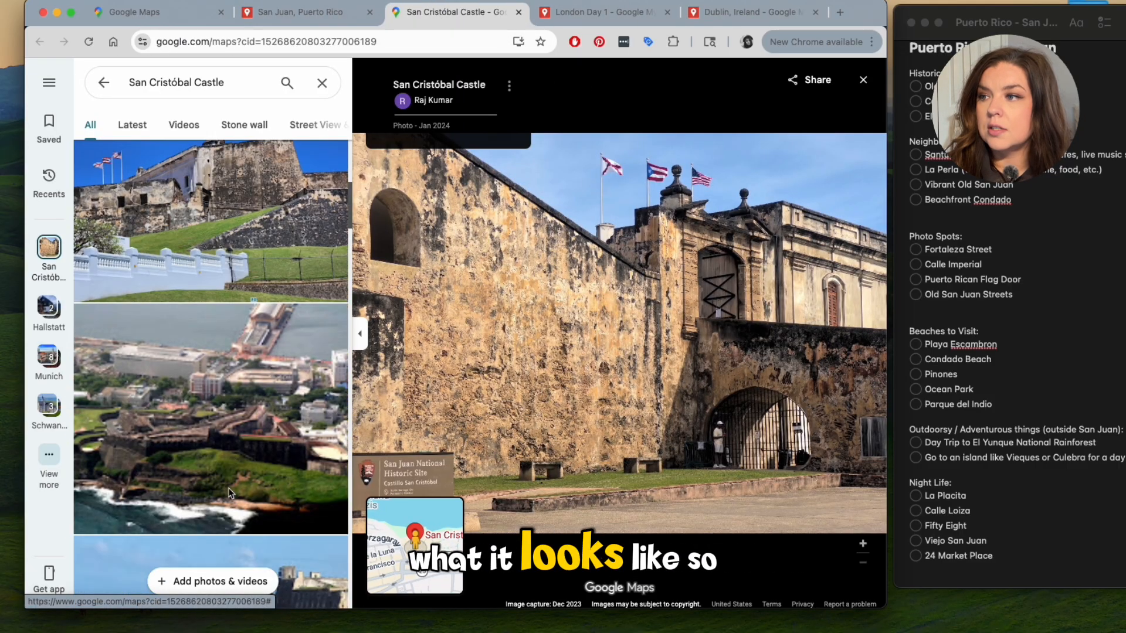
scroll(266, 457, "down", 10)
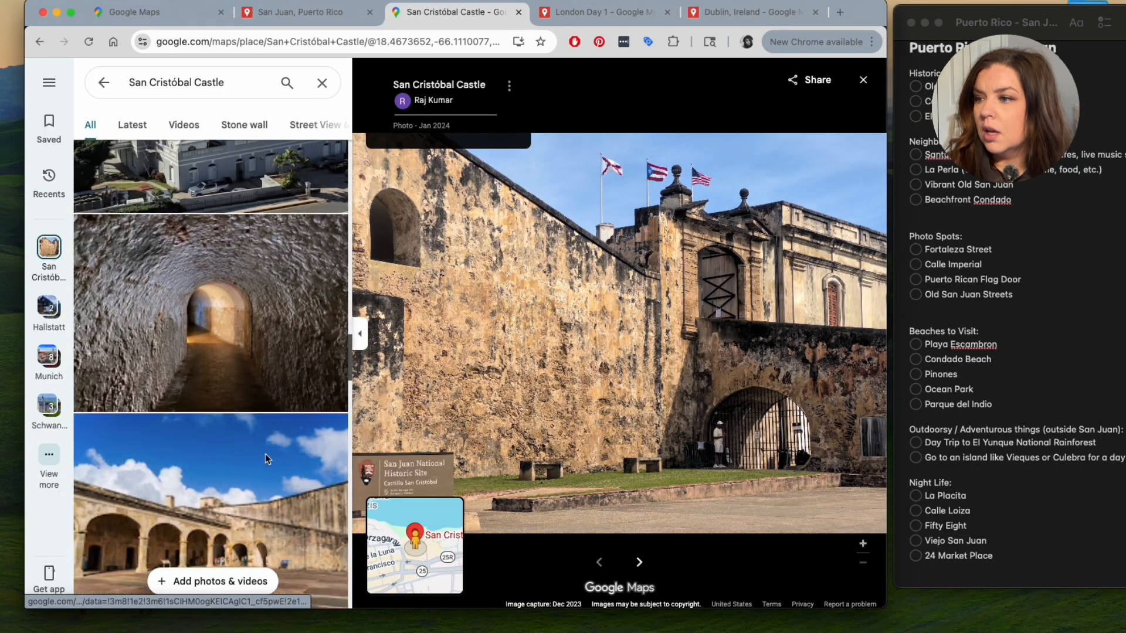
left_click(297, 12)
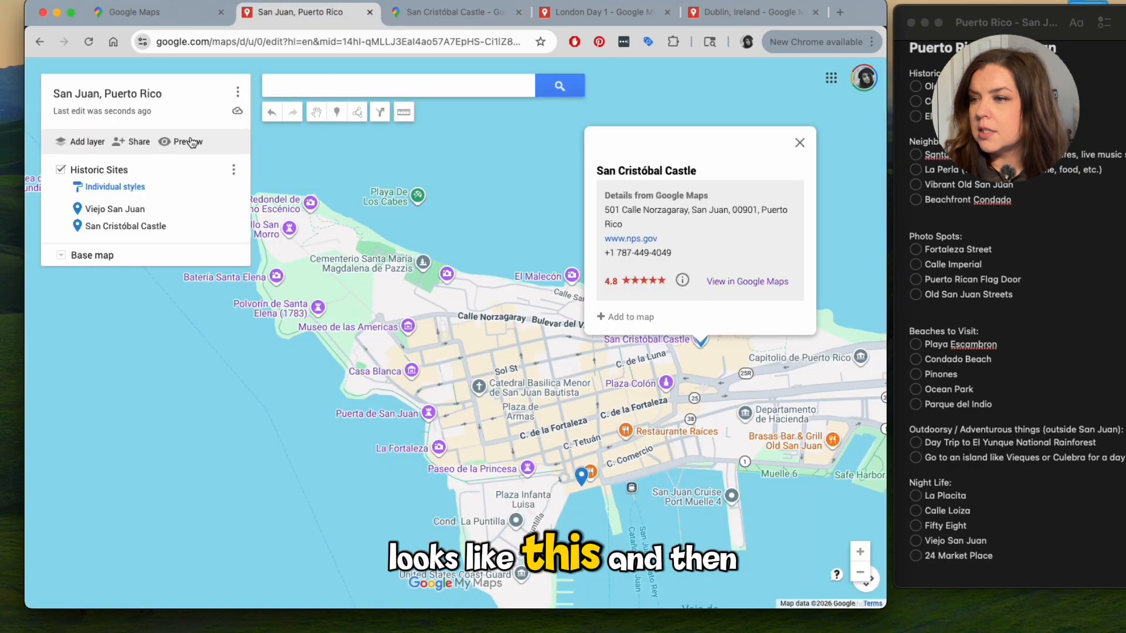
Browse the Google Maps photos of Castillo San Felipe del Morro, and add the castle to the Historic Sites layer.
left_click_drag(355, 226, 435, 226)
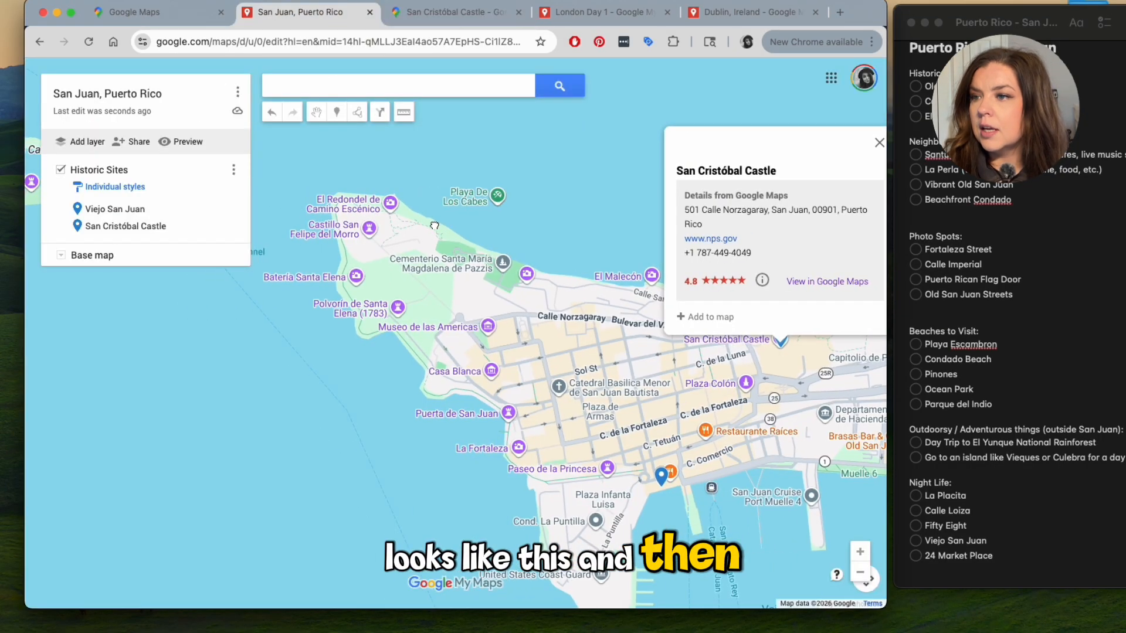
left_click(340, 235)
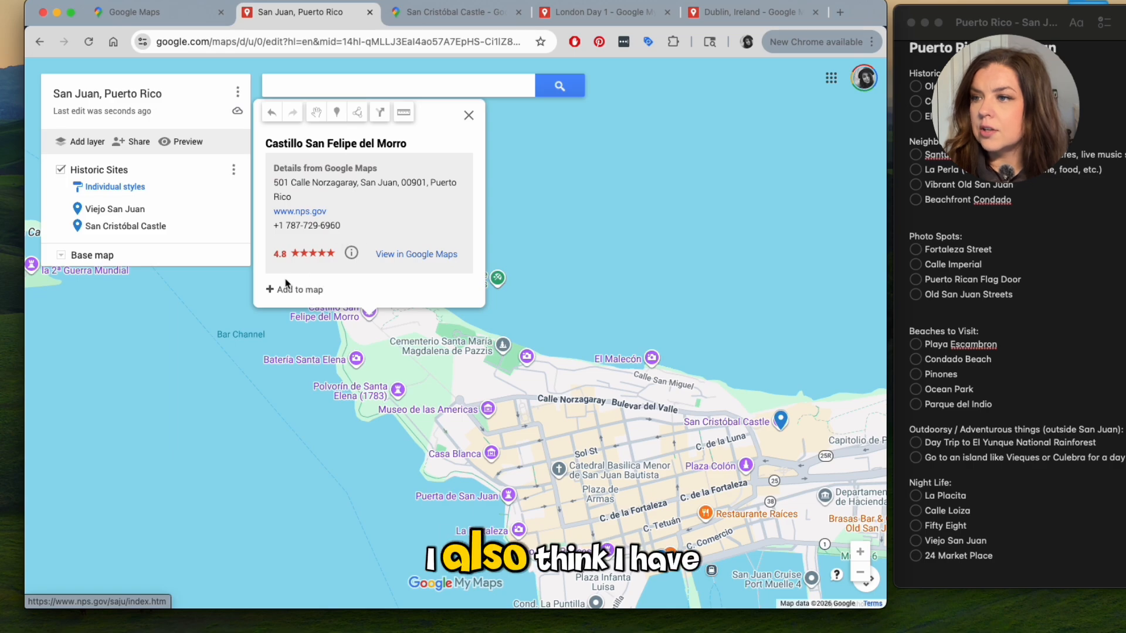
left_click(394, 255)
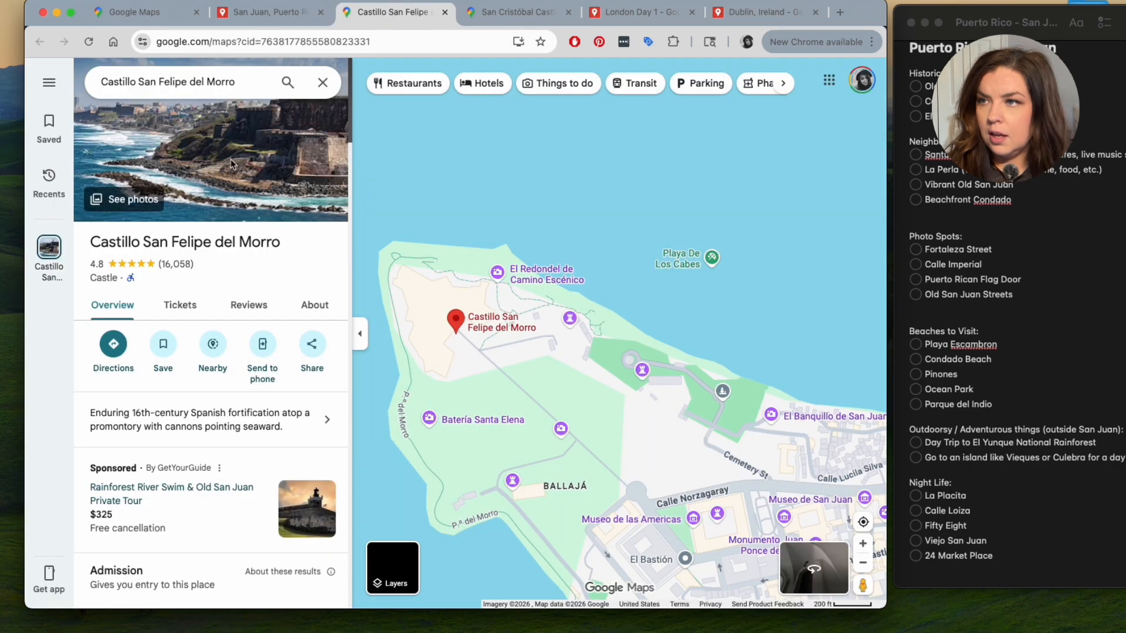
left_click(230, 164)
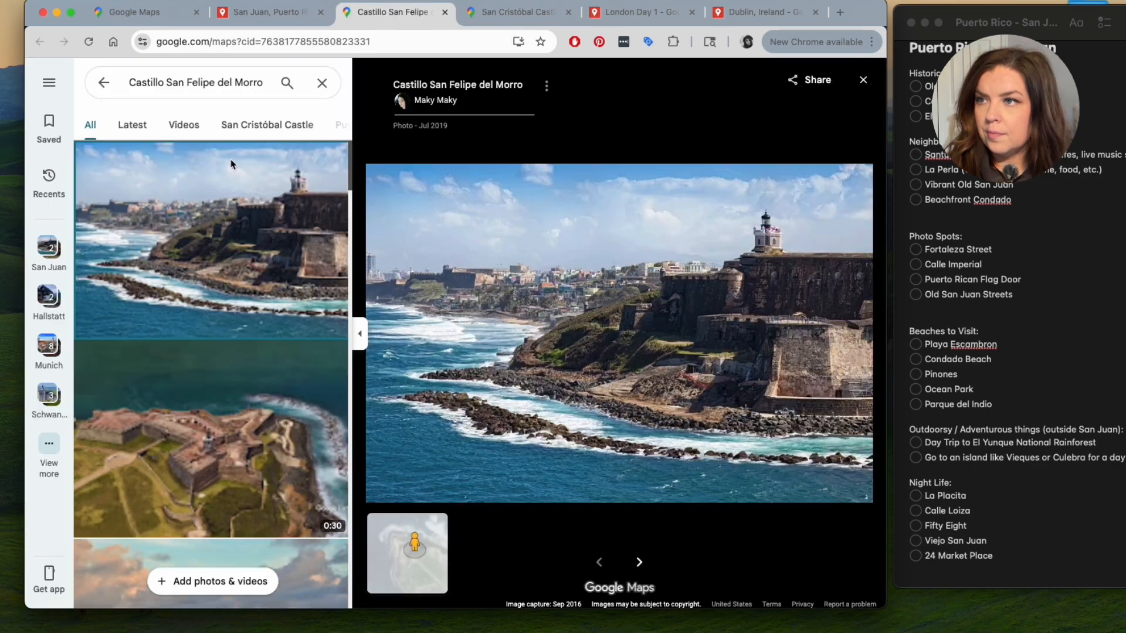
scroll(174, 365, "down", 10)
scroll(174, 361, "down", 10)
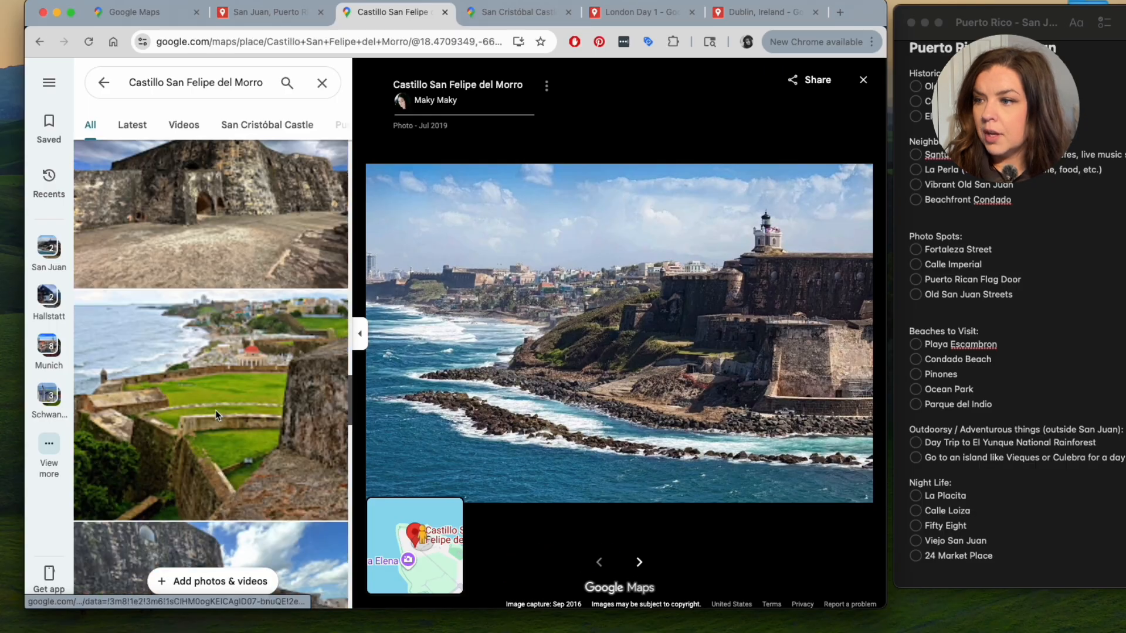
left_click(263, 15)
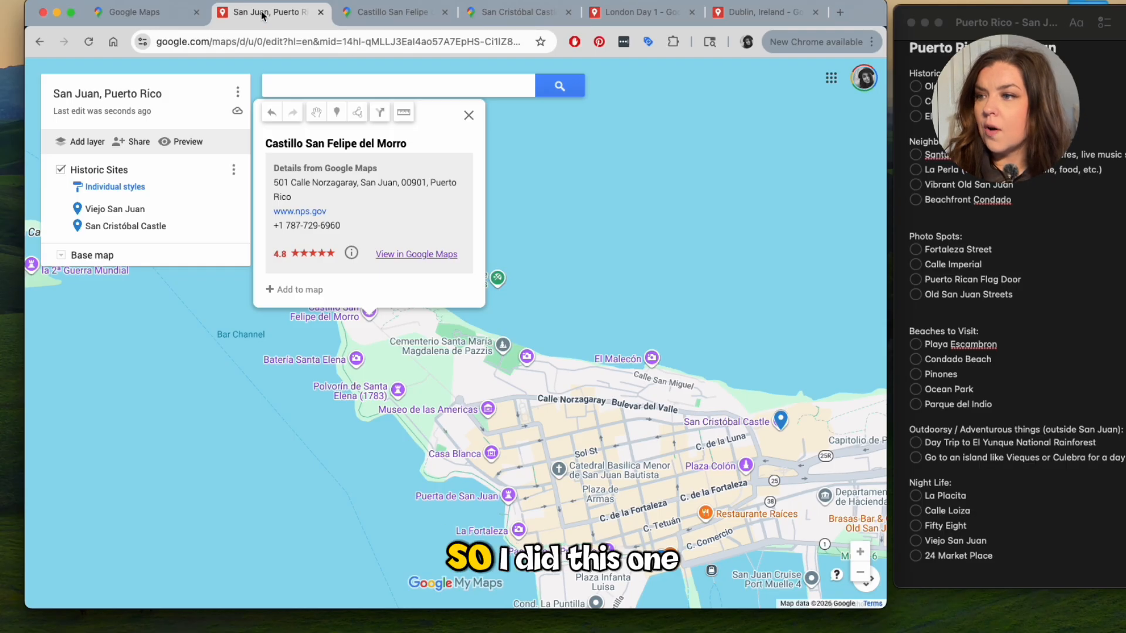
left_click(307, 294)
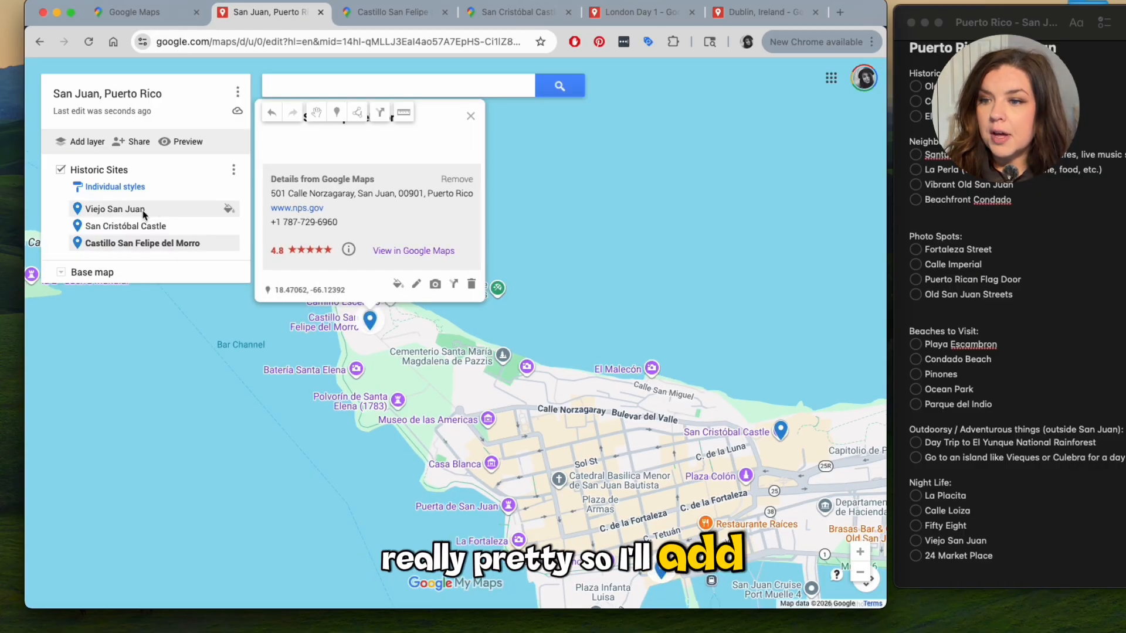
Add a new layer to the San Juan map and name it Neighborhoods.
left_click(87, 143)
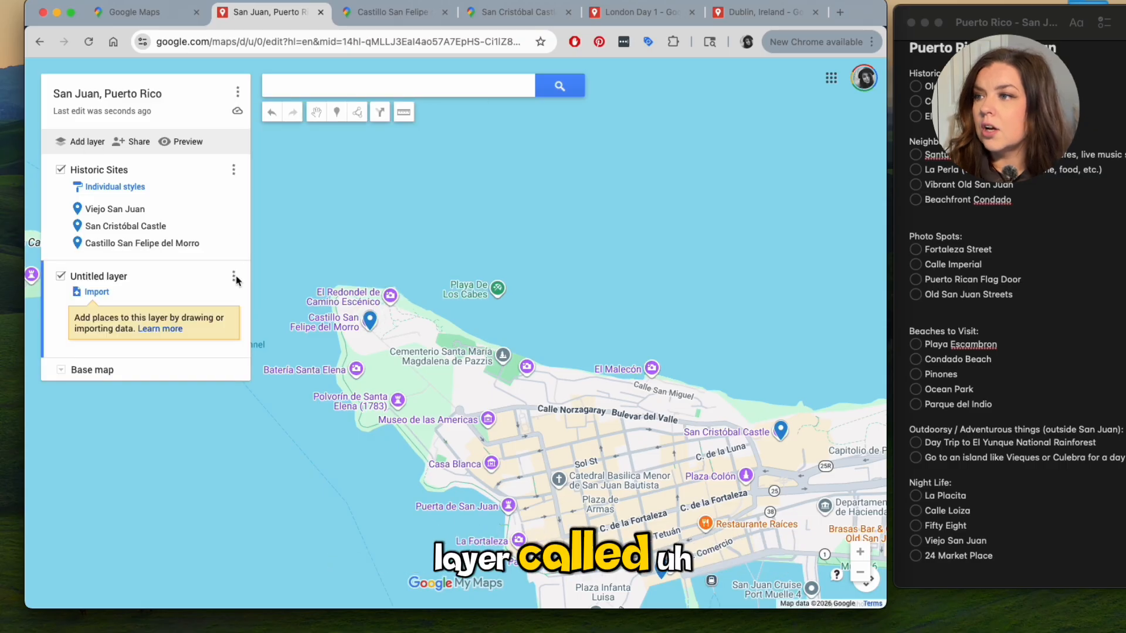
left_click(234, 277)
left_click(174, 301)
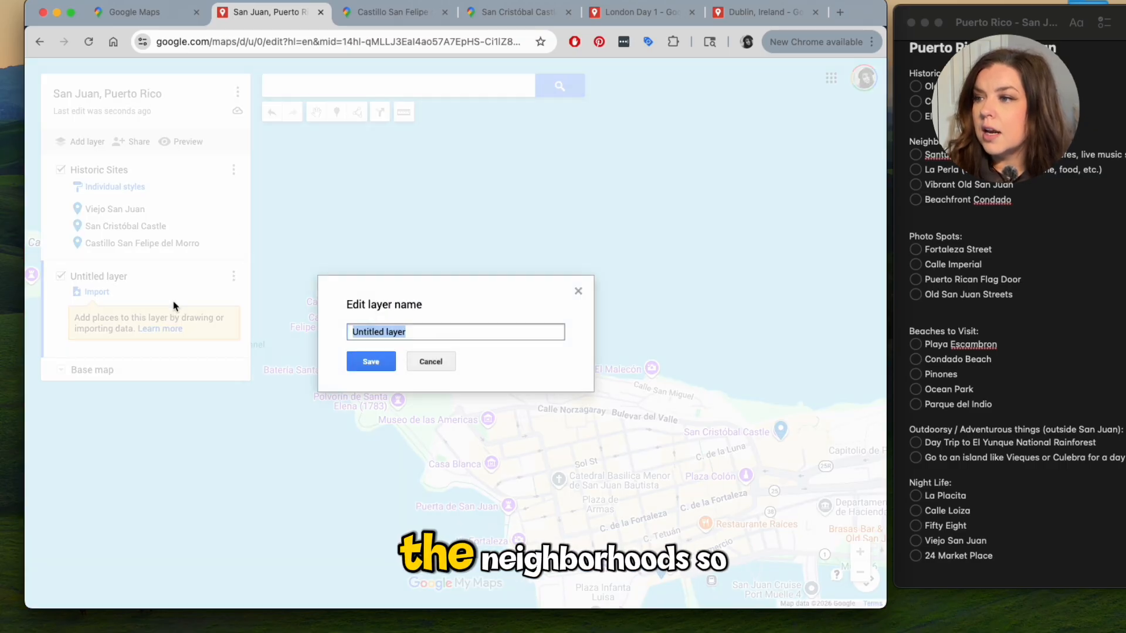
type("Neighborhoods")
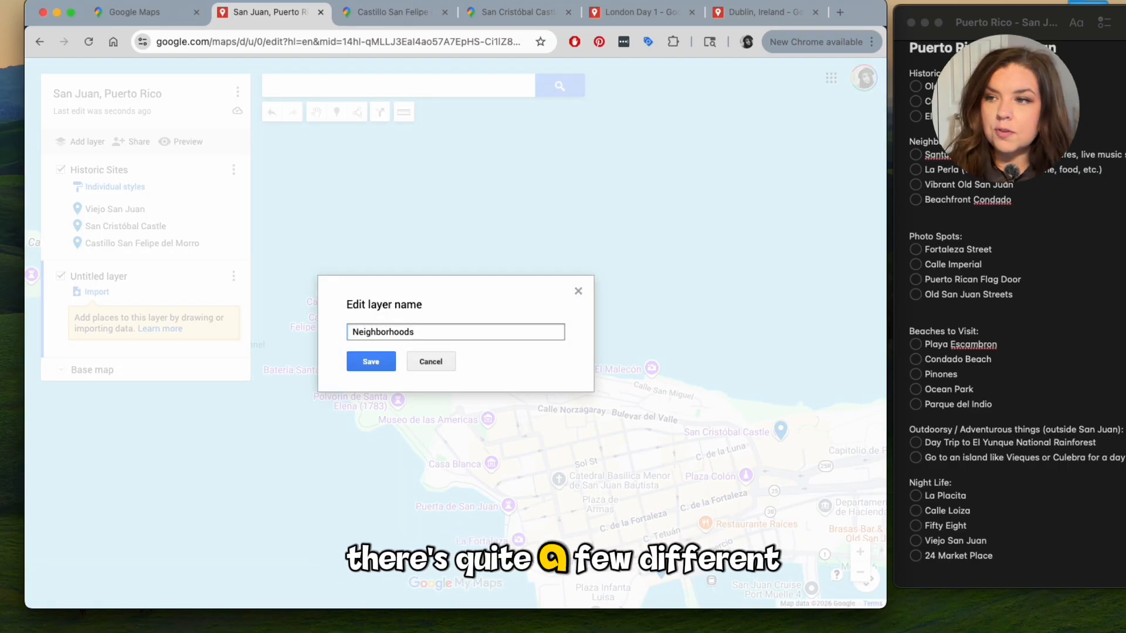
left_click(363, 361)
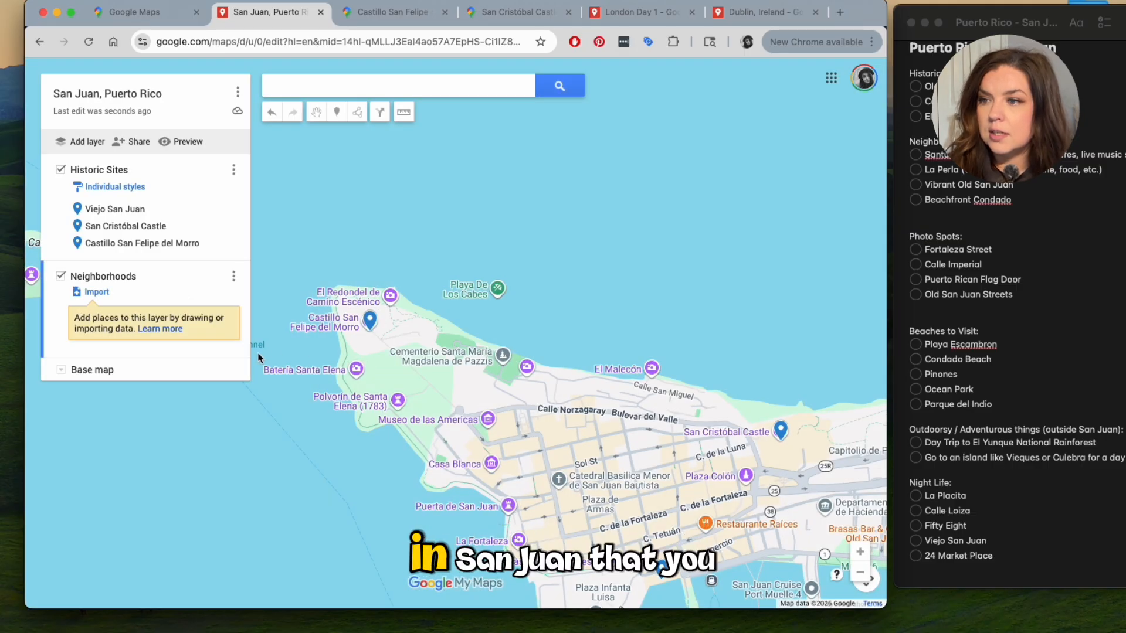
Find Santurce in San Juan, Puerto Rico, and add it to the Neighborhoods layer.
left_click(278, 88)
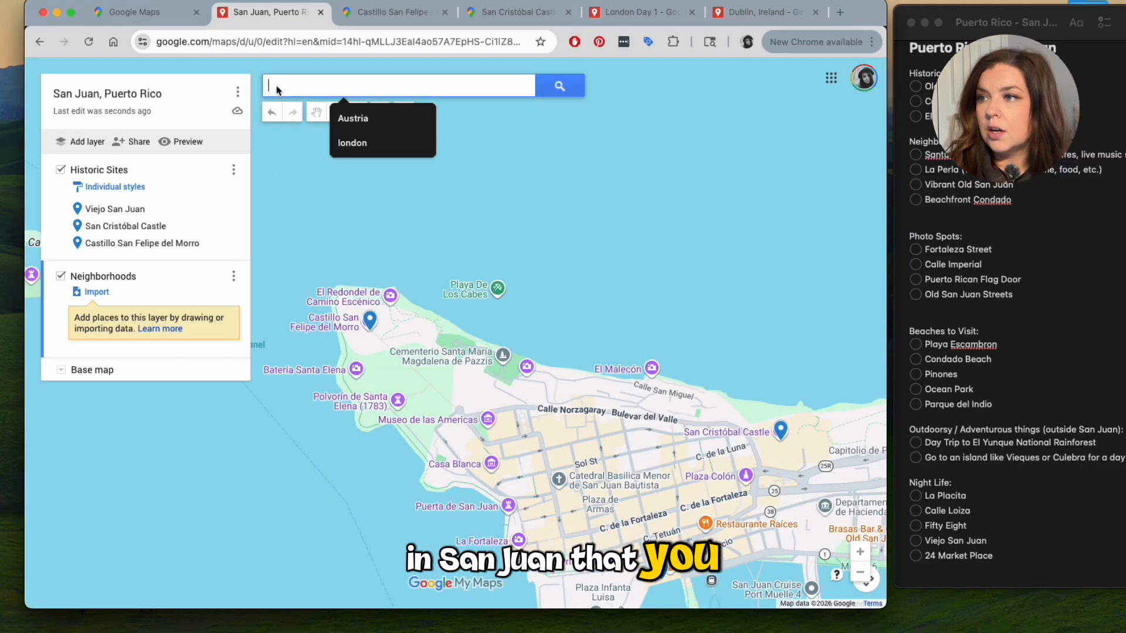
type("Santurce")
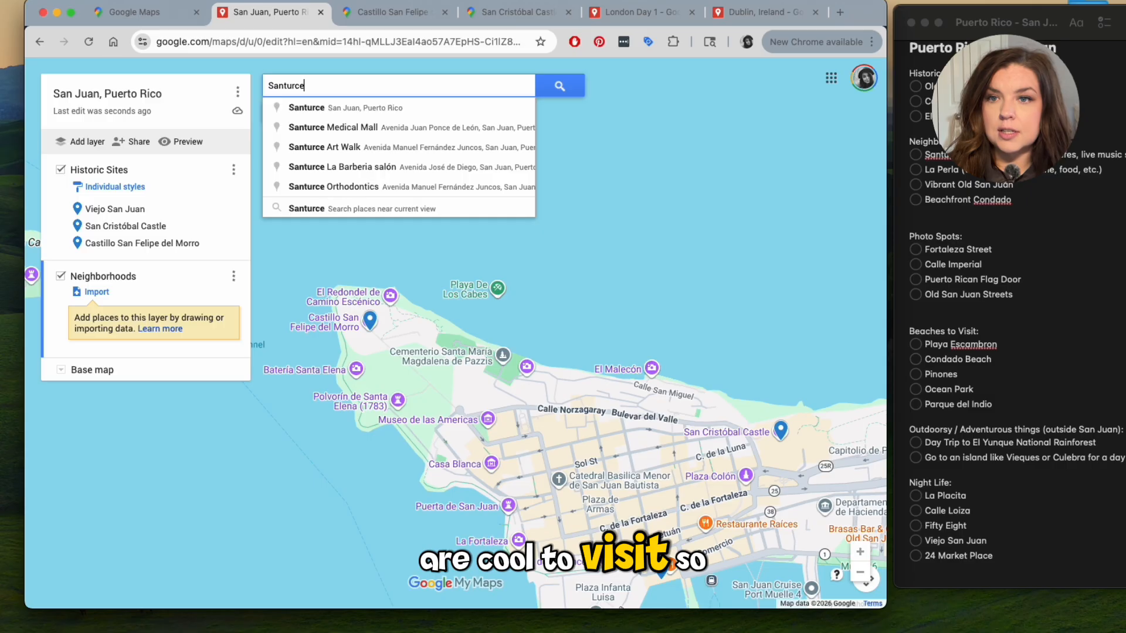
left_click(289, 108)
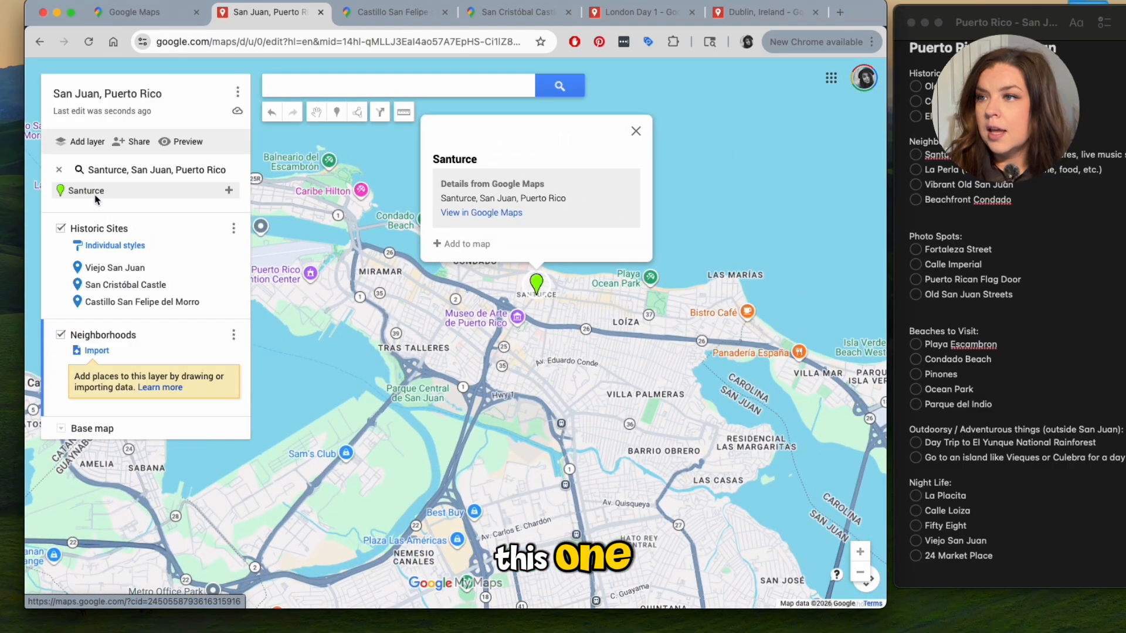
left_click(463, 245)
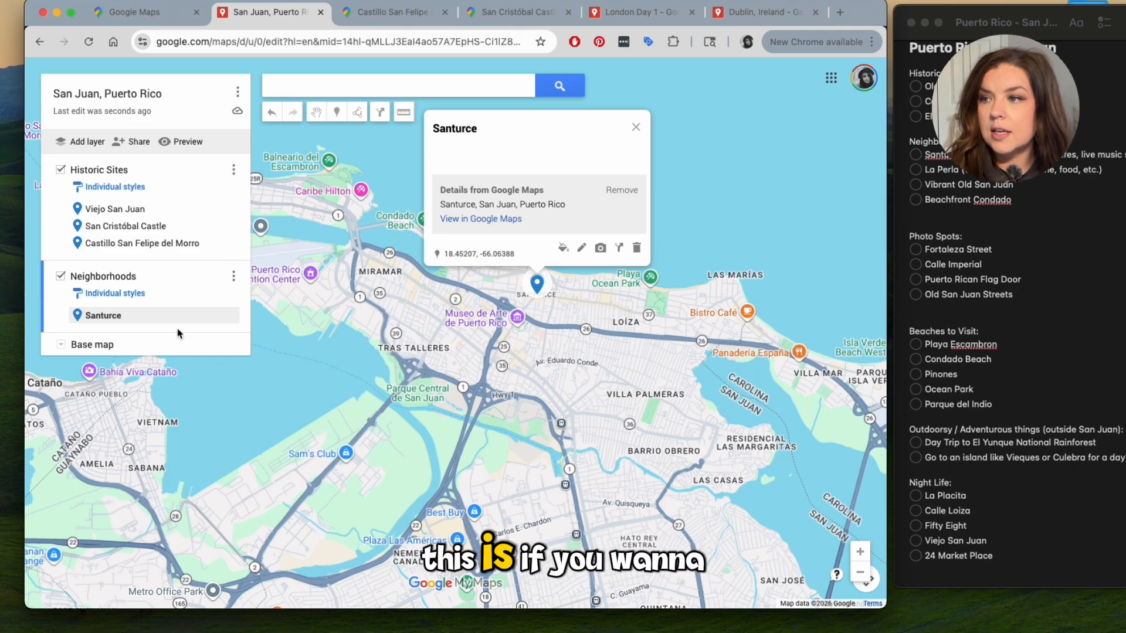
Give the Santurce pin the note "Murals, food trucks, cafes, live music, etc." and dismiss its details card.
left_click(581, 249)
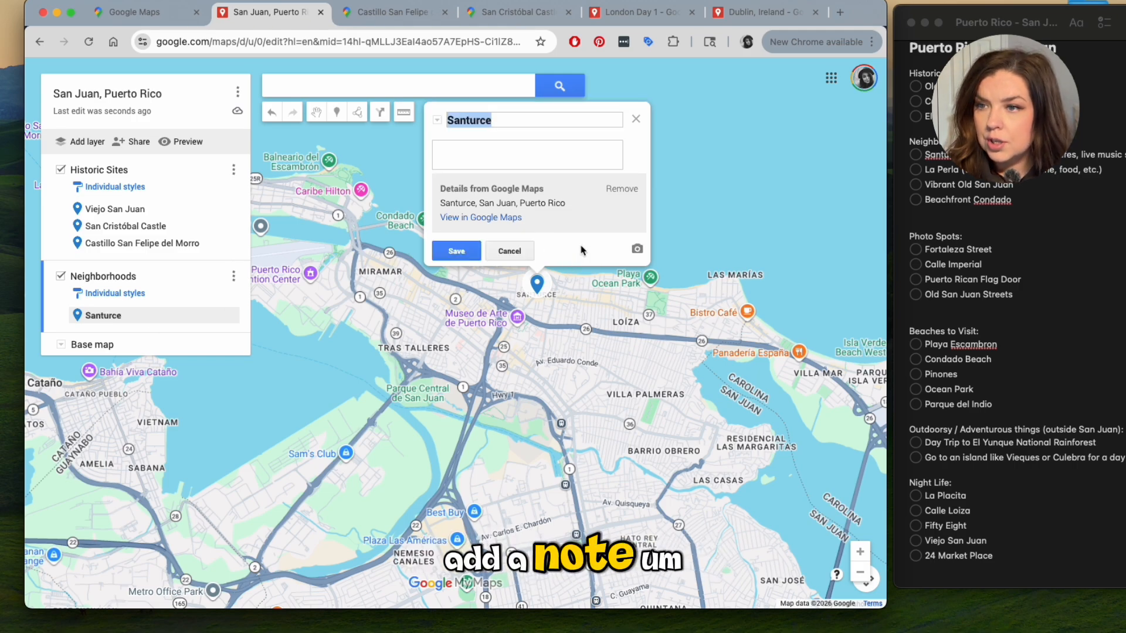
left_click(494, 149)
type("M")
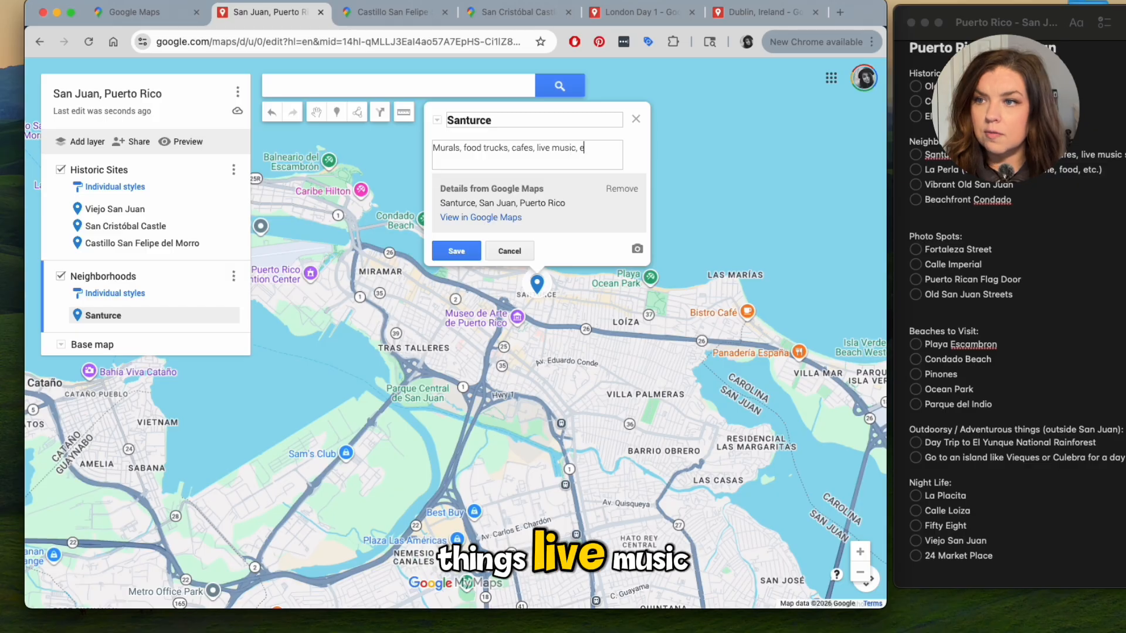
left_click(469, 254)
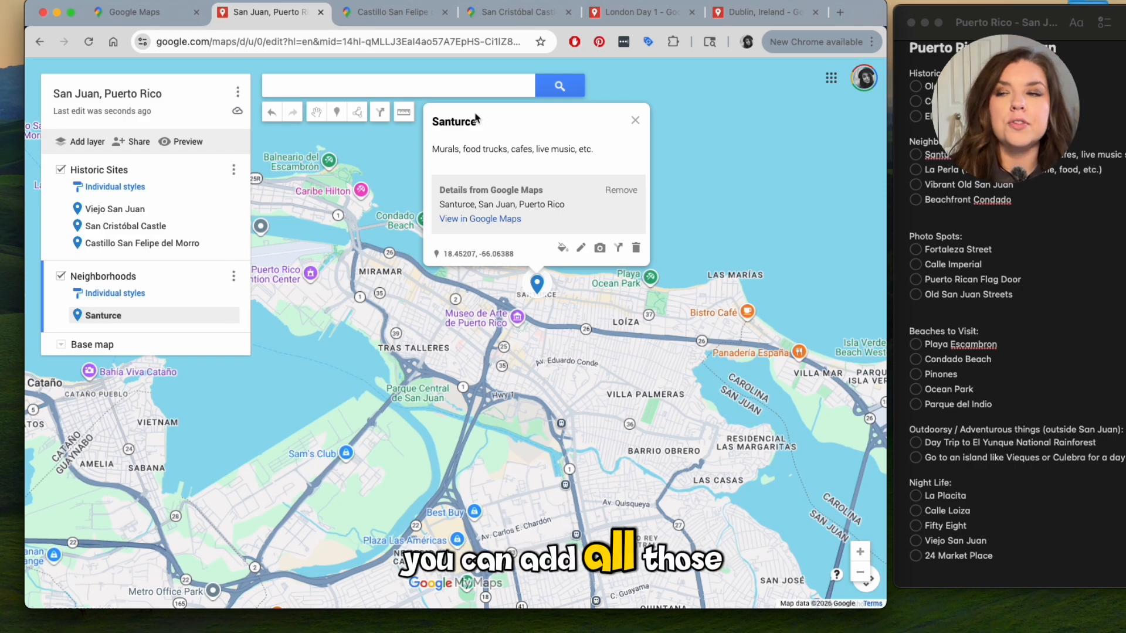
left_click(635, 120)
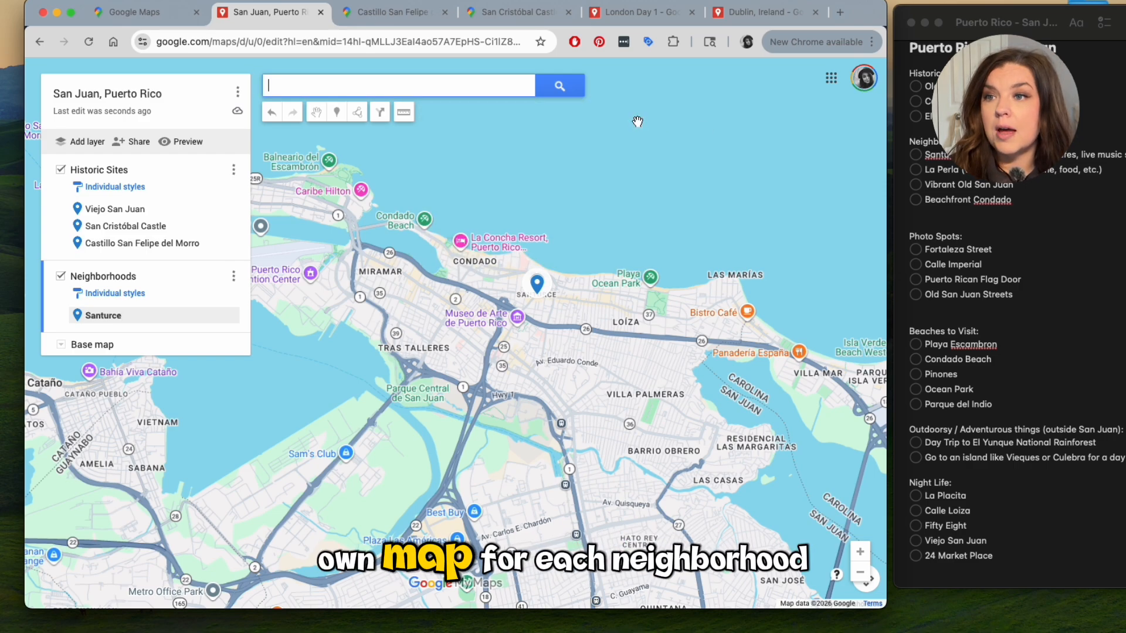
Find La Perla in San Juan Antiguo and add it to the Neighborhoods layer.
left_click(295, 90)
type("la perla")
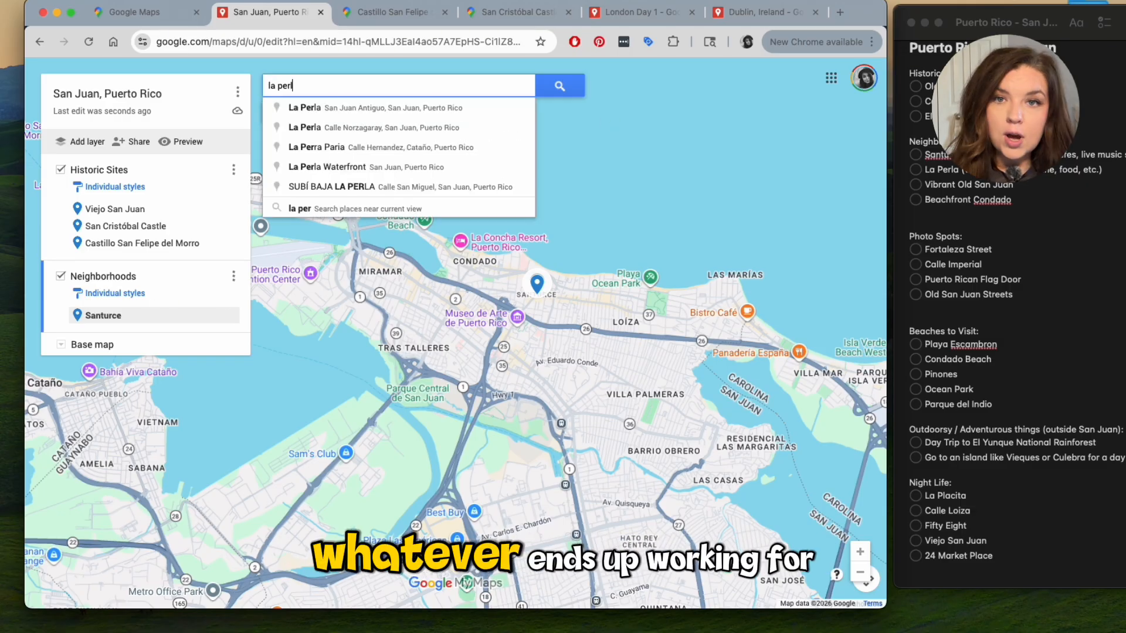
left_click(304, 107)
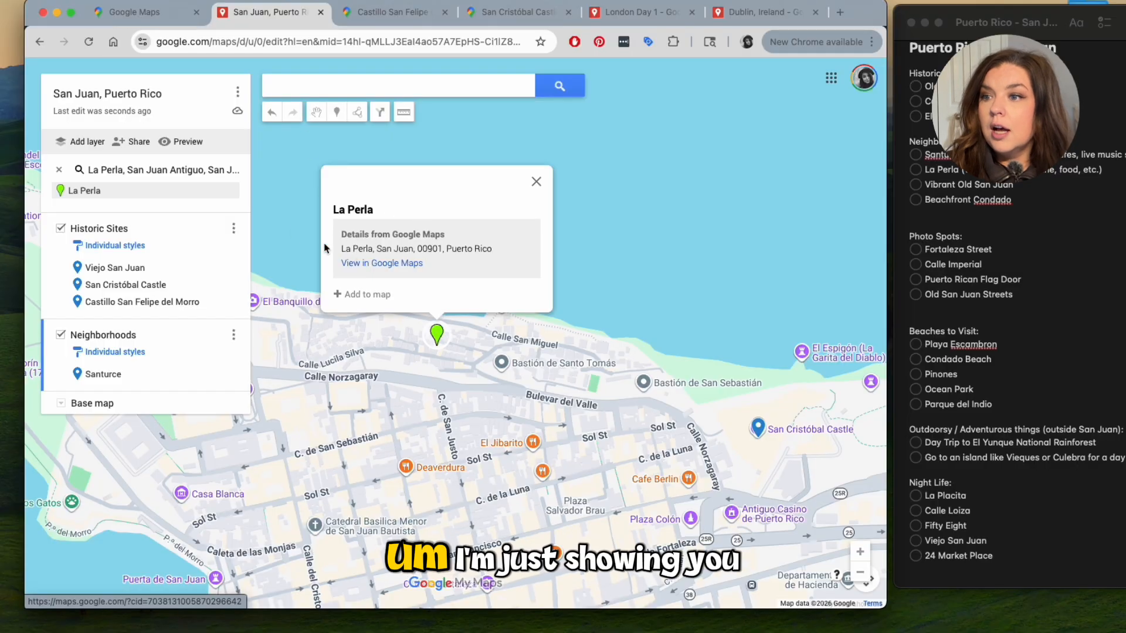
left_click(353, 295)
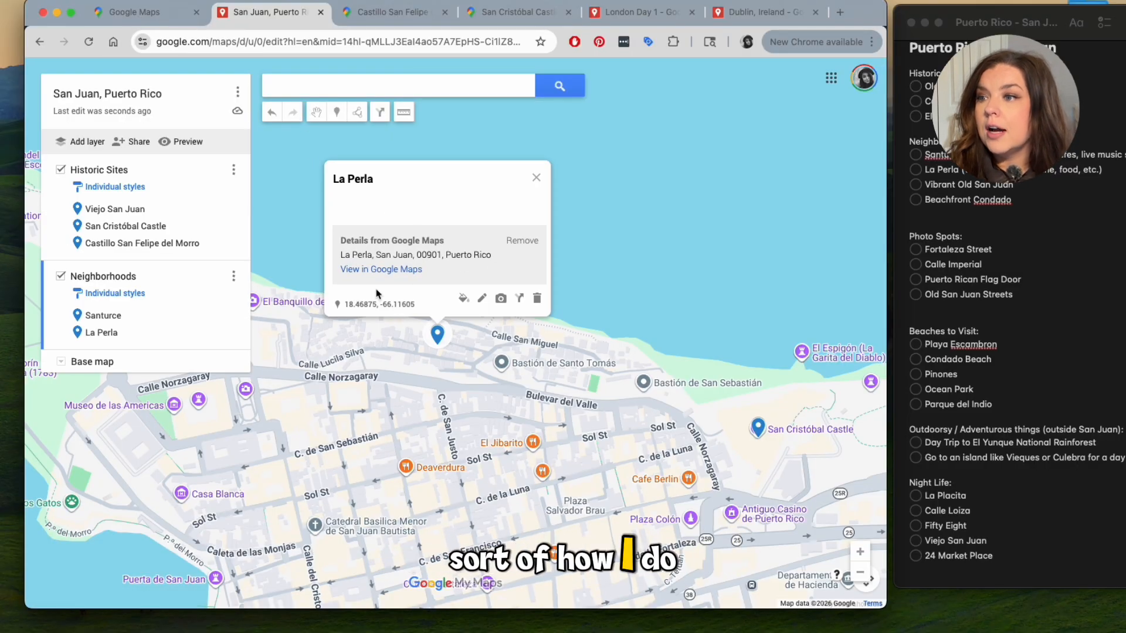
Save the note "Views of the shoreline & some good food spots" on the La Perla pin.
left_click(481, 299)
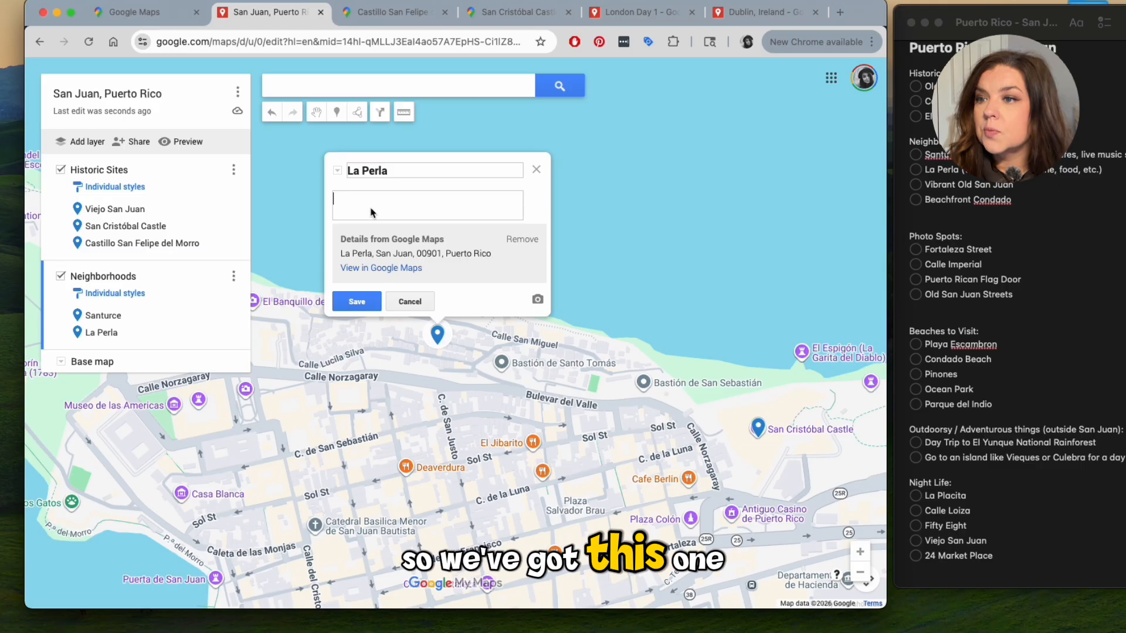
type("Views ")
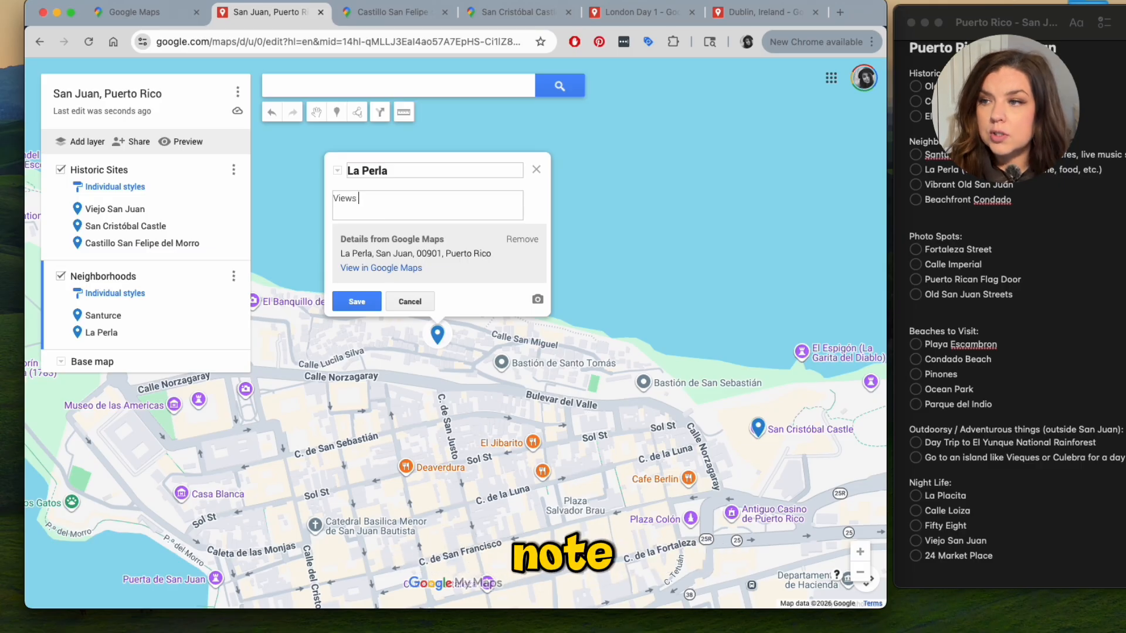
type("of the shoreline &")
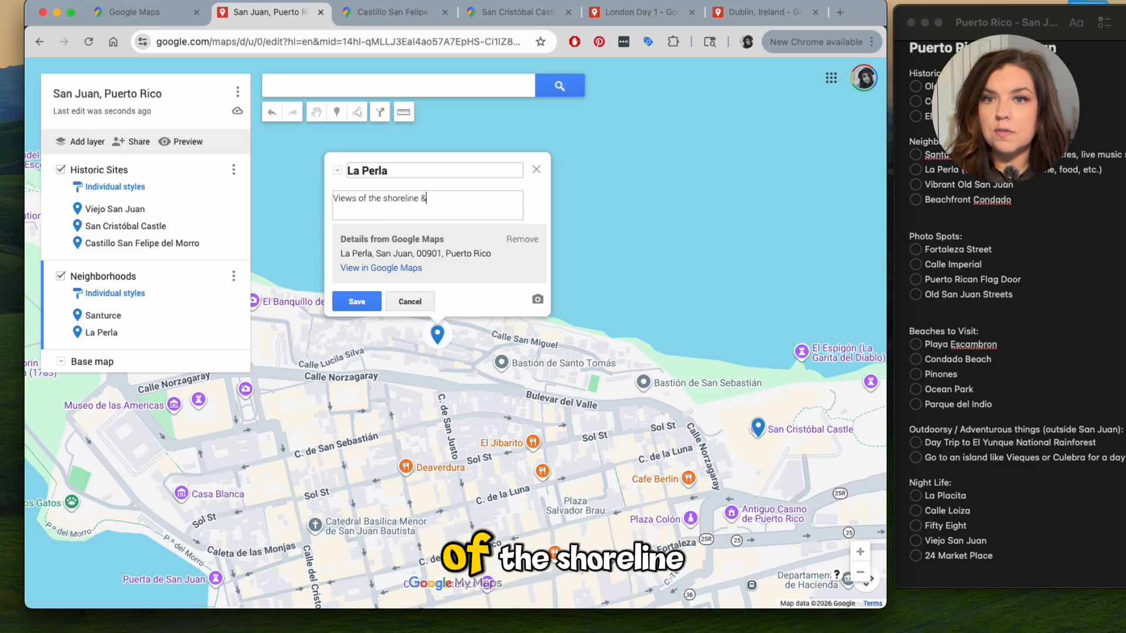
type(" some good food ")
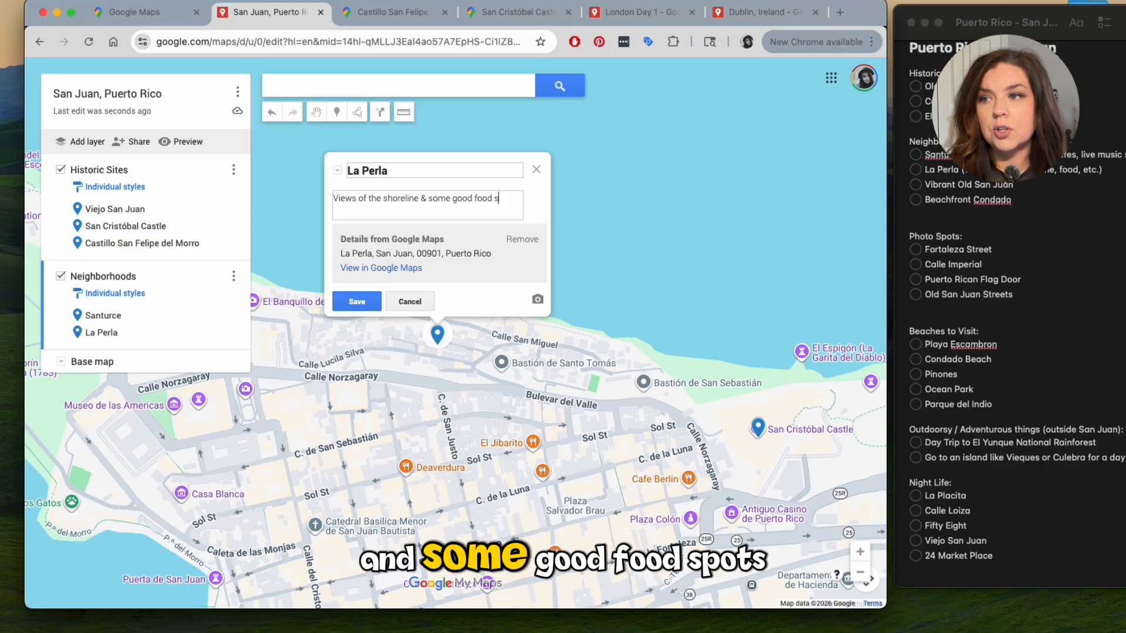
type("spots")
left_click(356, 302)
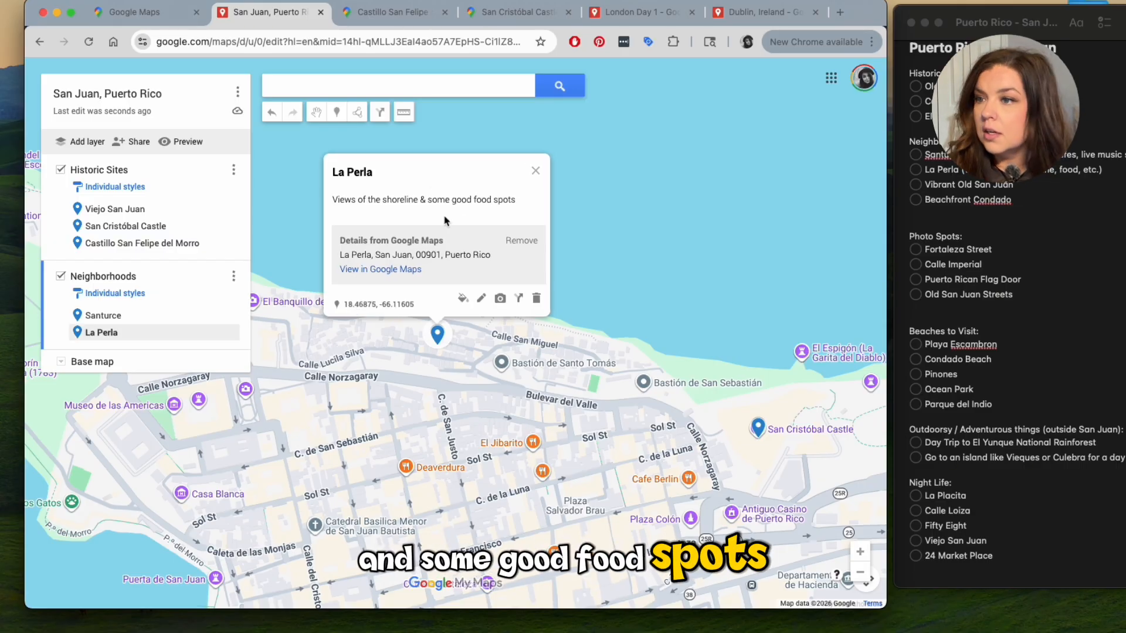
Search for Old San Juan in San Juan Antiguo and add the place to the Neighborhoods layer.
left_click(369, 88)
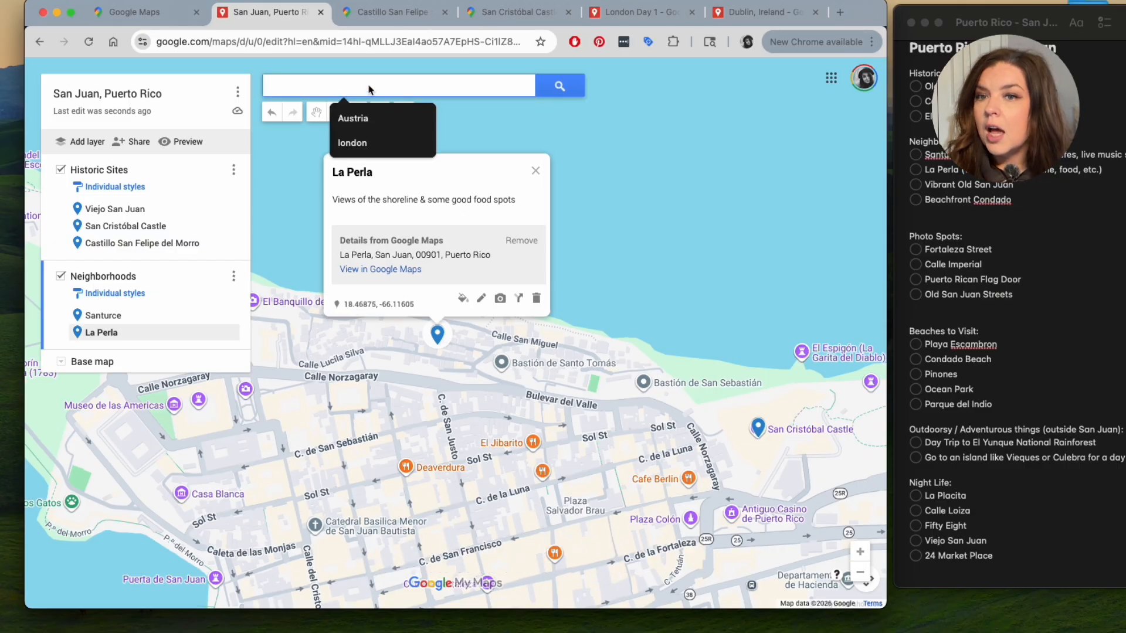
type("Old San")
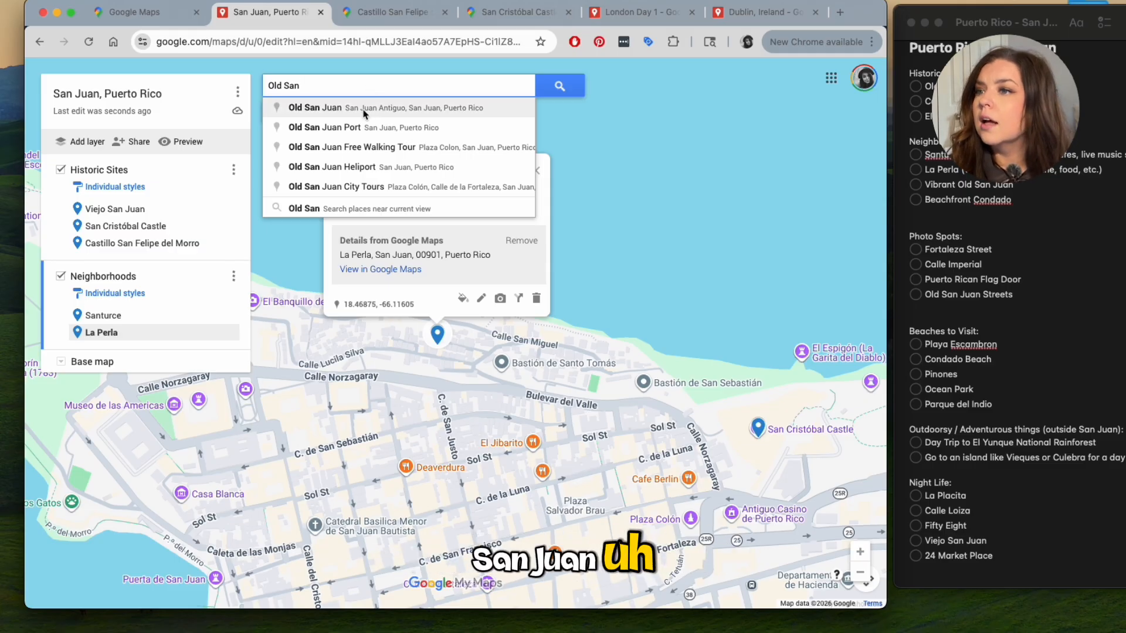
left_click(365, 110)
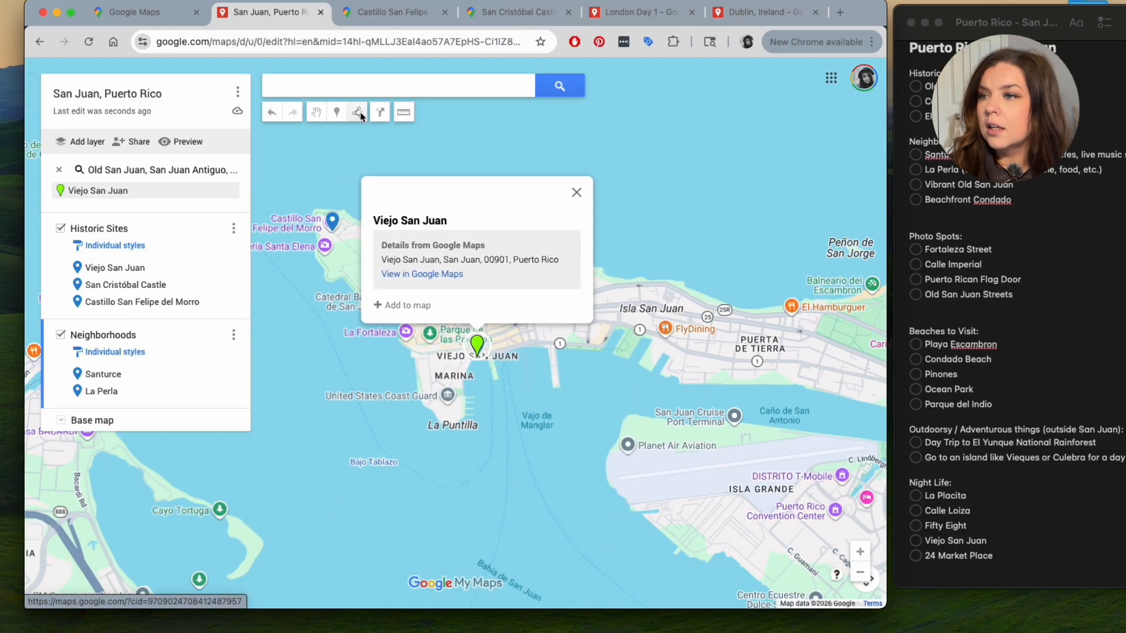
left_click(405, 306)
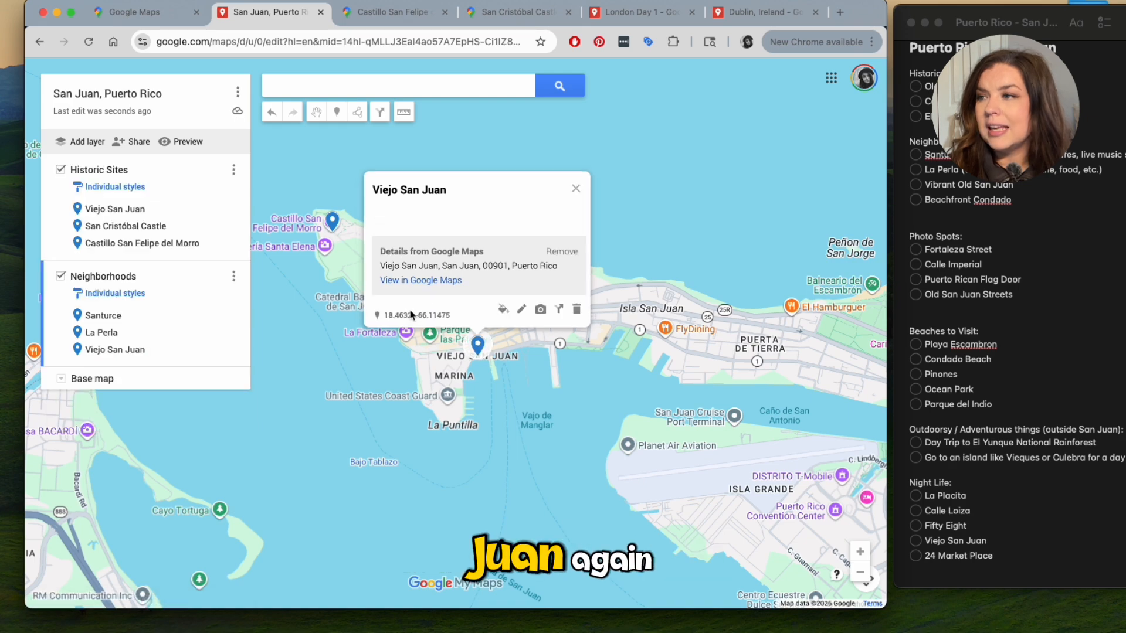
Find the Condado area in Santurce and add it to the Neighborhoods layer.
left_click(444, 93)
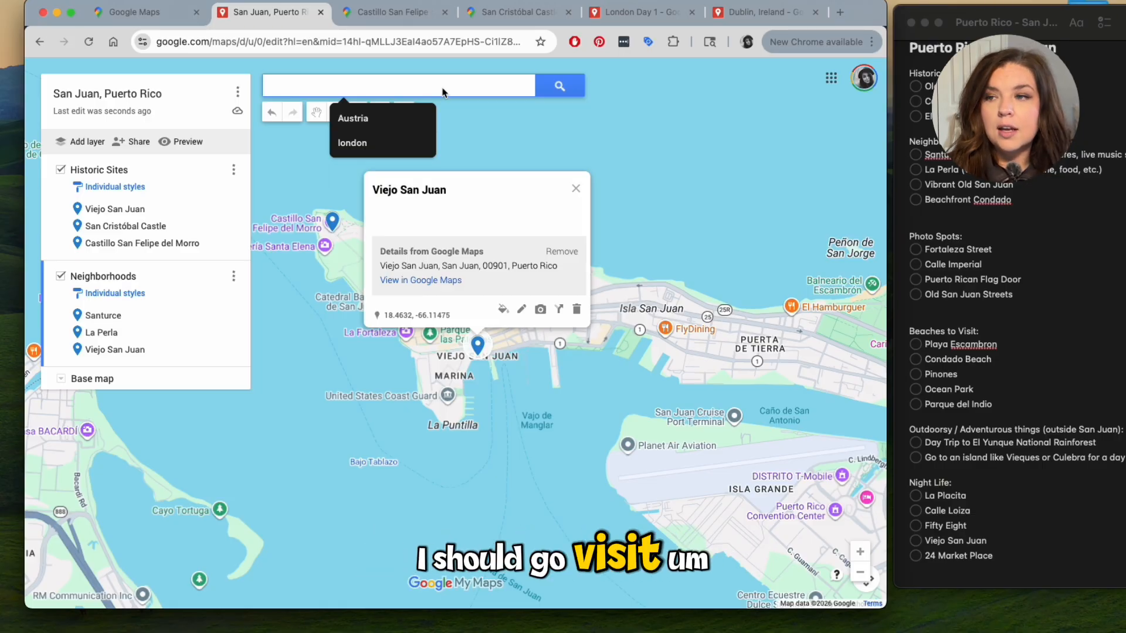
type("conda")
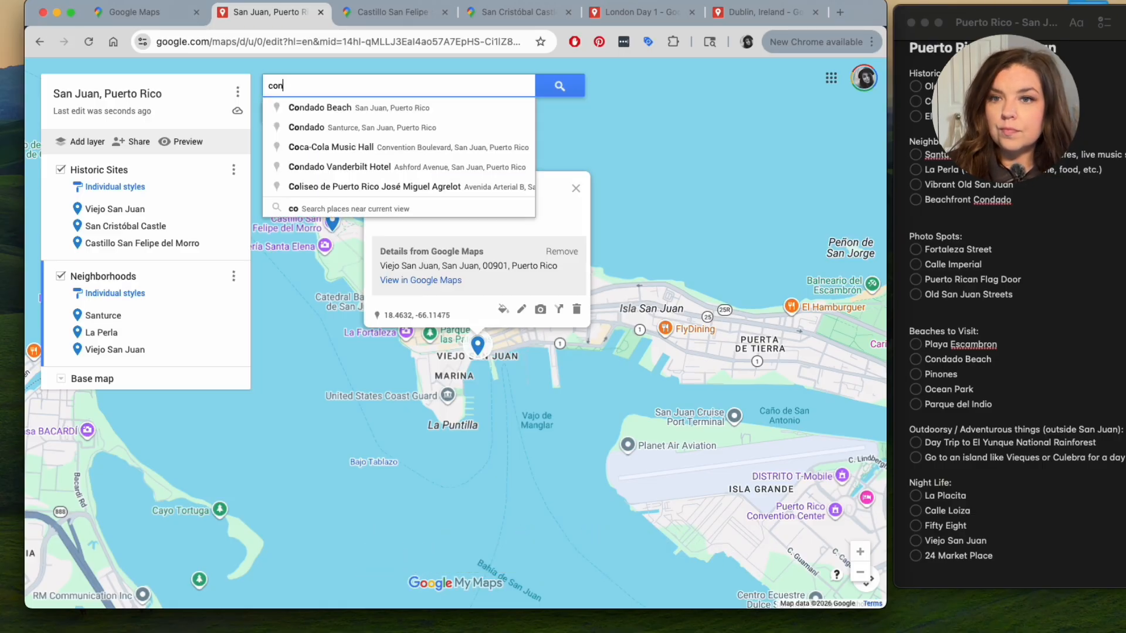
left_click(435, 125)
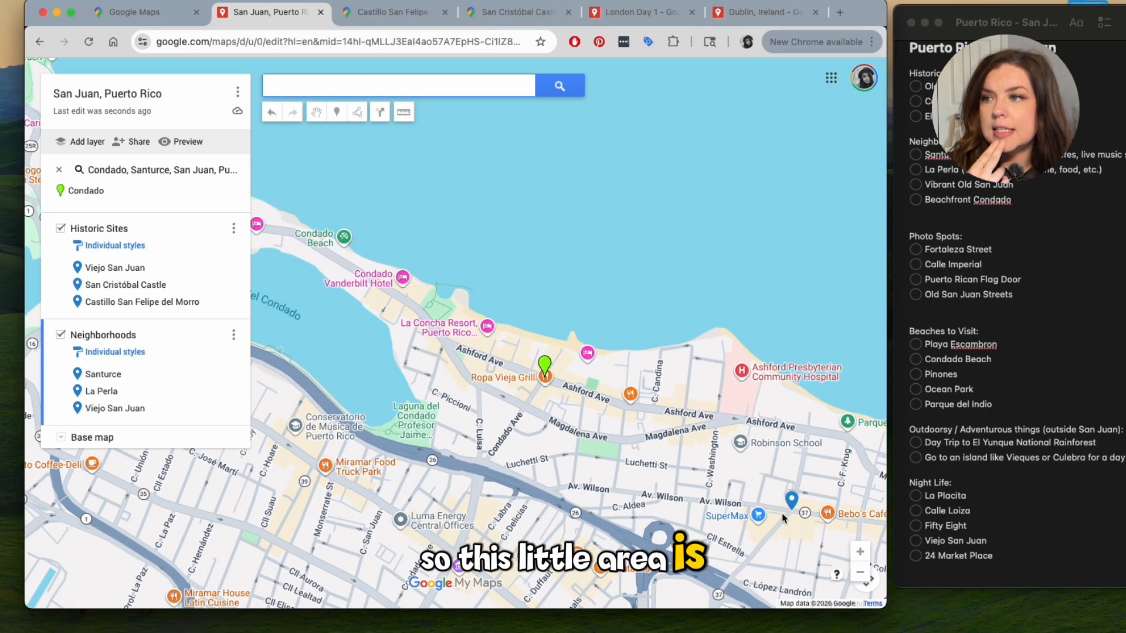
left_click(545, 366)
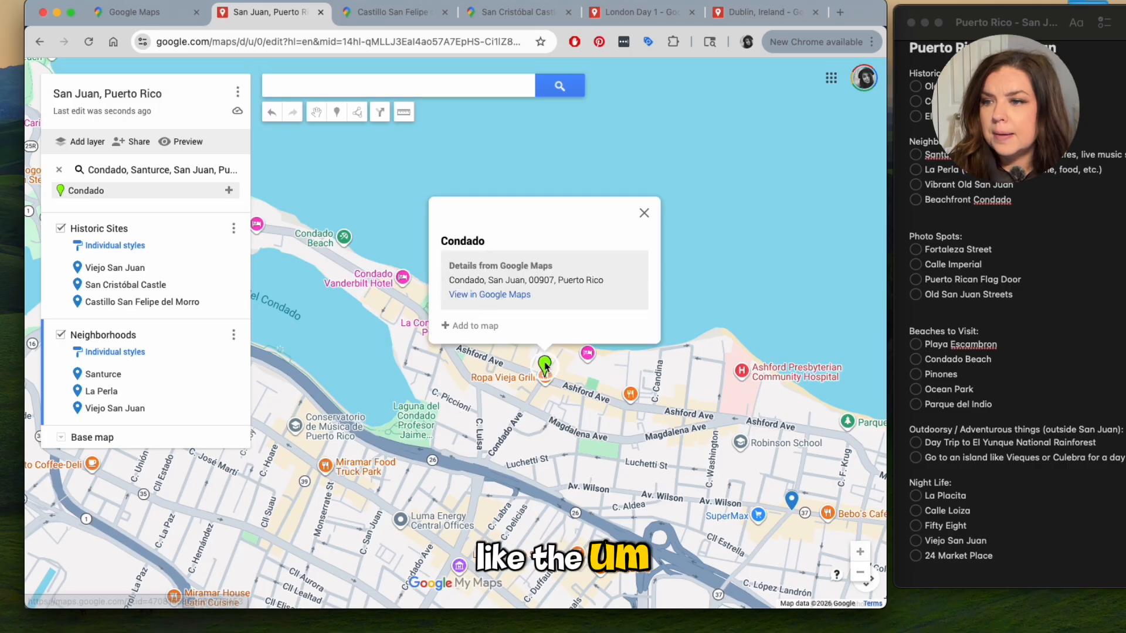
left_click(491, 327)
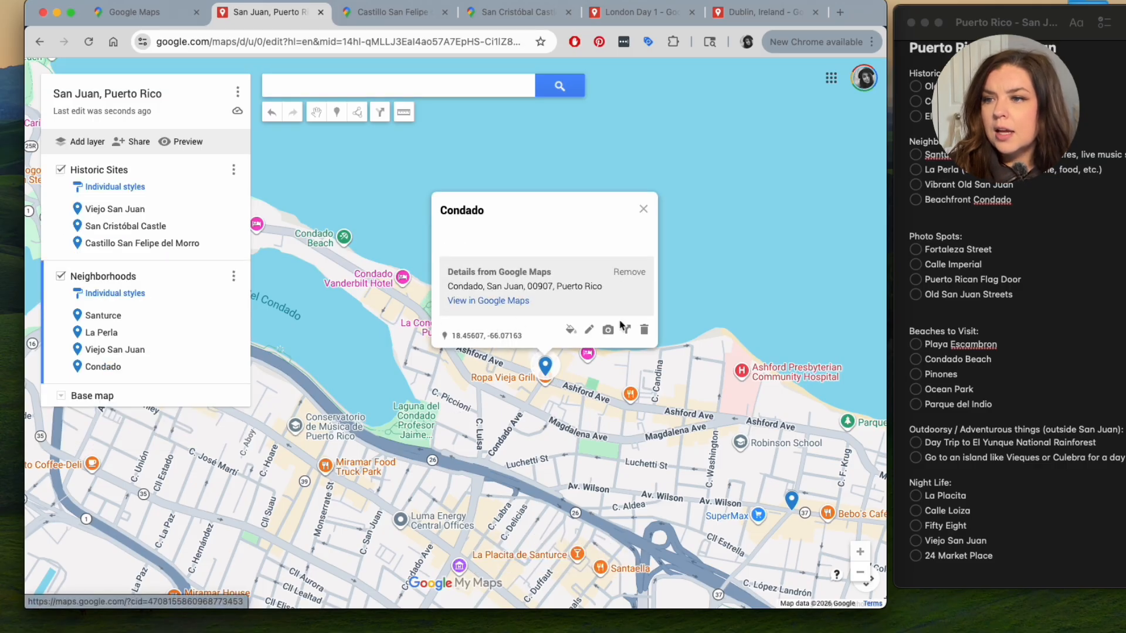
Save the note "Beachfront area / good food spots, etc. (also in BEACHES)" on the Condado pin and dismiss its details card.
left_click(589, 331)
left_click(509, 229)
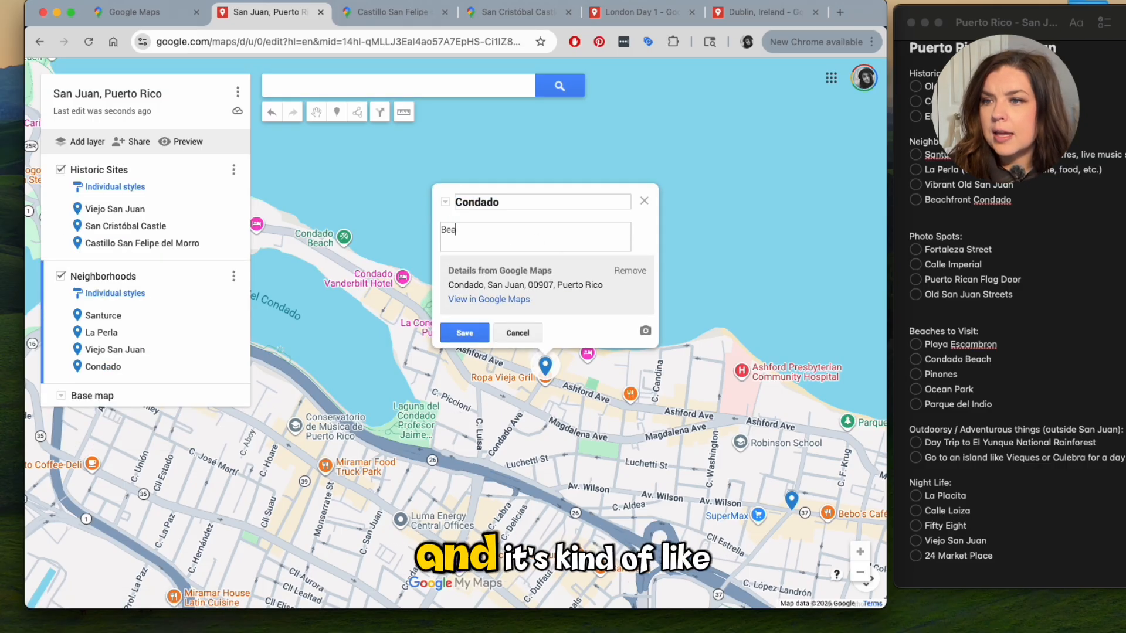
type("Beachfront area /")
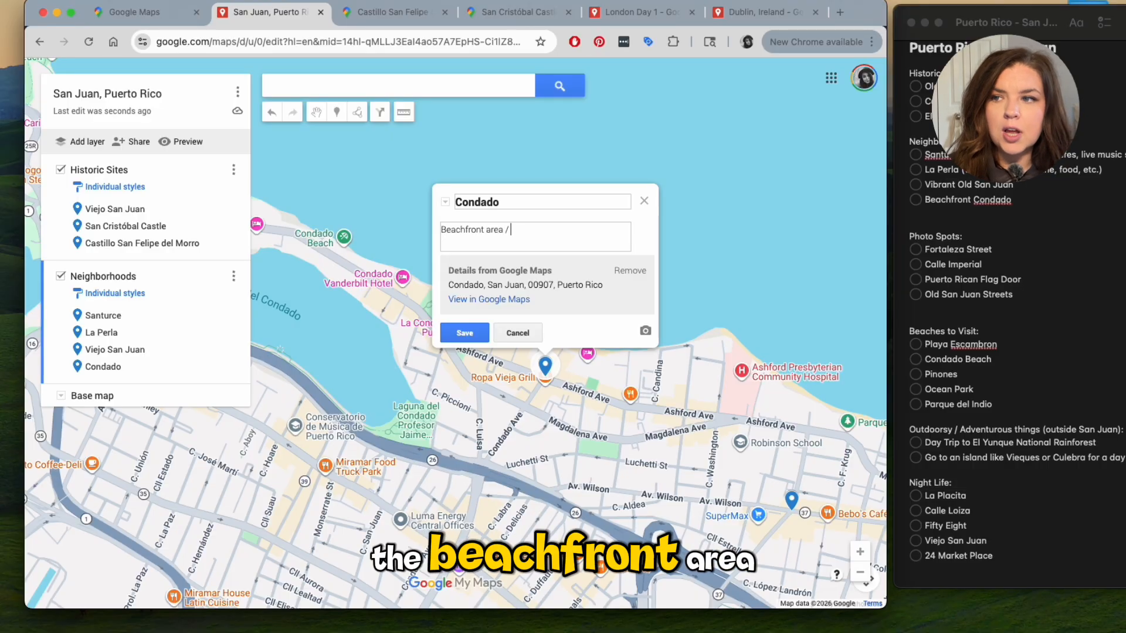
type(" good food spots, et")
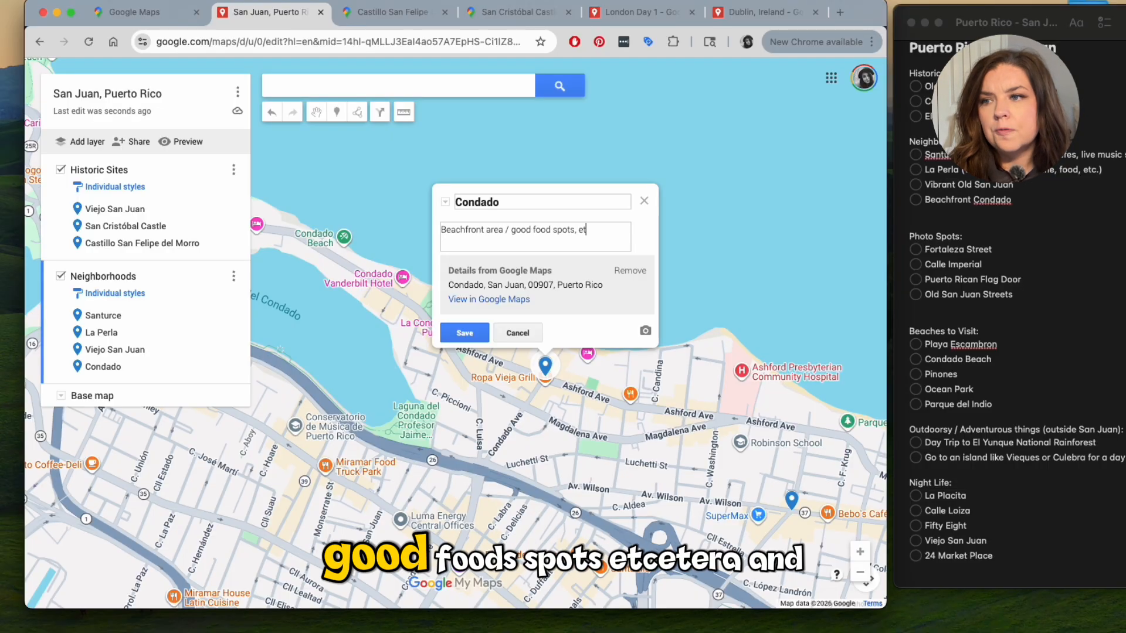
type("c. (")
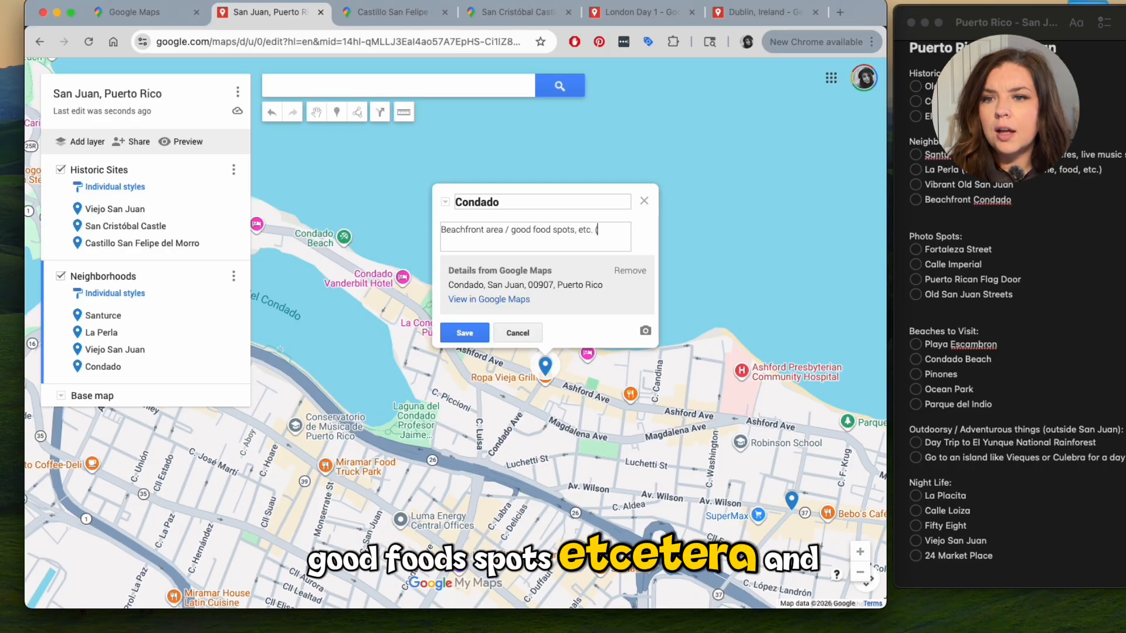
type("also in BEACHES)")
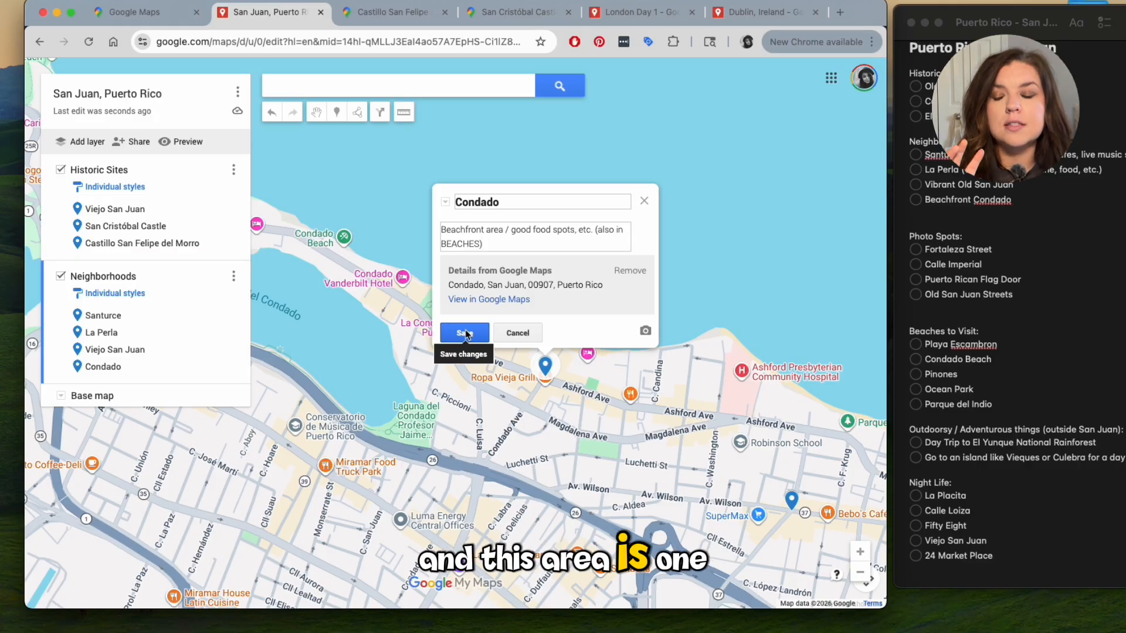
left_click(465, 333)
left_click(701, 154)
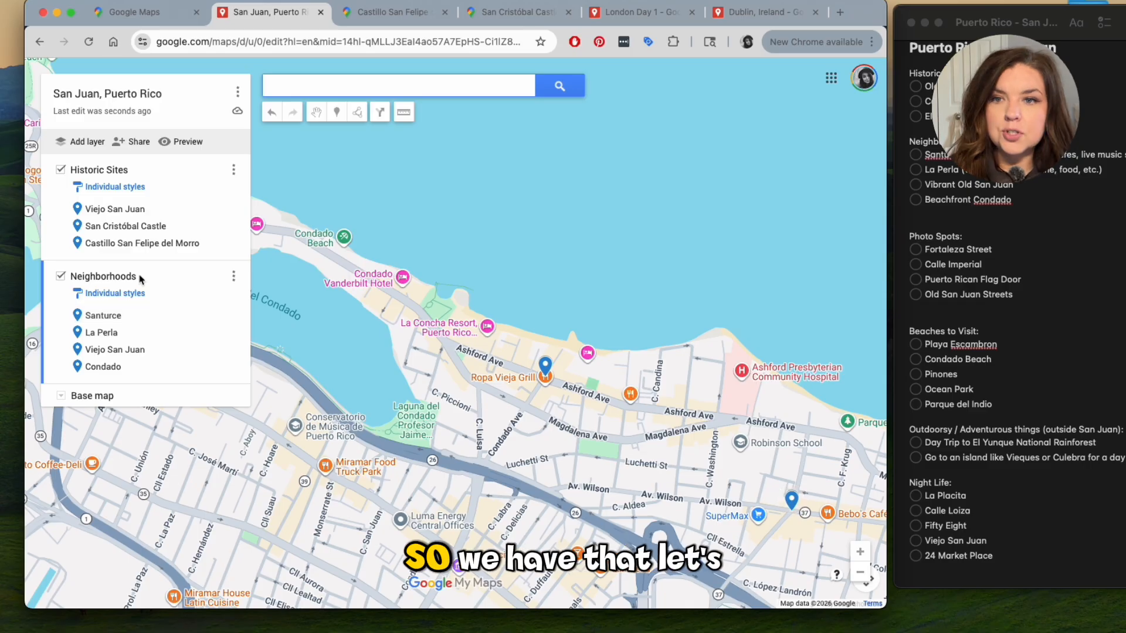
Add a new layer to the map and name it Photo Spots.
left_click(77, 140)
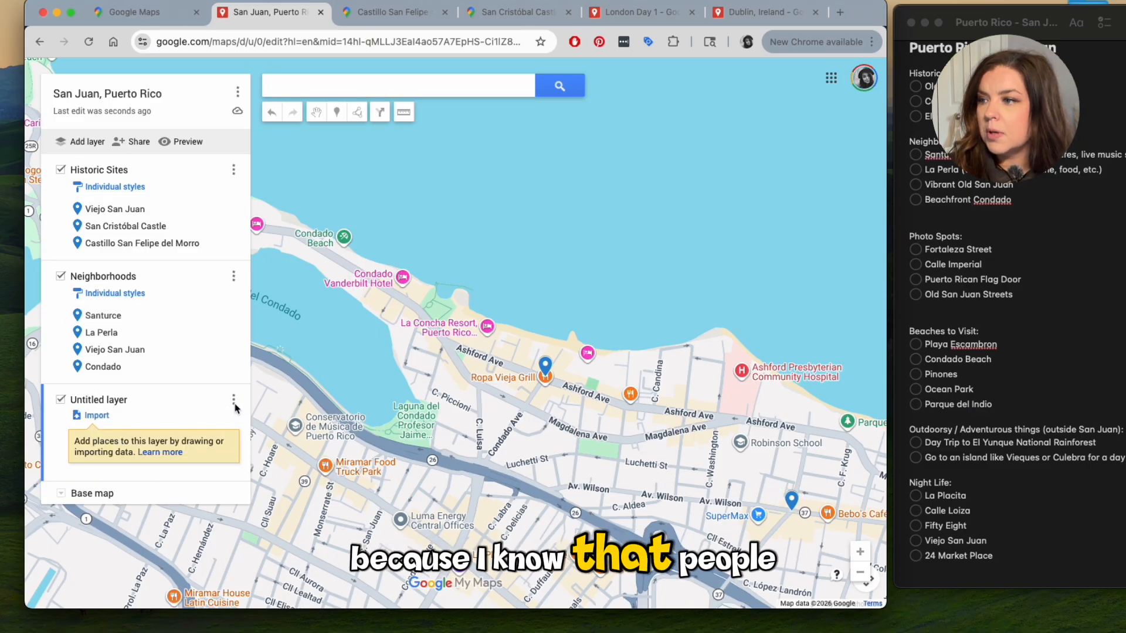
left_click(233, 401)
left_click(161, 422)
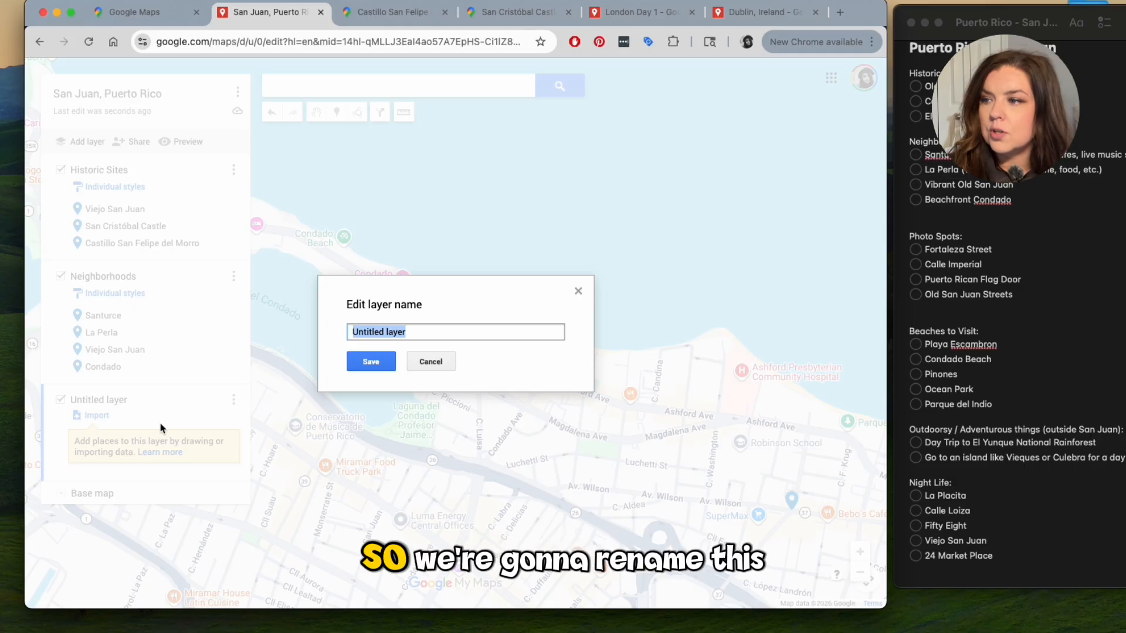
type("Photo Spots")
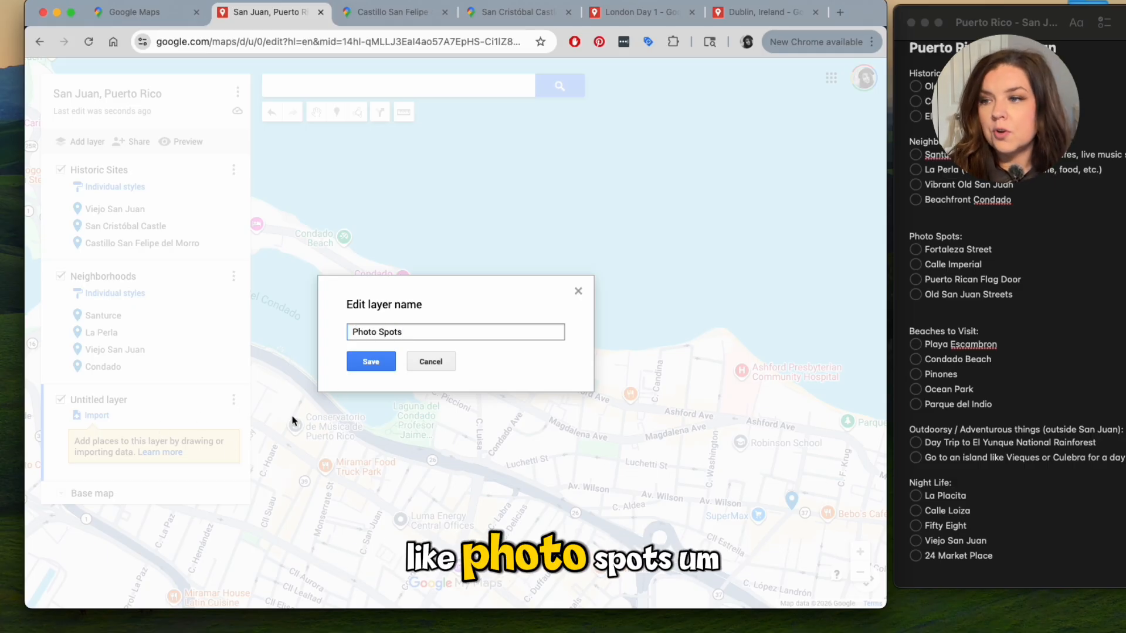
left_click(369, 361)
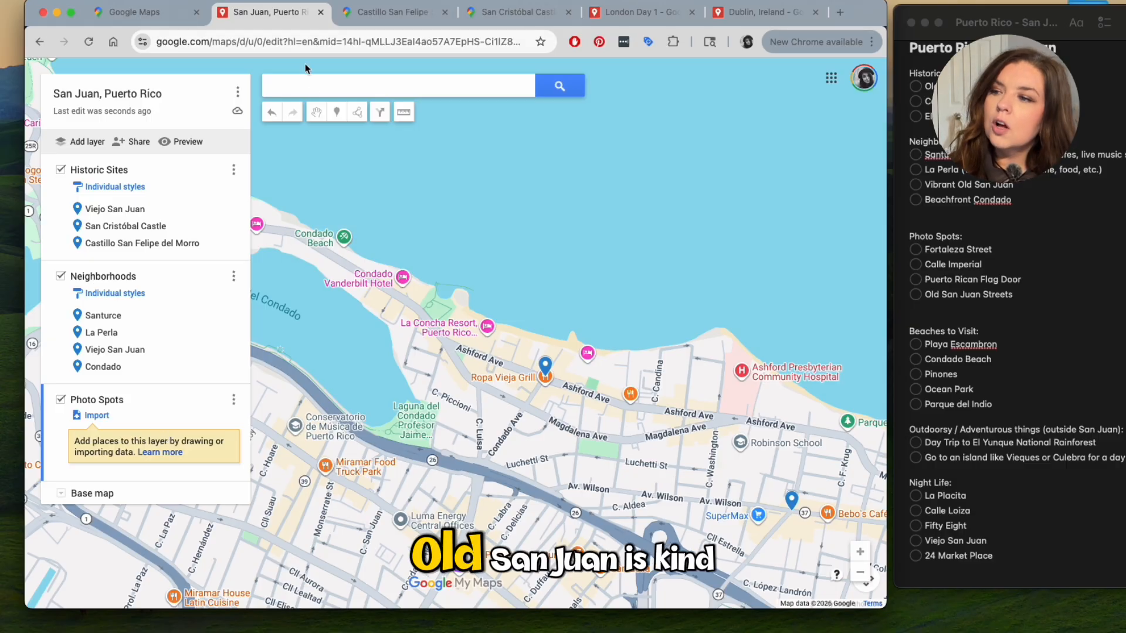
Search for Old San Juan in San Juan Antiguo, add the place to the Photo Spots layer and dismiss its details card.
left_click(315, 94)
type("old san")
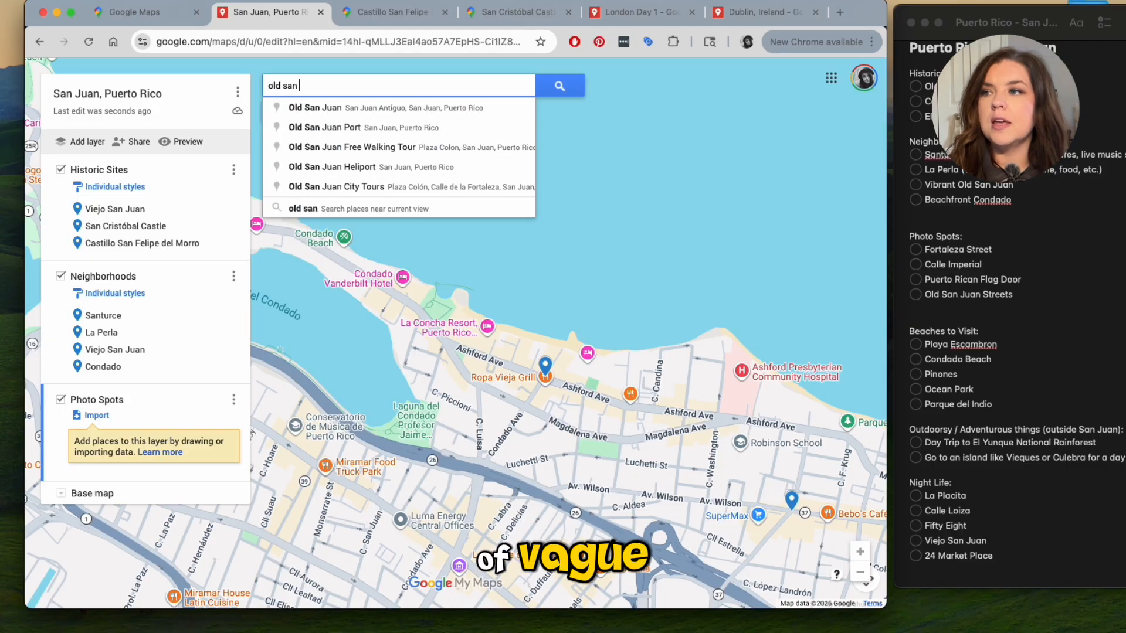
left_click(315, 108)
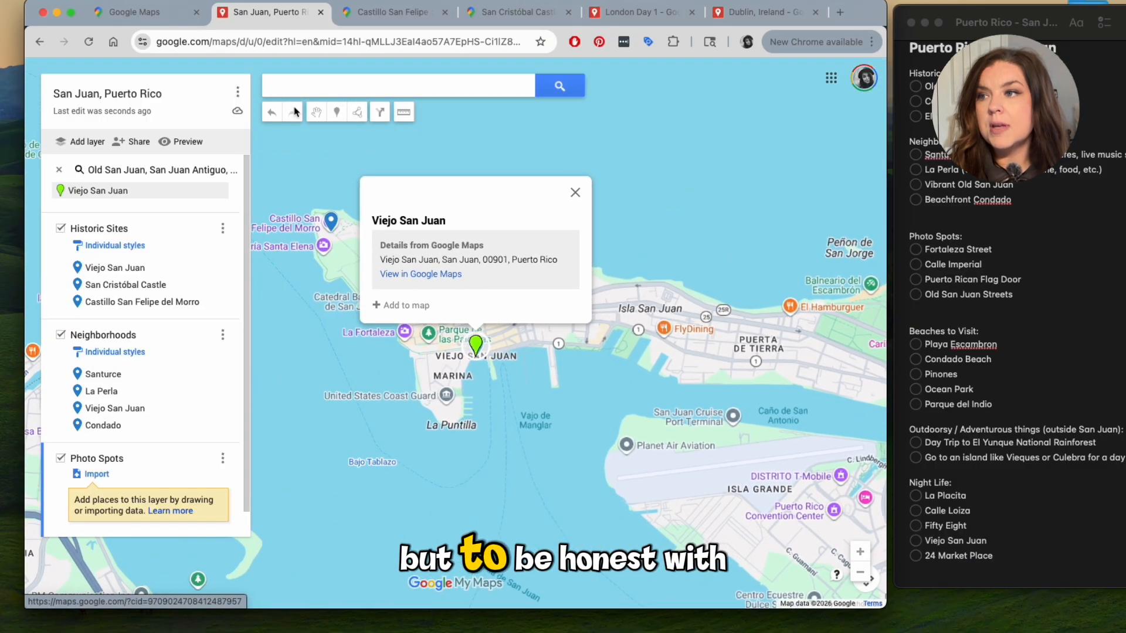
left_click(418, 306)
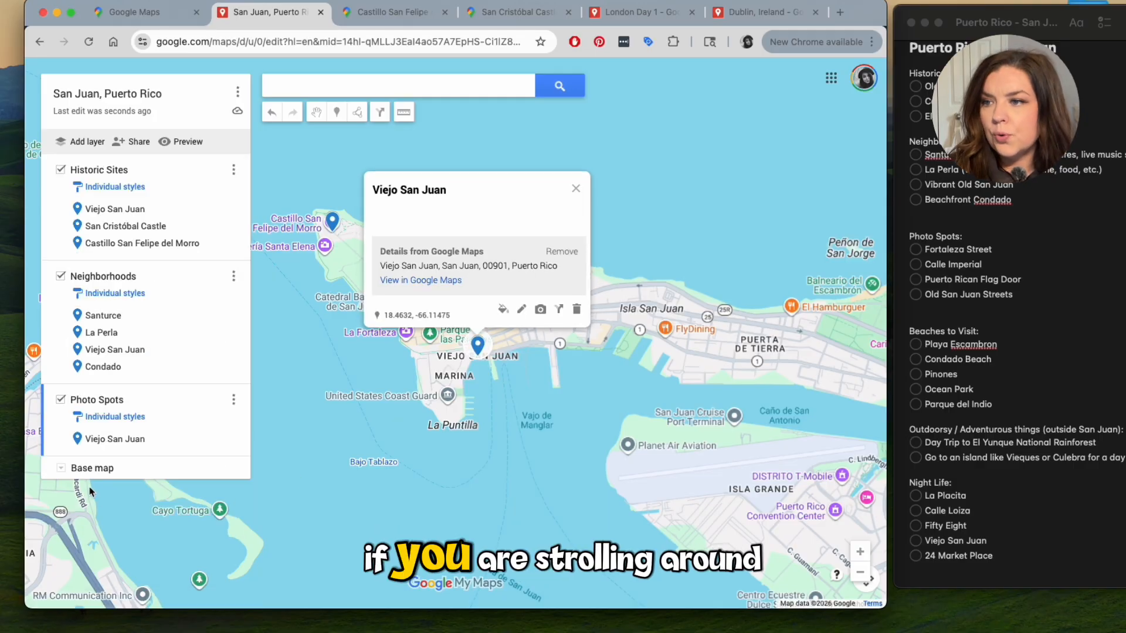
left_click(577, 189)
Search for Calle Imperial in San Juan and open its full Google Maps listing.
left_click(387, 88)
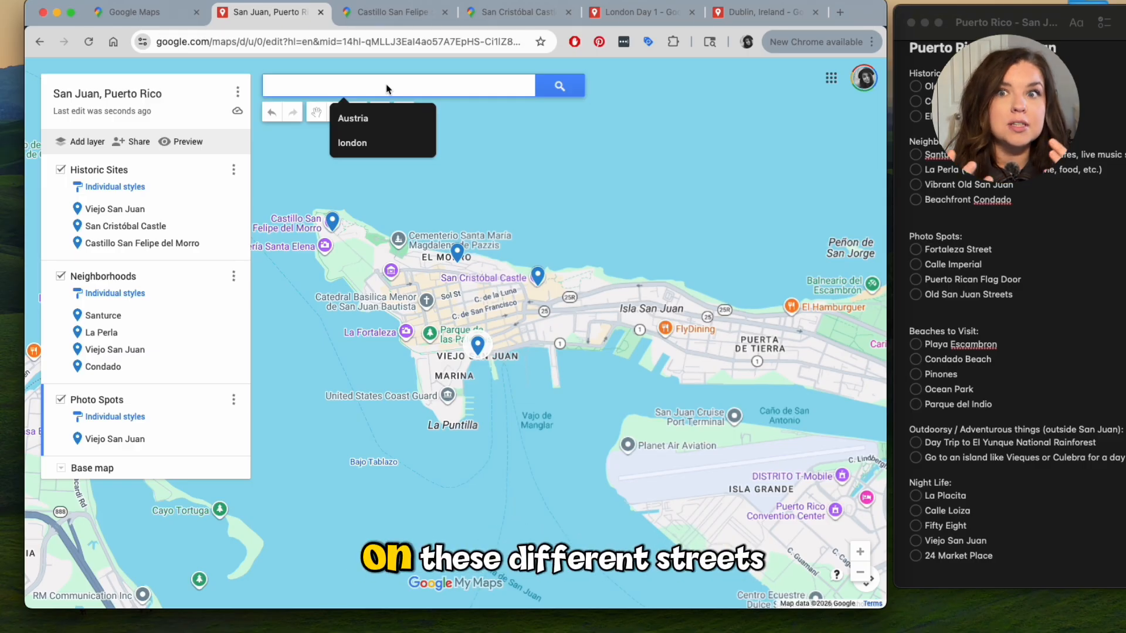
type("calle")
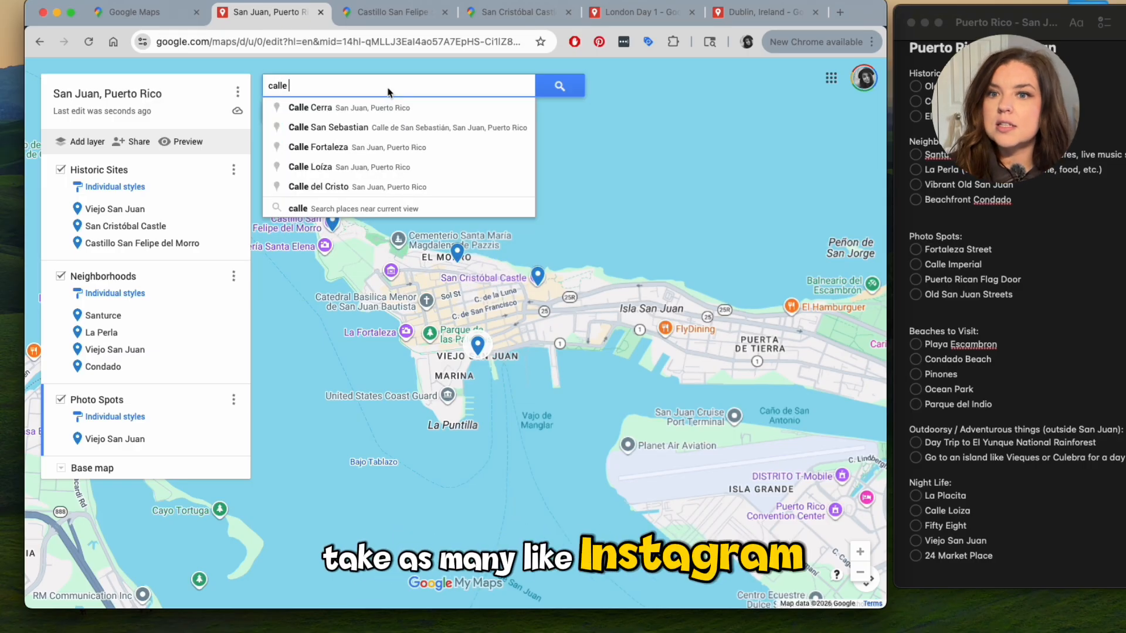
type(" Imp")
left_click(377, 107)
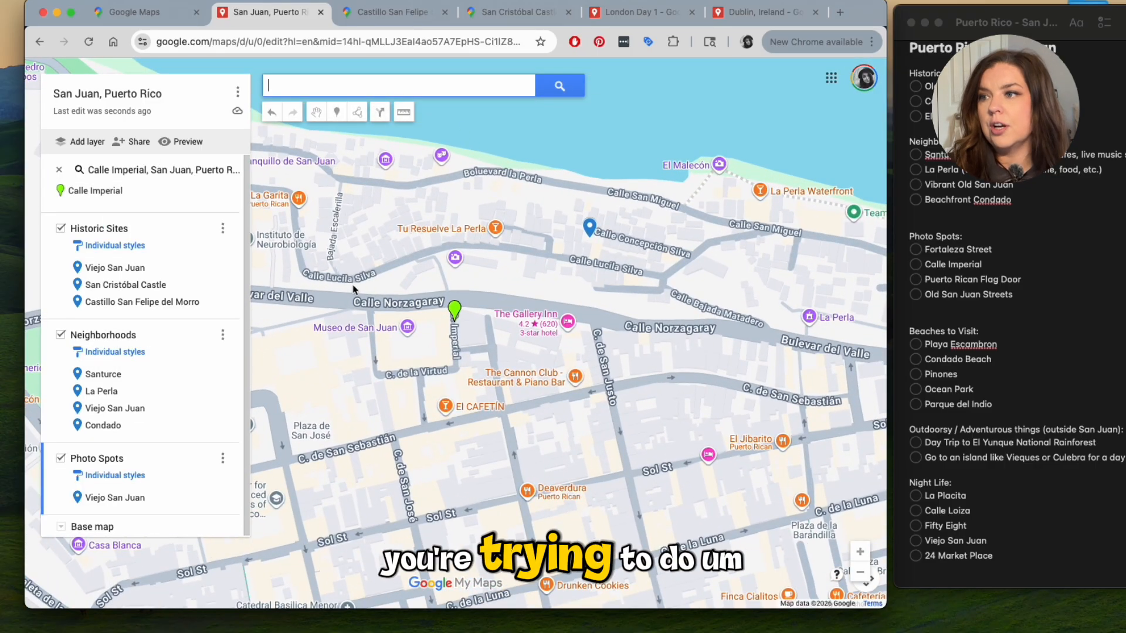
left_click(452, 310)
left_click(427, 240)
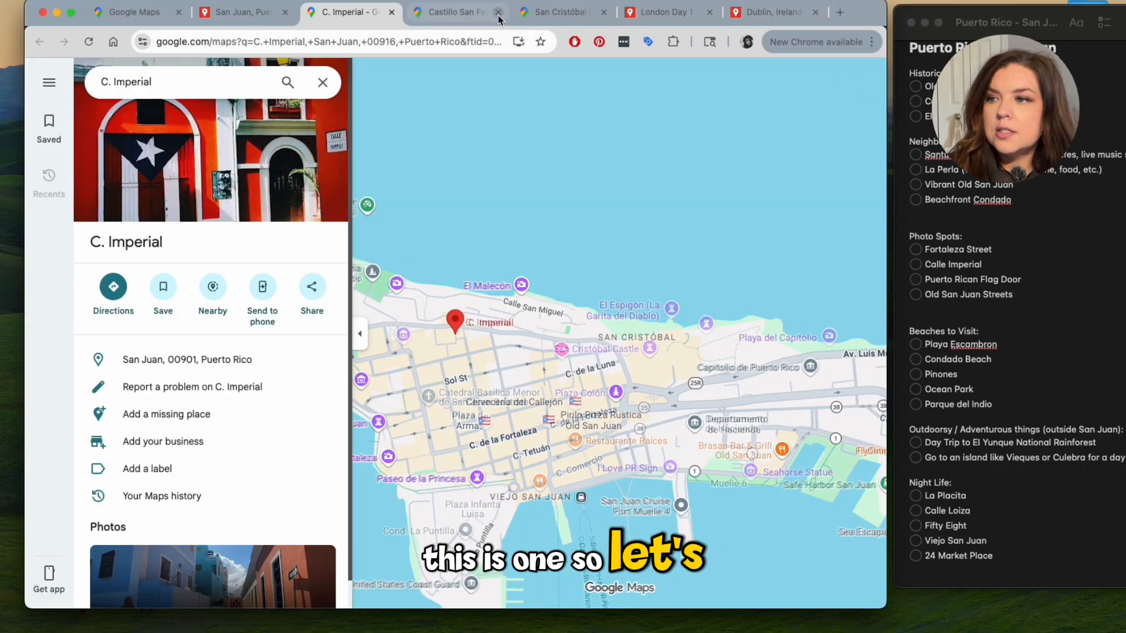
Close the two old castle listings and, back in the trip map, add Calle Imperial to the Photo Spots layer.
left_click(497, 17)
left_click(496, 16)
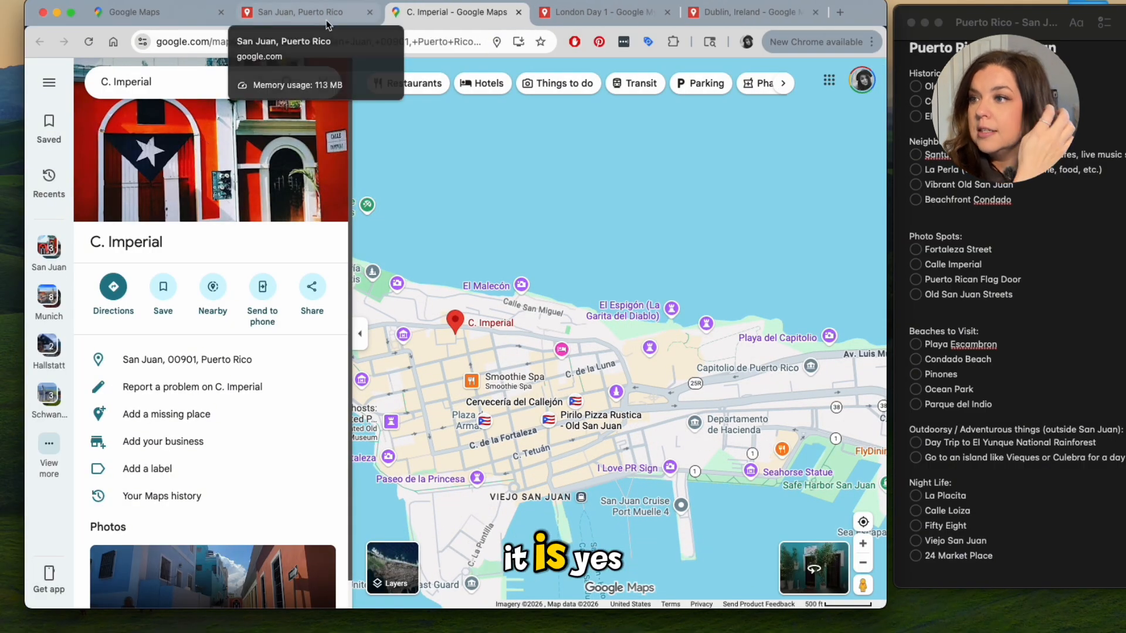
scroll(200, 490, "down", 1)
scroll(204, 491, "up", 1)
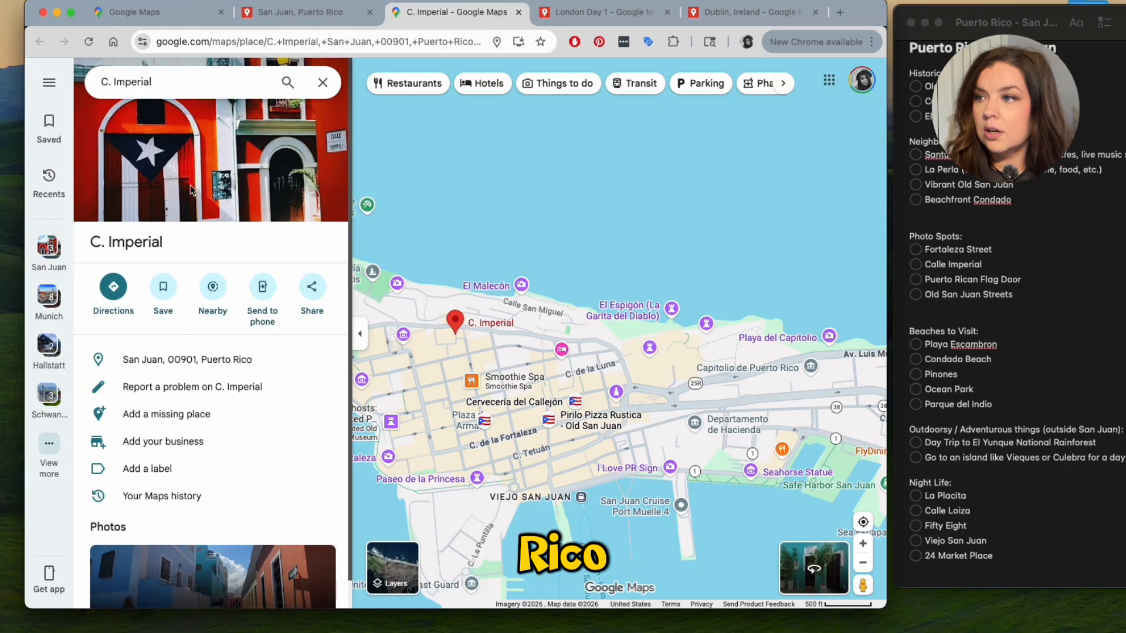
left_click(276, 10)
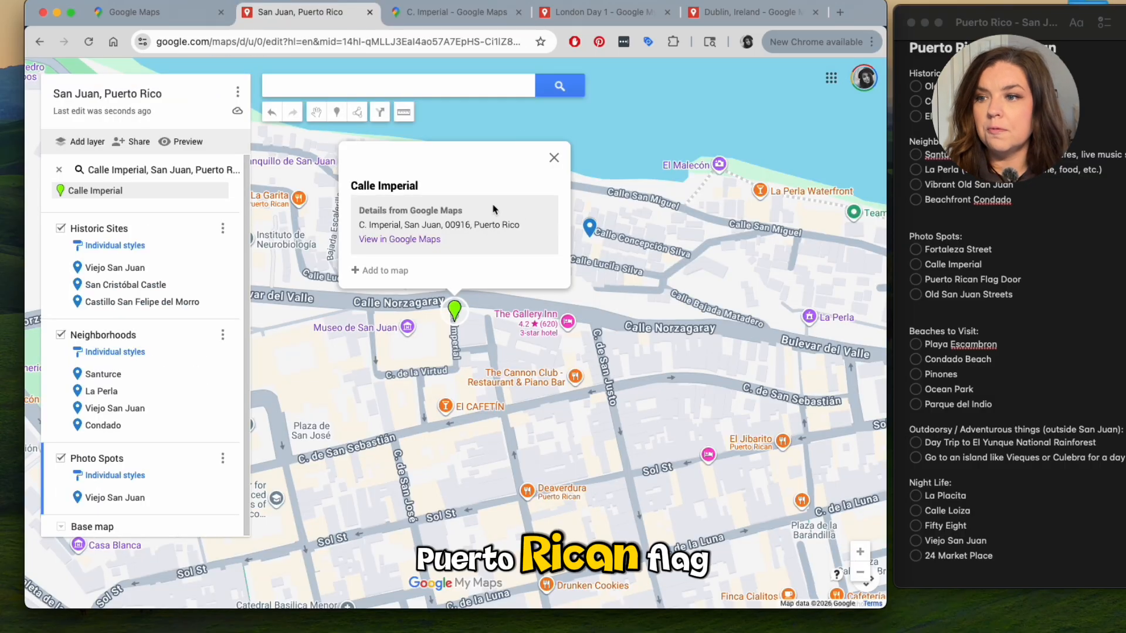
left_click(397, 271)
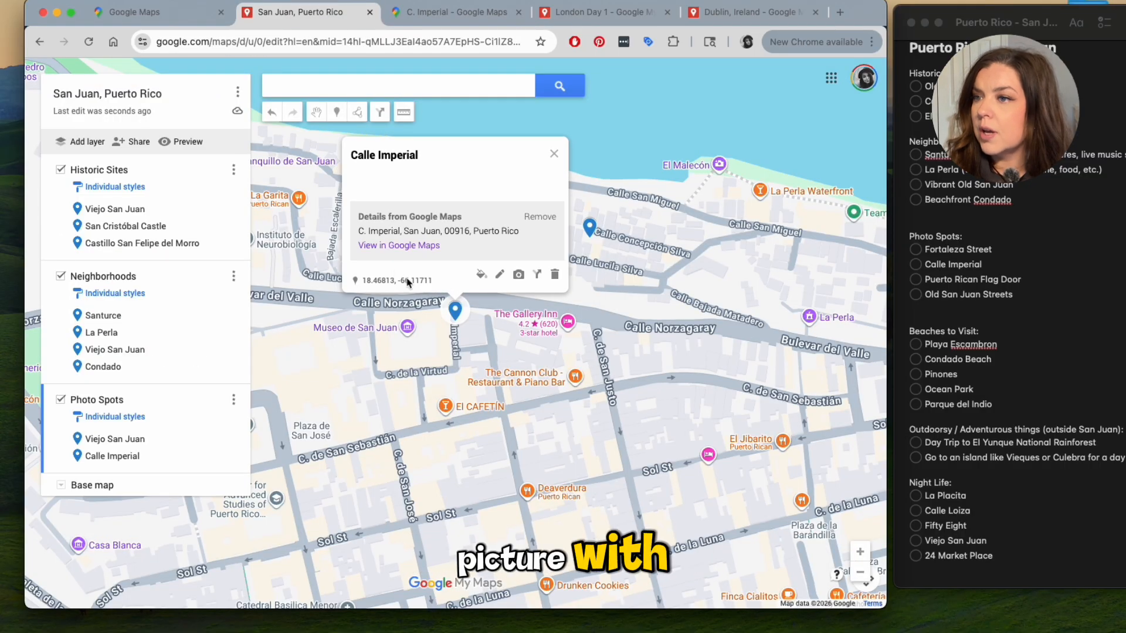
Find the Puerto Rican Flag Door on Calle de San José, check its Google Maps listing and add it to the Photo Spots layer.
left_click(327, 85)
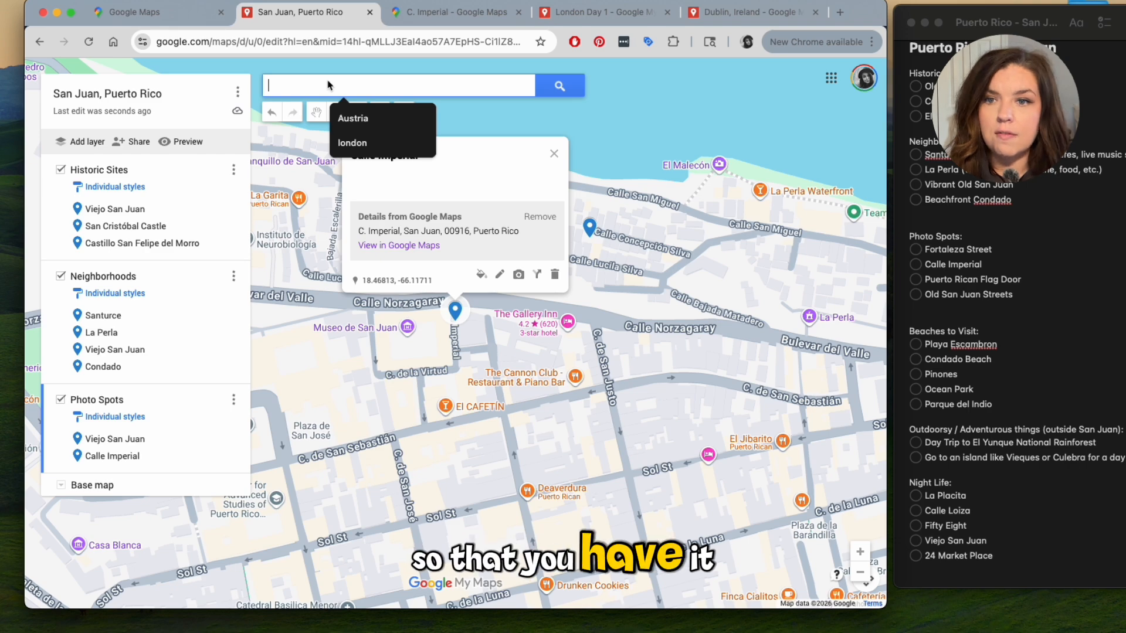
type("Puerto ri")
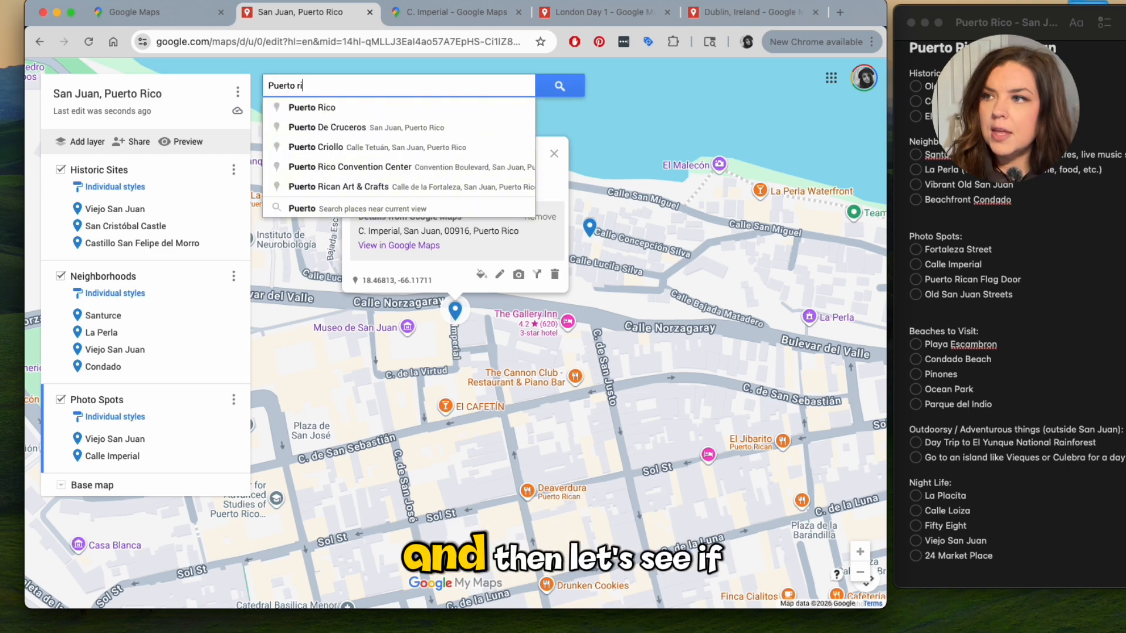
type("can ")
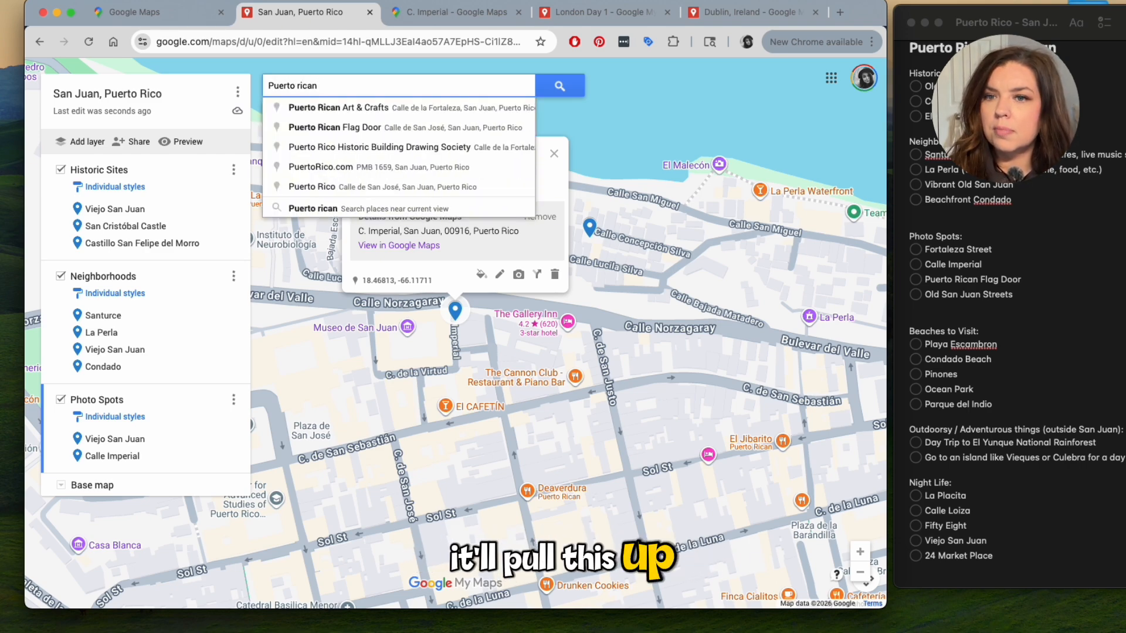
type("Flag")
left_click(374, 114)
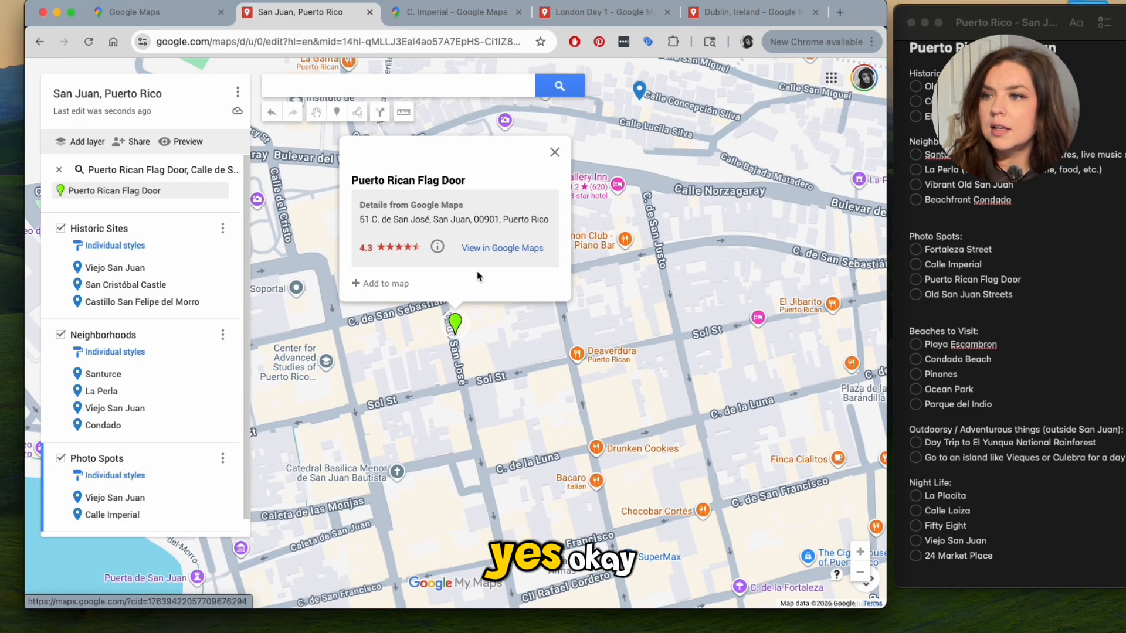
left_click(487, 250)
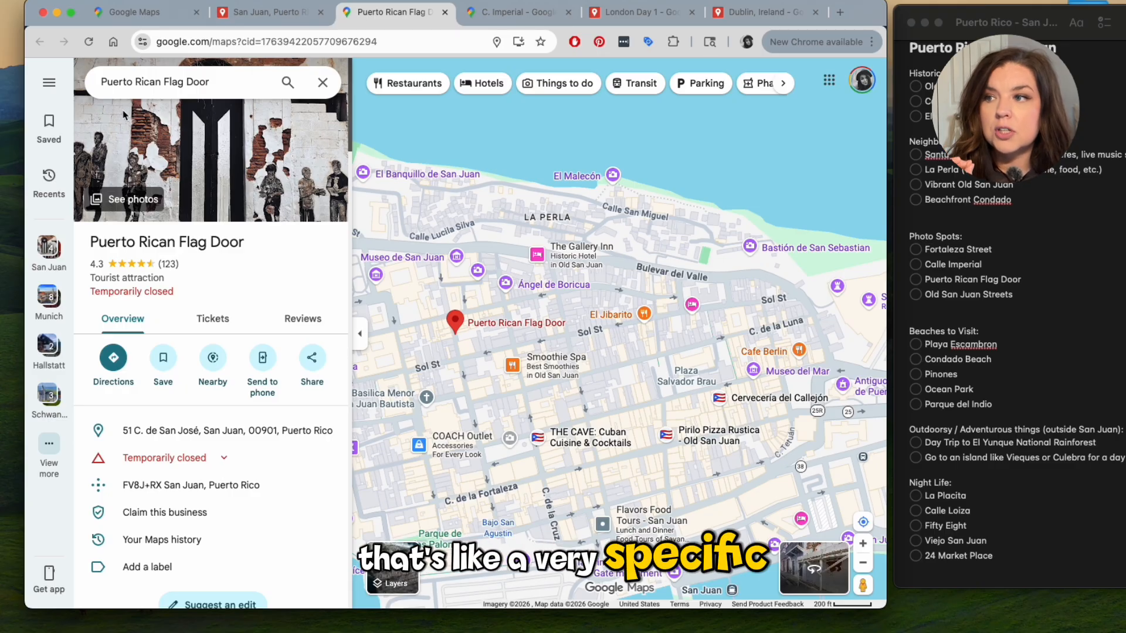
left_click(445, 12)
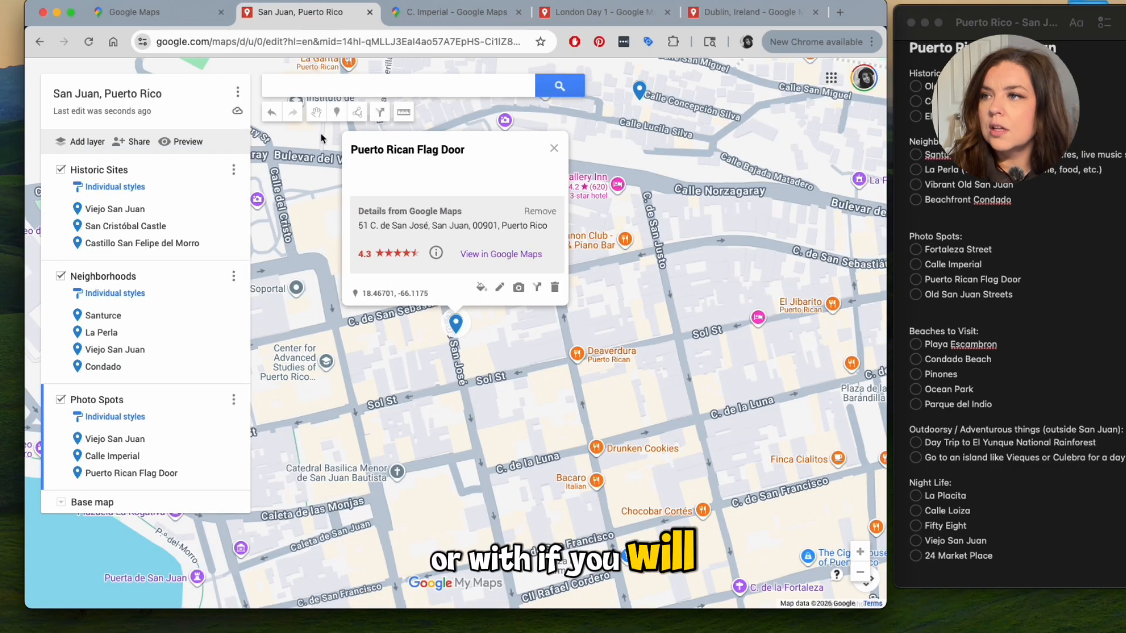
Search for Fortaleza Street, choose Calle de la Fortaleza in San Juan and add it to the Photo Spots layer.
left_click(354, 91)
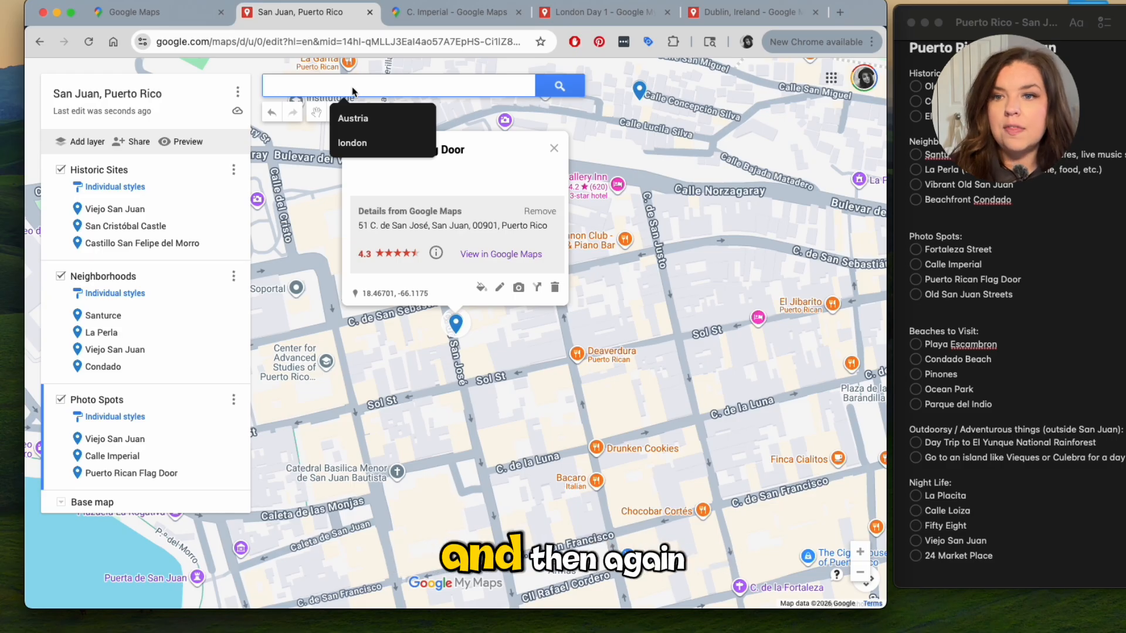
type("Fortaleza")
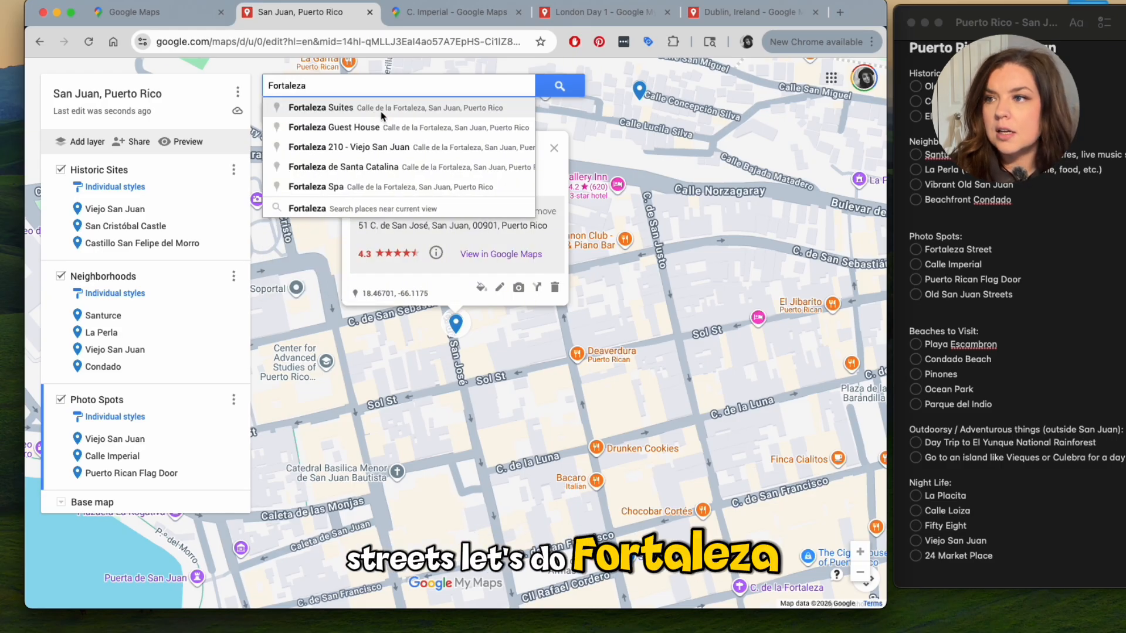
type(" stre")
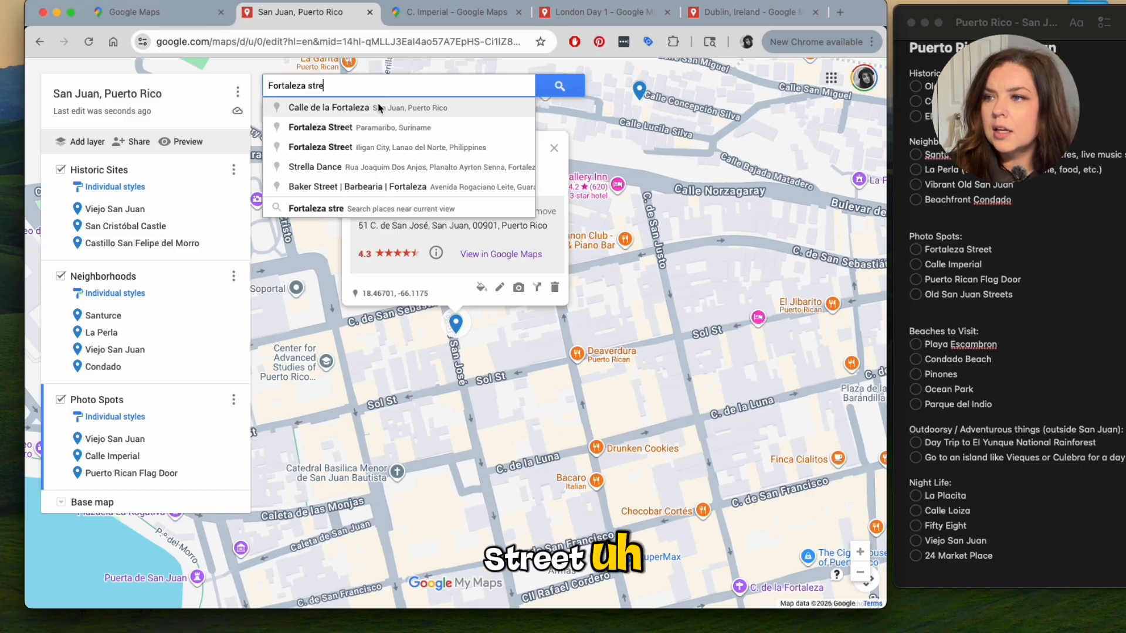
left_click(379, 107)
left_click(471, 323)
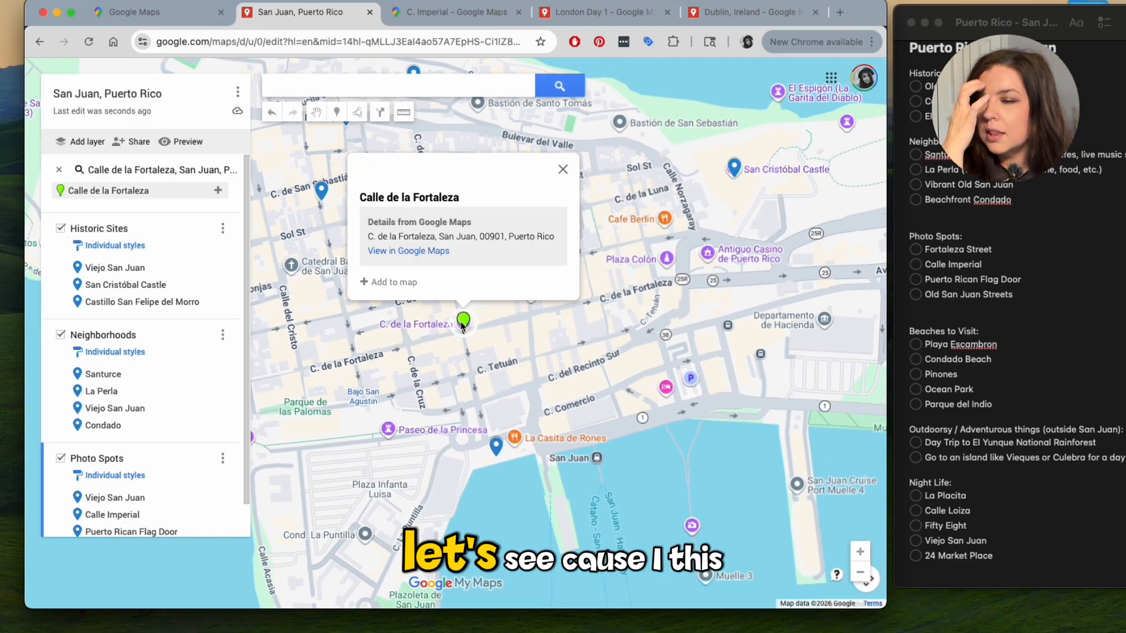
left_click(394, 282)
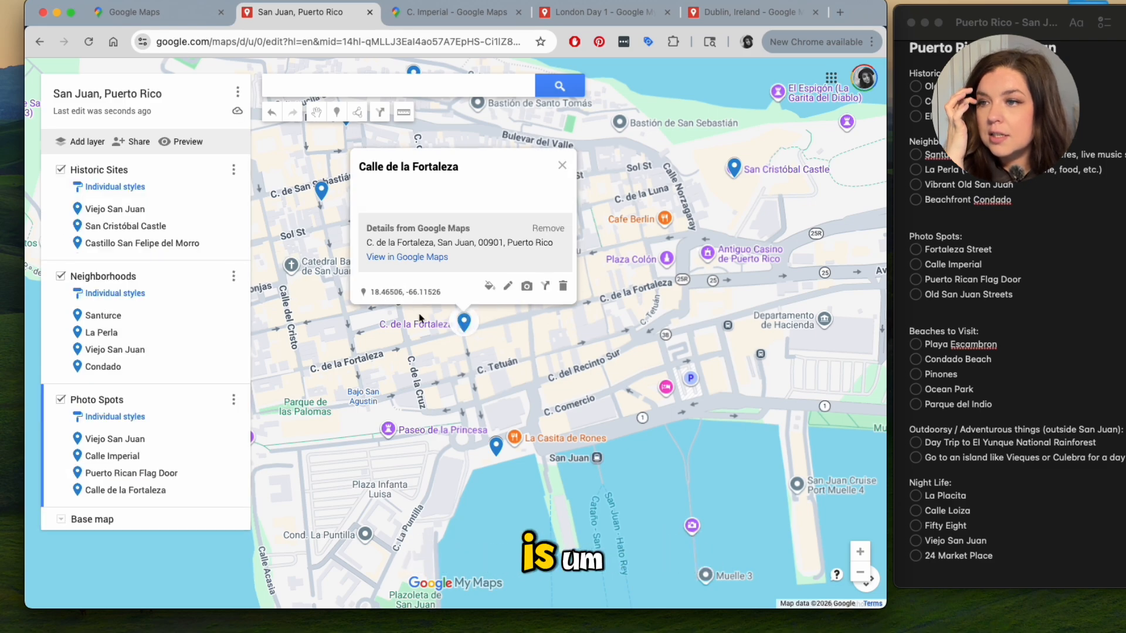
Examine the streets around the Calle de la Fortaleza pin up close and return to a wider view of Old San Juan.
key("super+equal")
key("super+equal")
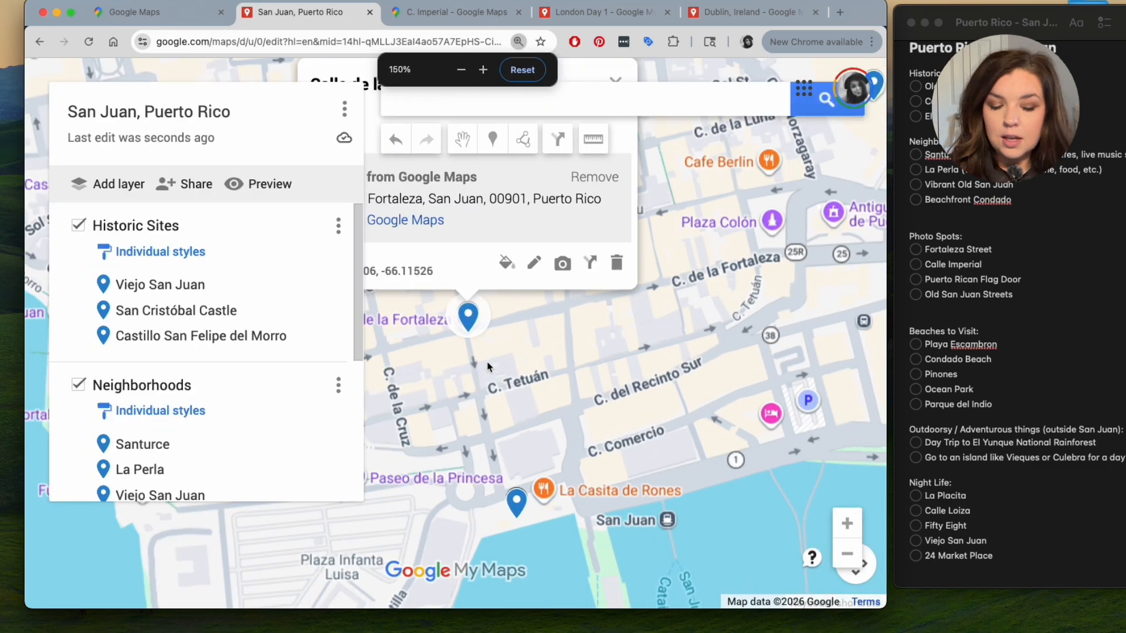
key("super+minus")
key("super+minus")
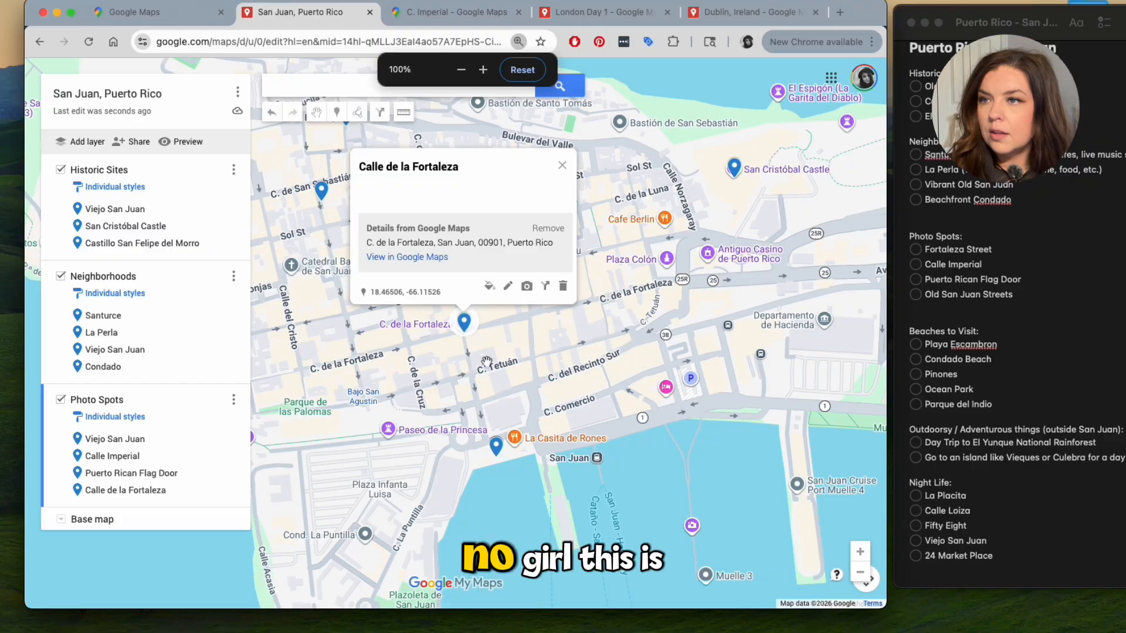
left_click(514, 375)
key("super+equal")
key("super+equal")
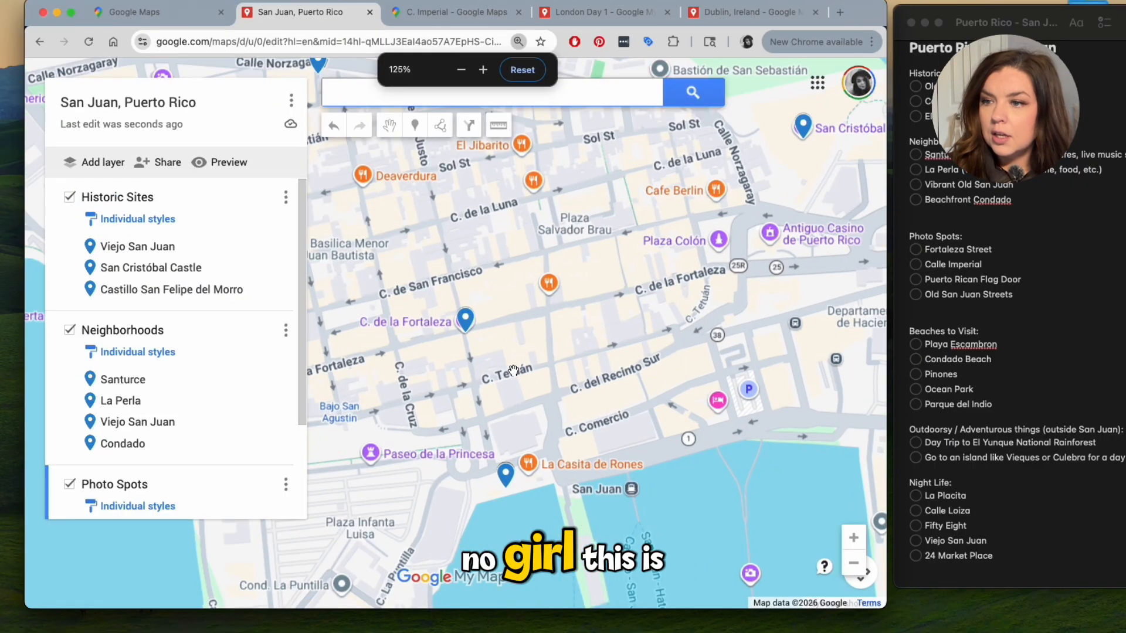
key("super+minus")
key("super+minus")
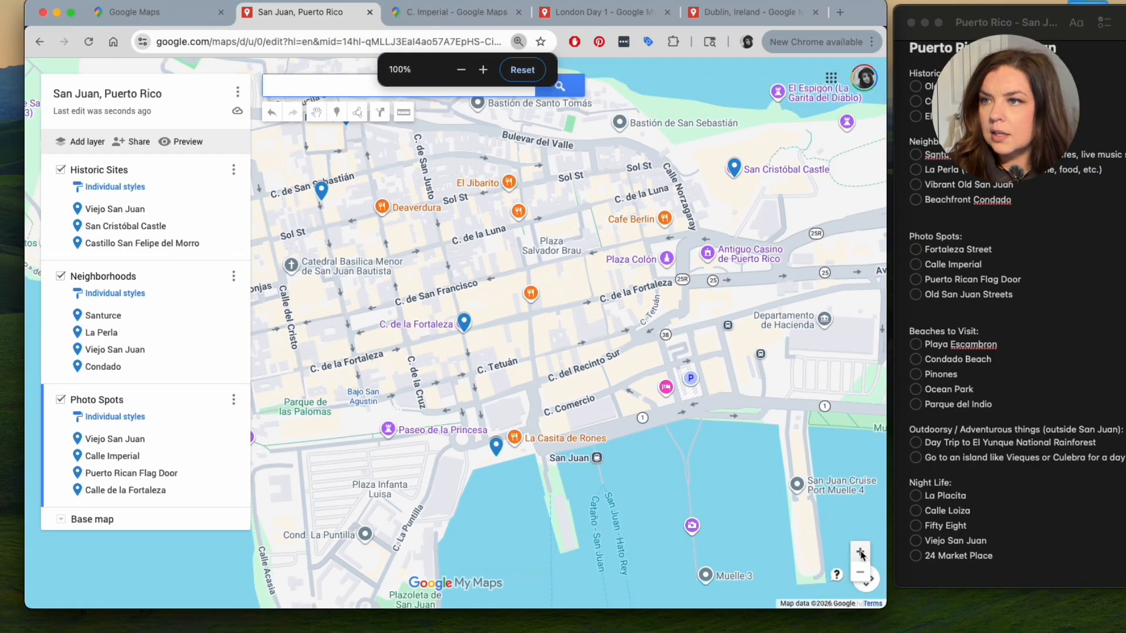
scroll(437, 317, "up", 6)
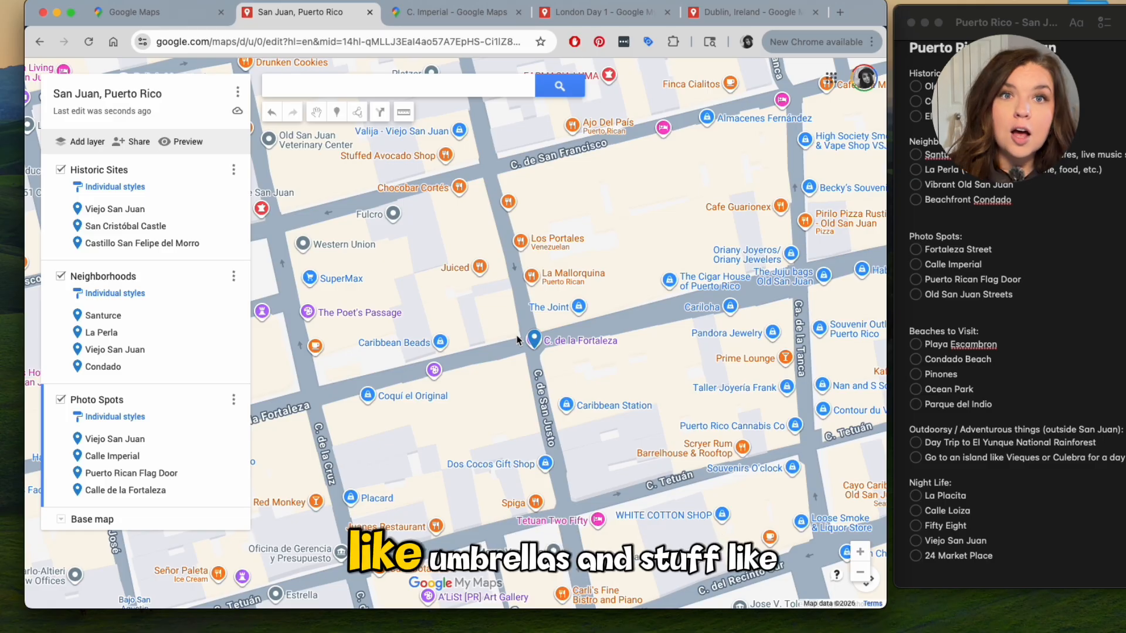
key("super+minus")
key("super+minus")
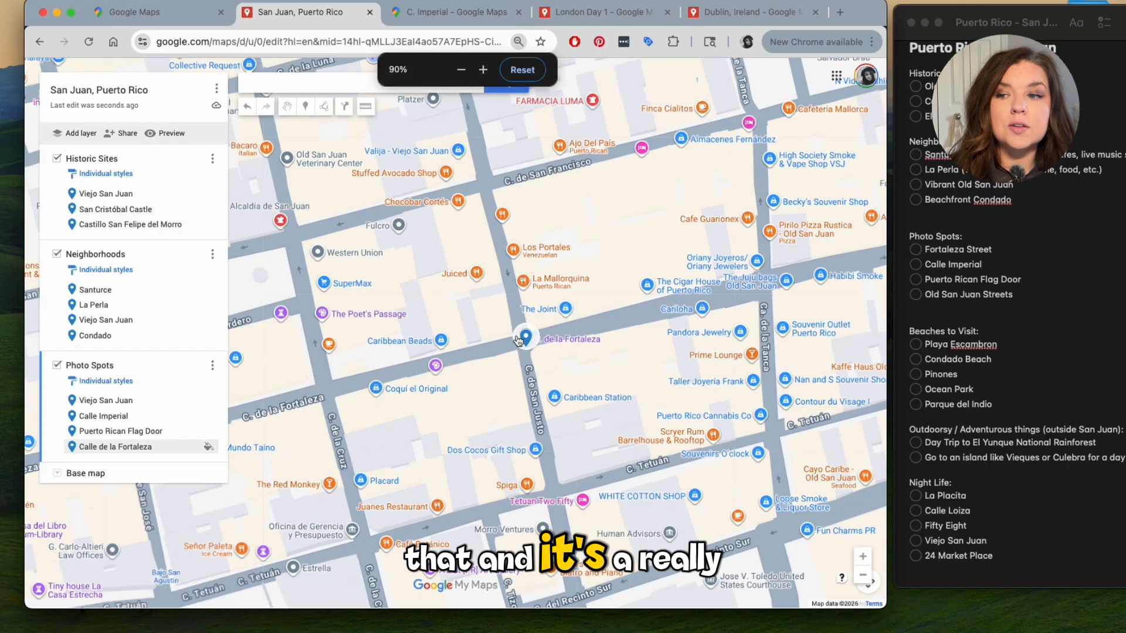
left_click(502, 71)
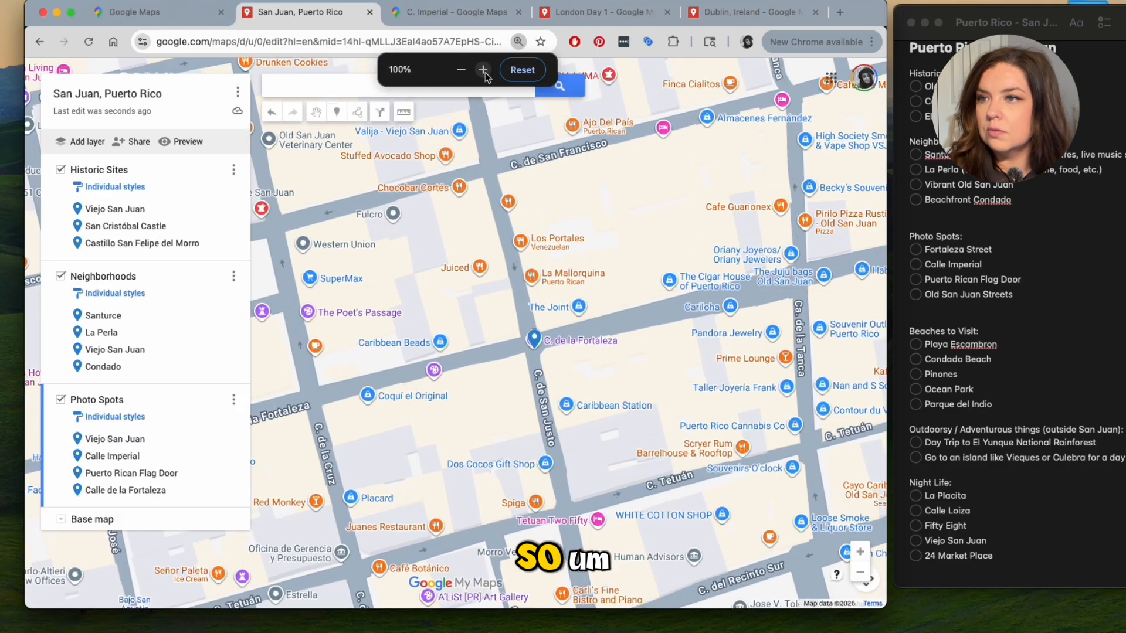
left_click(320, 308)
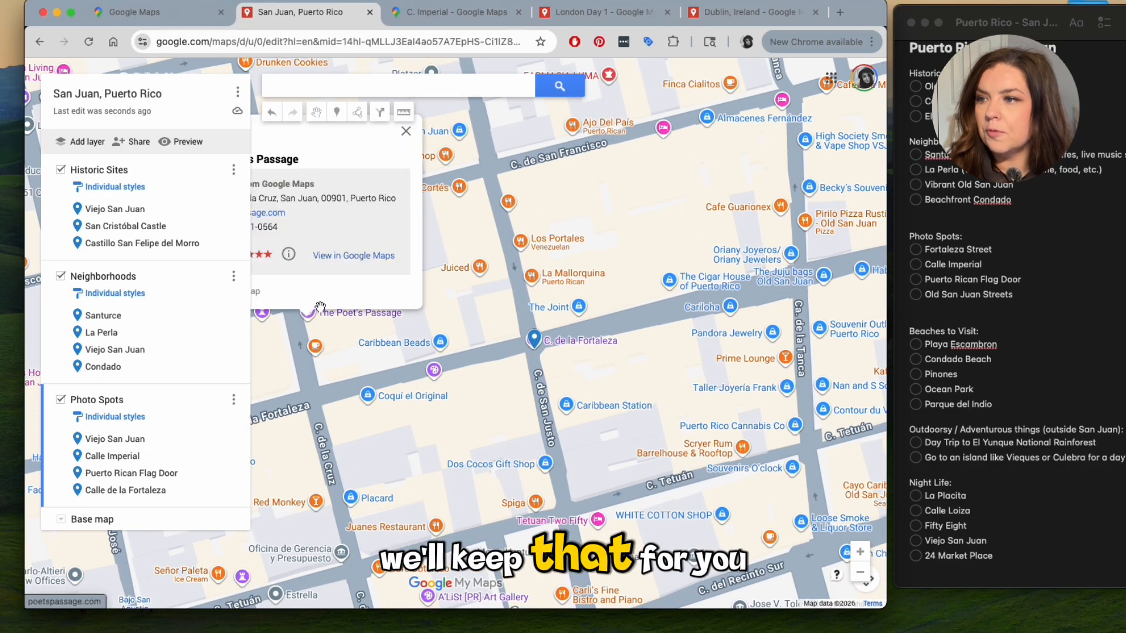
left_click(860, 573)
left_click(861, 573)
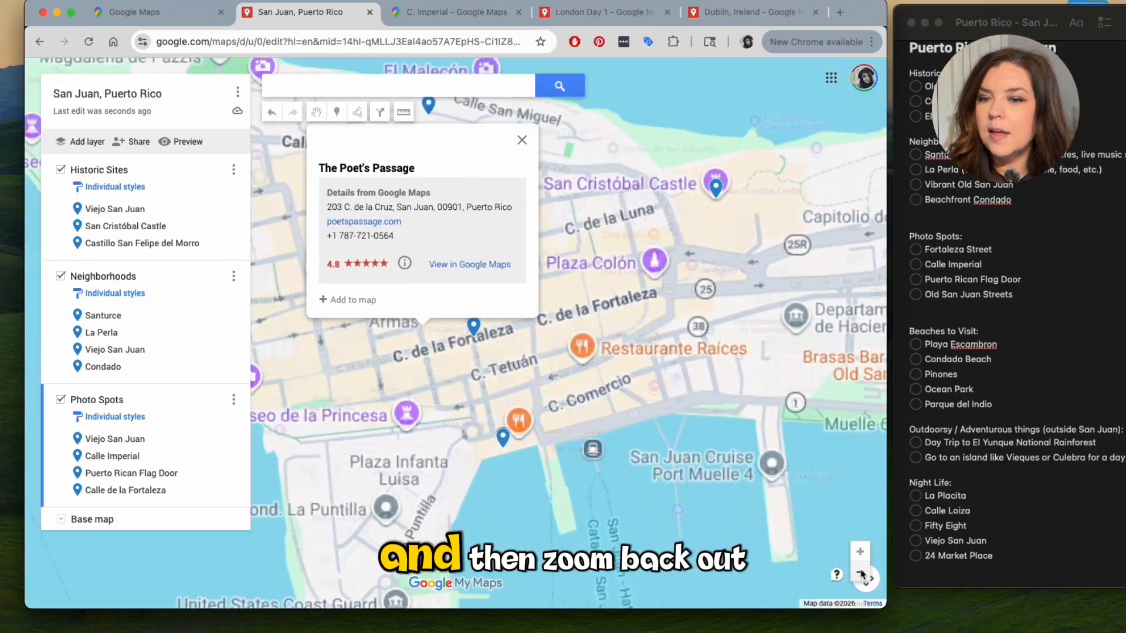
Close the The Poet's Passage details and add a new layer named Beaches to the trip map.
left_click(861, 573)
left_click(536, 142)
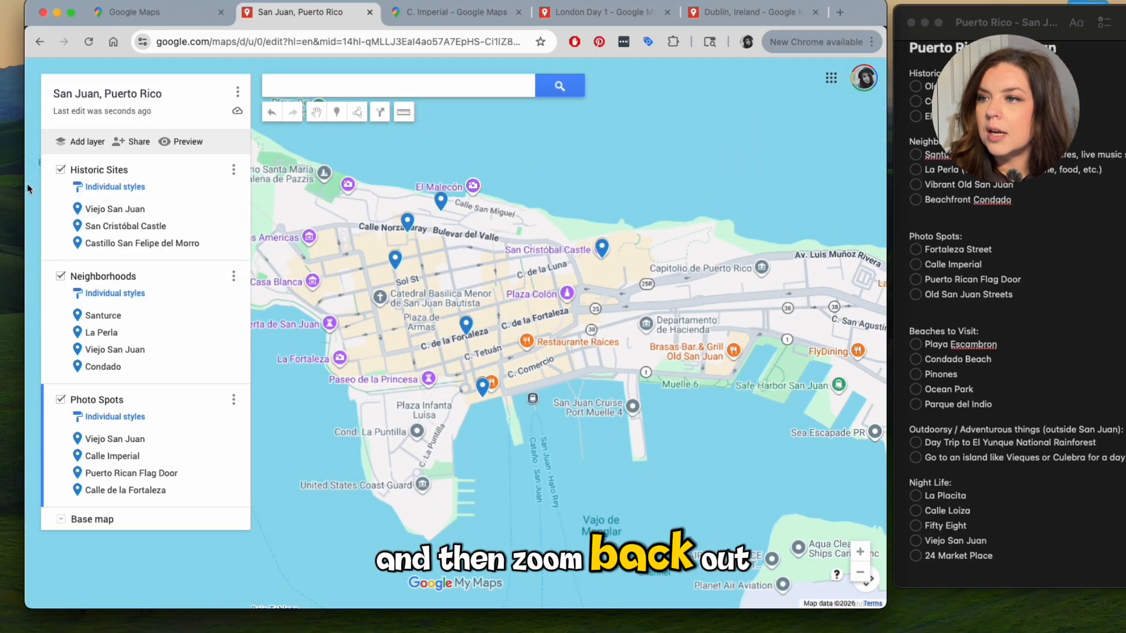
left_click(82, 142)
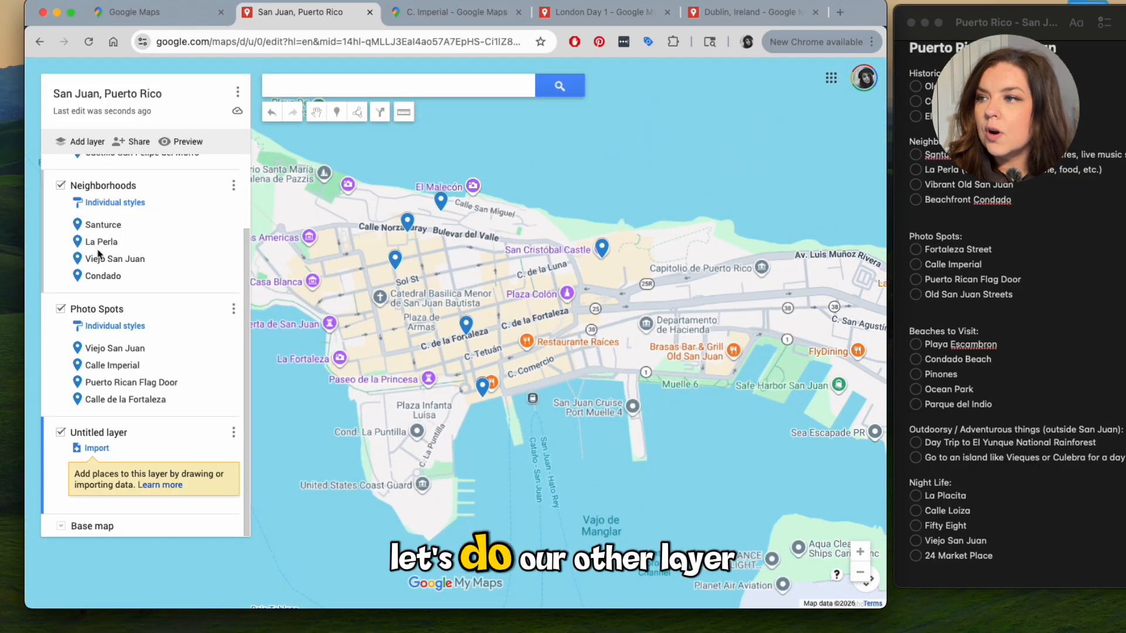
left_click(234, 432)
left_click(197, 454)
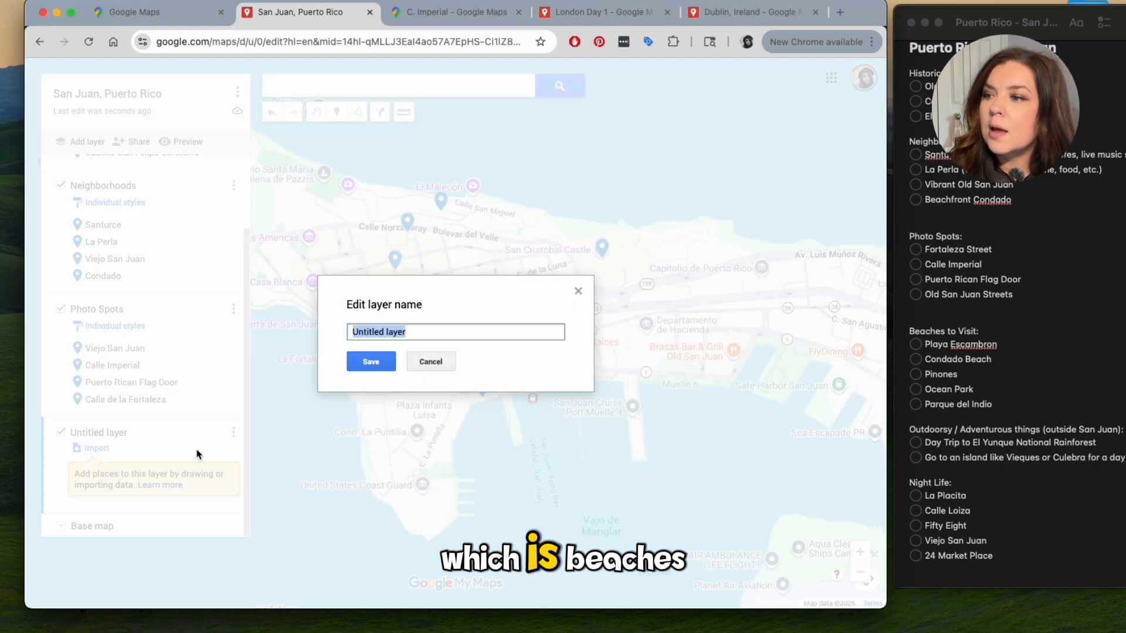
type("Beaches")
key("Return")
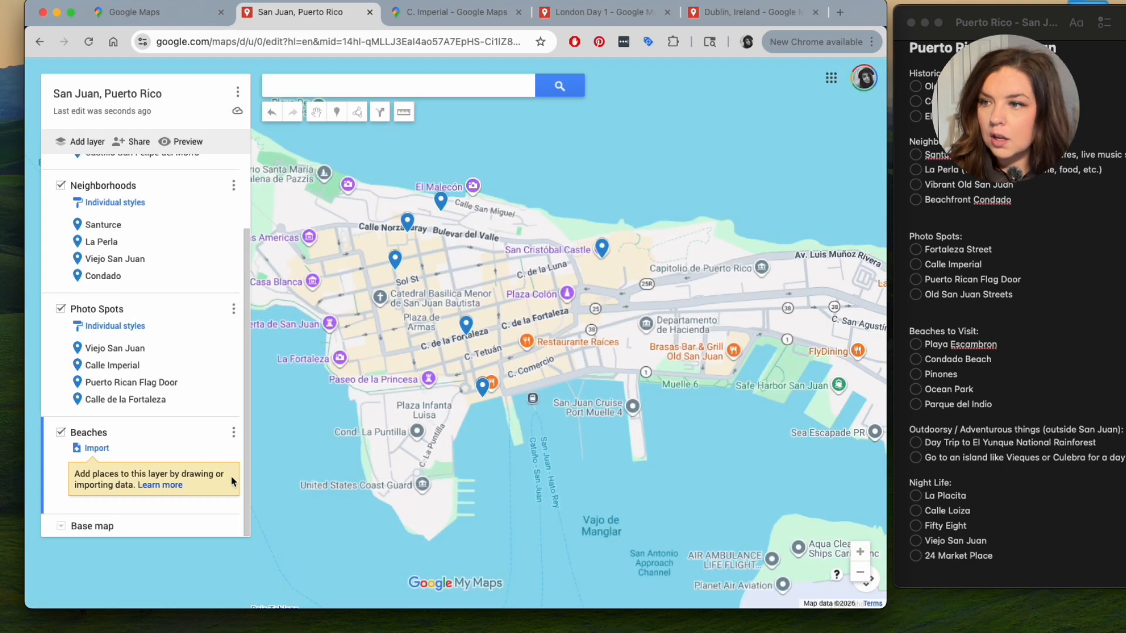
Search for Playa Escambron, choose Playa El Escambrón in San Juan and add Balneario del Escambrón to the Beaches layer.
left_click(372, 85)
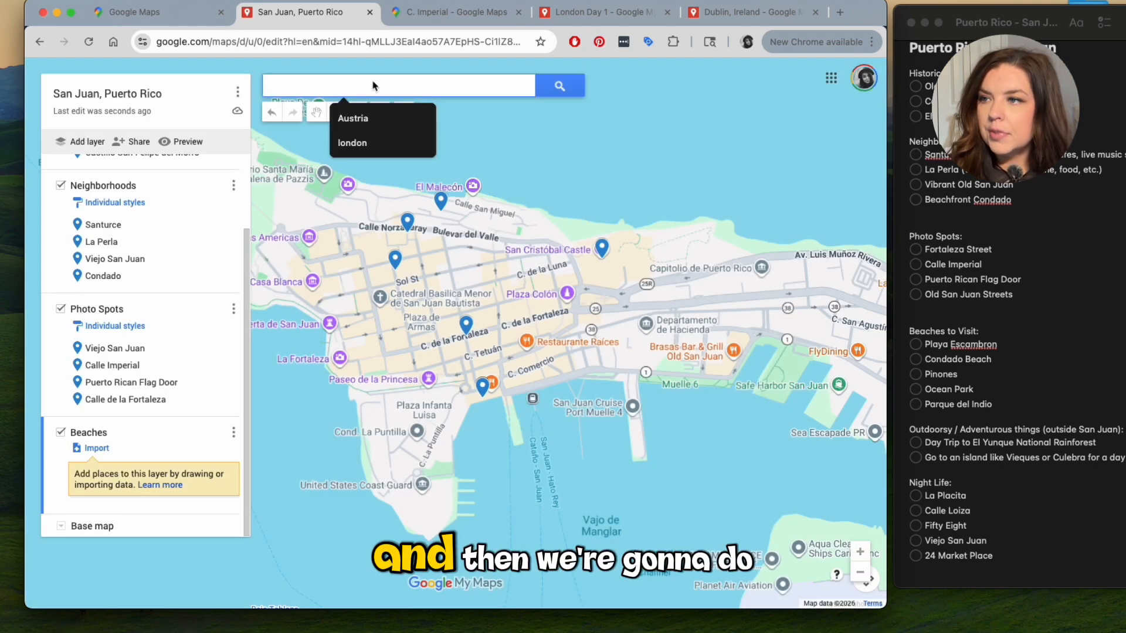
type("Playa ")
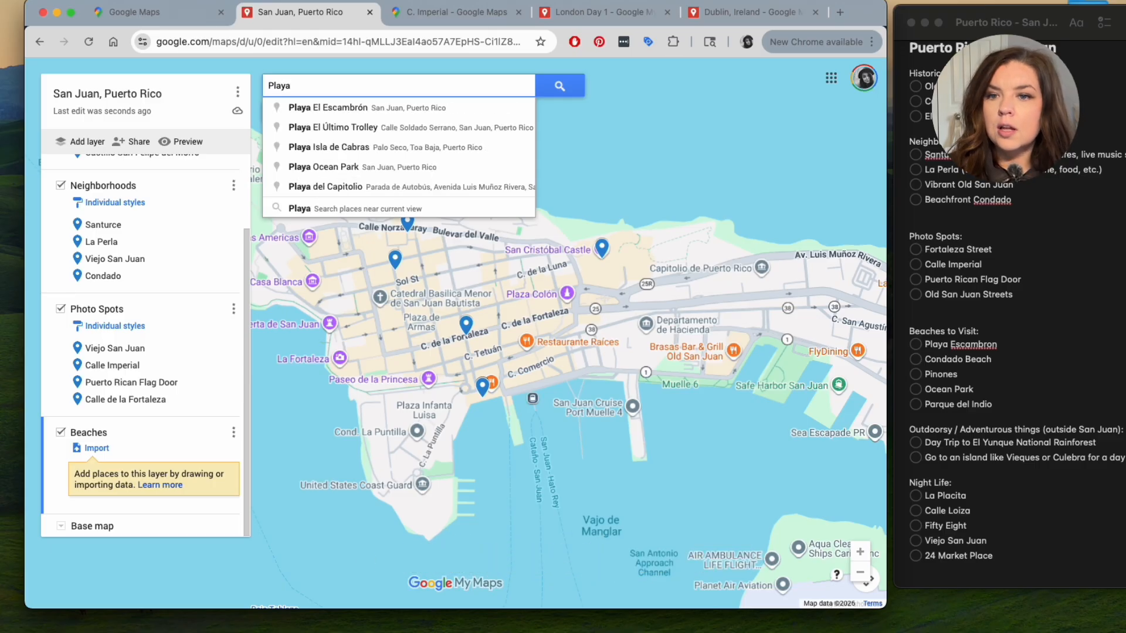
type("Escamb")
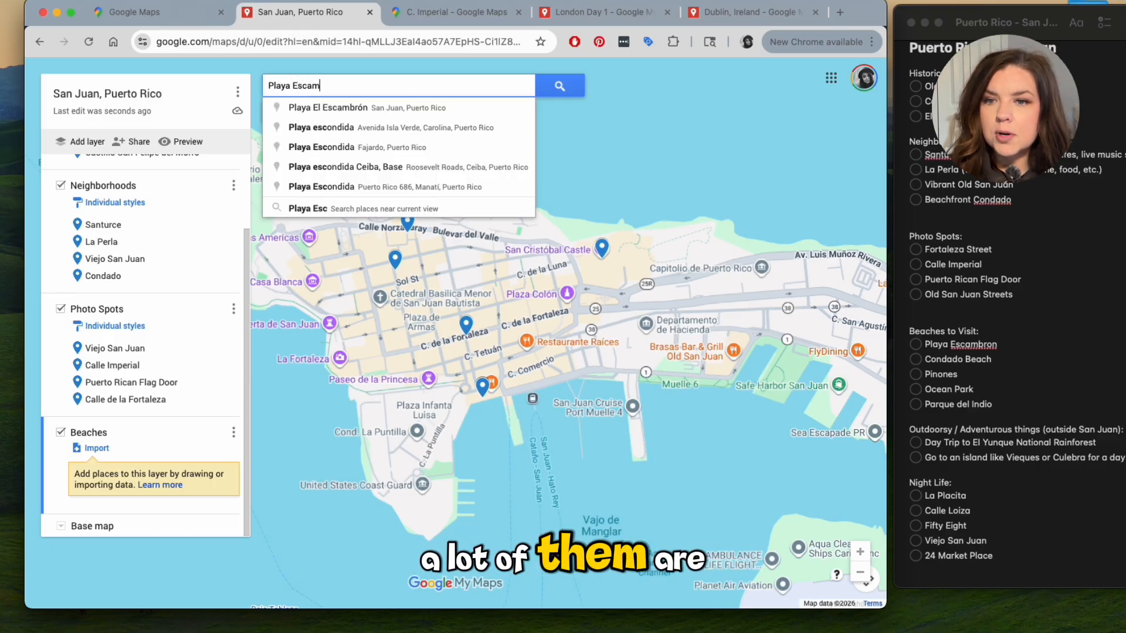
left_click(377, 107)
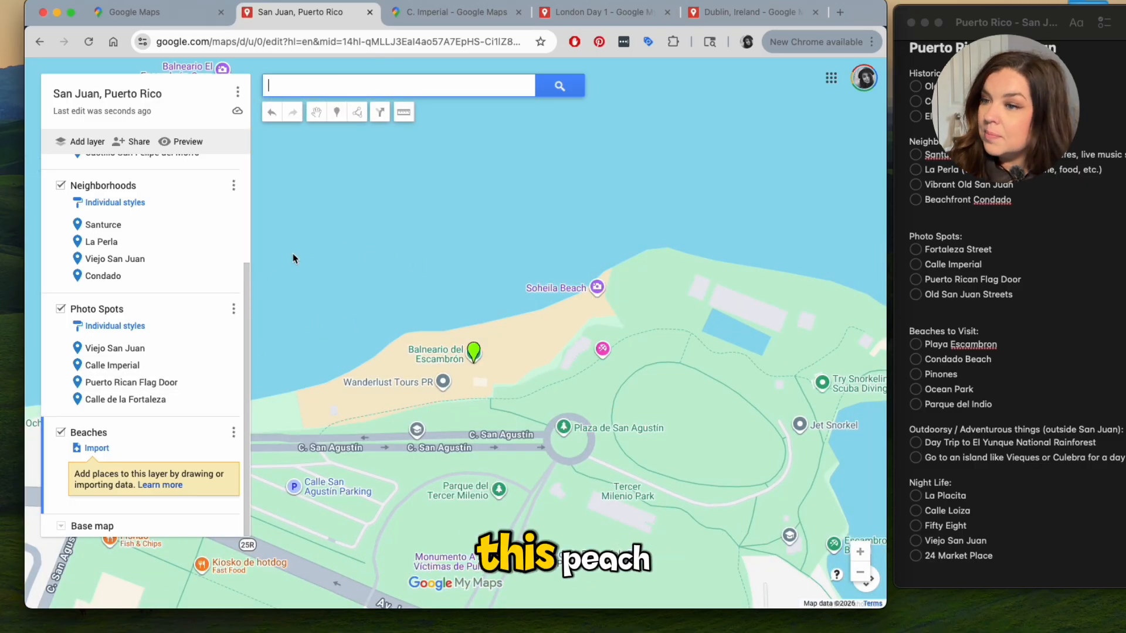
left_click(474, 351)
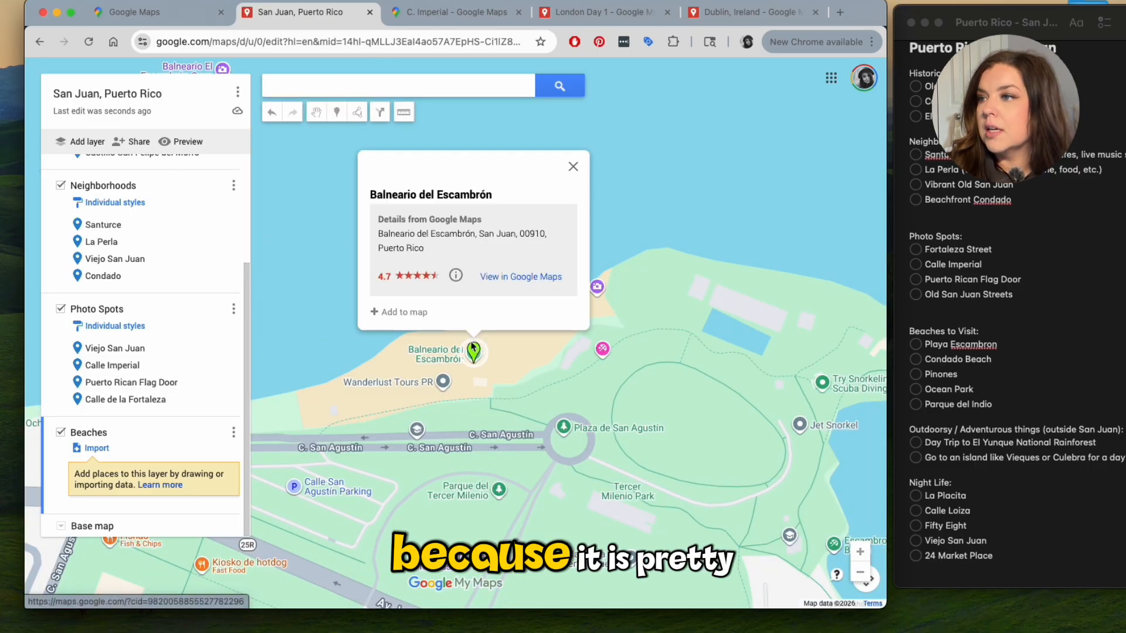
left_click(387, 311)
Search for Condado, choose Condado Beach in San Juan and add it to the Beaches layer.
left_click(381, 84)
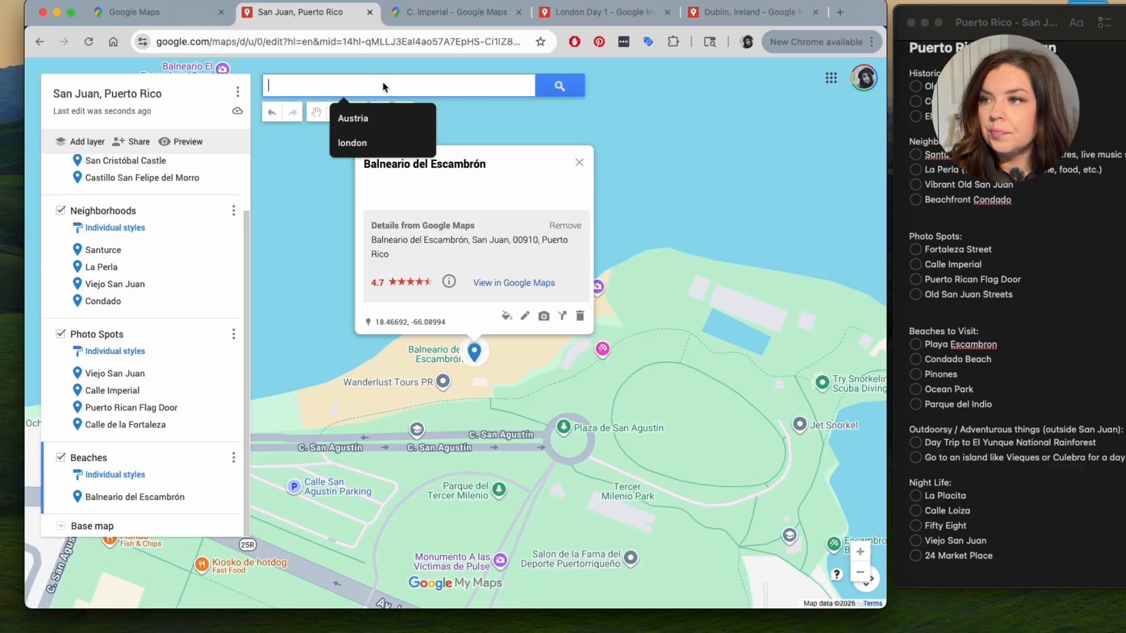
type("Condado")
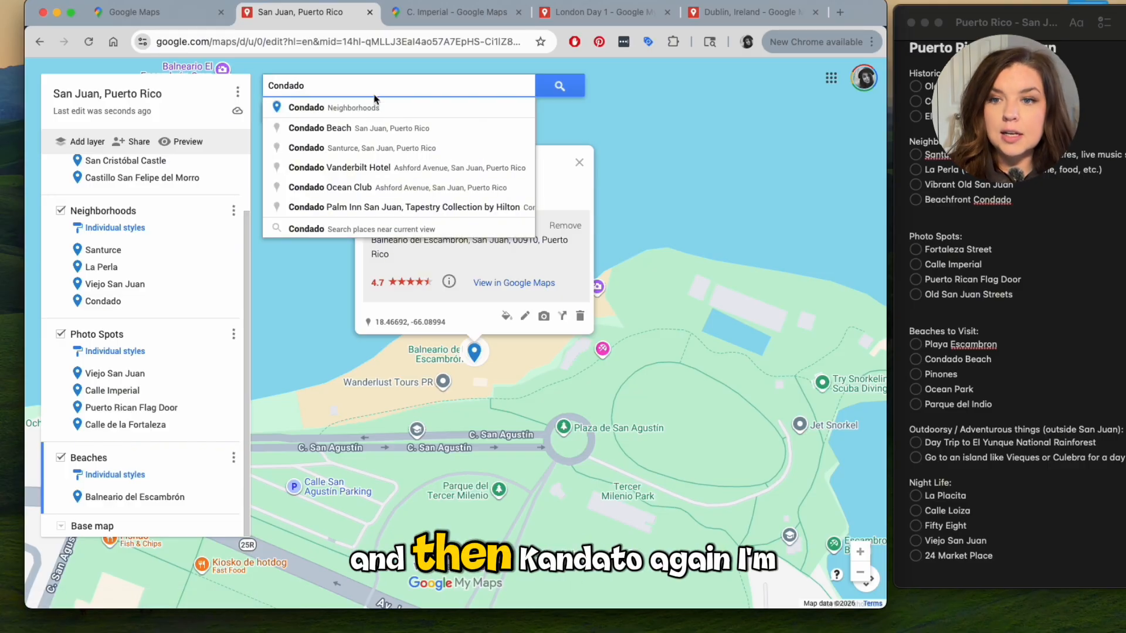
left_click(344, 129)
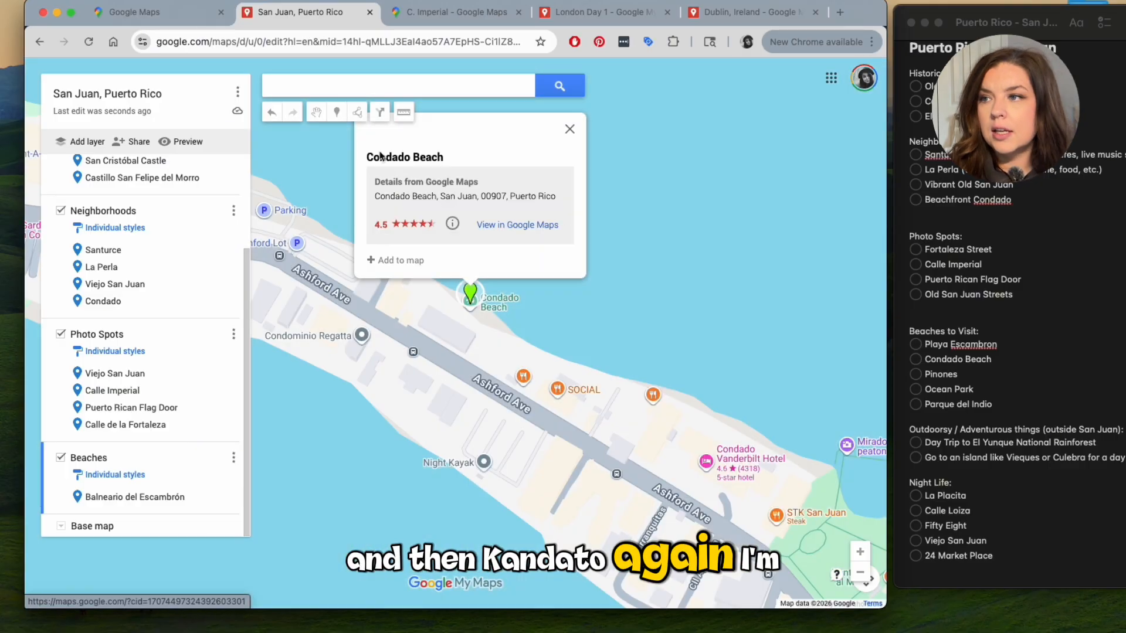
left_click(412, 261)
Search for Pinones, choose the Piñones suggestion in Loíza and open the Campamento Piñones listing in Google Maps.
left_click(356, 86)
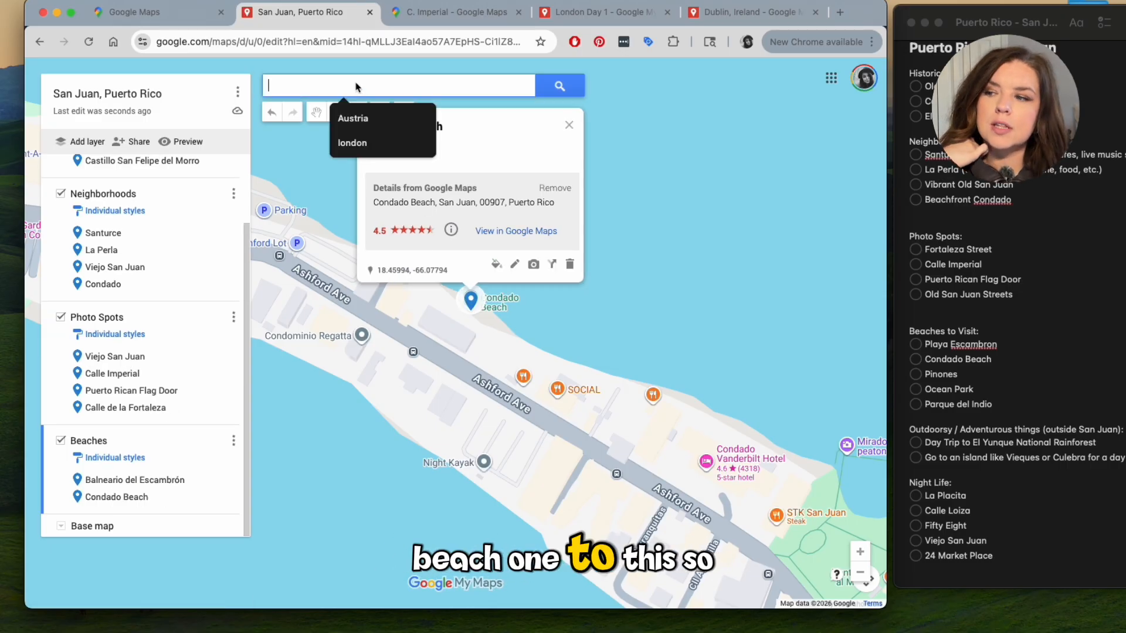
type("P")
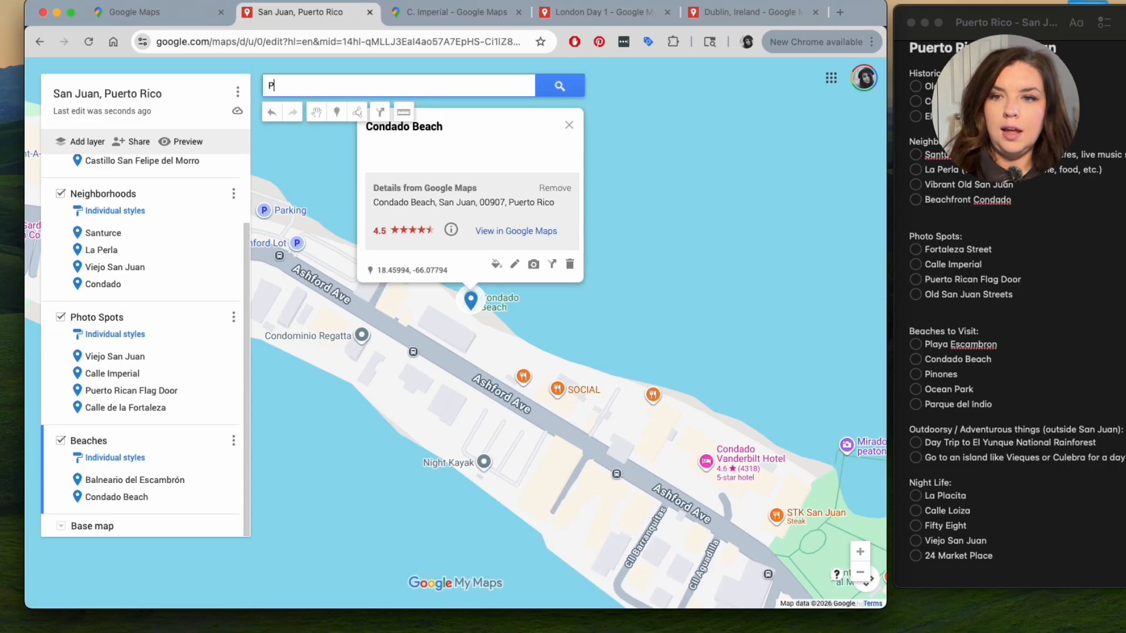
type("inones")
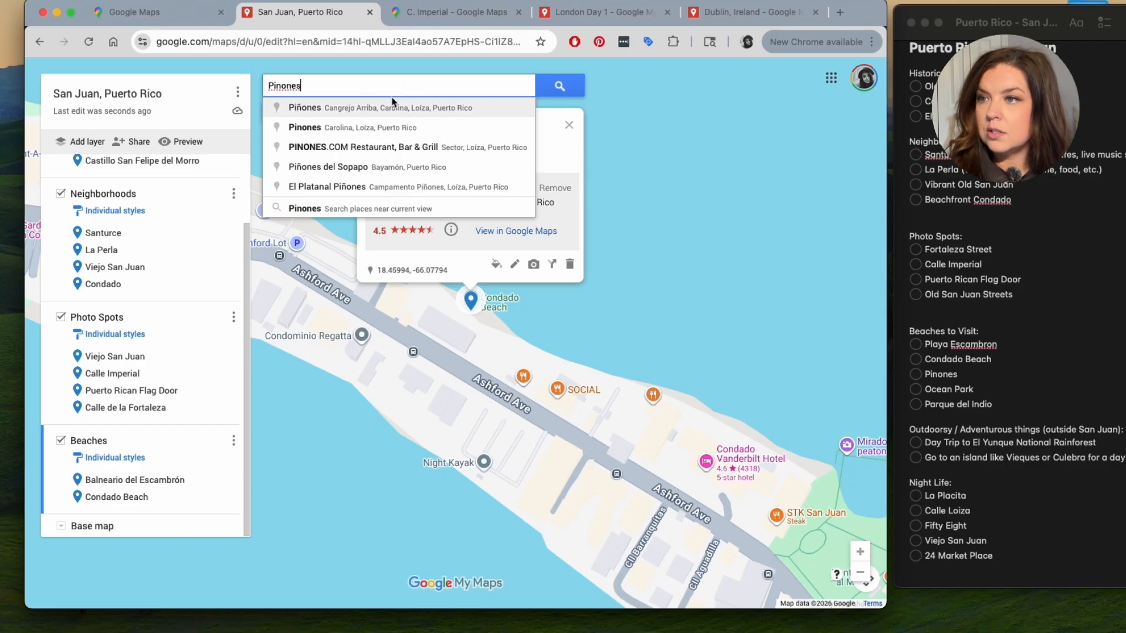
left_click(374, 112)
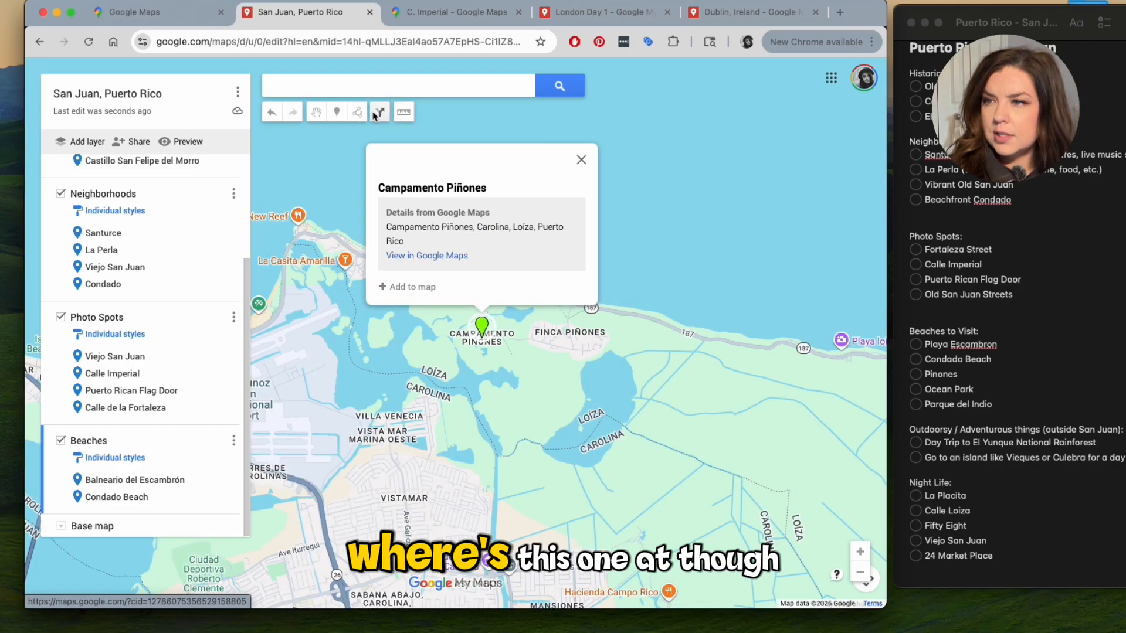
left_click(444, 255)
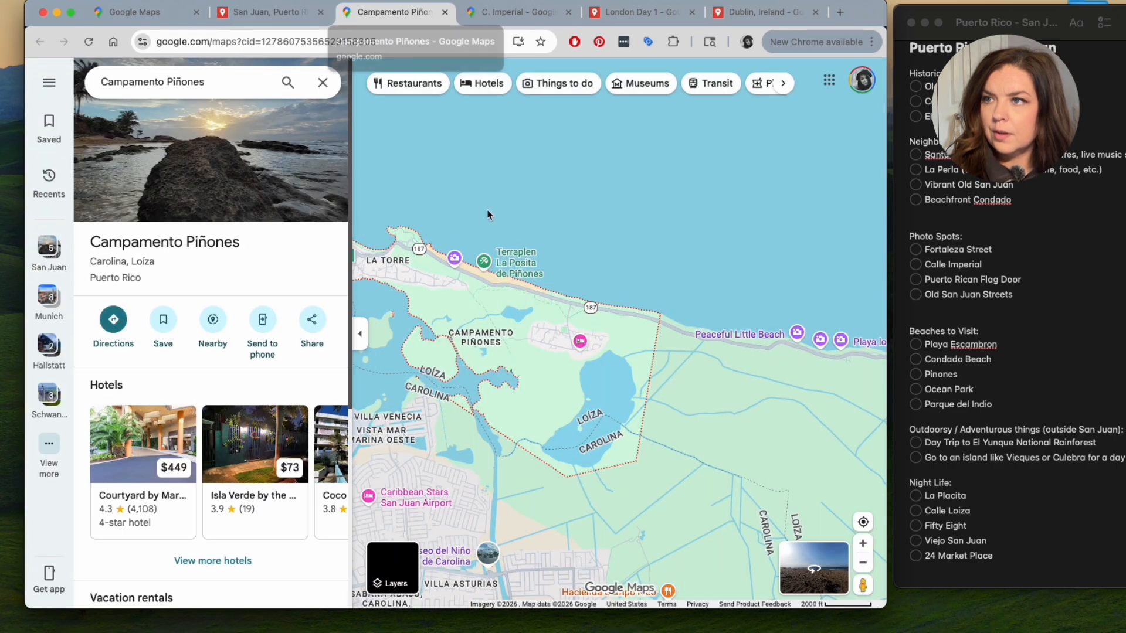
Examine where Campamento Piñones lies along the coast and within Puerto Rico in a wider view.
left_click(710, 258)
key("super+minus")
key("super+minus")
key("super+minus")
key("super+minus")
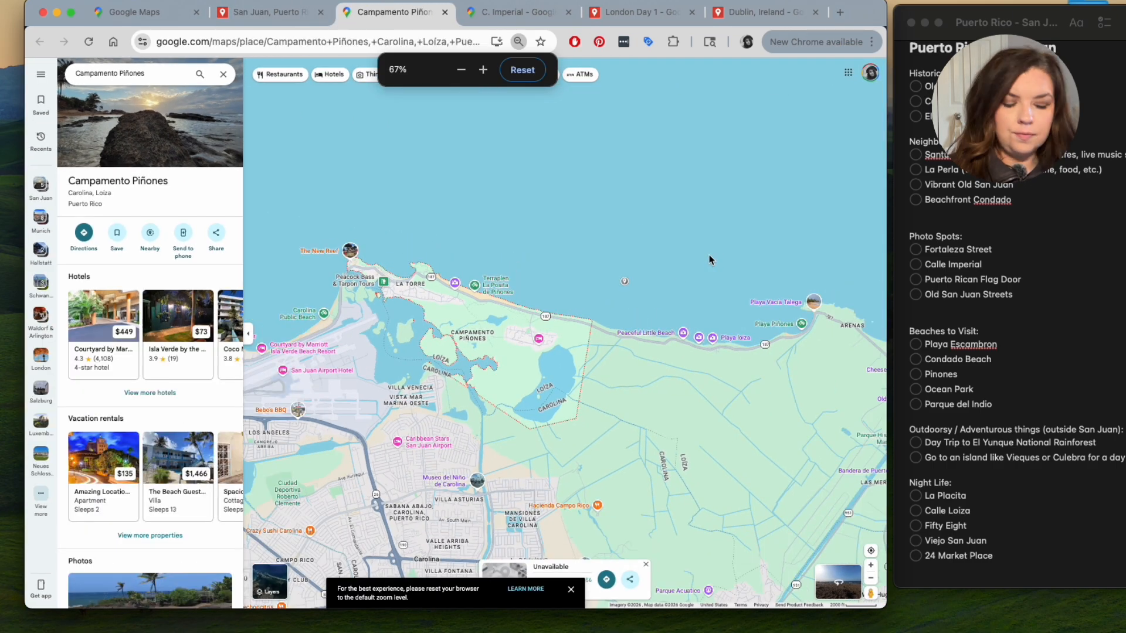
key("super+plus")
key("super+plus")
key("super+plus")
key("super+plus")
key("super+plus")
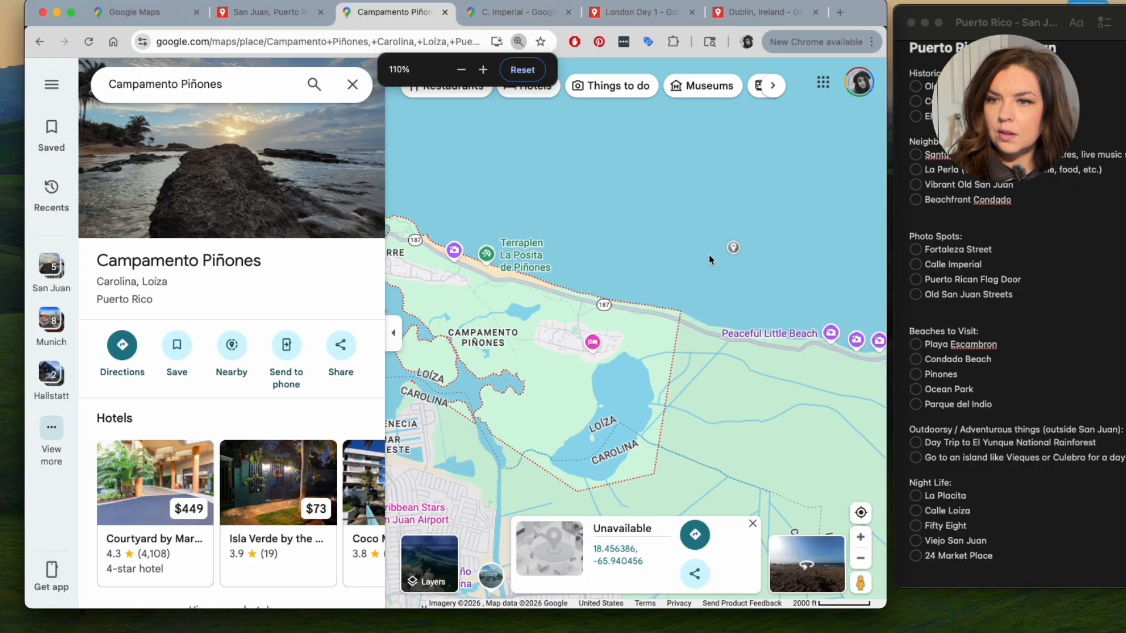
left_click(462, 71)
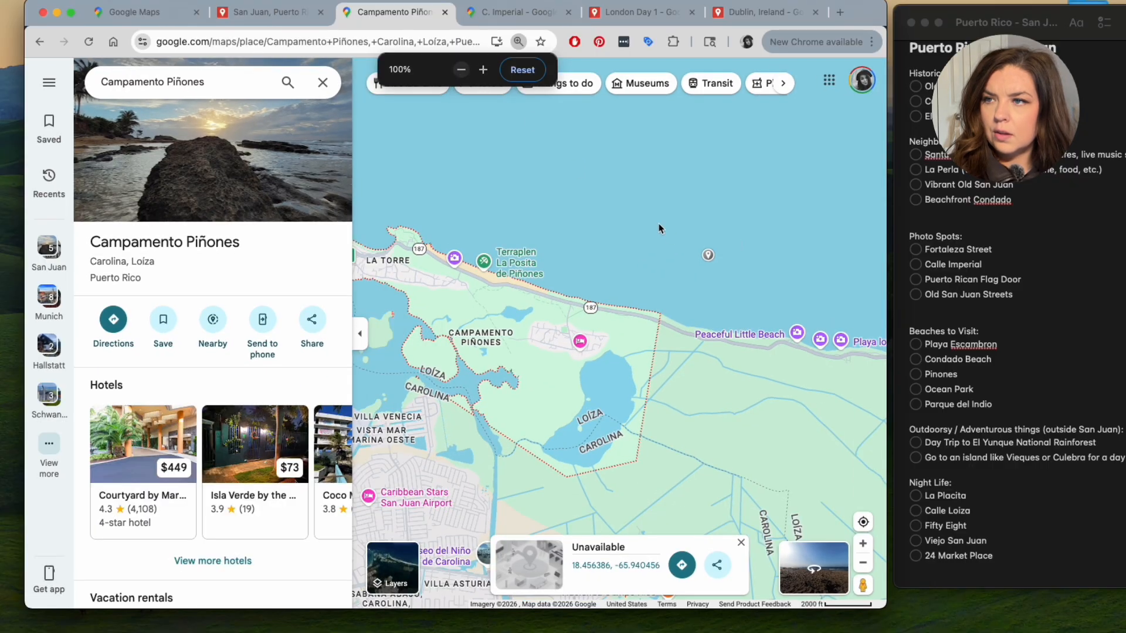
left_click(861, 563)
left_click(861, 563)
left_click(861, 563)
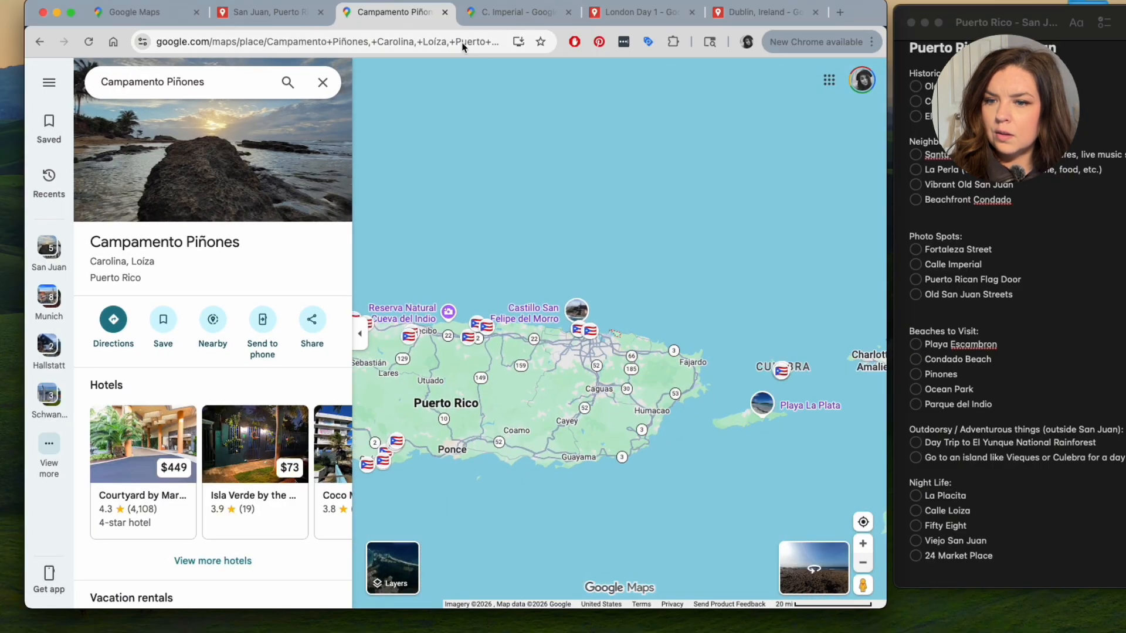
Close the Google Maps listing and, back in the trip map, add Campamento Piñones to the Beaches layer.
key("super+w")
left_click(411, 287)
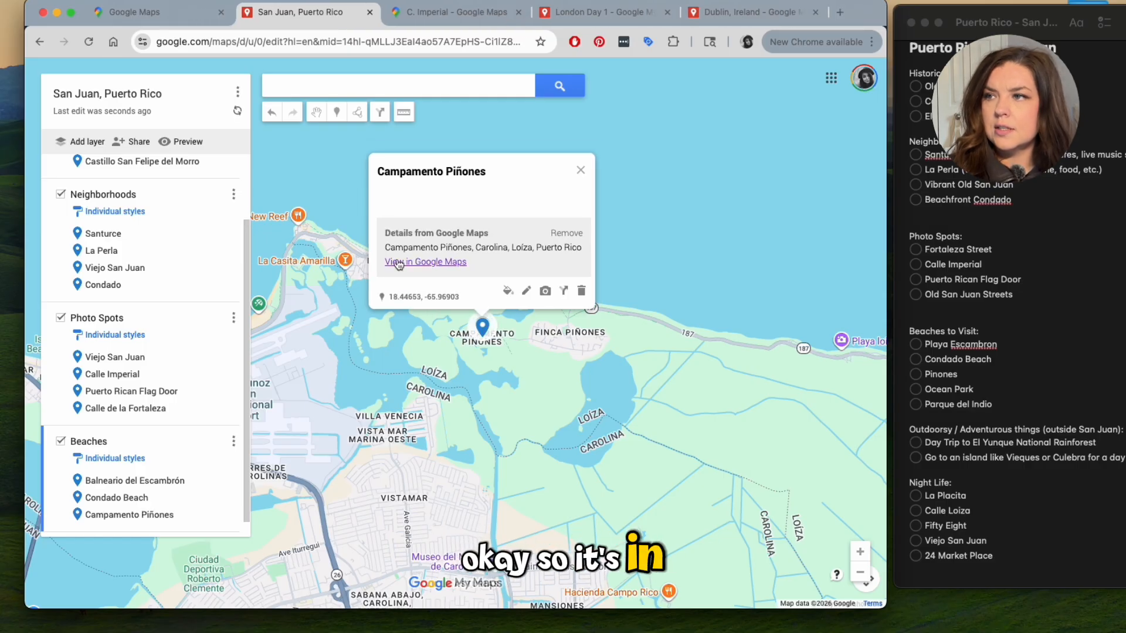
Search for Ocean Park, choose the one in Santurce, San Juan, and add it to the Beaches layer.
left_click(348, 82)
type("O")
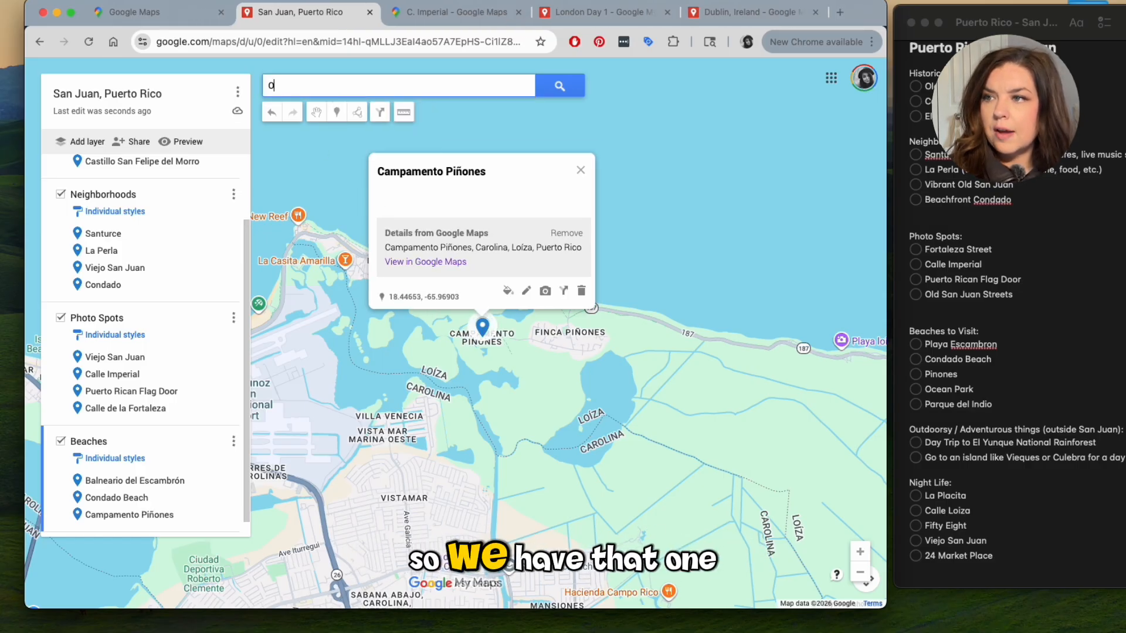
type("cean P")
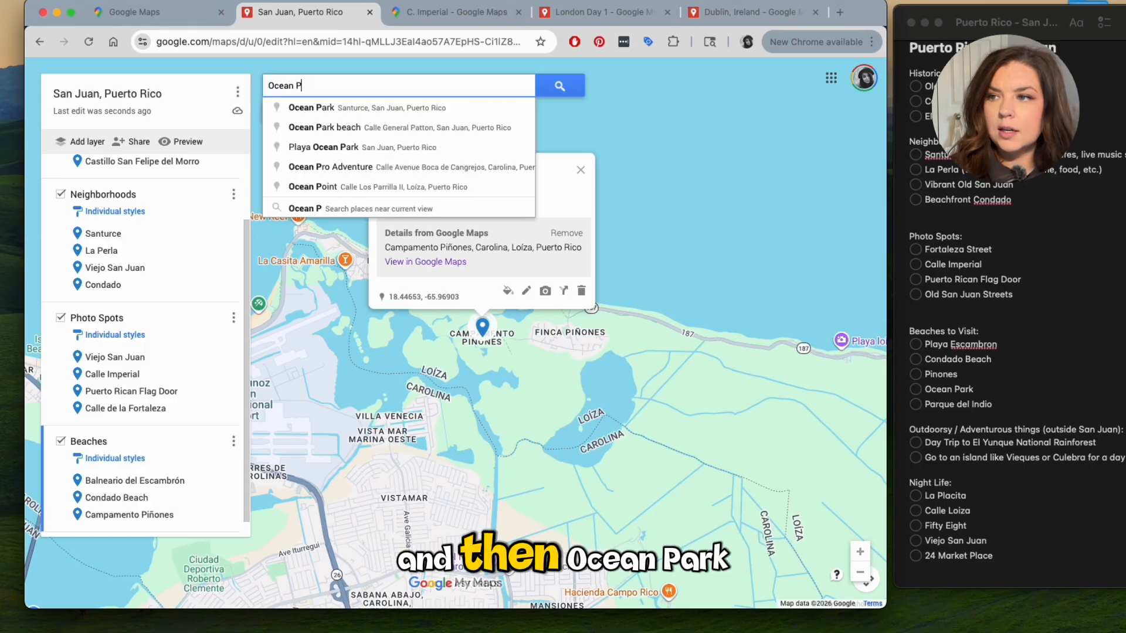
left_click(310, 107)
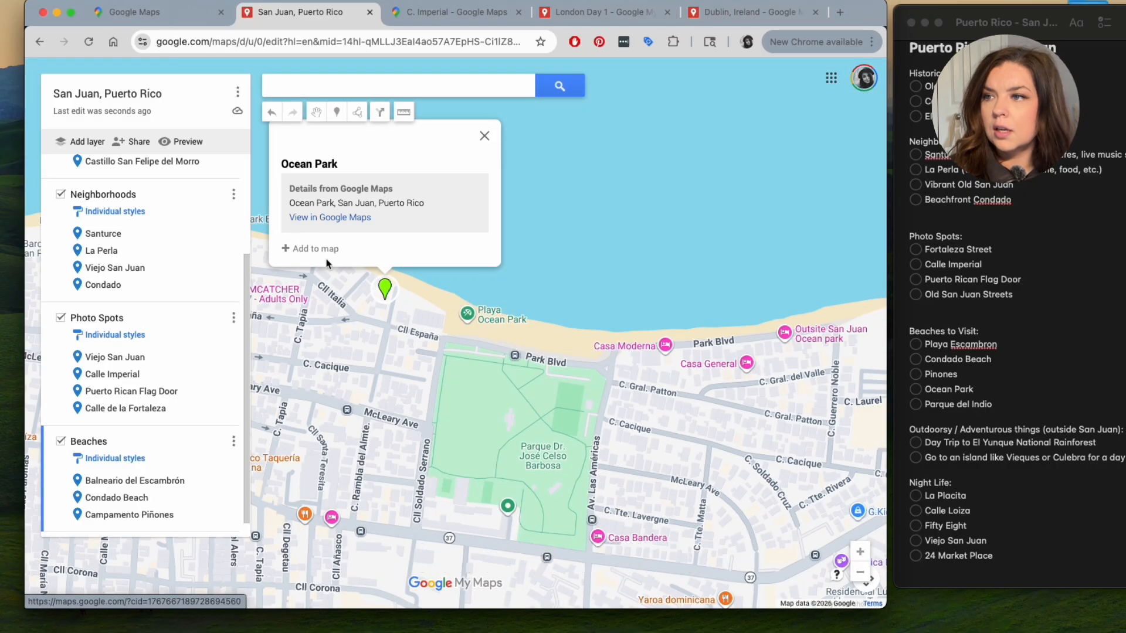
left_click(310, 249)
Find Parque del Indio on Ashford Avenue, add it to the Beaches layer and close its details.
left_click(354, 92)
type("Parque del")
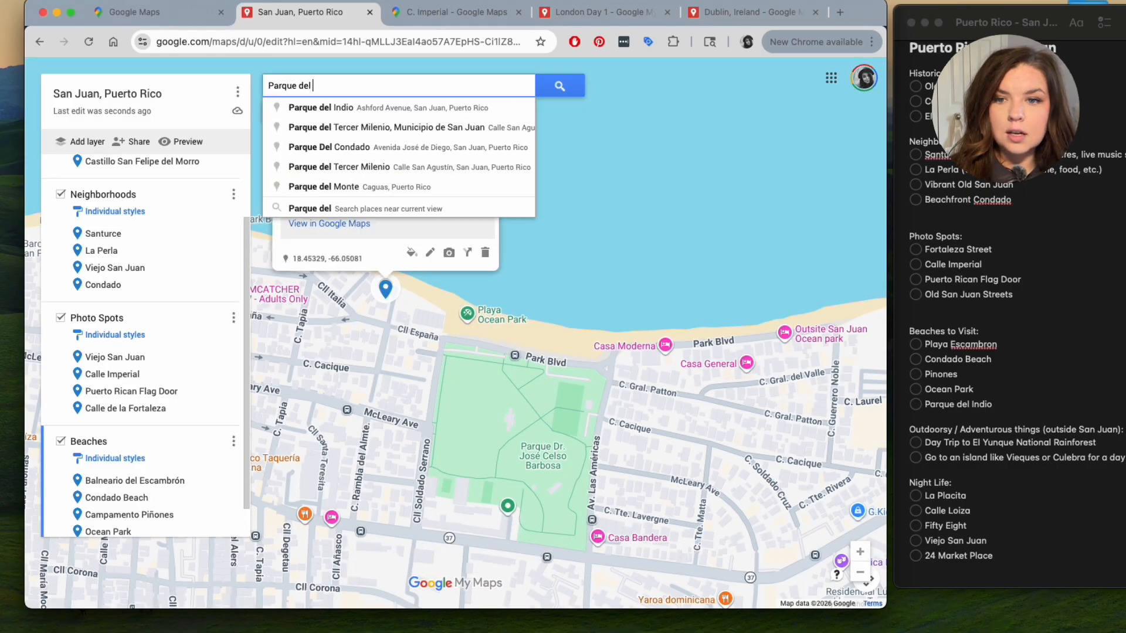
key("ctrl+a")
key("BackSpace")
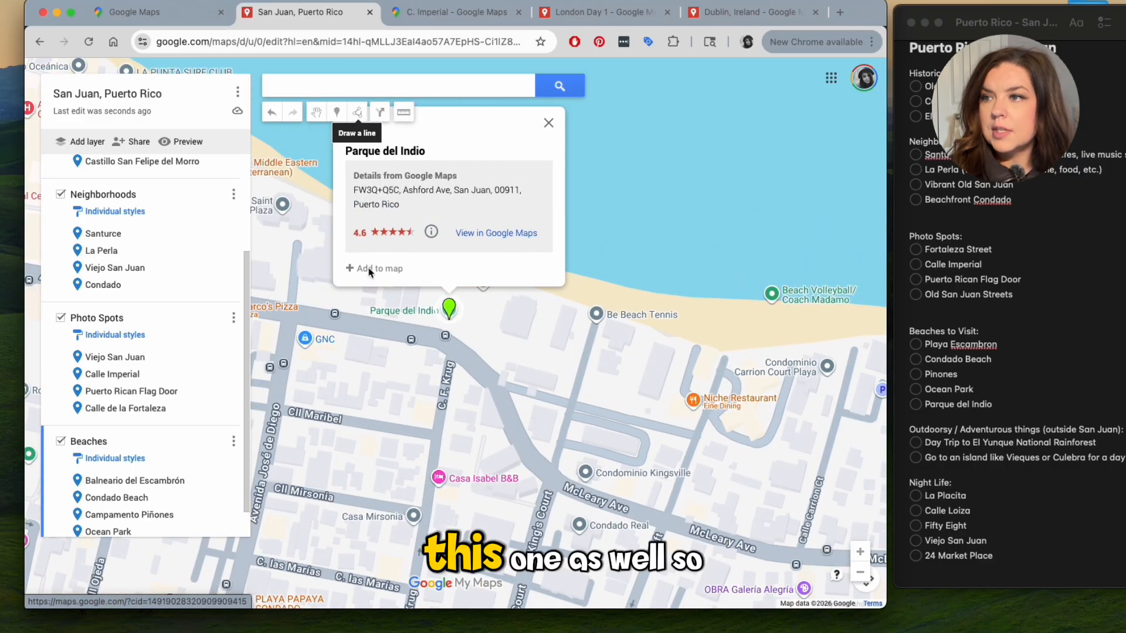
left_click(362, 269)
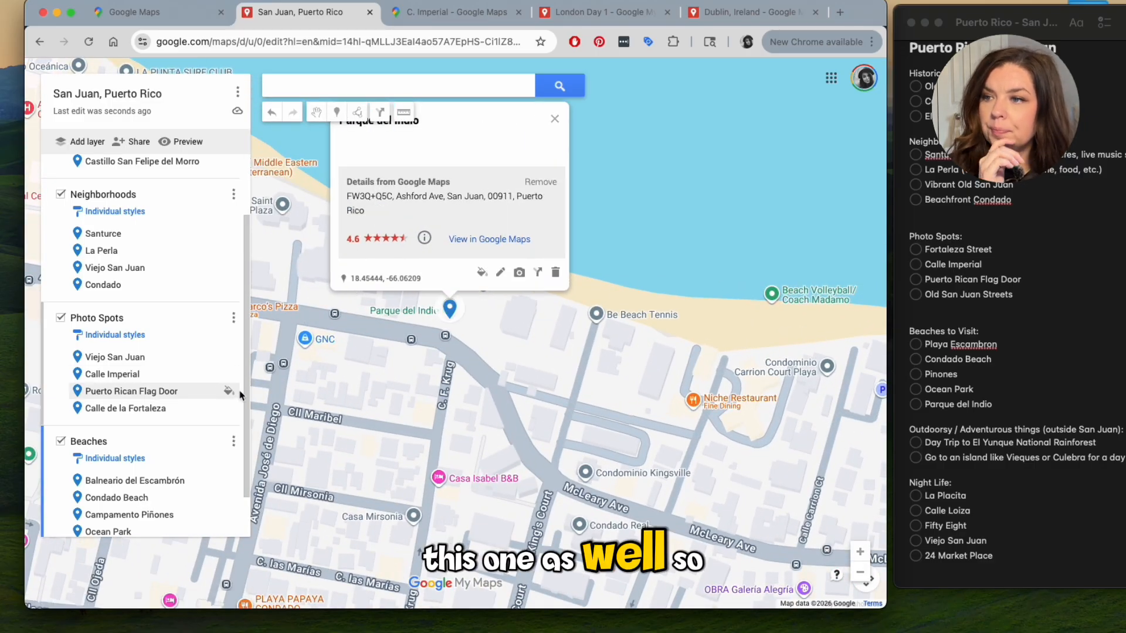
scroll(228, 390, "down", 2)
left_click(1057, 433)
scroll(1056, 433, "down", 1)
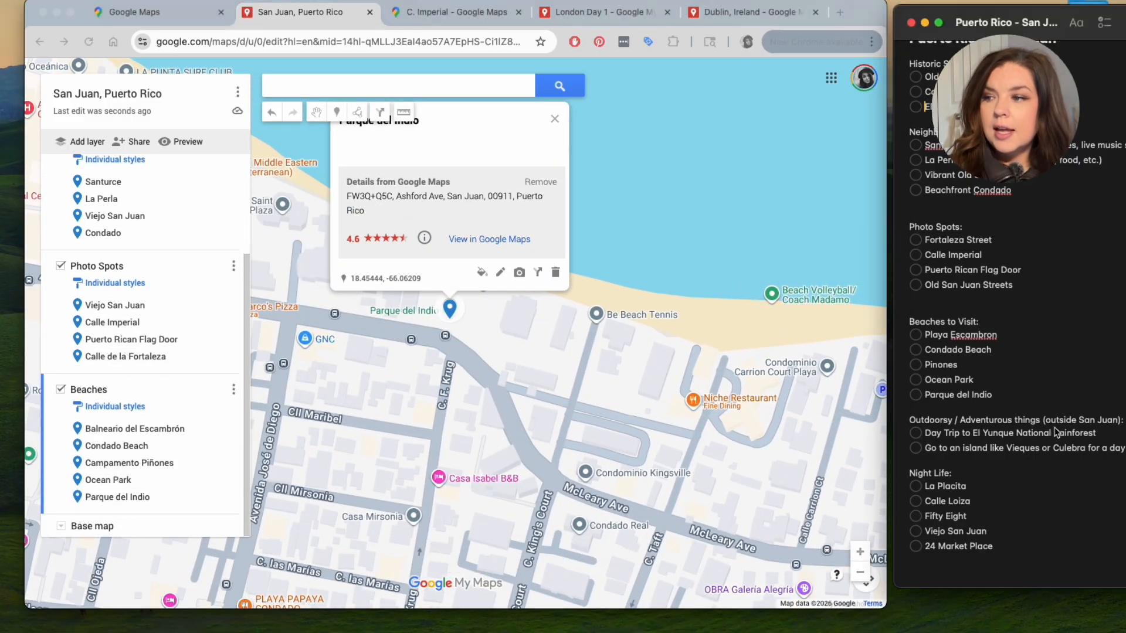
left_click(555, 114)
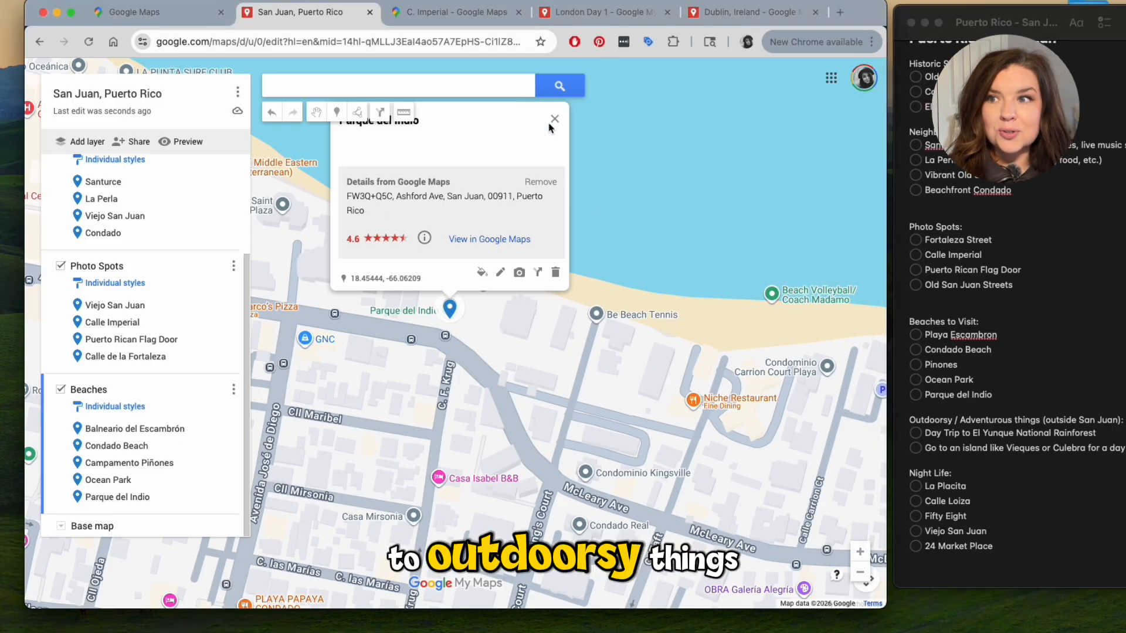
left_click(555, 118)
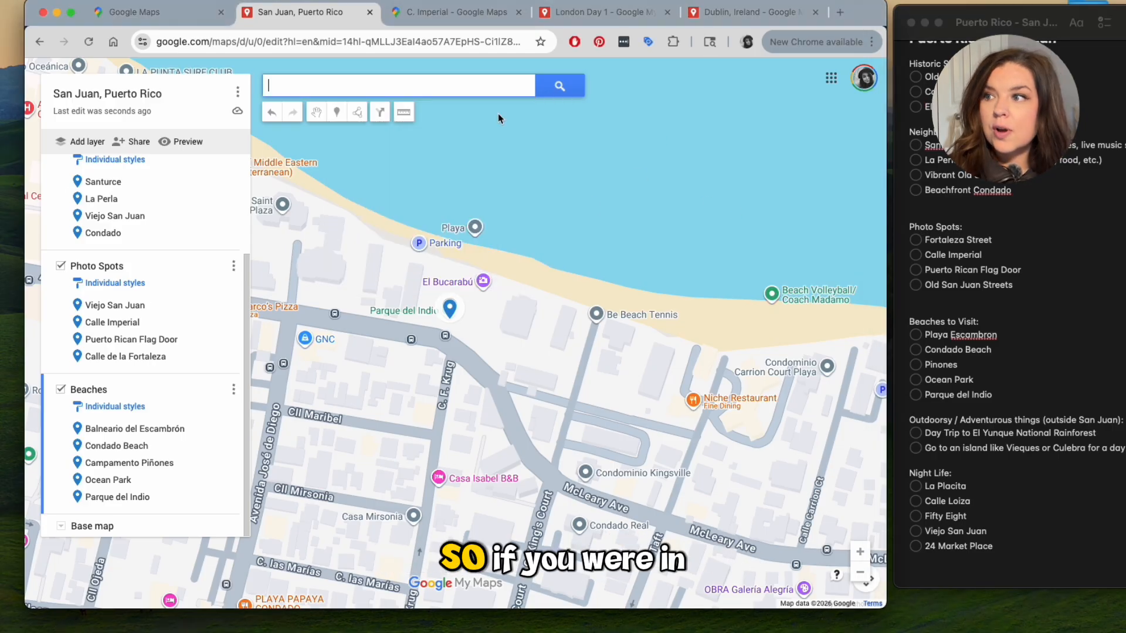
Add a new layer to the trip map and name it "Outdoorsy / Adventure".
left_click(82, 143)
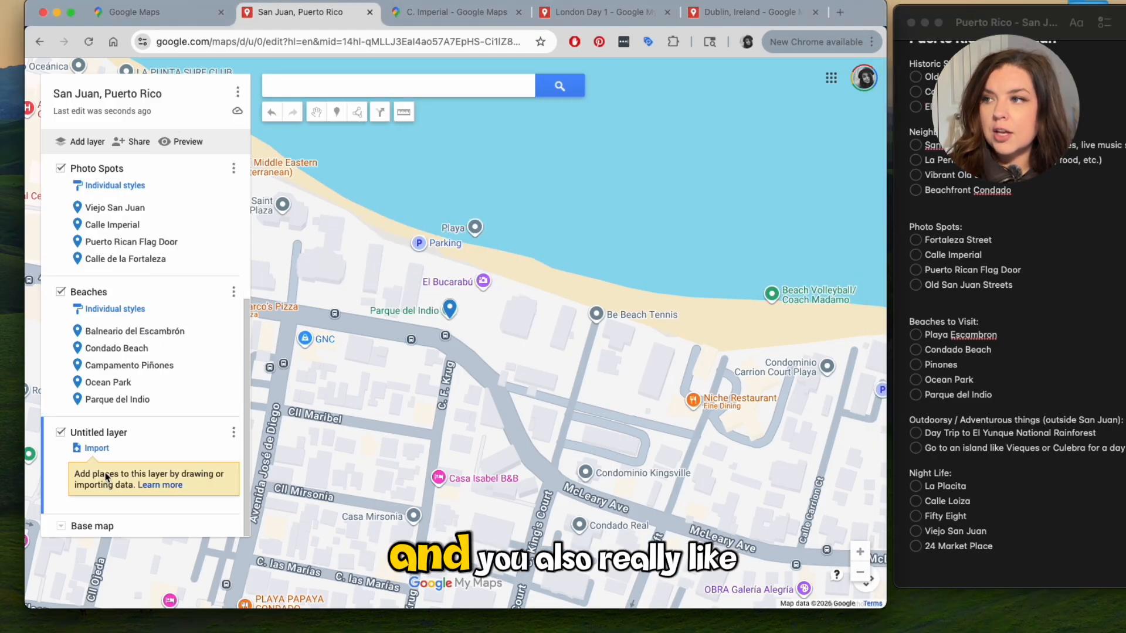
left_click(233, 434)
left_click(153, 460)
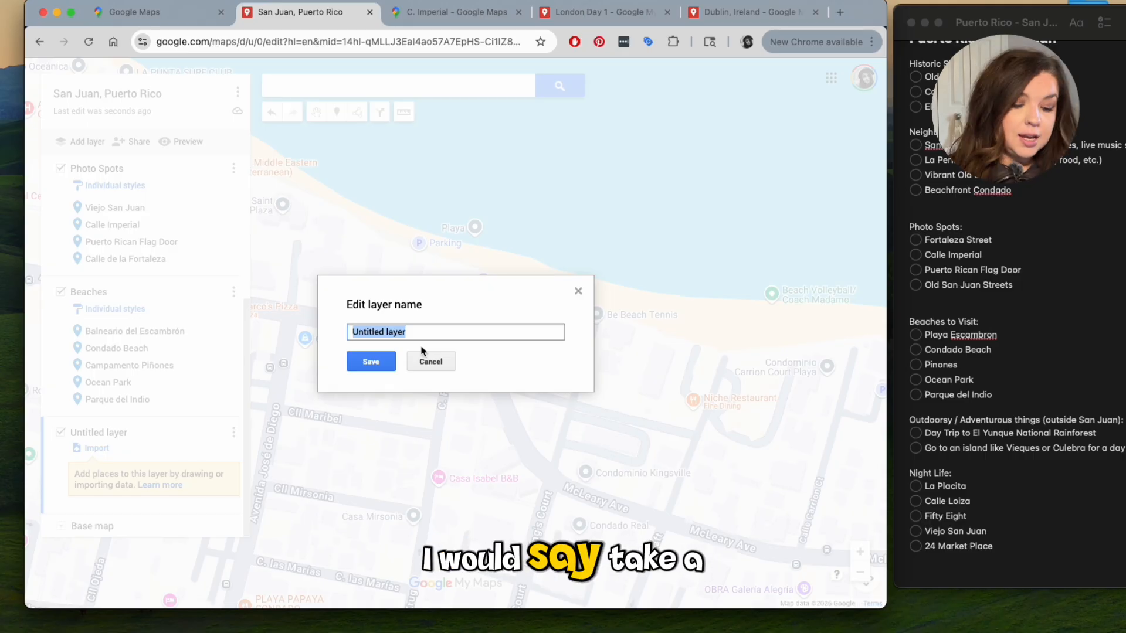
type("Outdoorsy ")
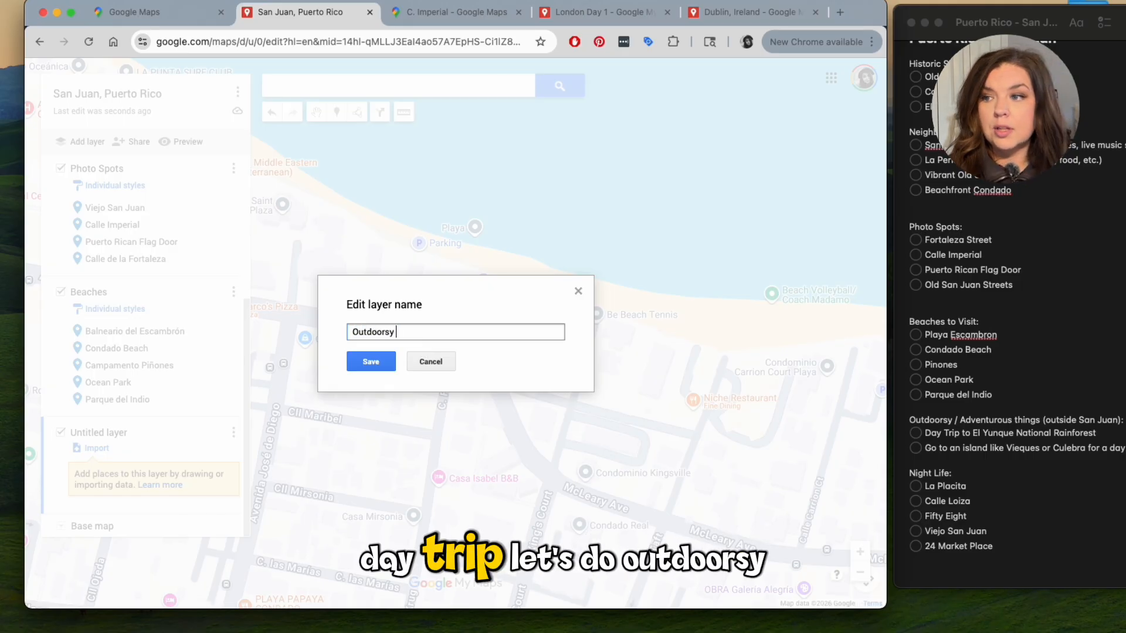
type("/ Adventure")
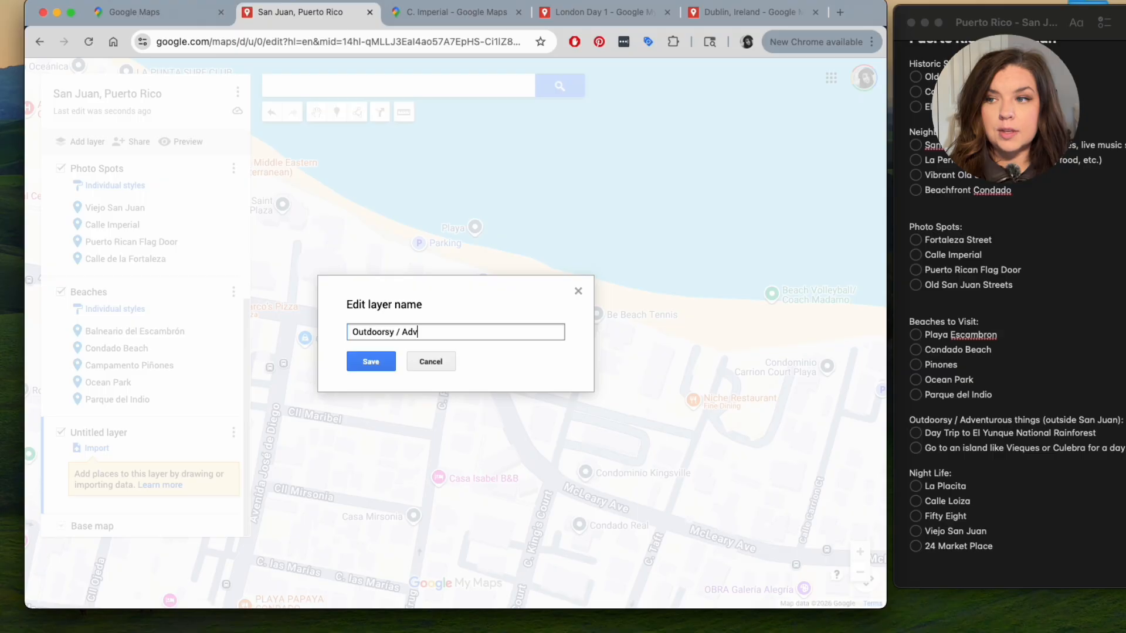
left_click(388, 363)
Search for El Yunque, add El Yunque National Forest to the Outdoorsy / Adventure layer and close its details.
left_click(363, 84)
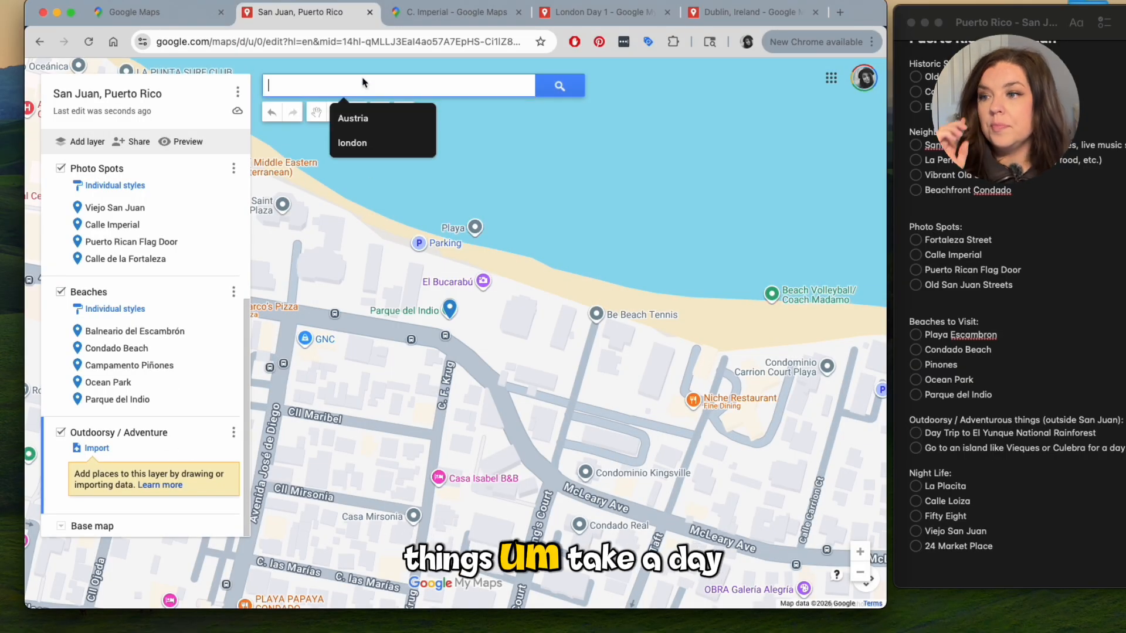
type("El Yung")
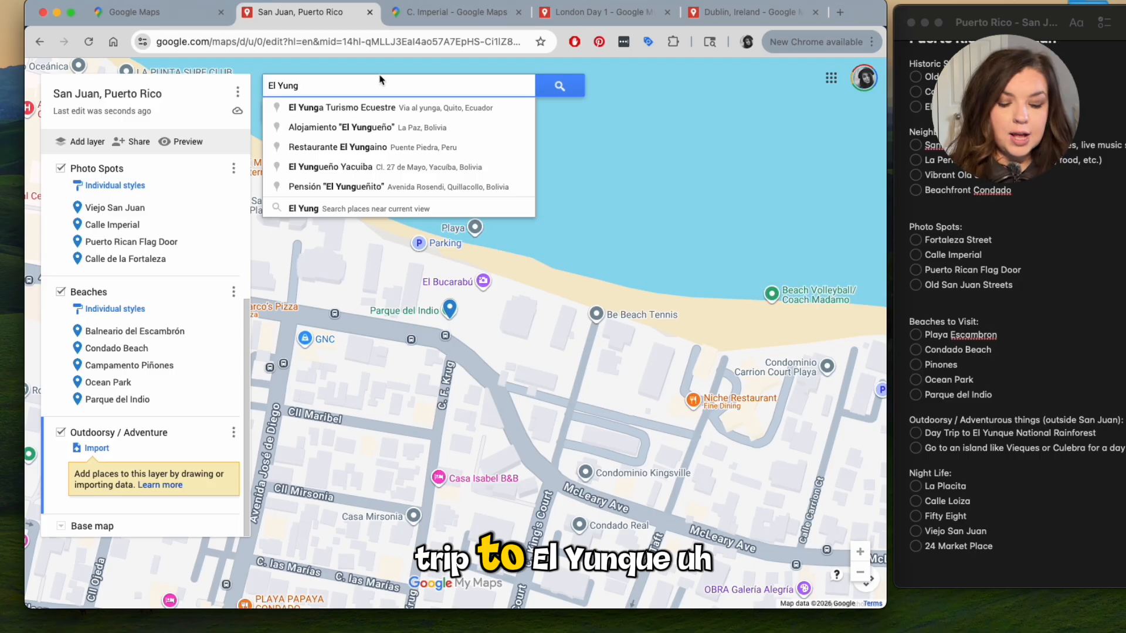
type("que")
key("Return")
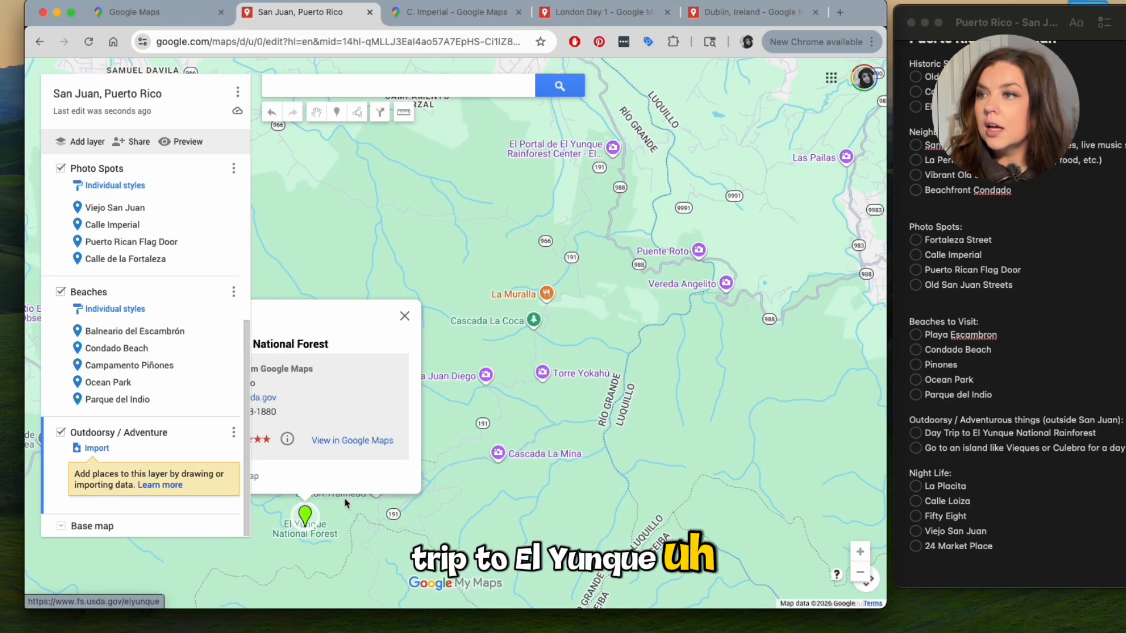
left_click(258, 482)
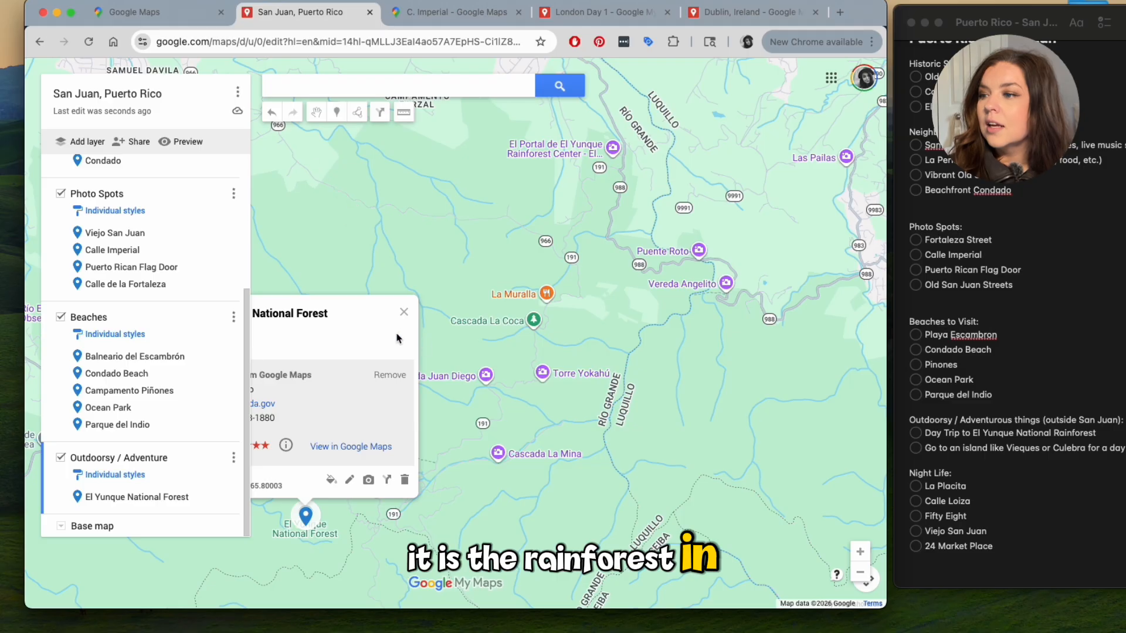
left_click(404, 312)
Search for Culebra, Puerto Rico, add it to the Outdoorsy / Adventure layer and close its details.
left_click(419, 92)
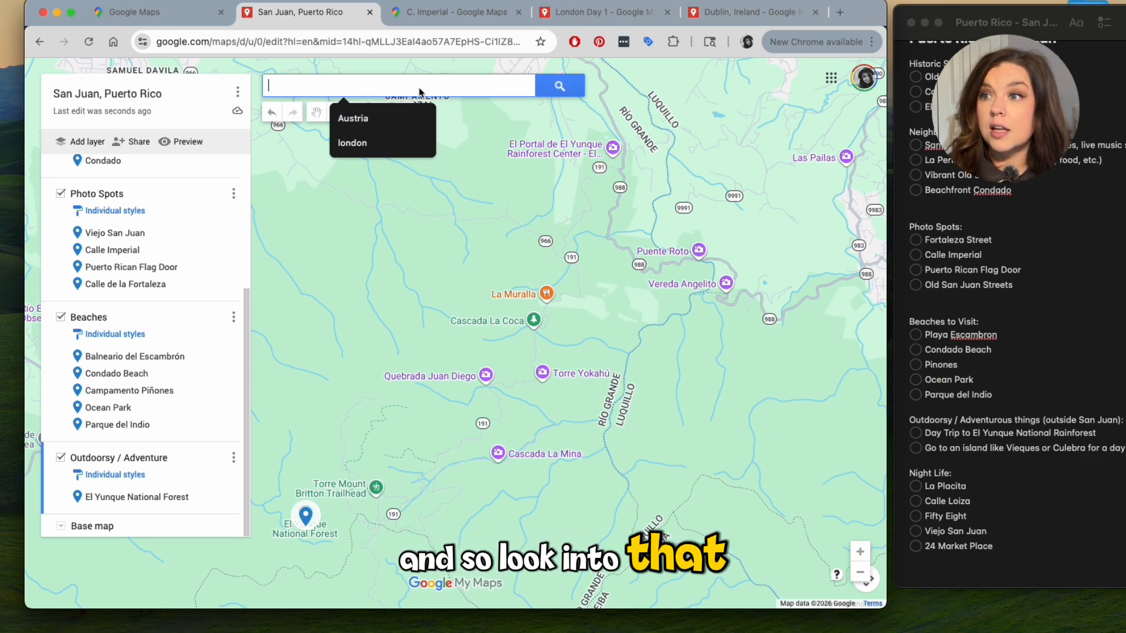
type("Cullebra")
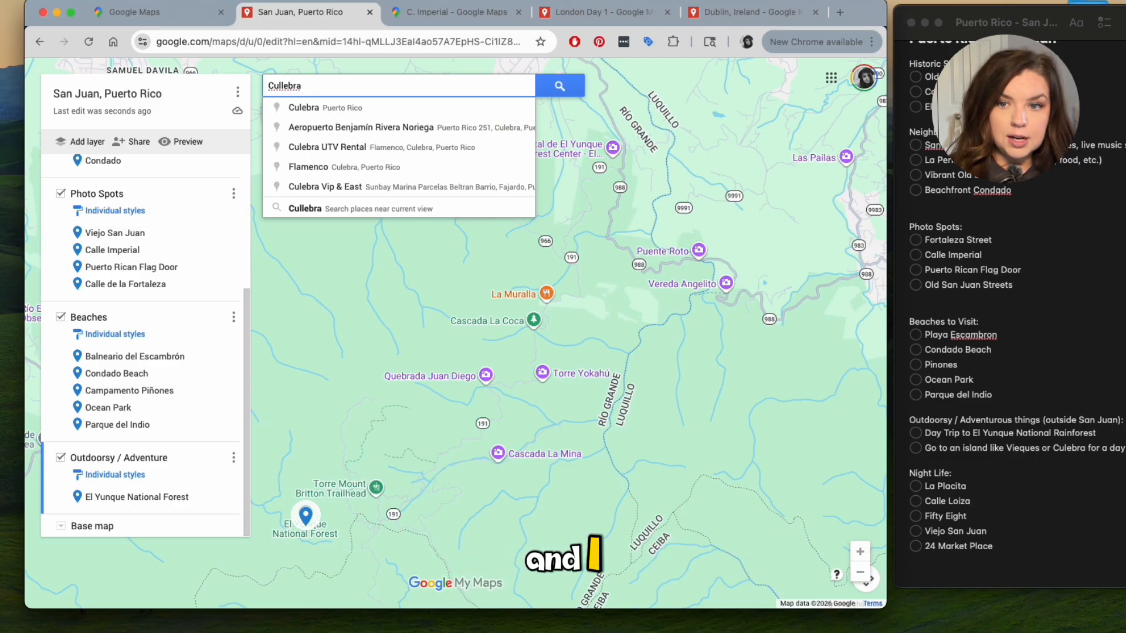
key("BackSpace")
key("BackSpace")
key("BackSpace")
key("BackSpace")
key("BackSpace")
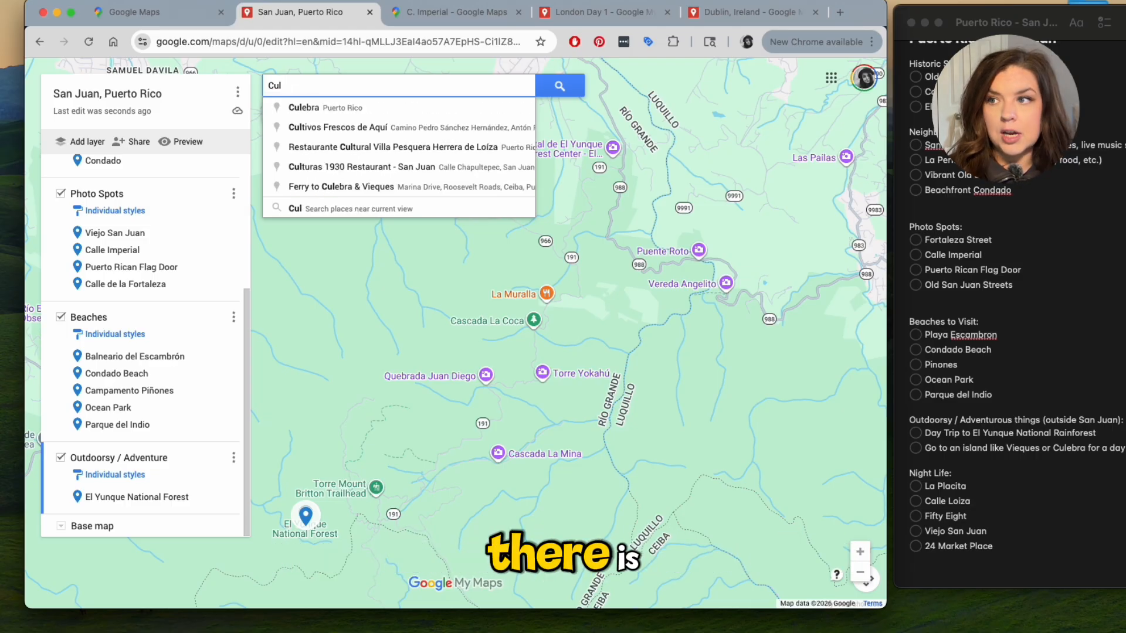
type("eb")
left_click(316, 108)
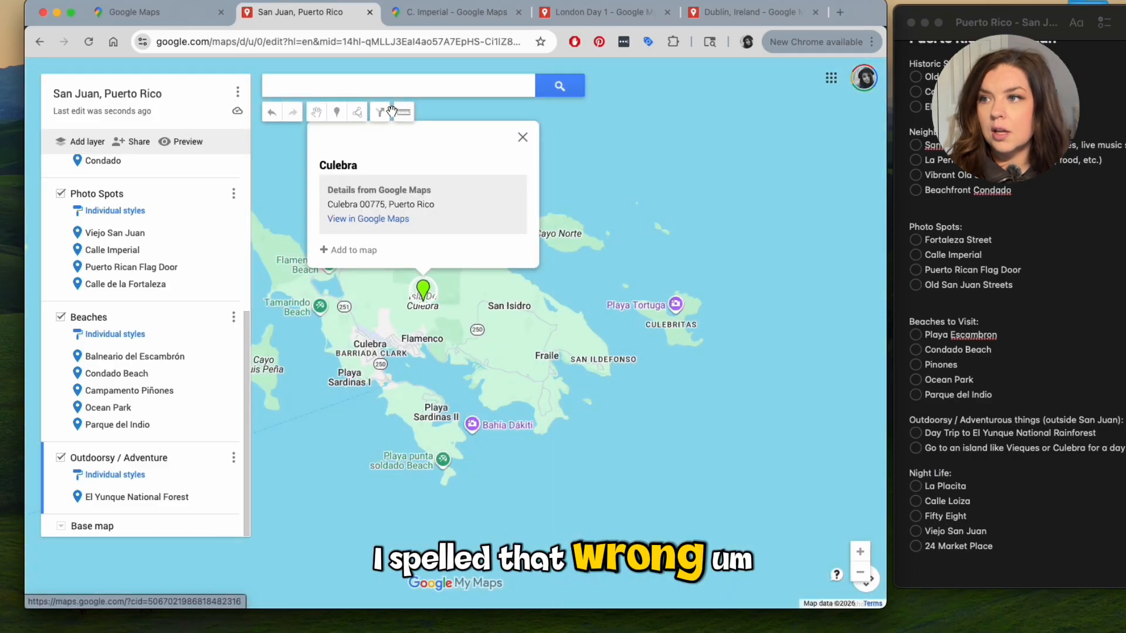
left_click(364, 252)
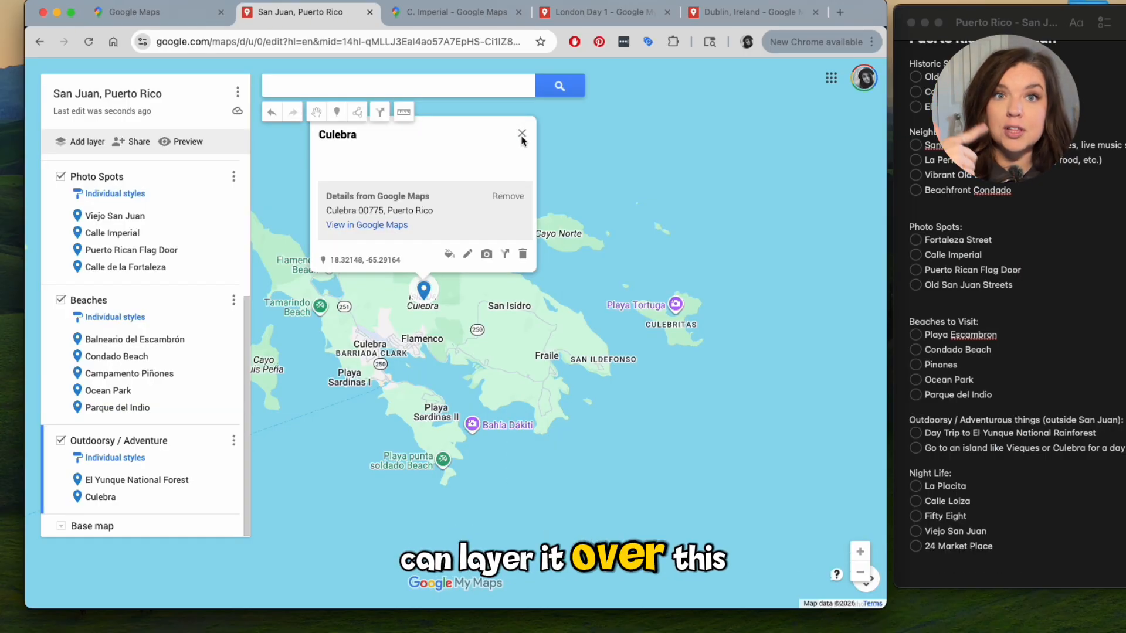
left_click(522, 136)
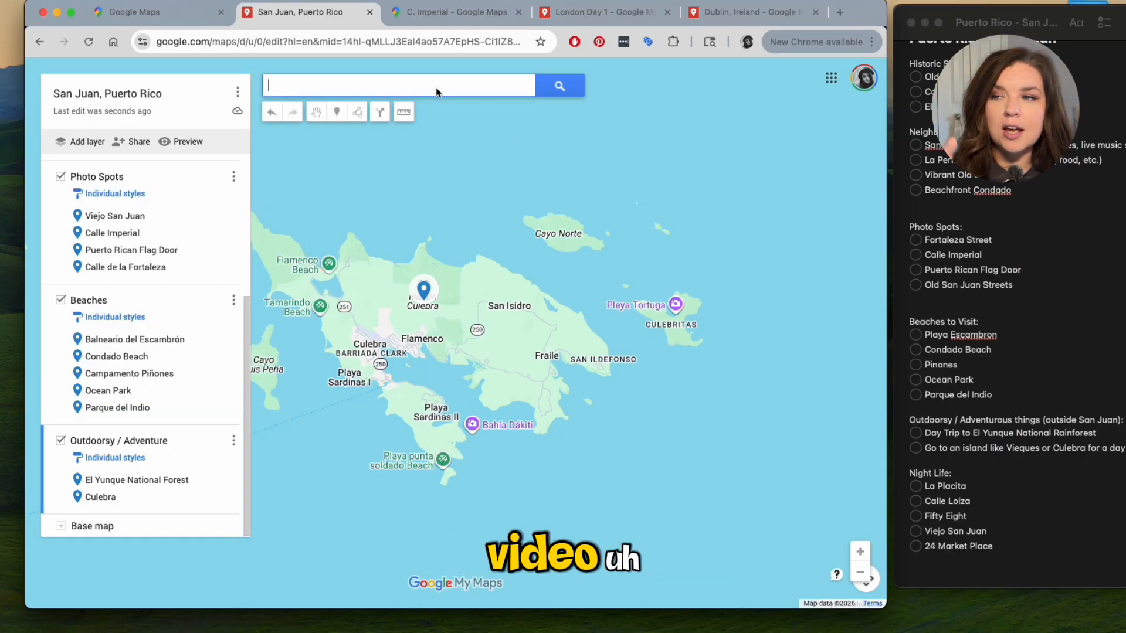
Find Vieques, Puerto Rico, add it to the Outdoorsy / Adventure layer and close its details.
left_click(437, 88)
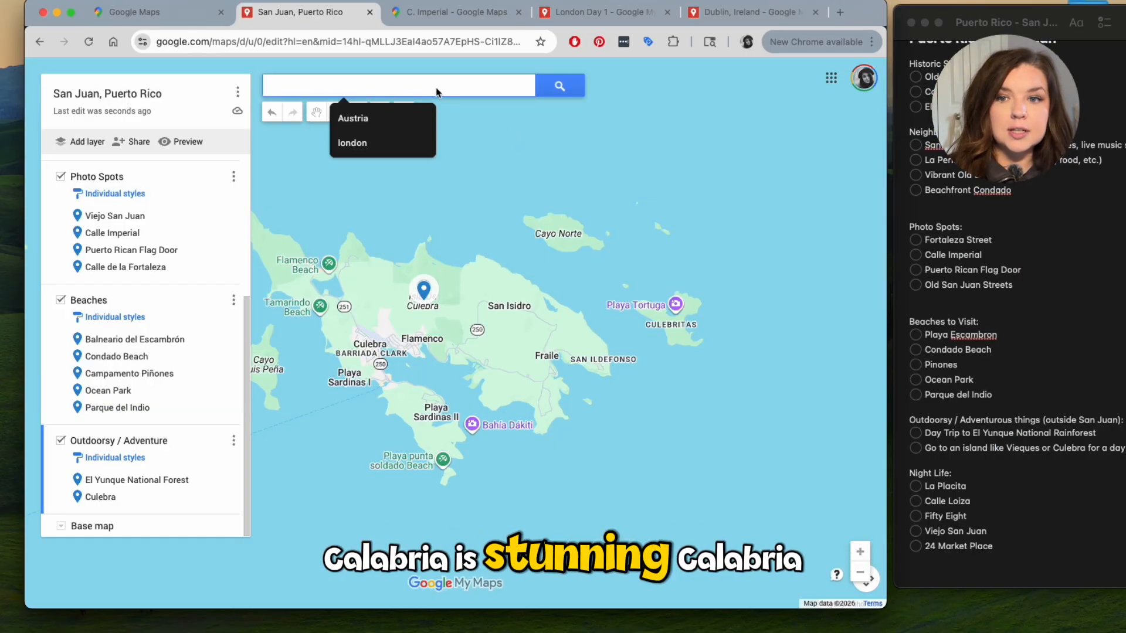
type("Vieques")
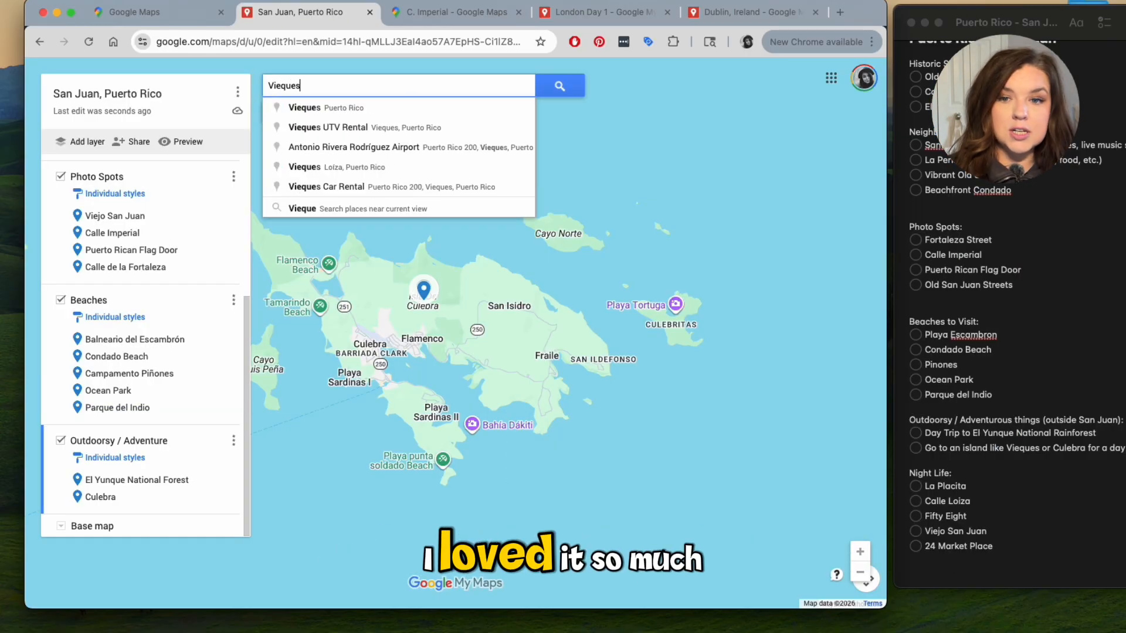
left_click(390, 108)
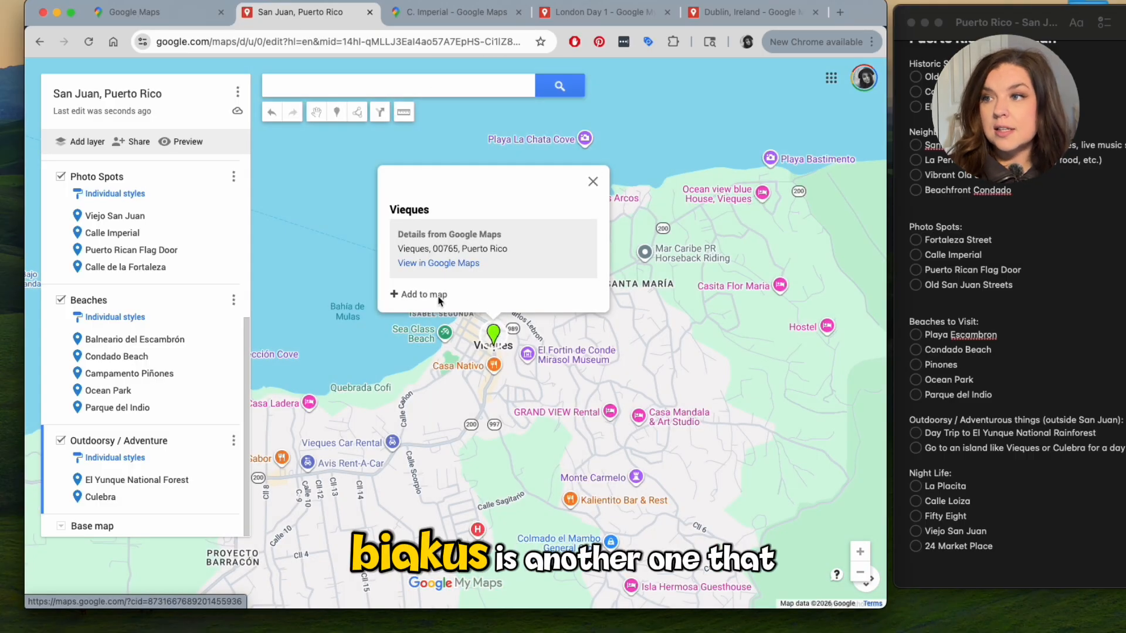
left_click(412, 295)
left_click(662, 186)
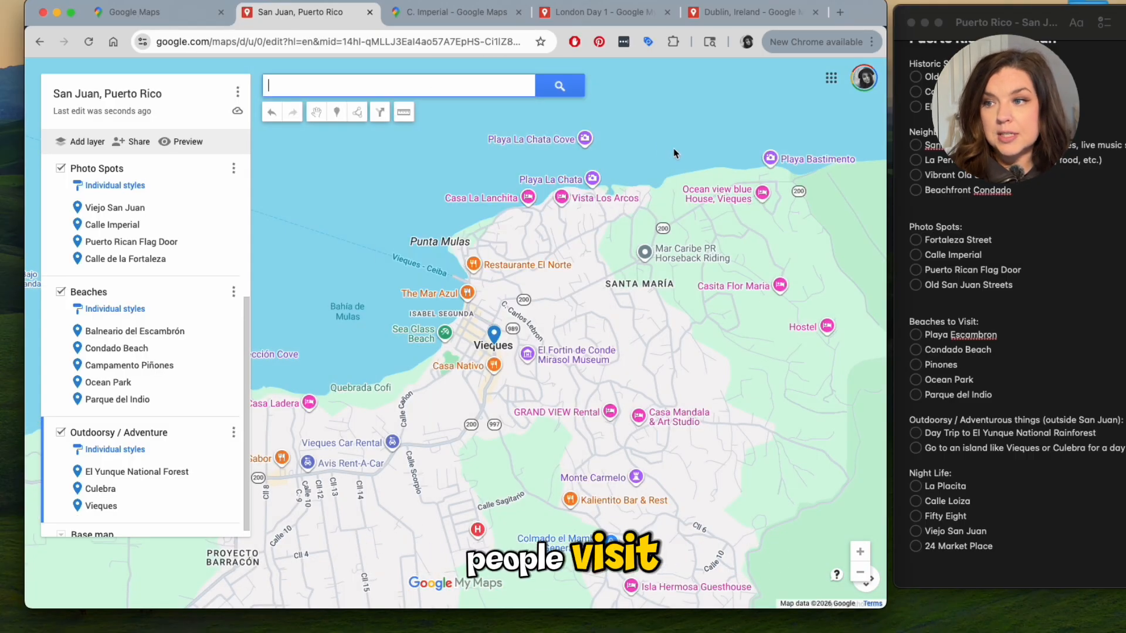
Examine where Vieques, Culebra and El Yunque lie relative to San Juan, and bring the view back to the San Juan area.
left_click(860, 572)
left_click_drag(482, 376, 676, 453)
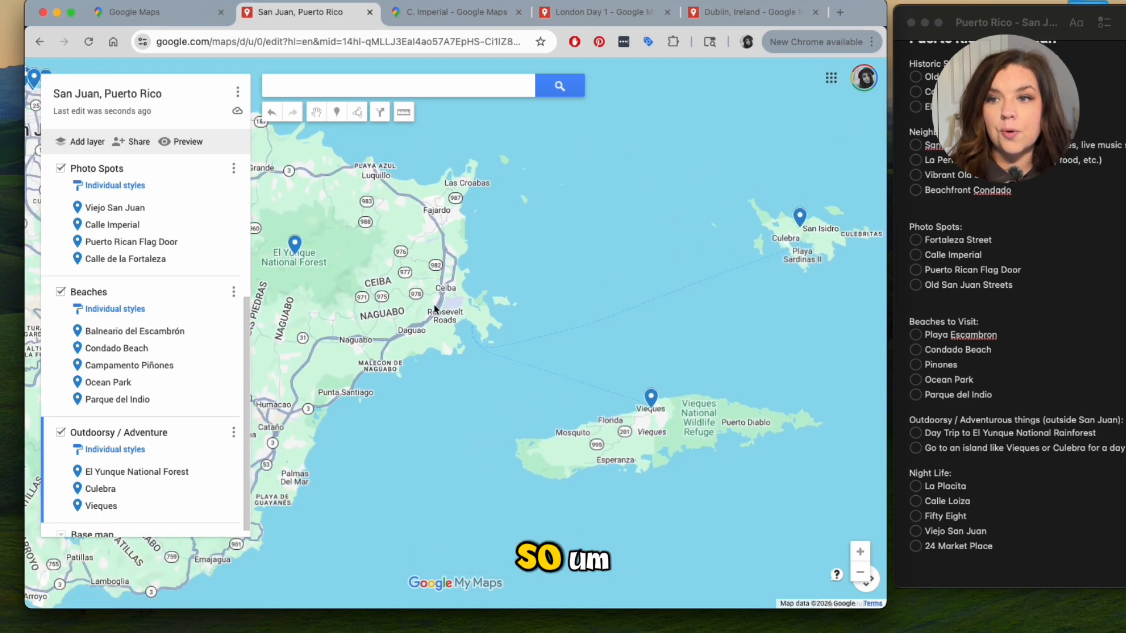
left_click_drag(410, 167, 546, 162)
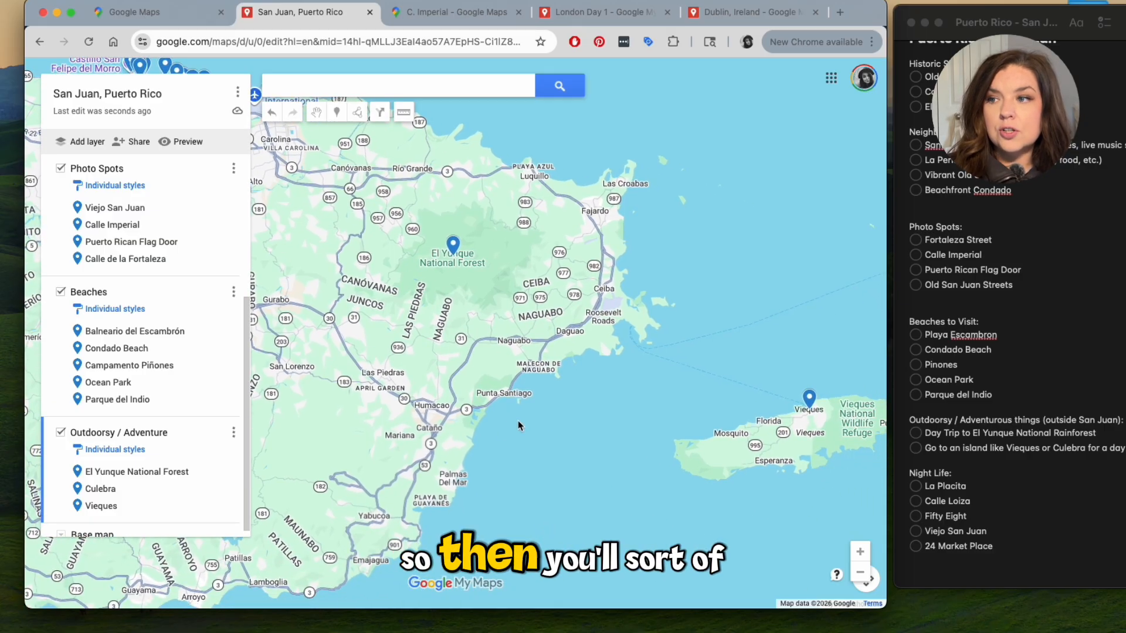
left_click_drag(582, 441, 354, 441)
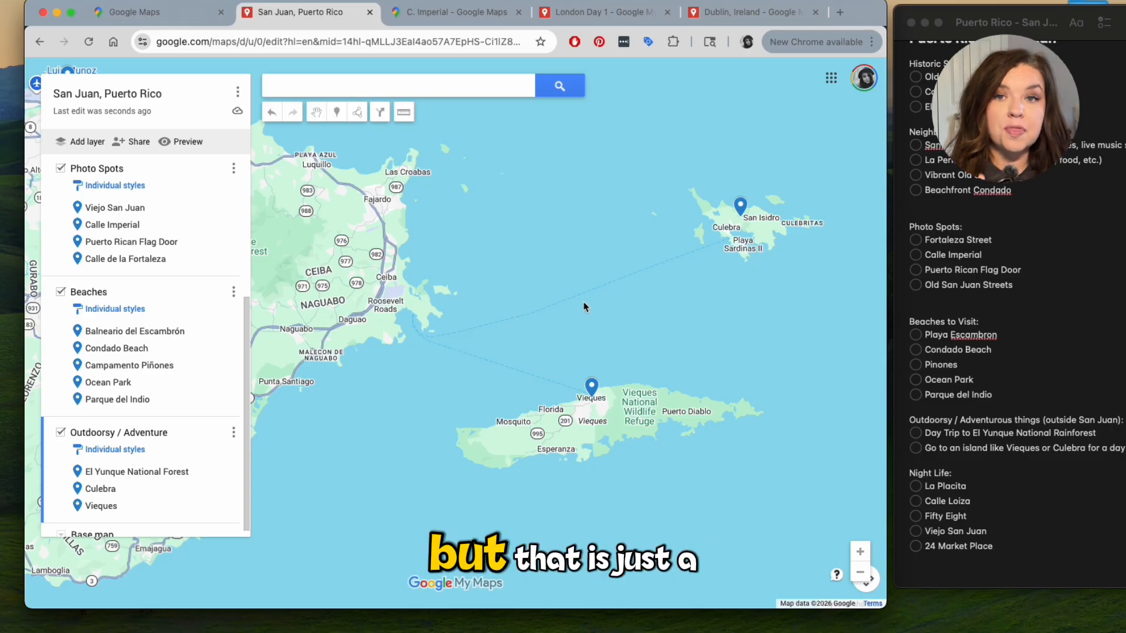
left_click_drag(484, 199, 739, 200)
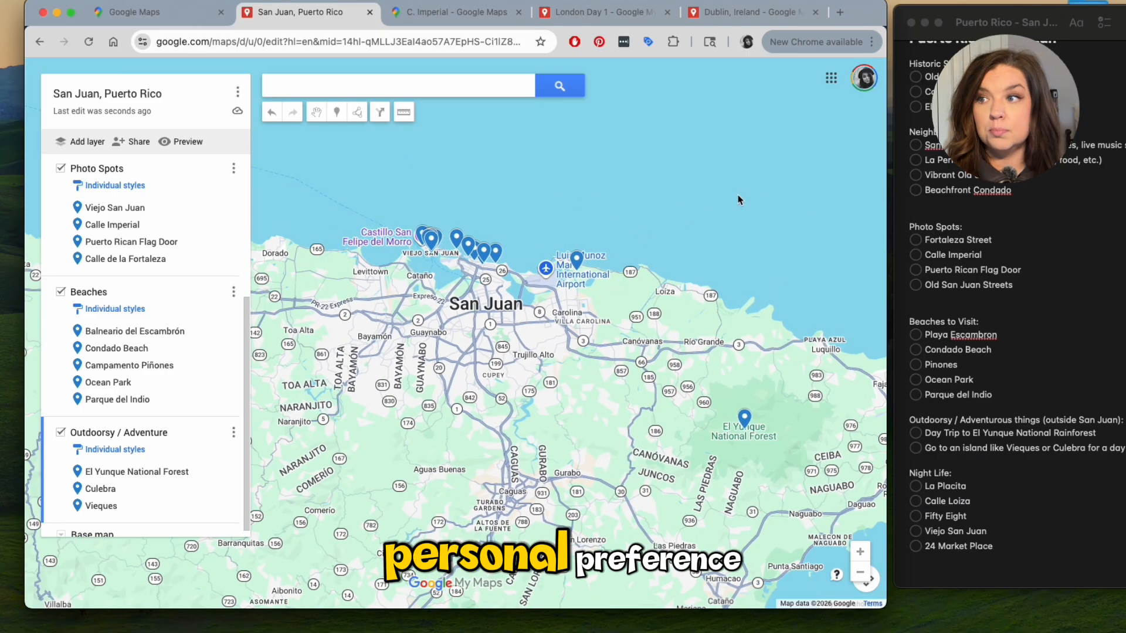
key("super+plus")
left_click(462, 70)
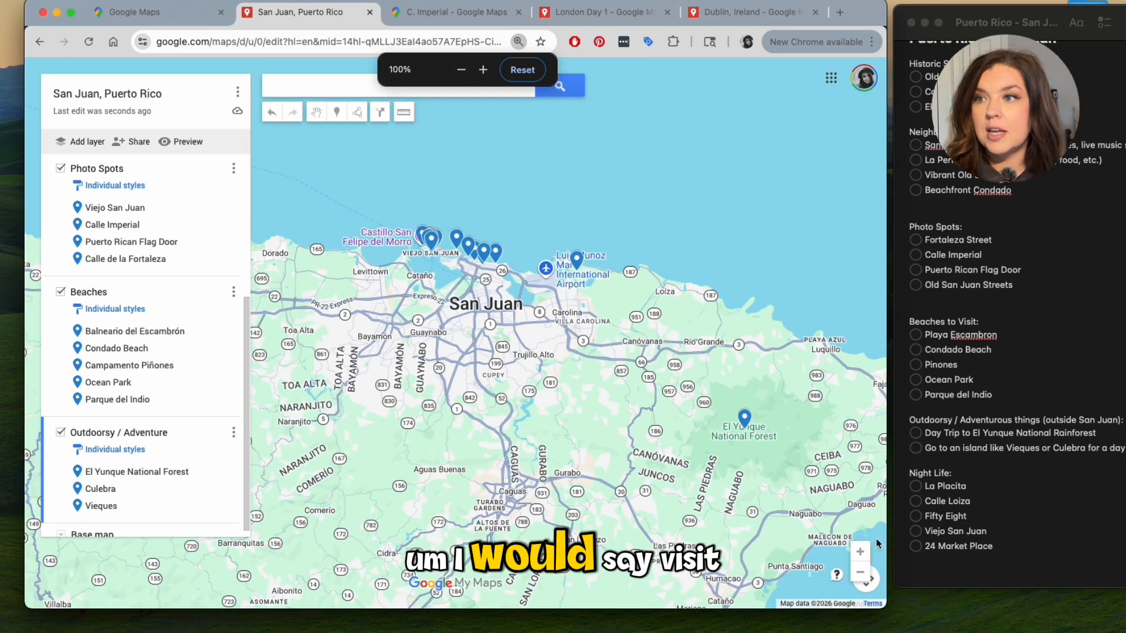
scroll(528, 403, "up", 5)
scroll(528, 403, "down", 6)
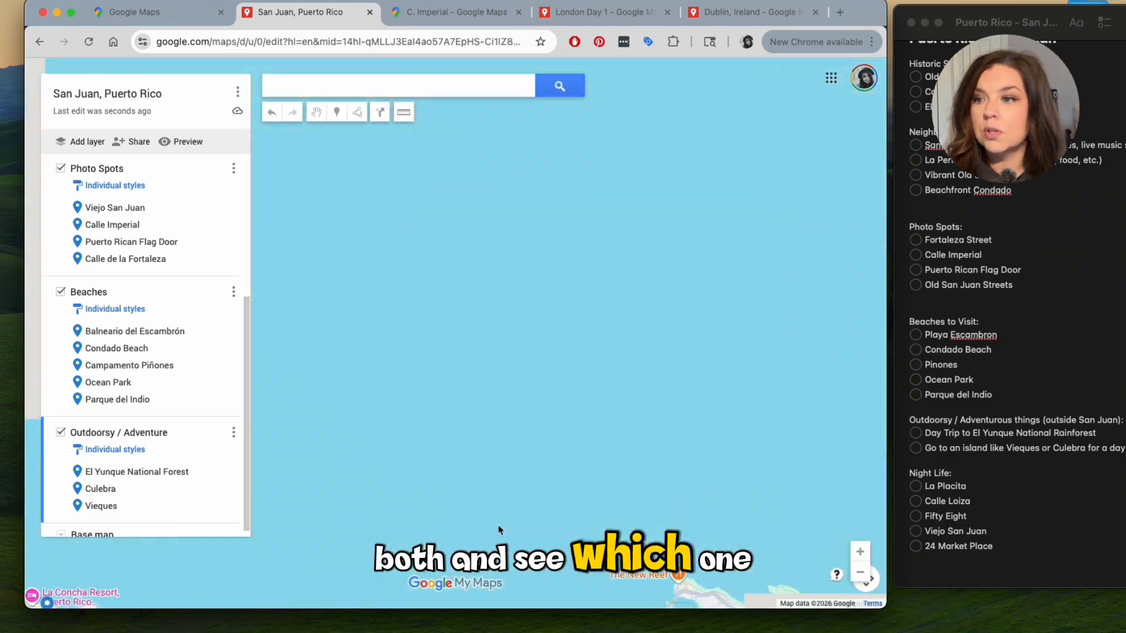
scroll(566, 376, "up", 4)
left_click_drag(566, 376, 751, 276)
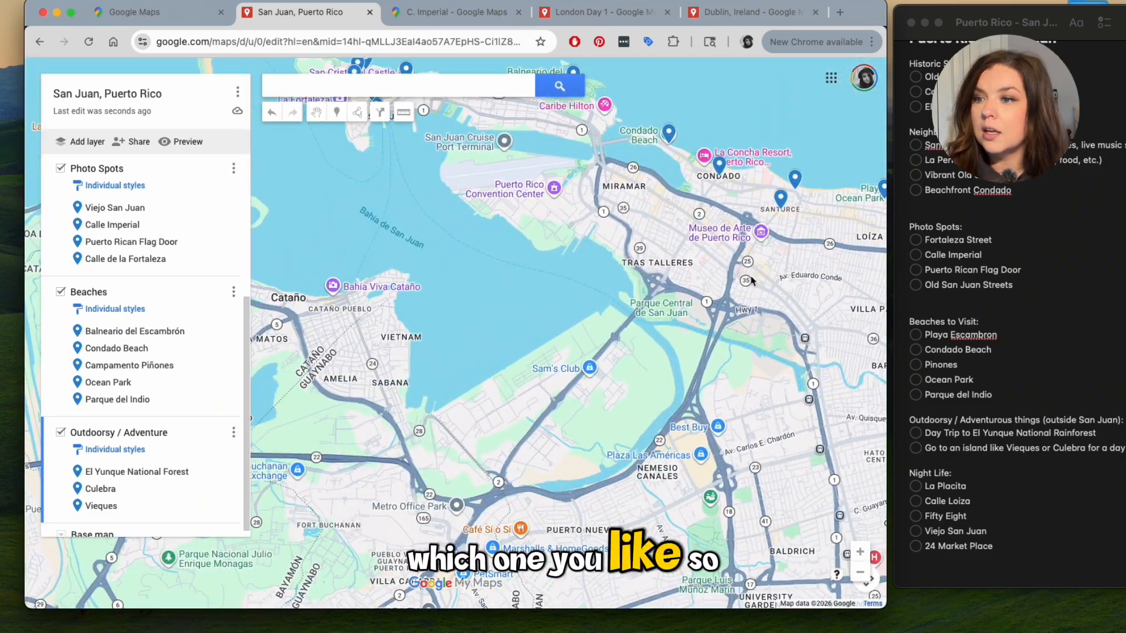
key("super+minus")
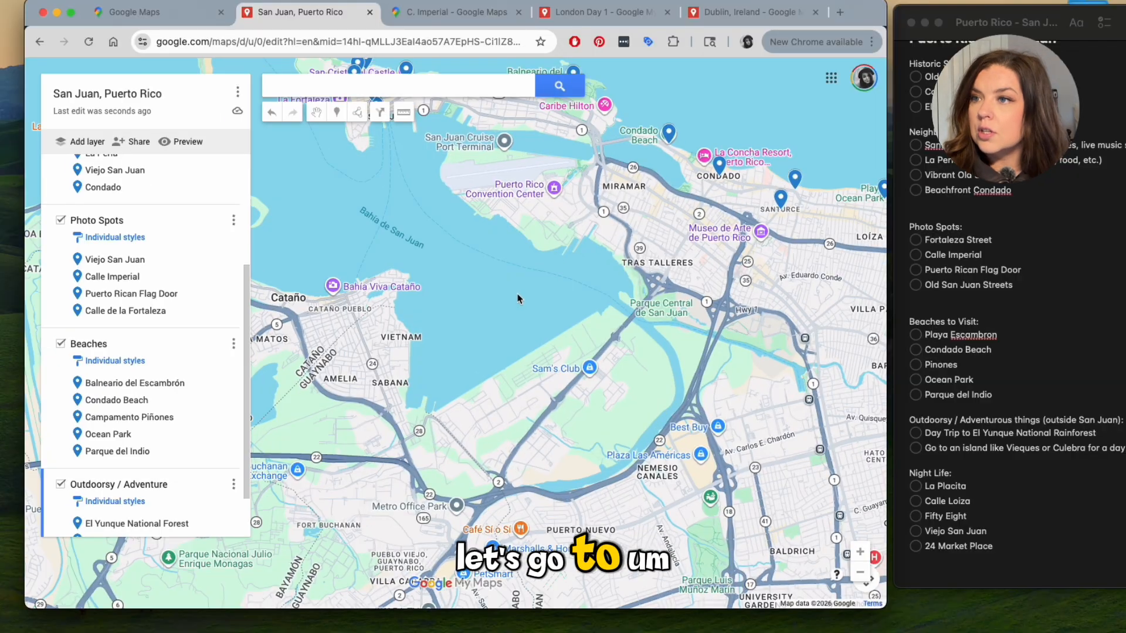
key("super+plus")
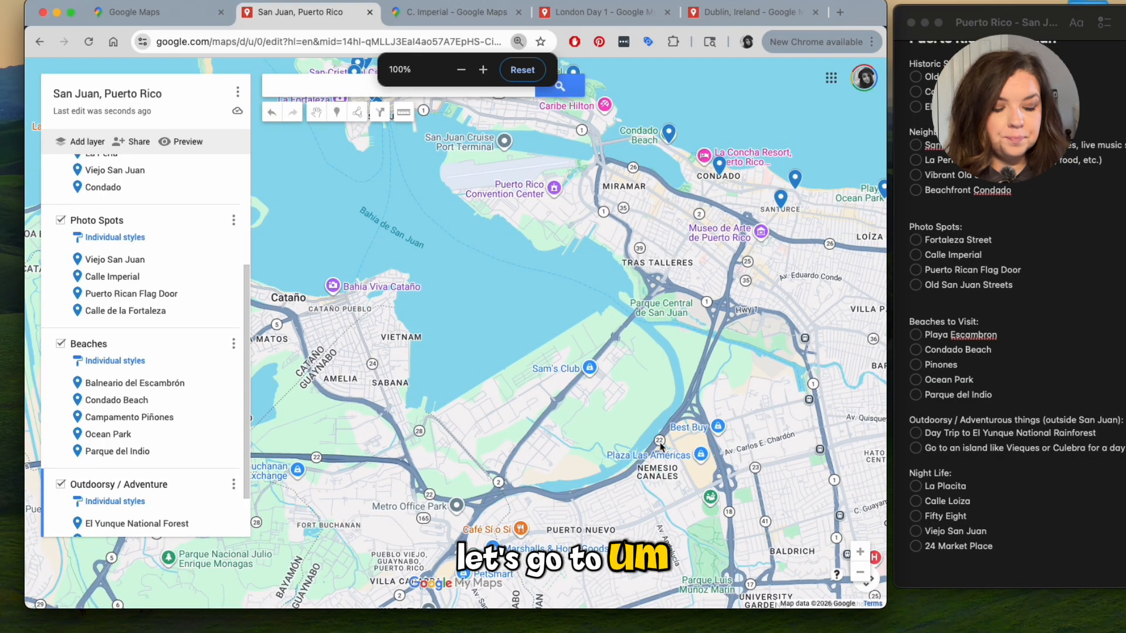
left_click(863, 575)
left_click(863, 575)
left_click_drag(614, 317, 547, 252)
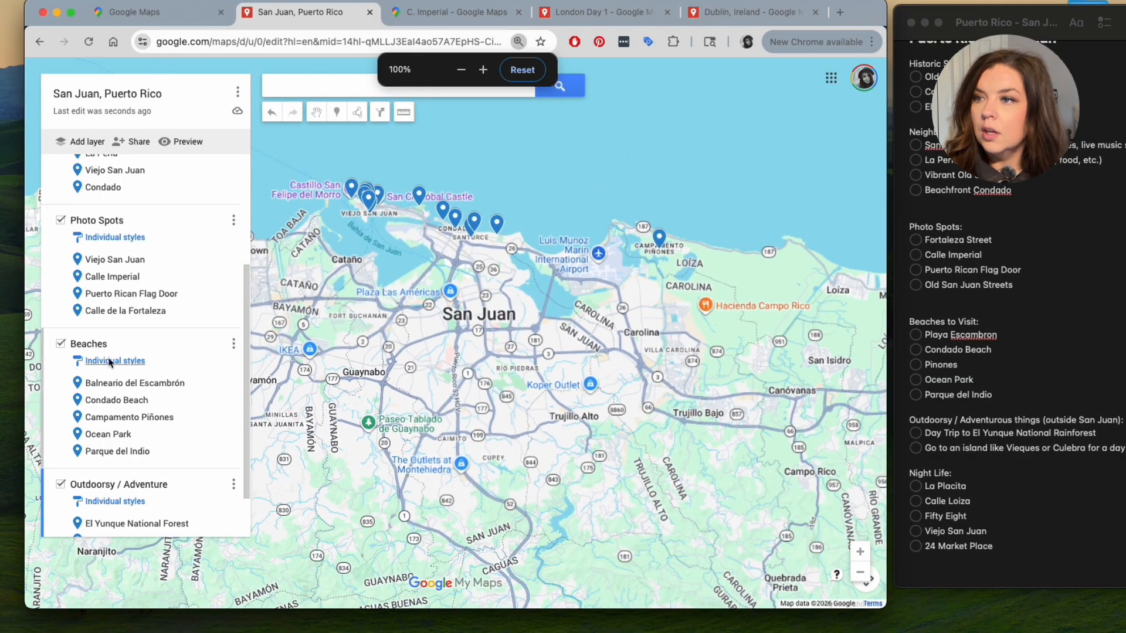
Add another layer to the trip map and name it "Night Life".
scroll(126, 310, "down", 2)
left_click(81, 142)
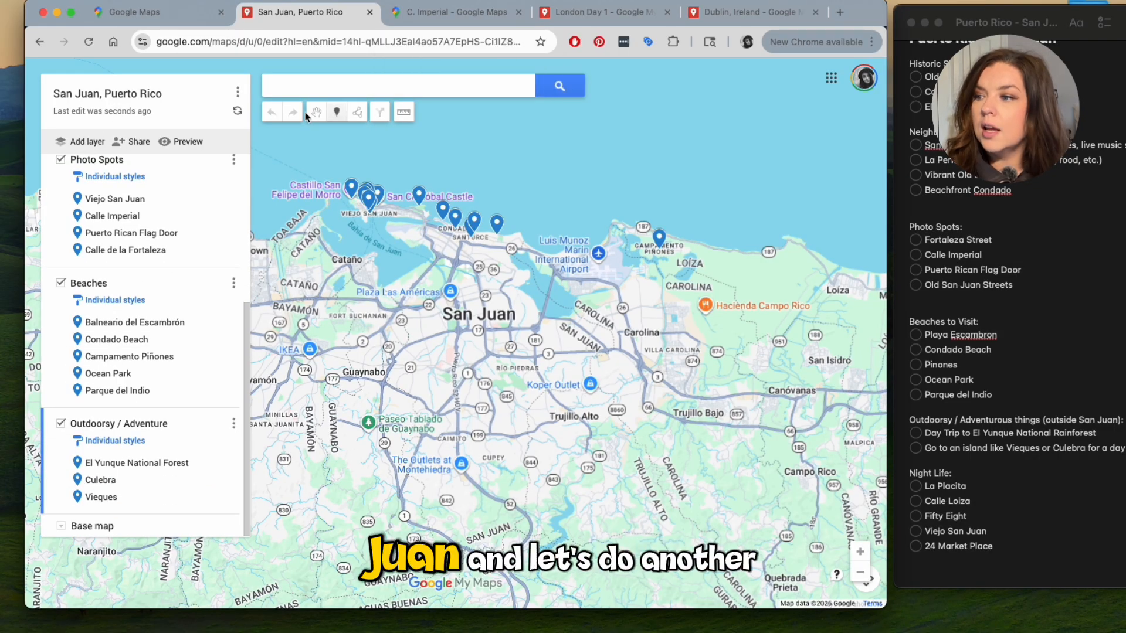
left_click(234, 433)
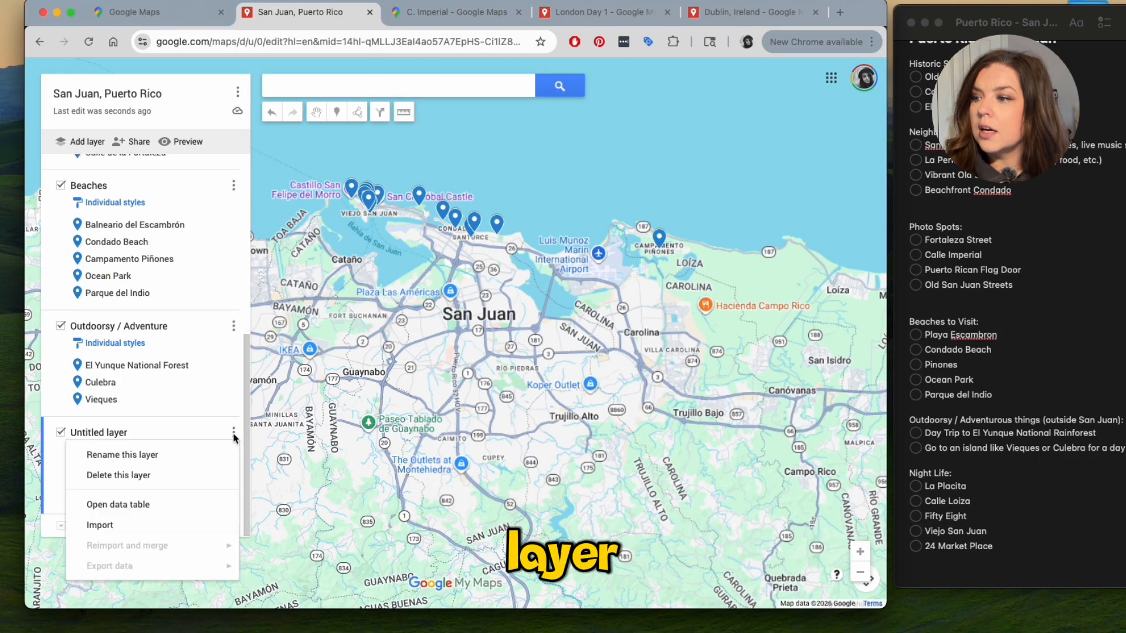
left_click(156, 455)
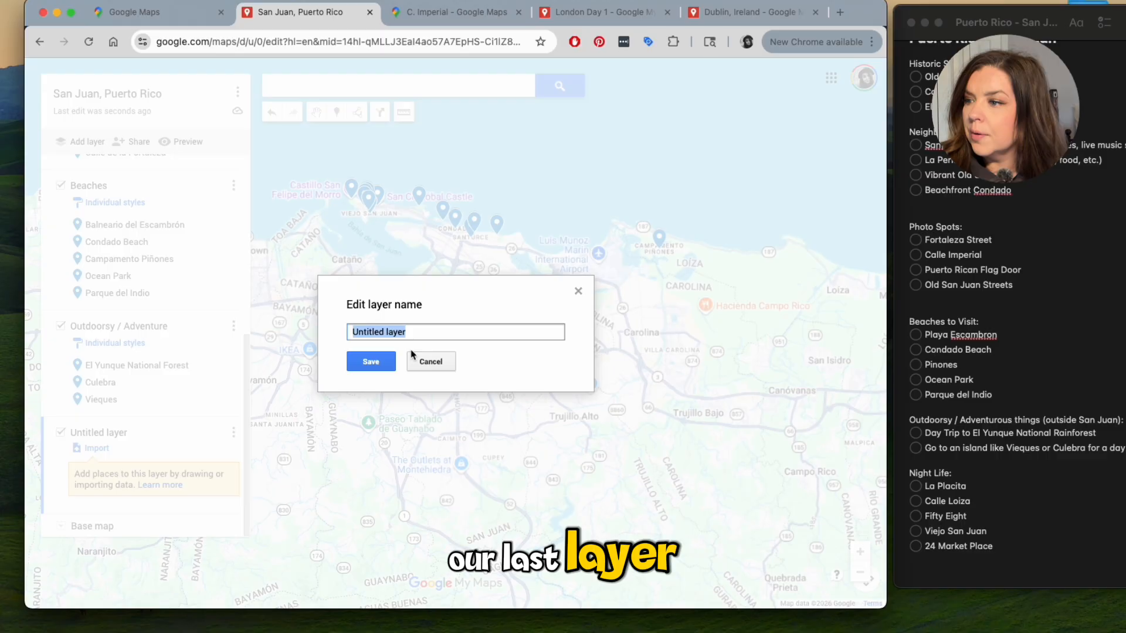
type("Night Life")
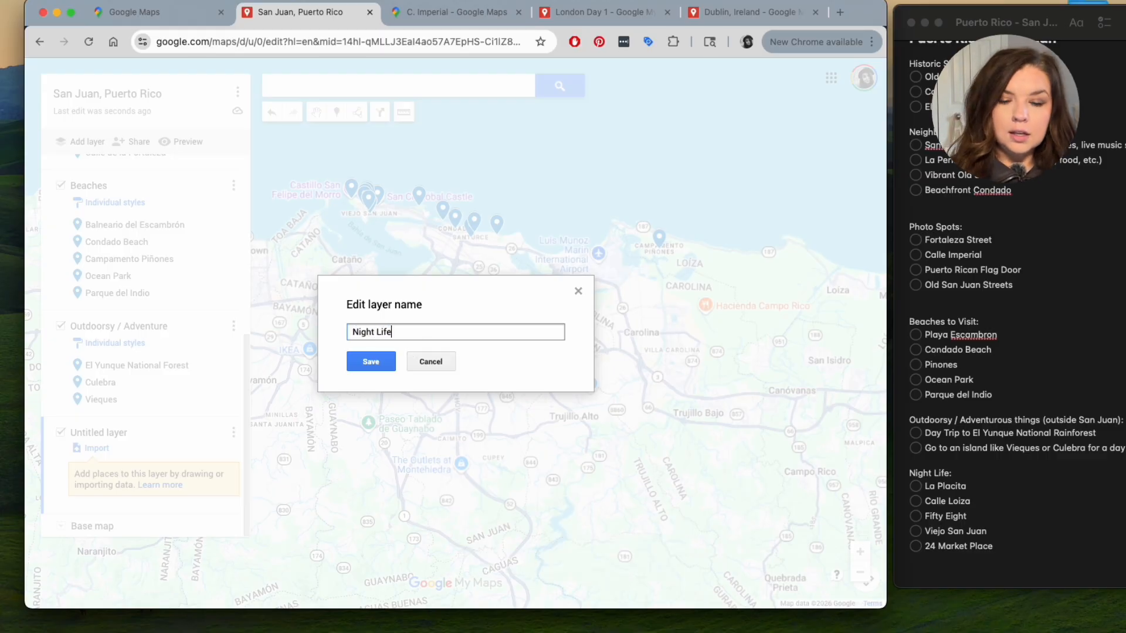
left_click(371, 361)
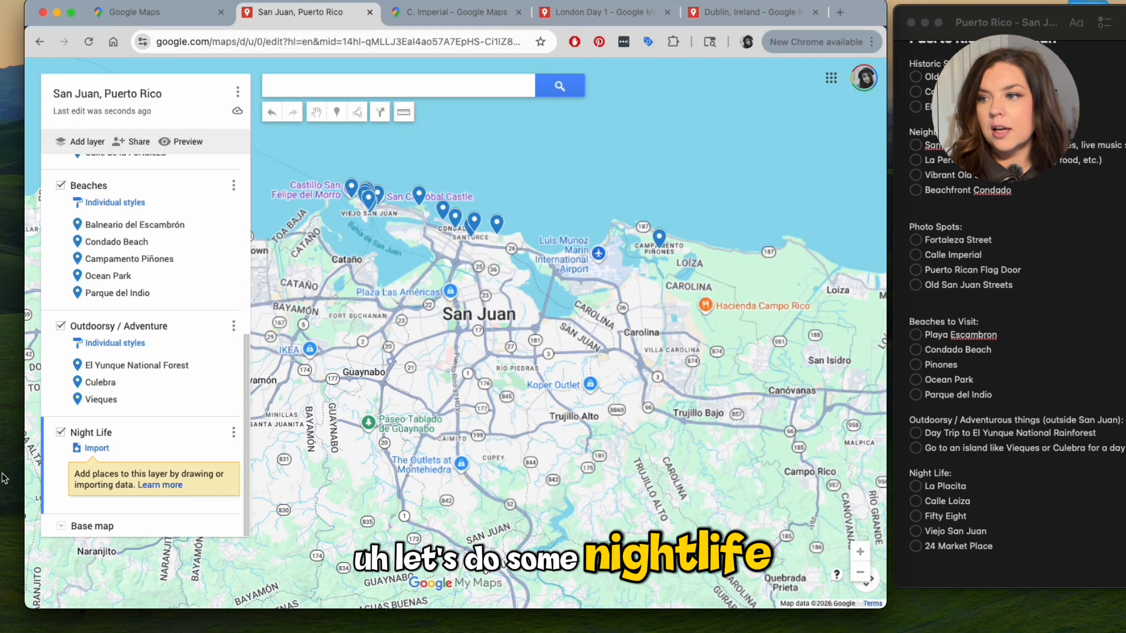
Find La Placita de Santurce, check its page in Google Maps, and add it to the Night Life layer.
left_click(312, 86)
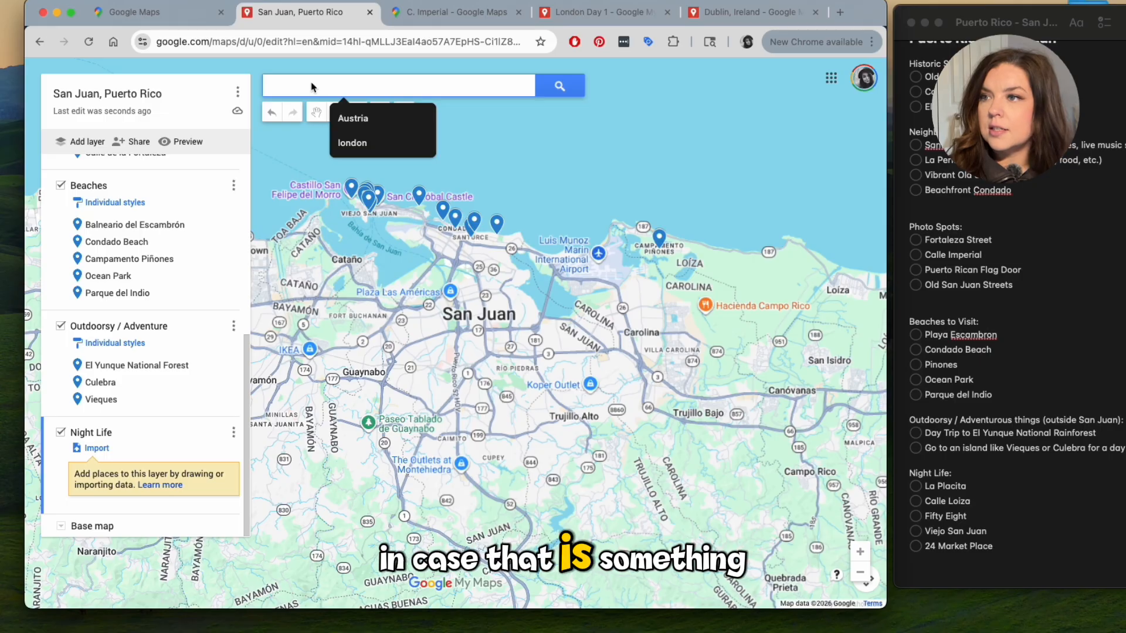
type("La Placita")
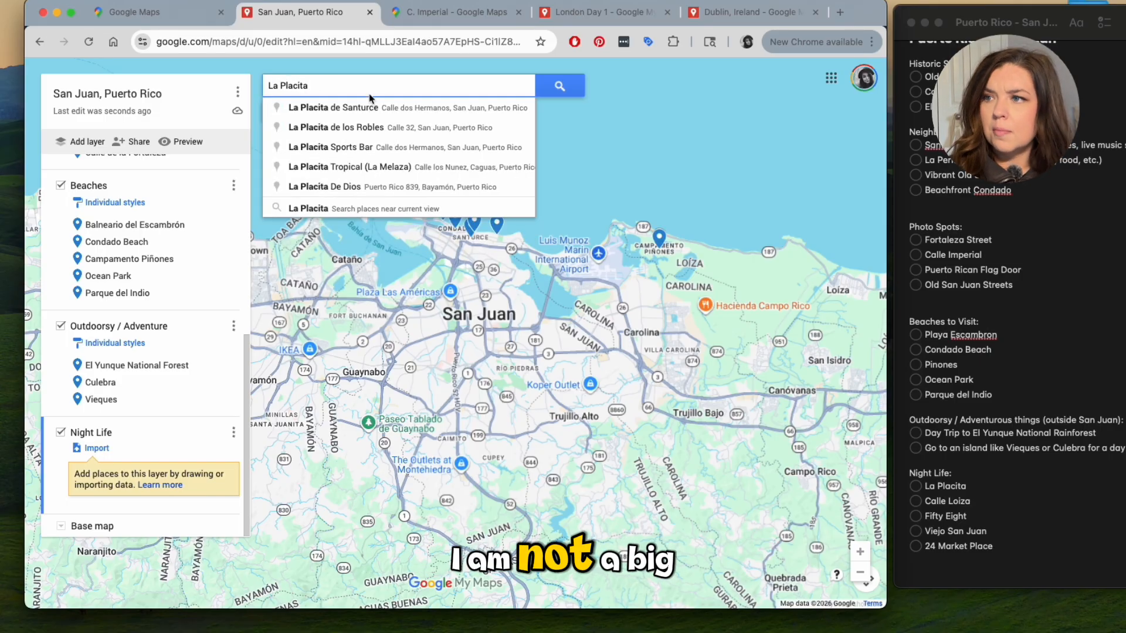
left_click(456, 108)
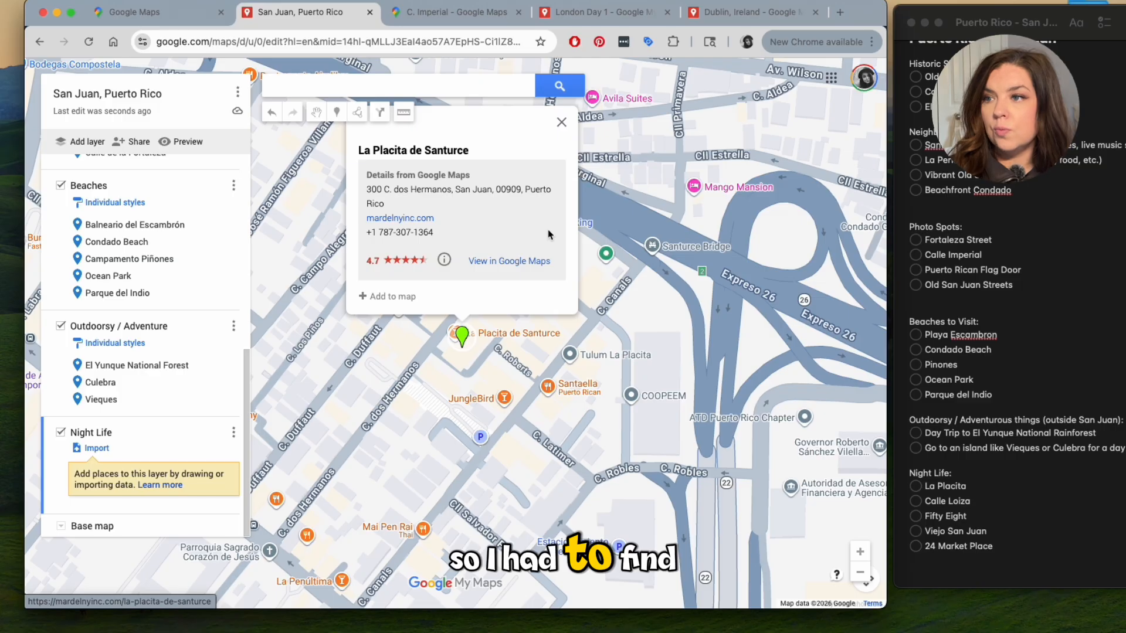
left_click(501, 261)
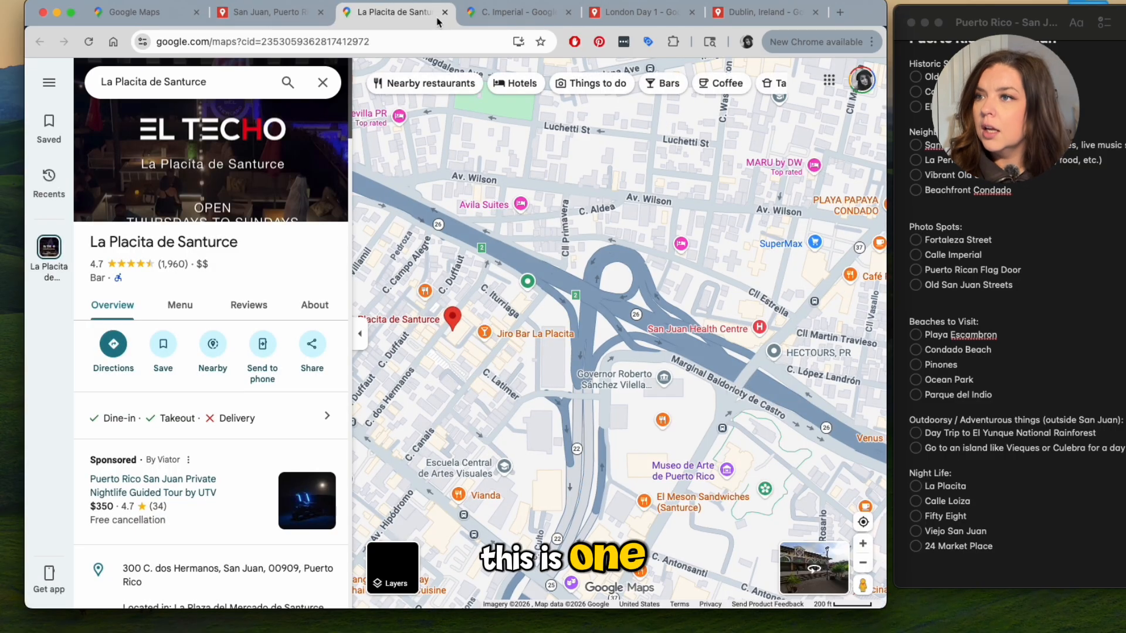
left_click(445, 12)
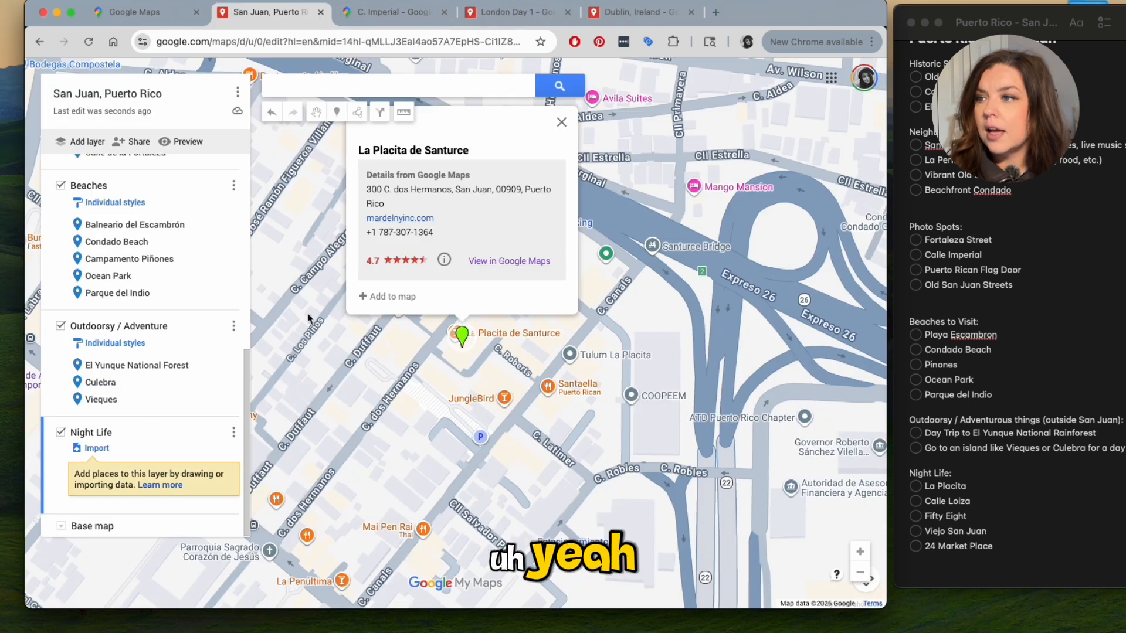
Search for Calle Loíza in San Juan and add it to the Night Life layer.
left_click(354, 94)
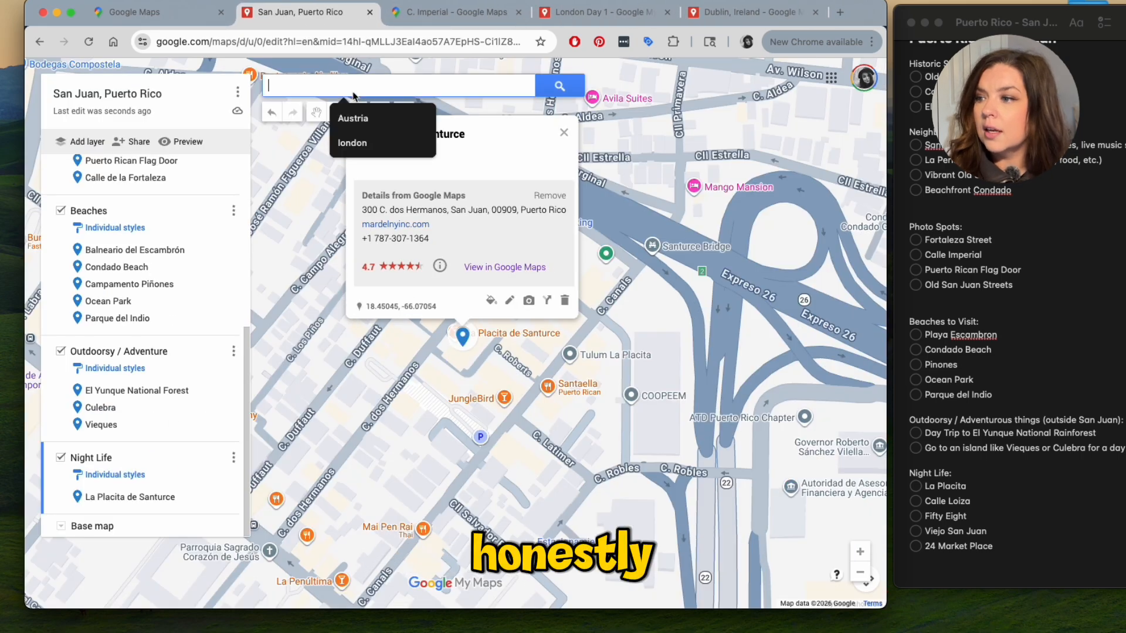
type("Calle Loiz")
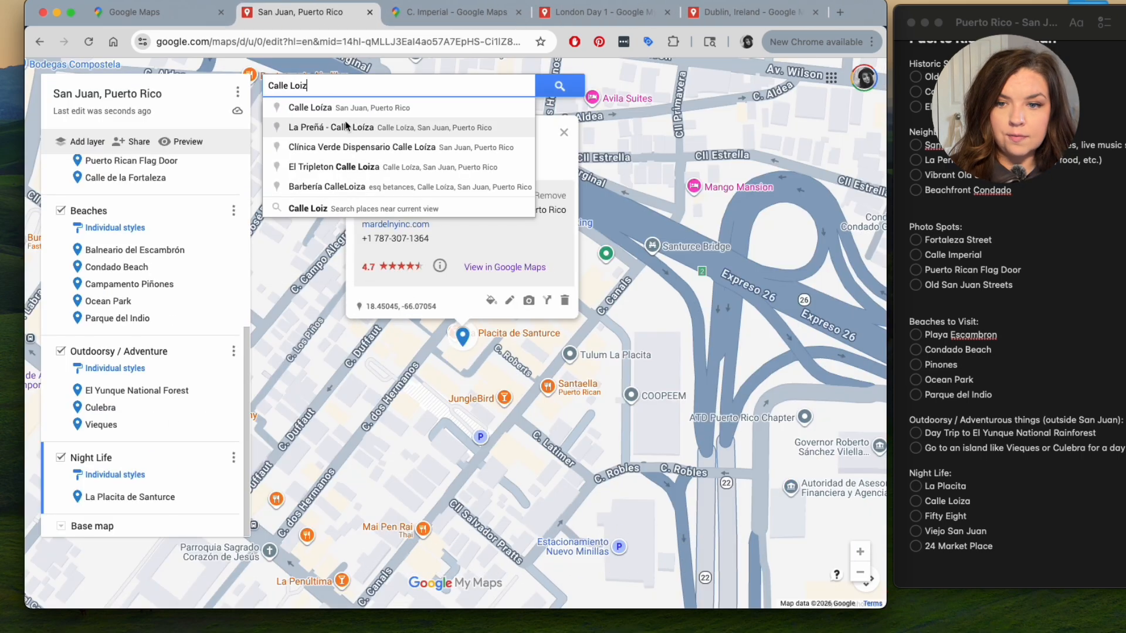
left_click(346, 126)
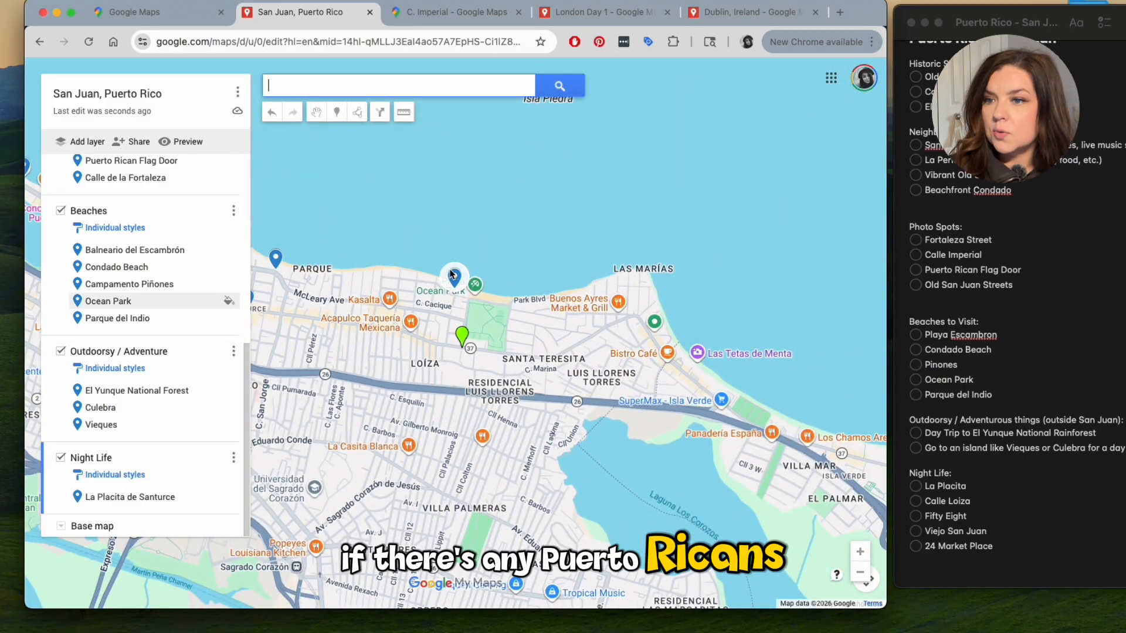
left_click(462, 335)
left_click(403, 299)
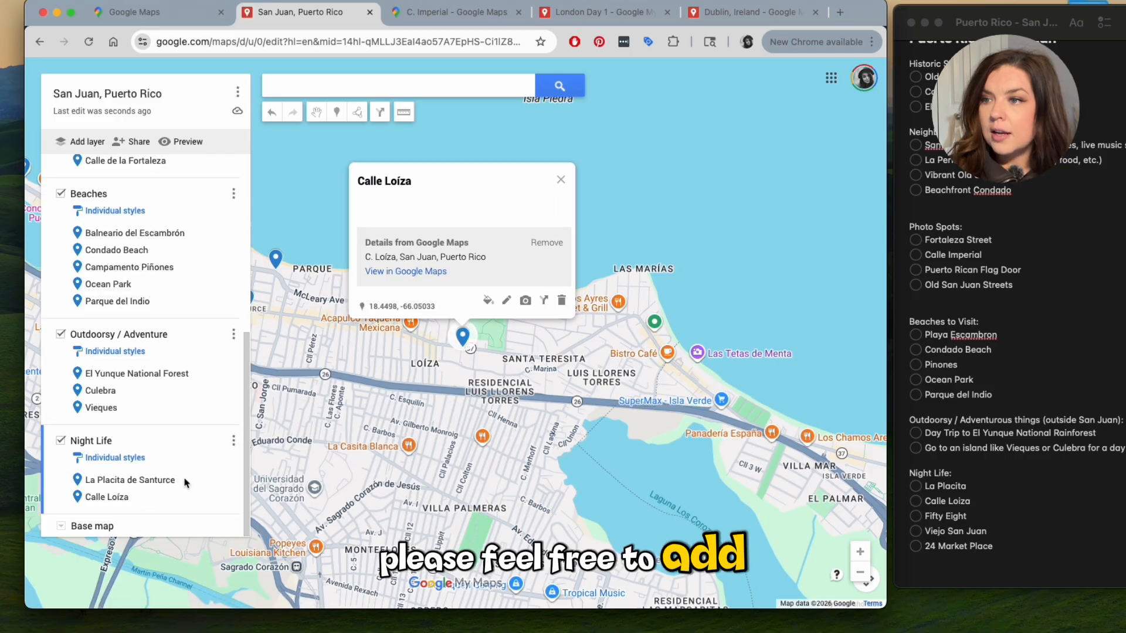
Find Fifty Eight on Ashford Avenue and add it to the Night Life layer.
left_click(360, 89)
type("Fifty")
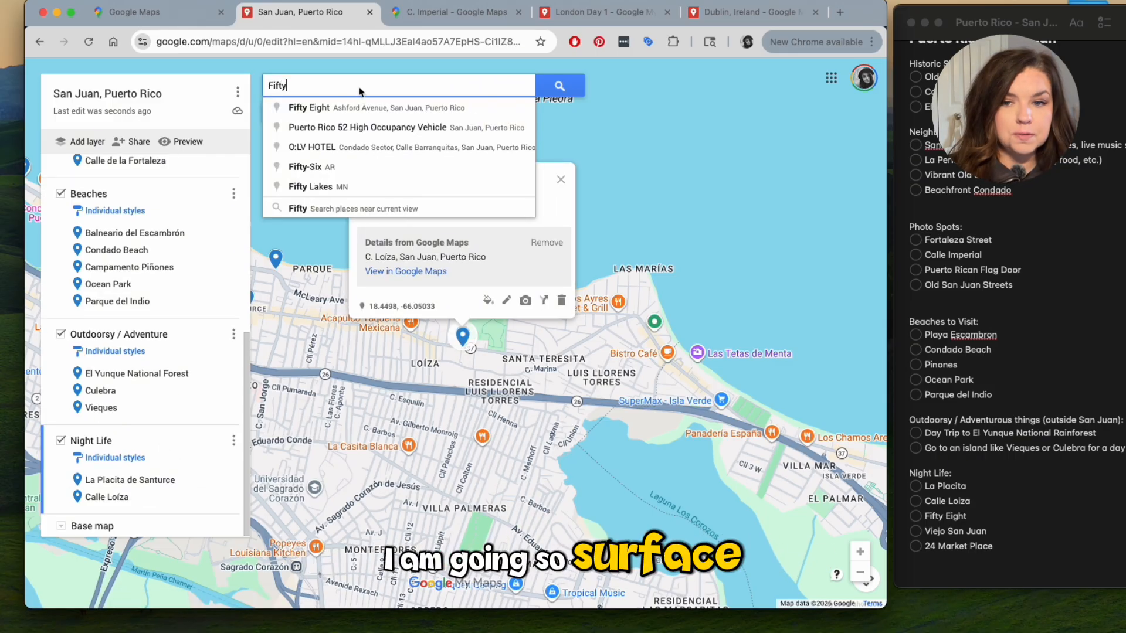
left_click(368, 108)
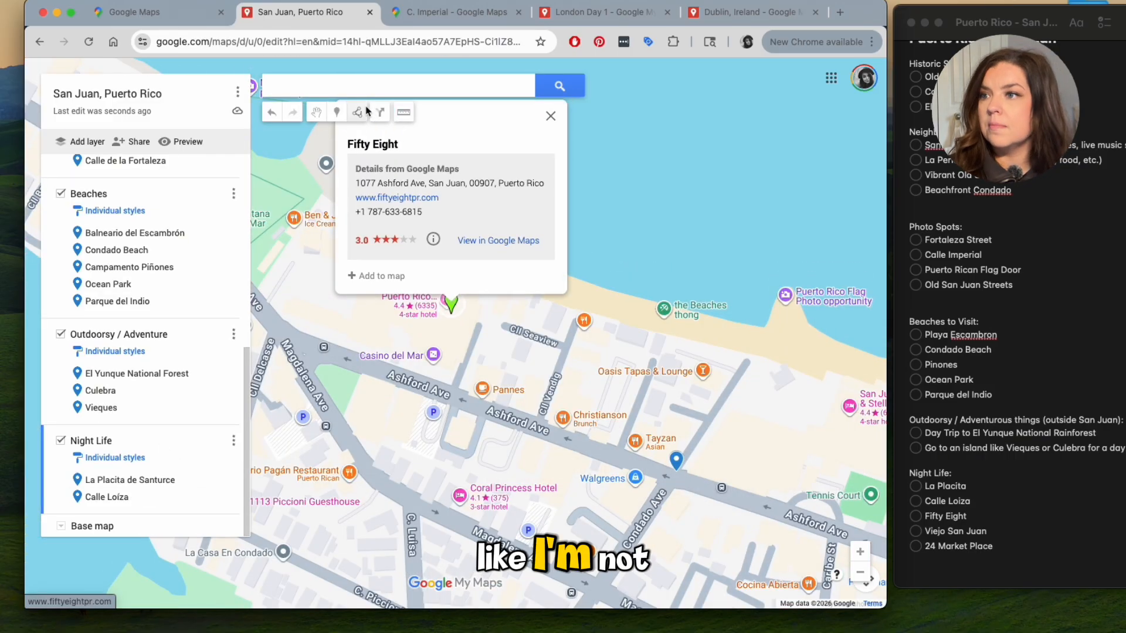
left_click(403, 274)
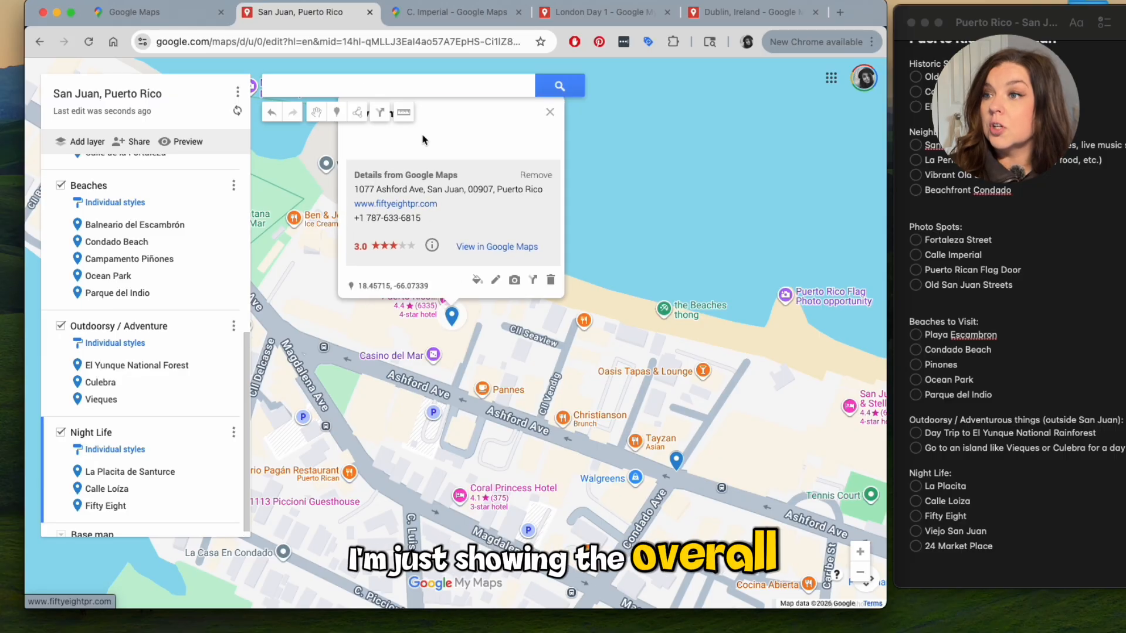
Search for Viejo San Juan as a new place, add it to the Night Life layer and close its details.
left_click(366, 88)
type("V")
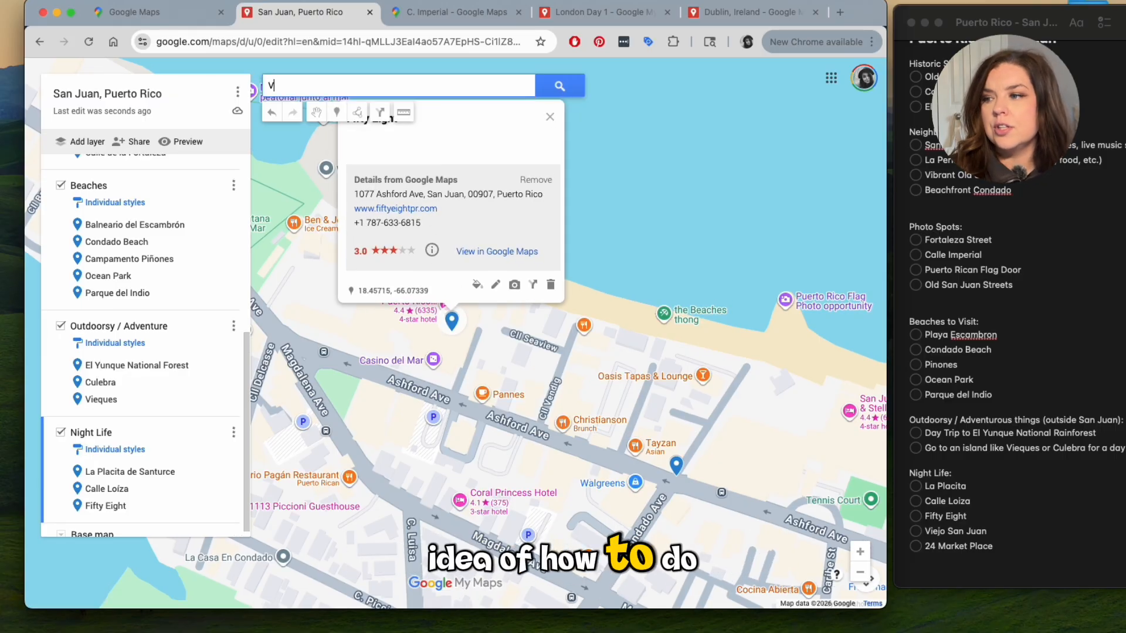
type("iejo")
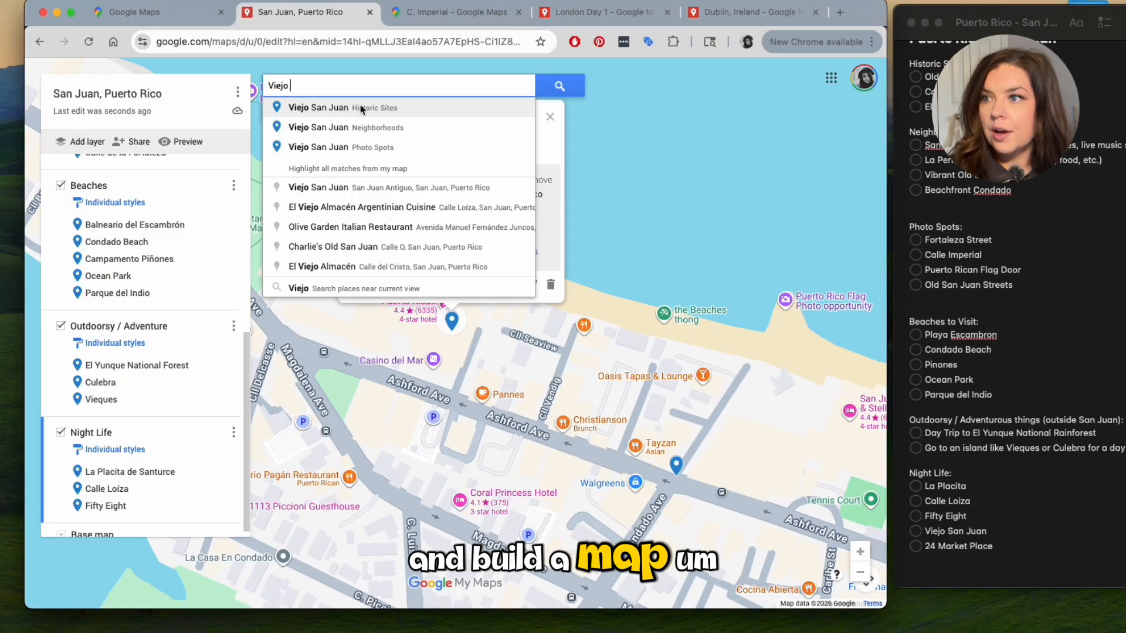
left_click(428, 188)
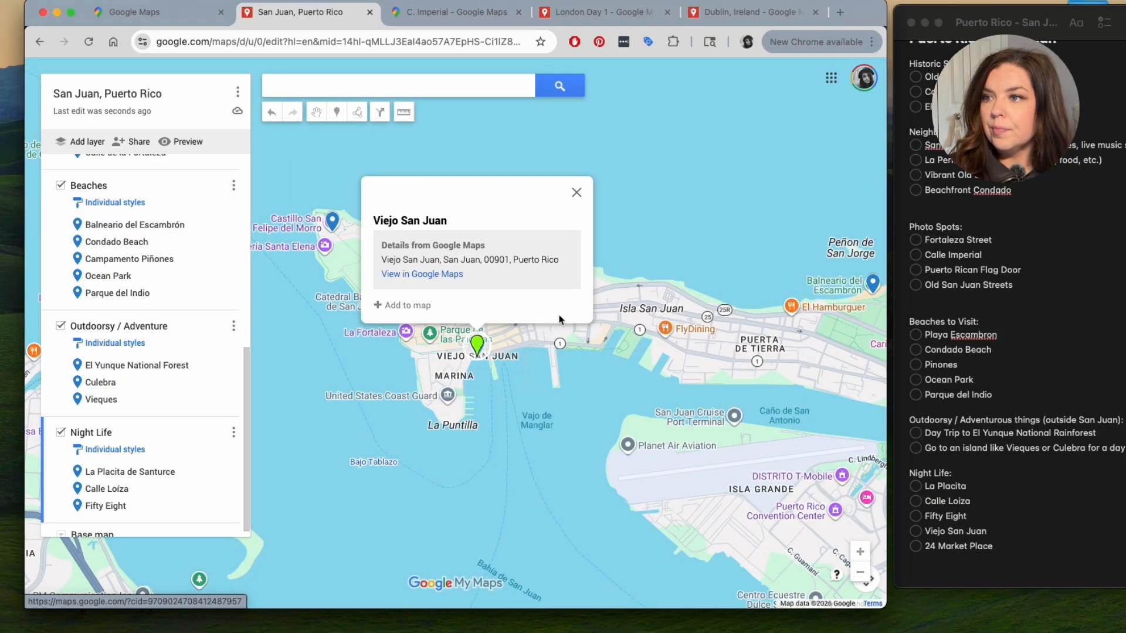
left_click(394, 306)
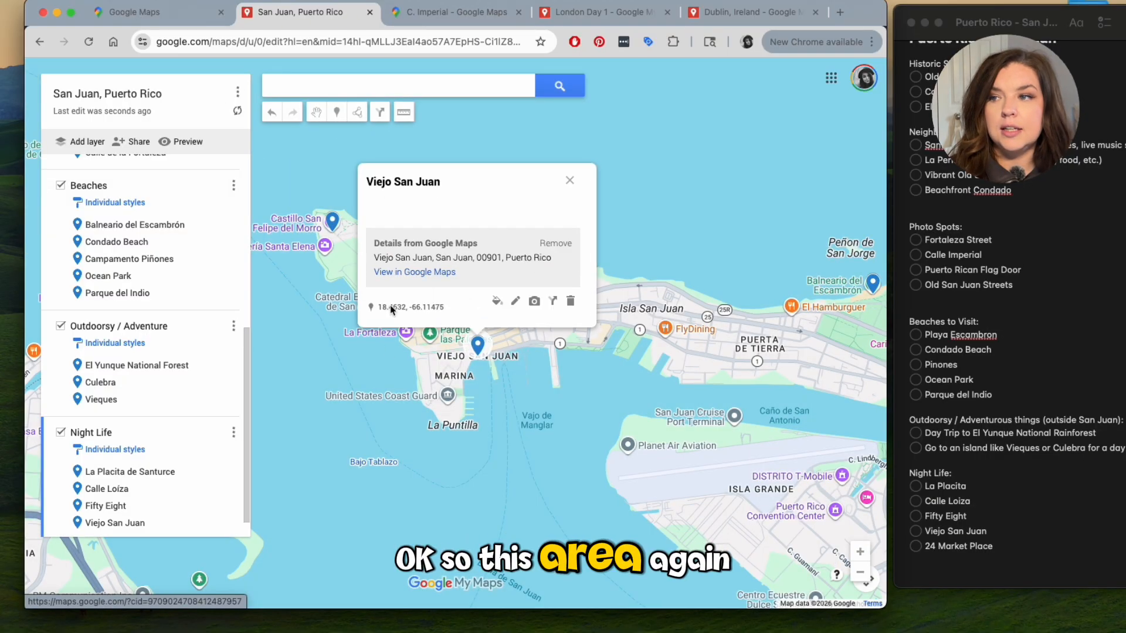
scroll(199, 445, "down", 1)
left_click(576, 188)
Find 24 Market Place Hato Rey on Av. Carlos E. Chardón, add it to the Night Life layer and close the open place details.
left_click(455, 93)
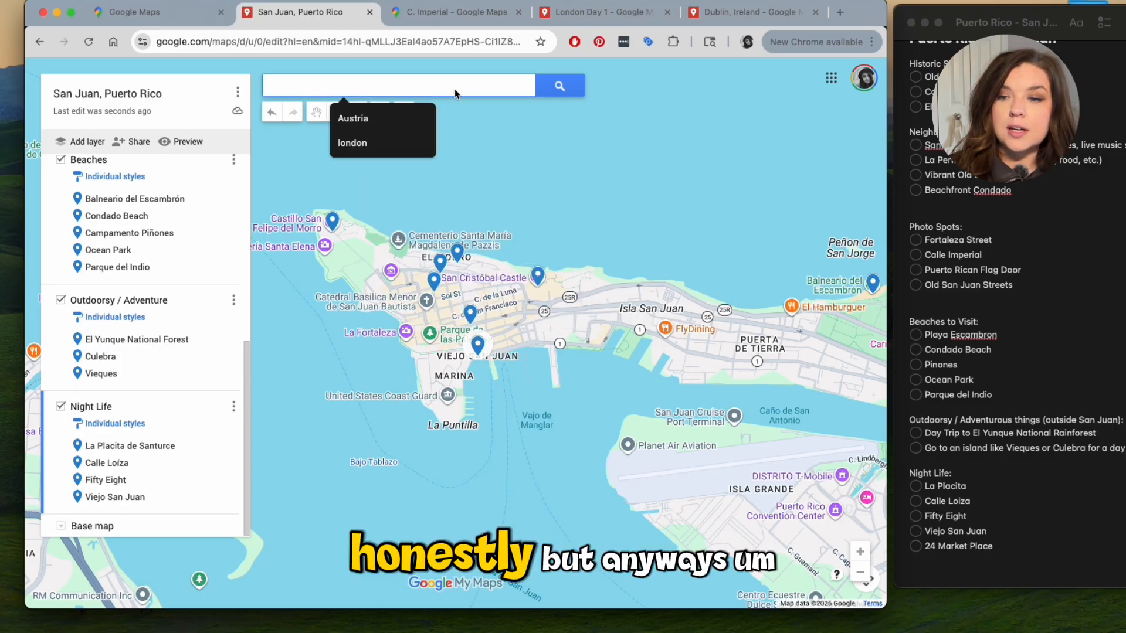
type("24")
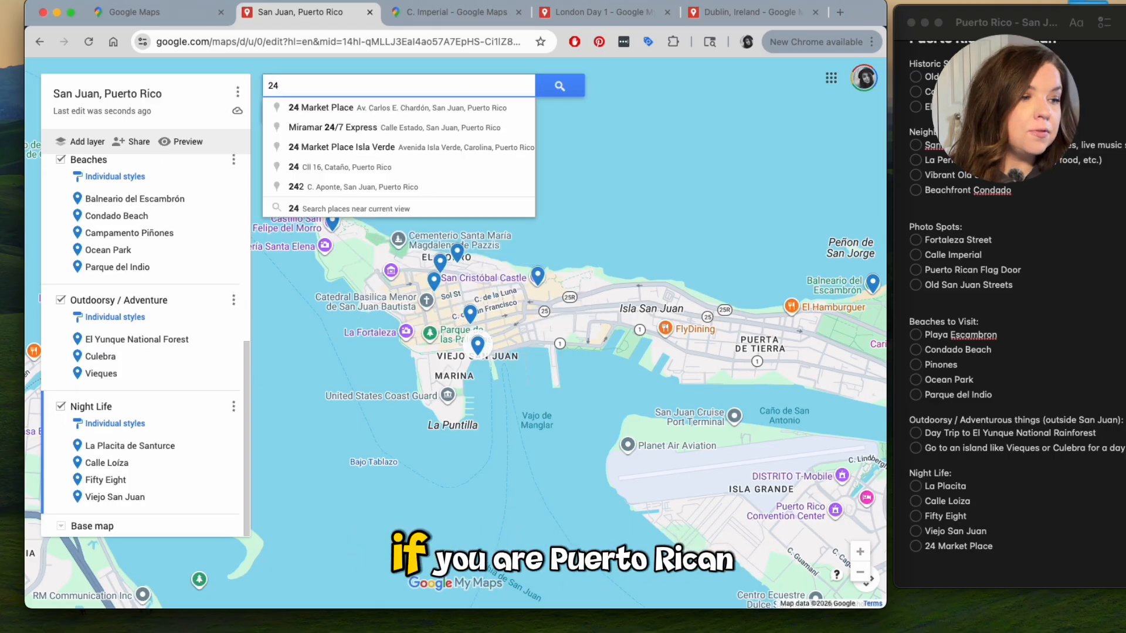
left_click(493, 108)
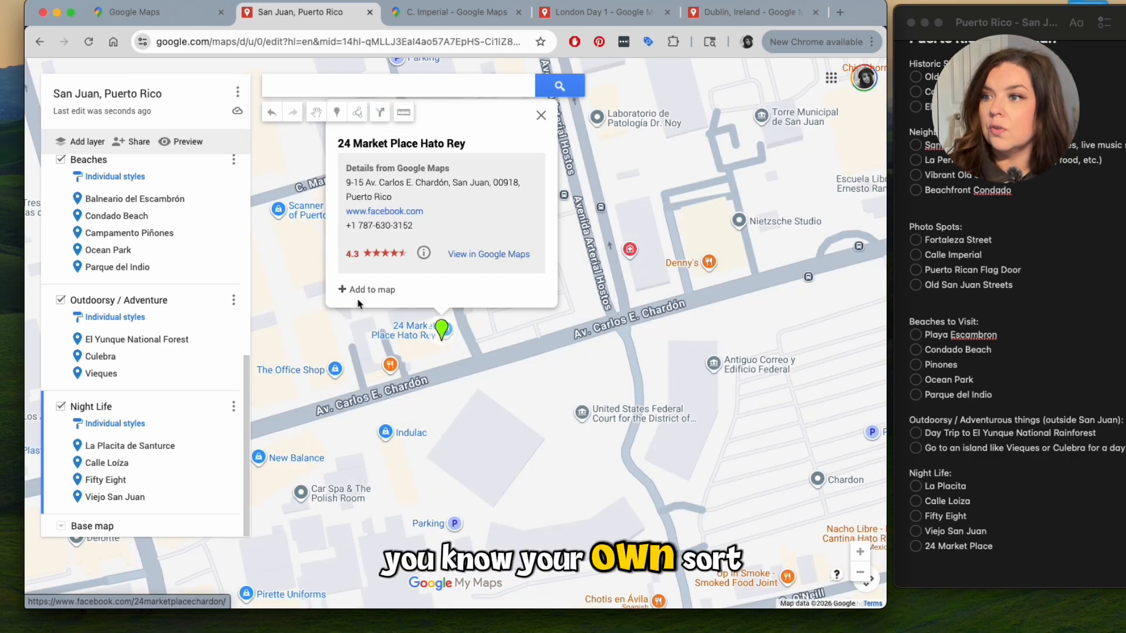
left_click(362, 290)
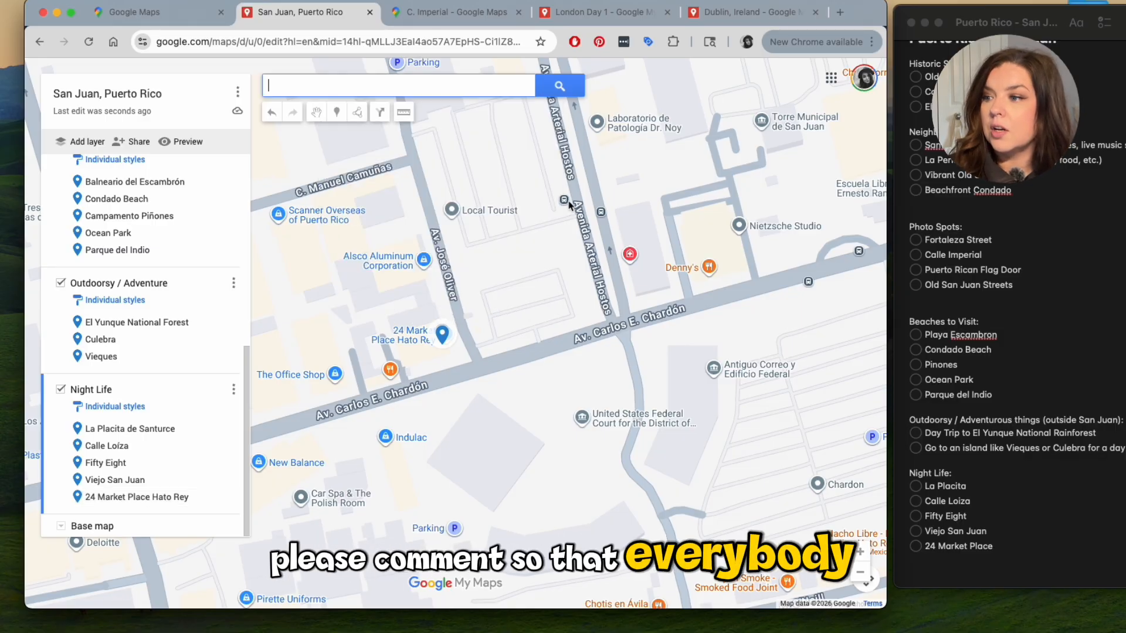
left_click(547, 116)
left_click(600, 212)
scroll(458, 328, "down", 5)
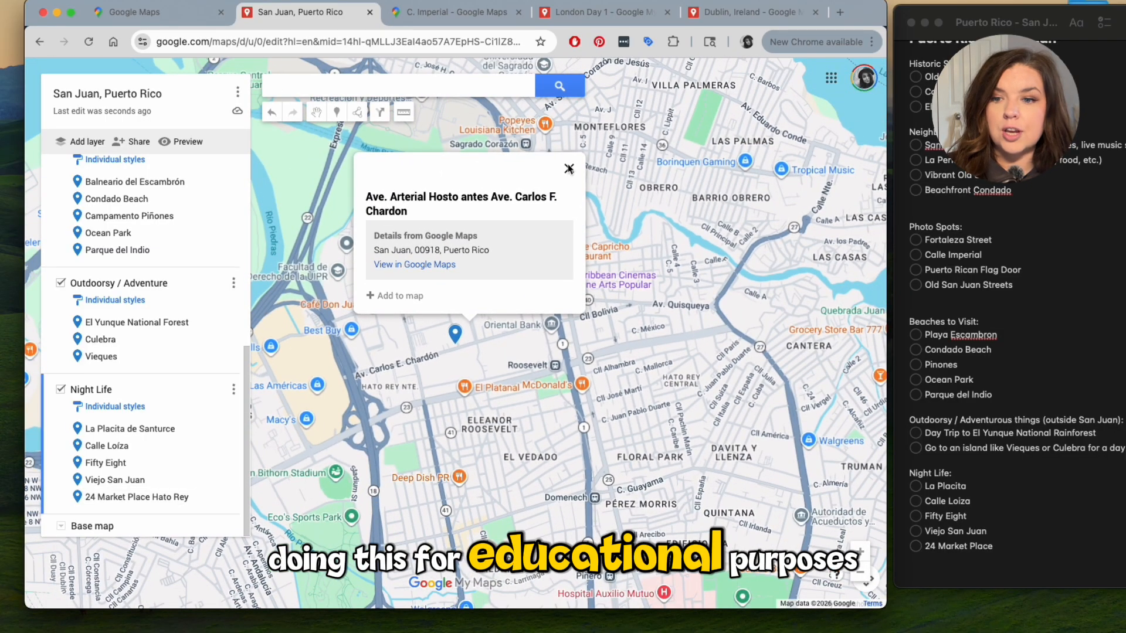
left_click(568, 169)
Examine how the saved pins spread across San Juan and review the places listed in every layer.
left_click(860, 574)
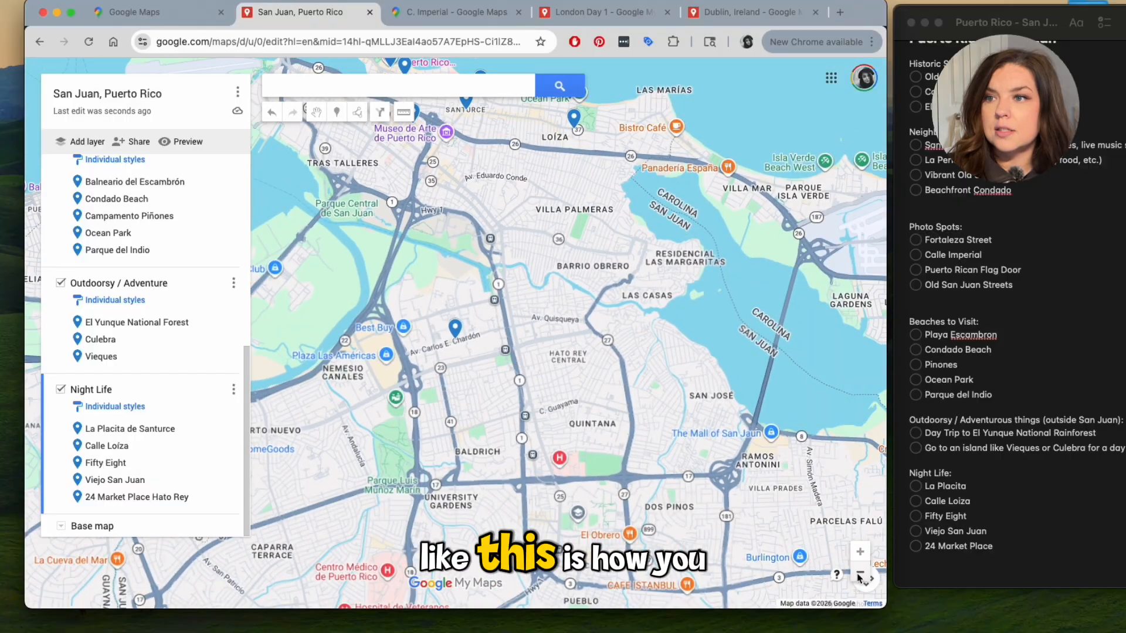
left_click_drag(470, 246, 727, 545)
left_click_drag(639, 563, 639, 412)
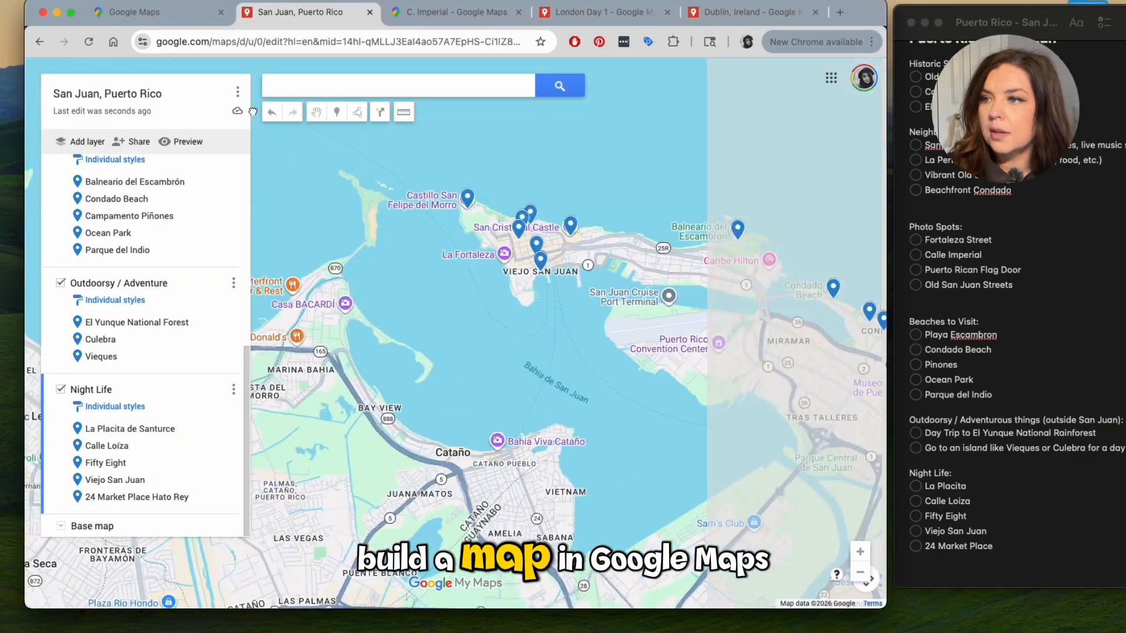
scroll(448, 171, "down", 3)
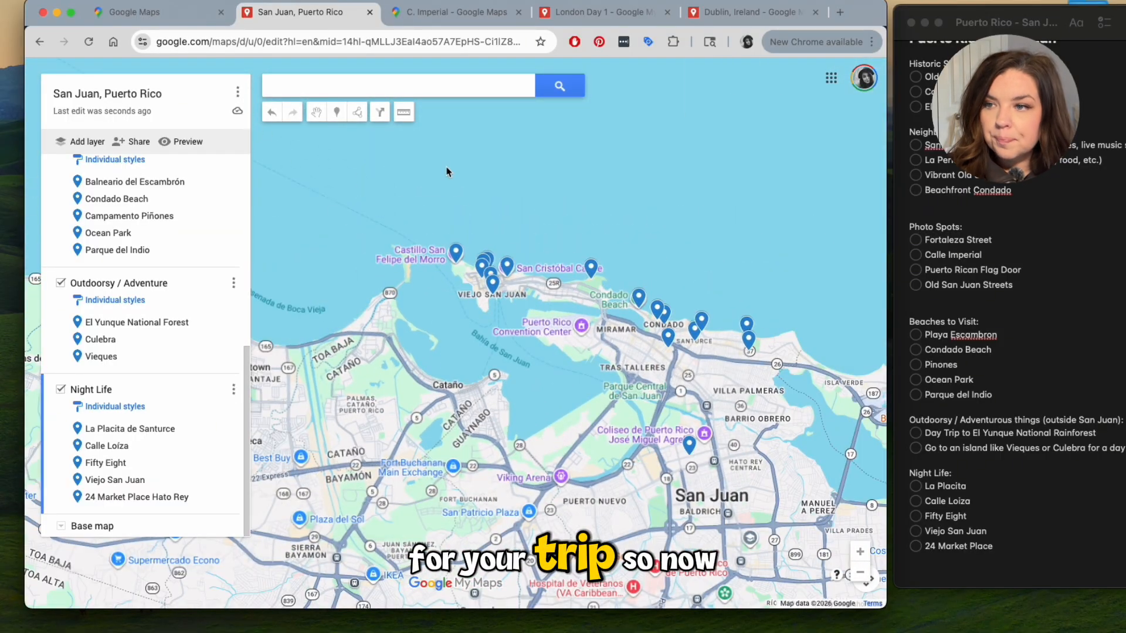
scroll(122, 376, "up", 3)
scroll(122, 376, "up", 4)
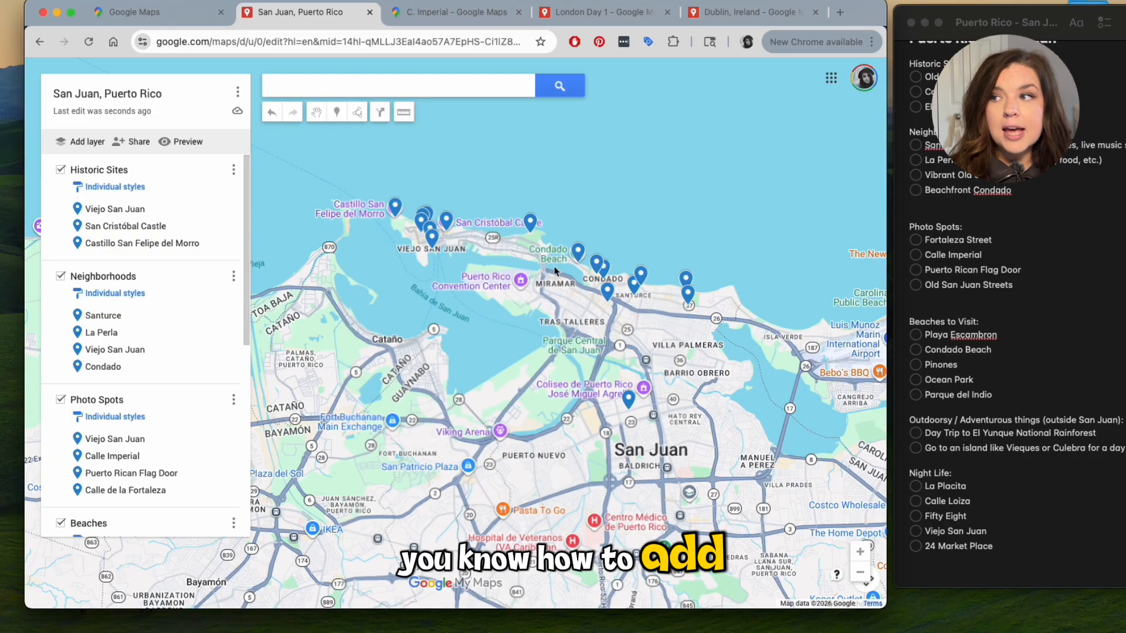
left_click_drag(402, 475, 482, 437)
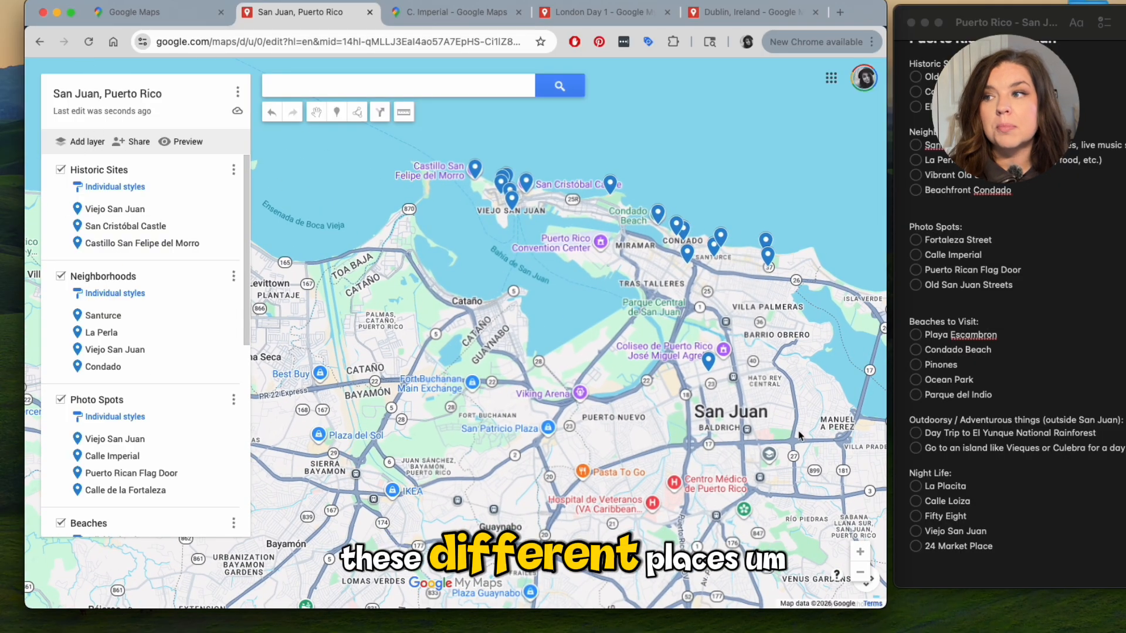
scroll(79, 381, "down", 10)
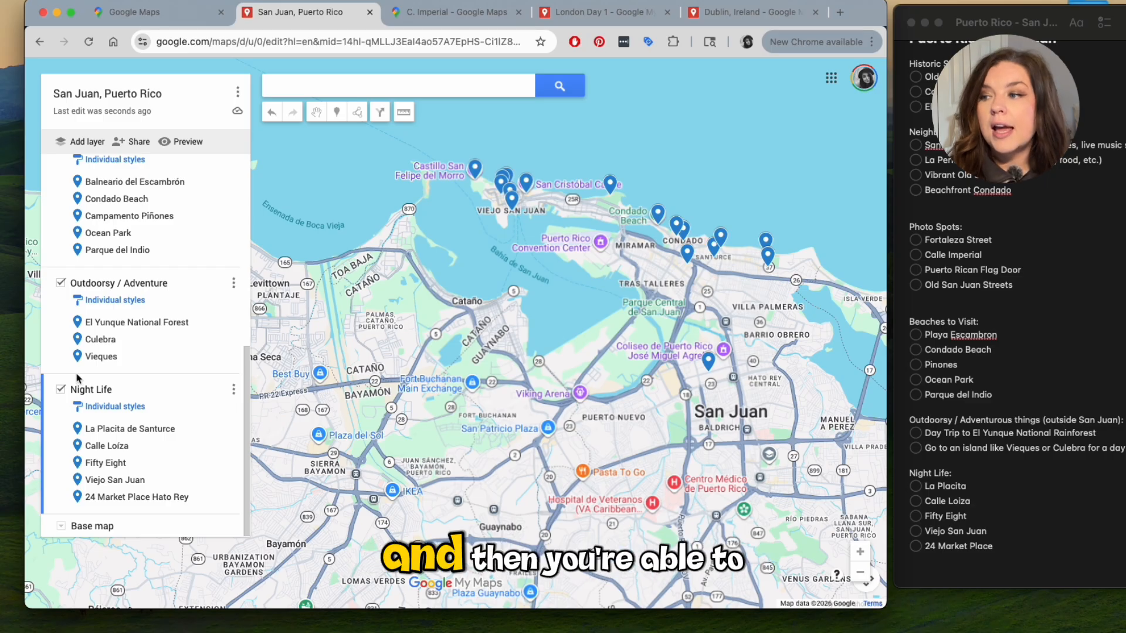
scroll(88, 234, "up", 10)
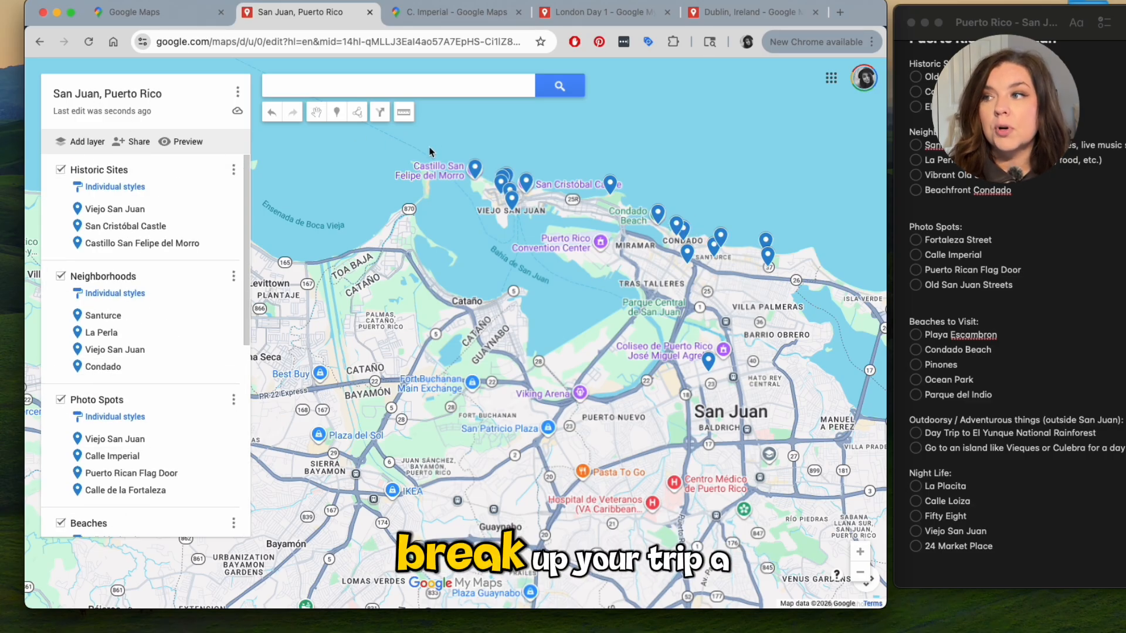
scroll(543, 134, "right", 5)
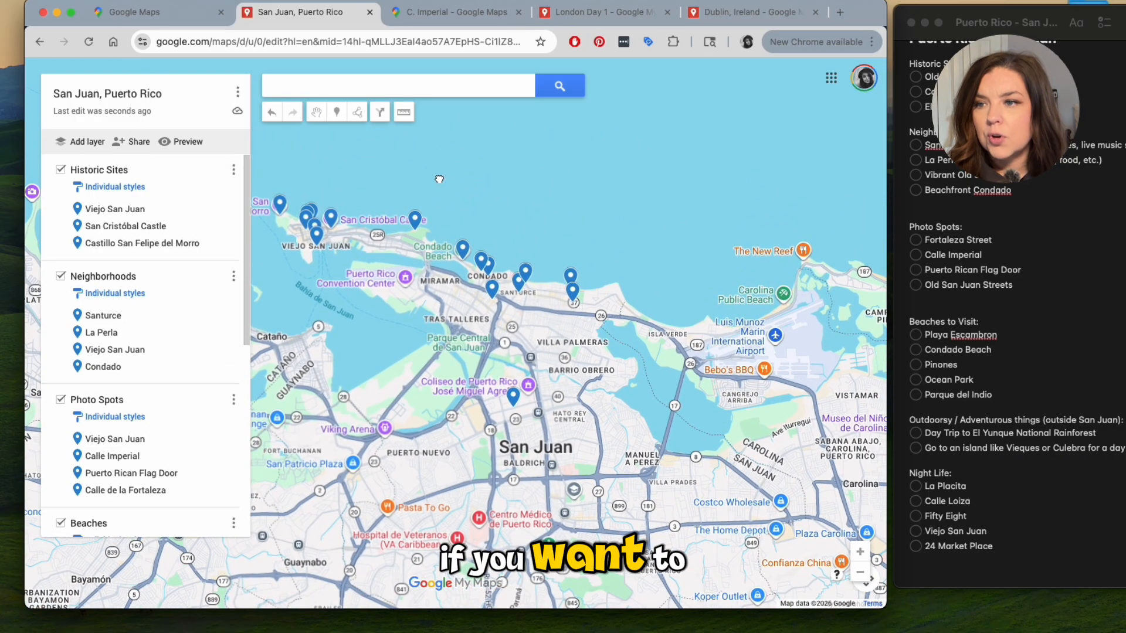
Compare the San Juan map's category layers with the single-day route on the London Day 1 map.
left_click(599, 12)
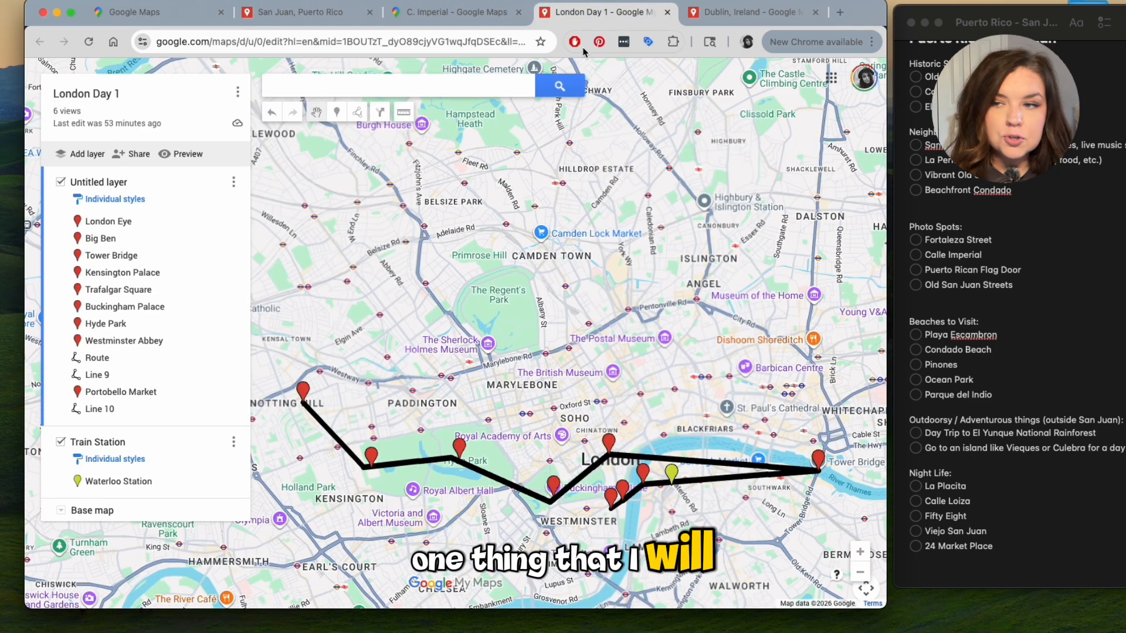
left_click_drag(393, 340, 427, 274)
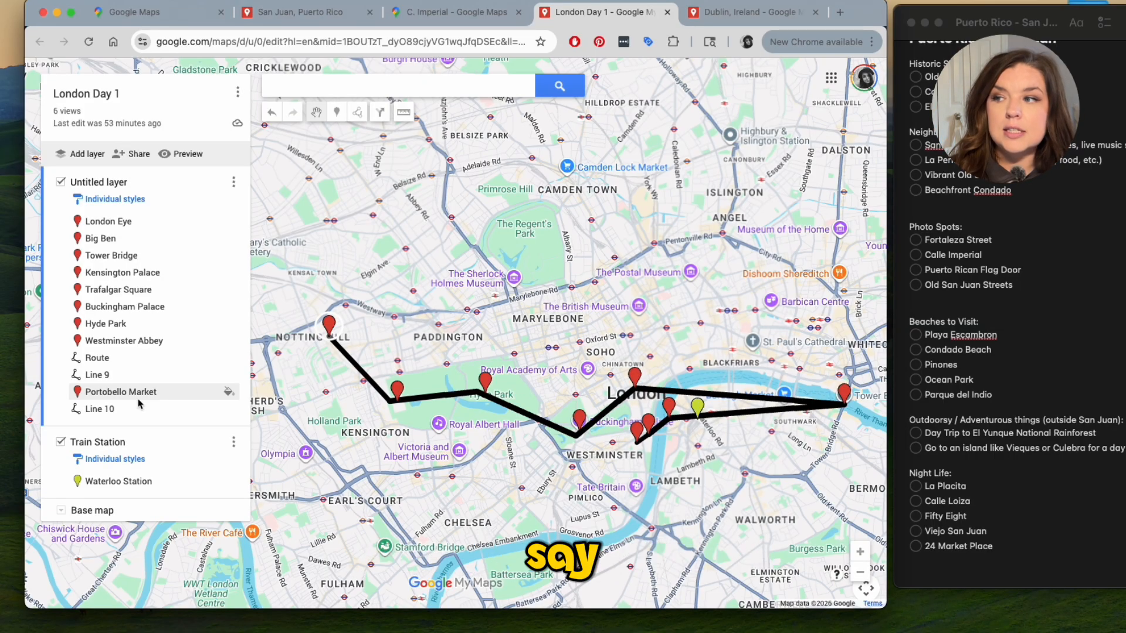
left_click(327, 14)
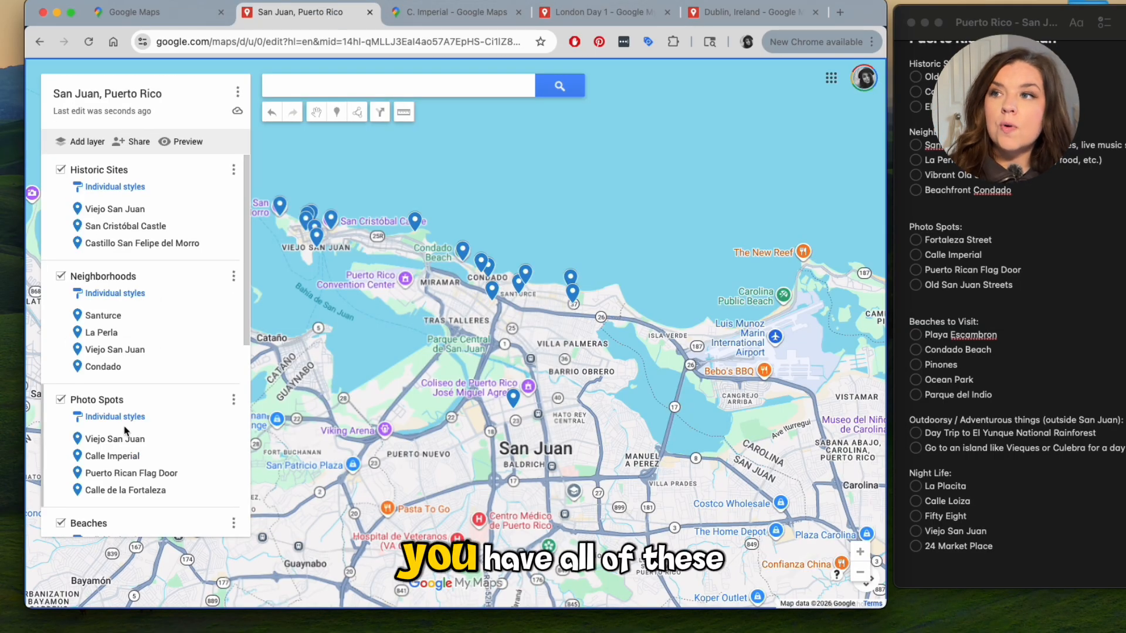
scroll(124, 434, "down", 8)
scroll(125, 444, "up", 3)
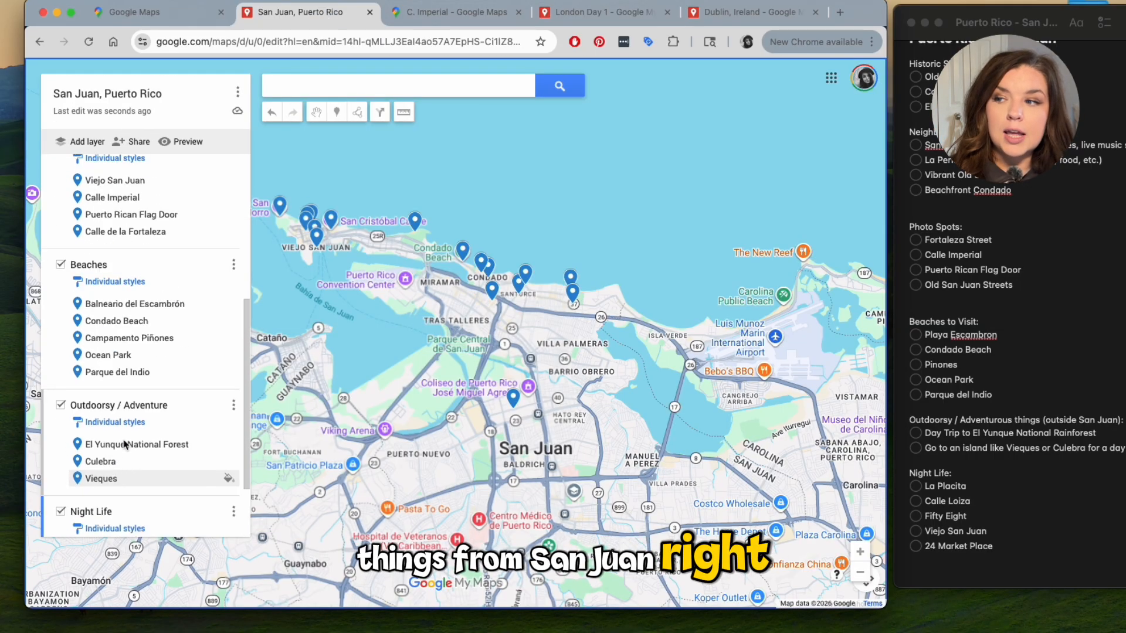
scroll(124, 444, "up", 6)
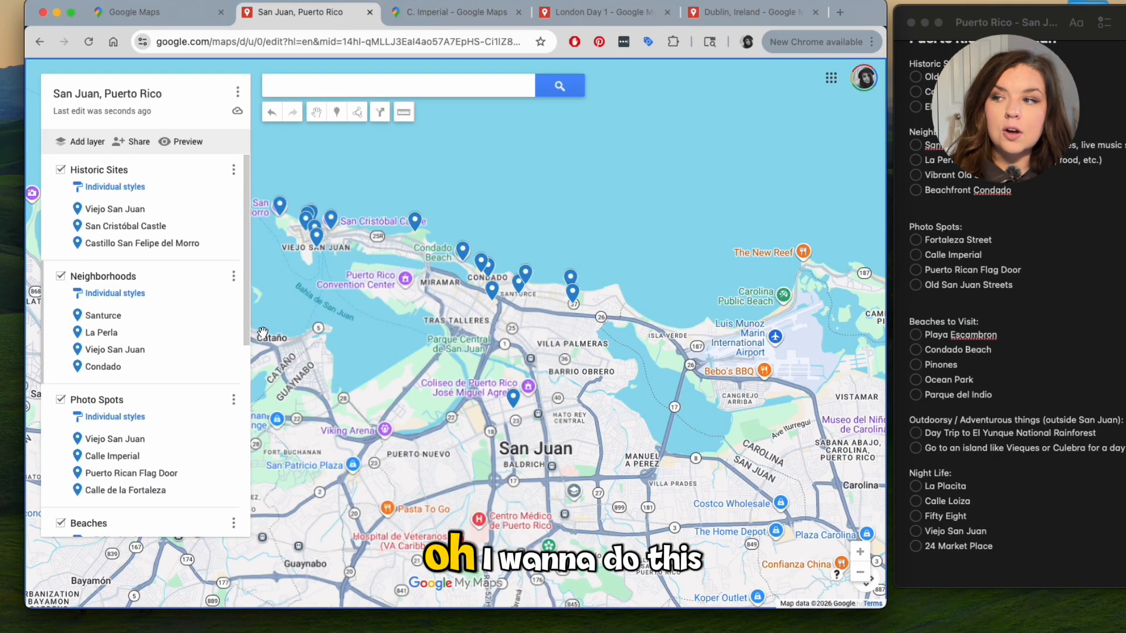
left_click(579, 26)
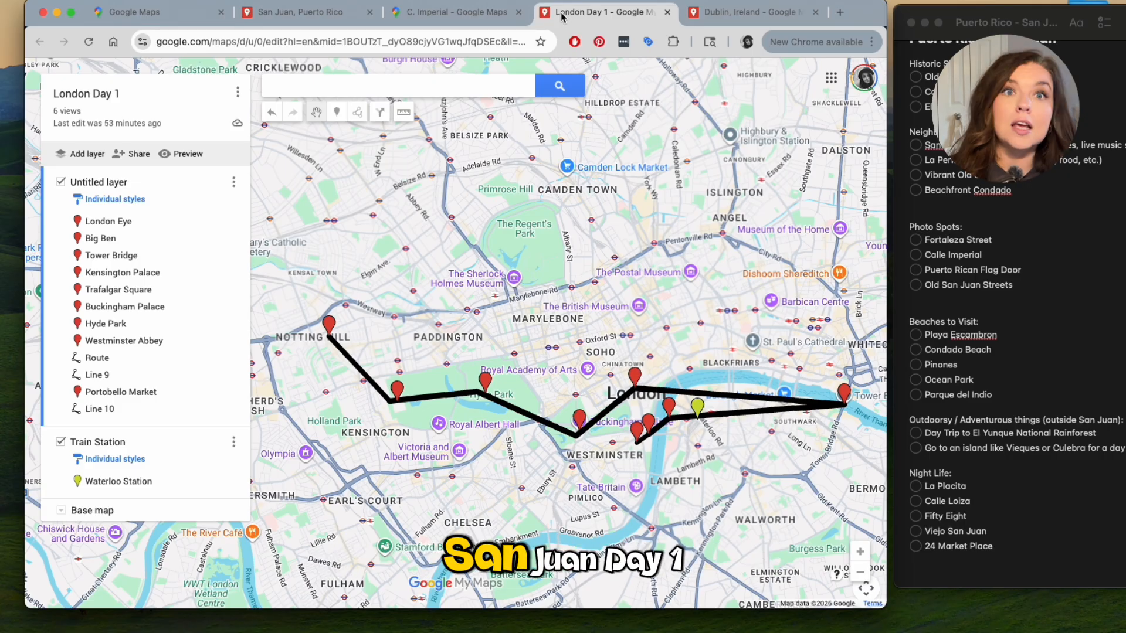
Place a marker at Camden Town on the London Day 1 map, name it Camden Town and save it.
left_click(330, 324)
left_click(427, 125)
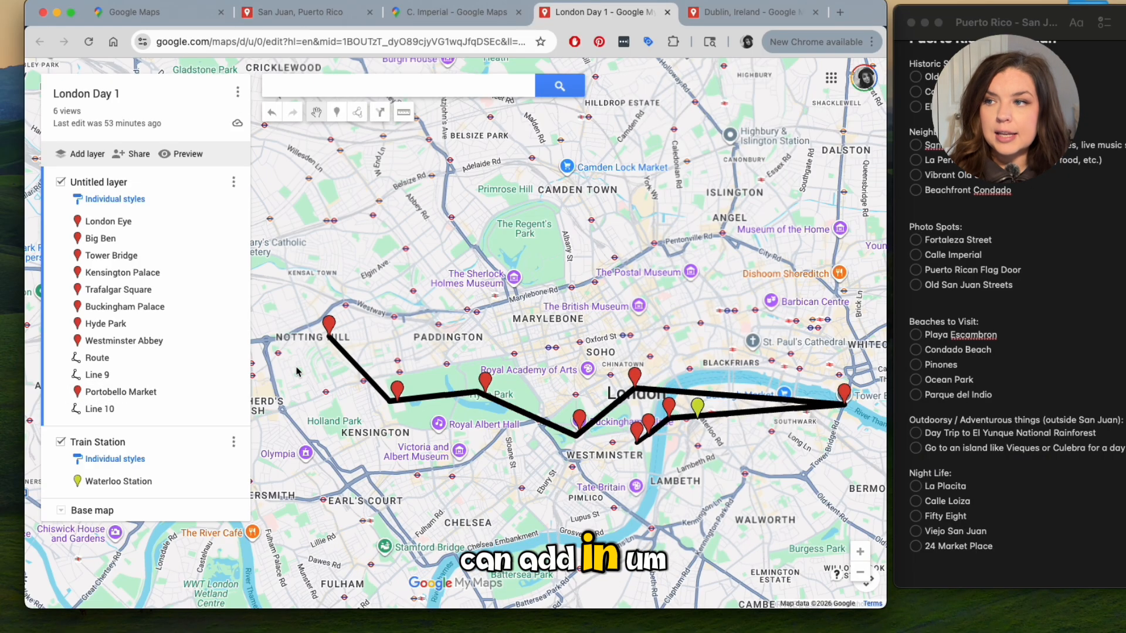
left_click(338, 113)
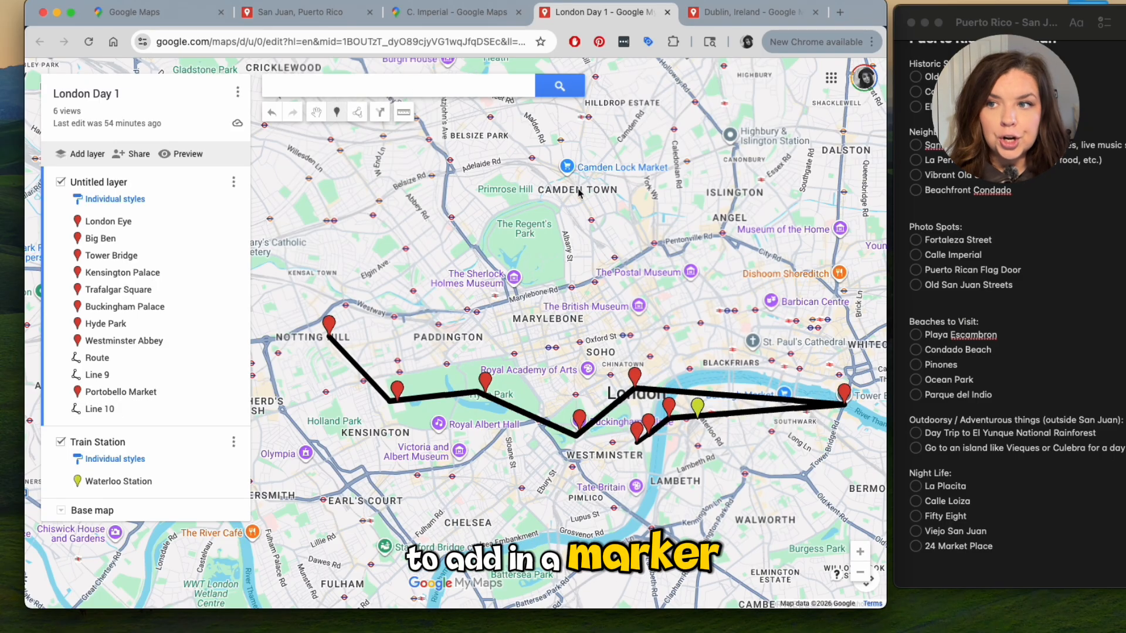
left_click(579, 187)
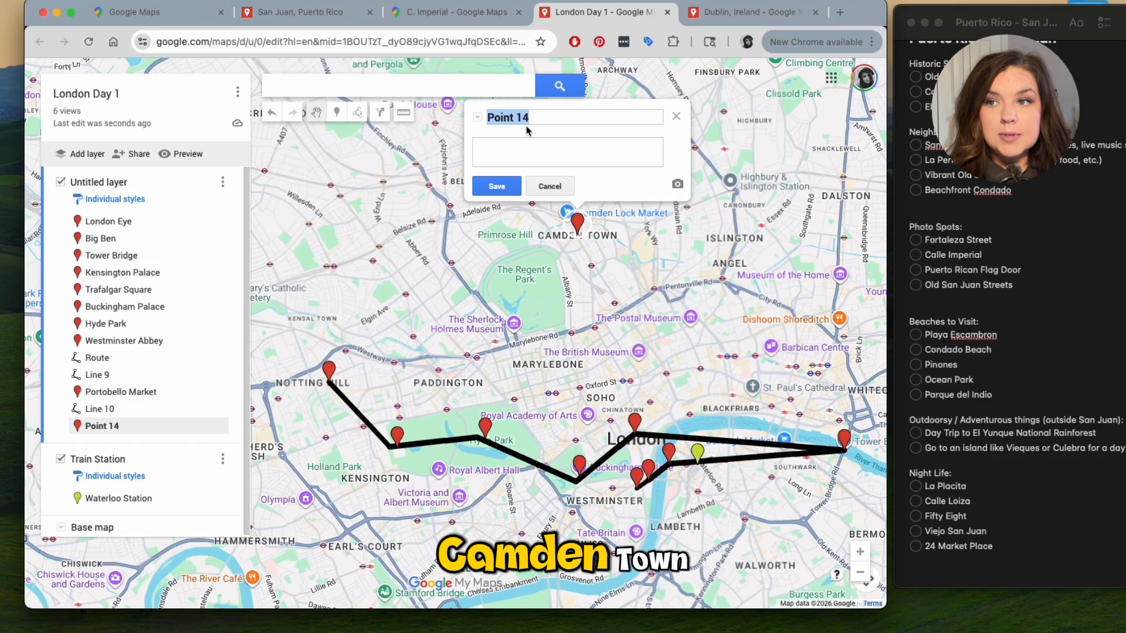
type("c")
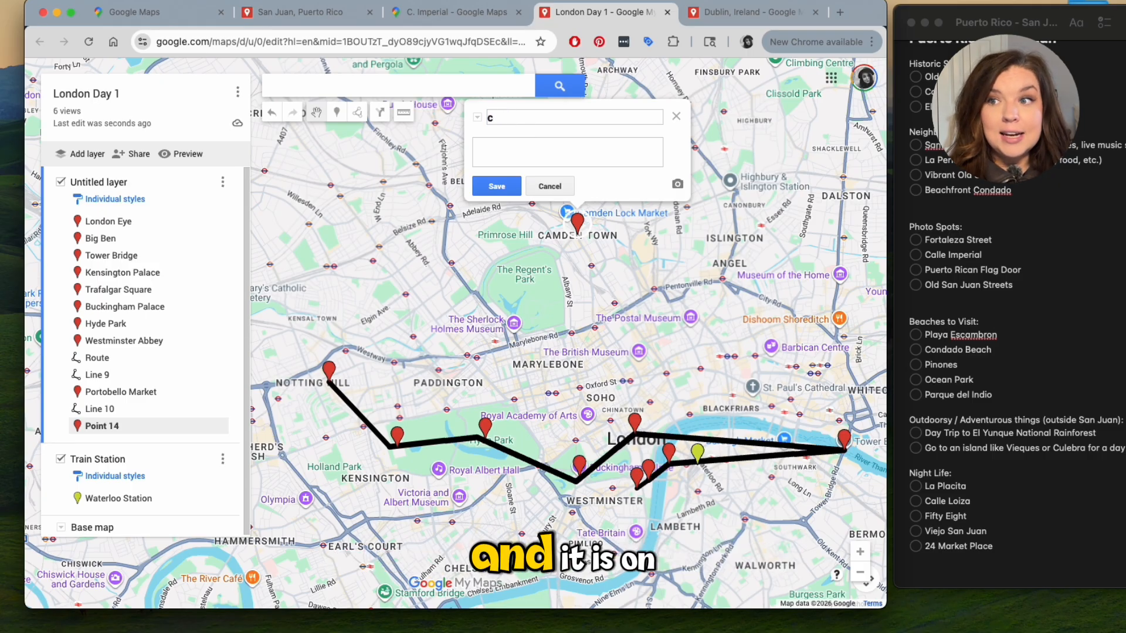
type("amden")
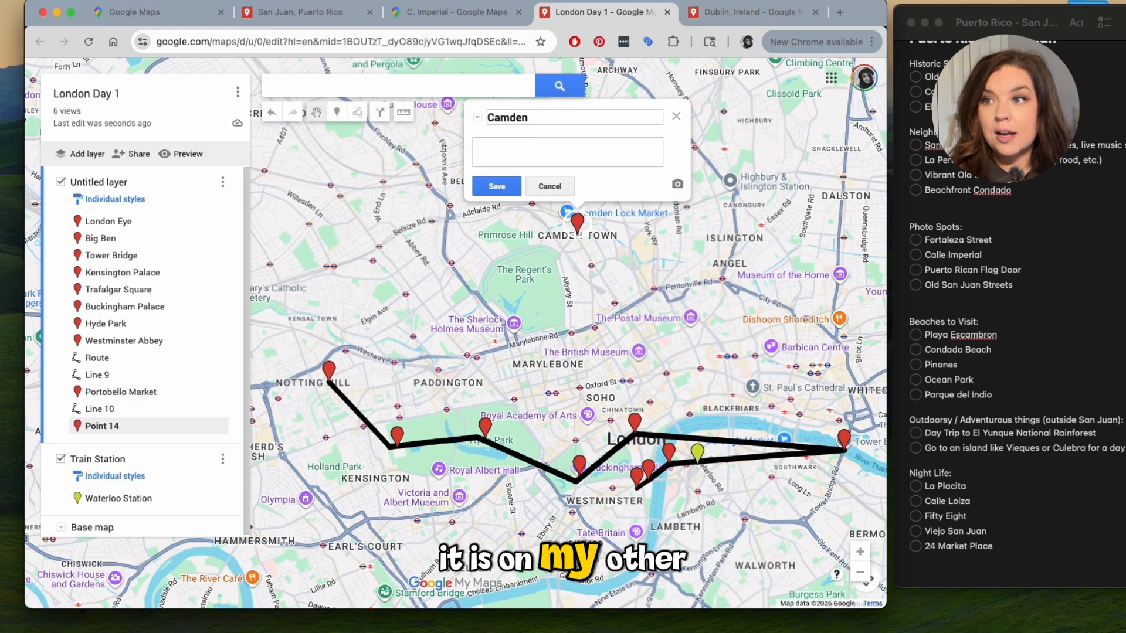
type(" Town")
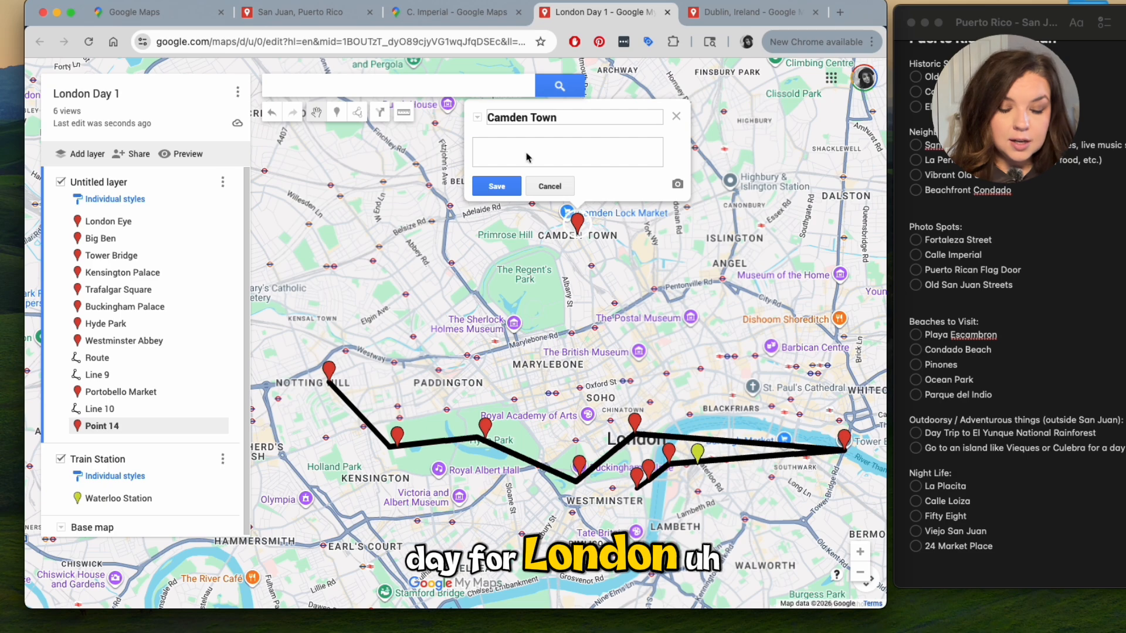
left_click(497, 186)
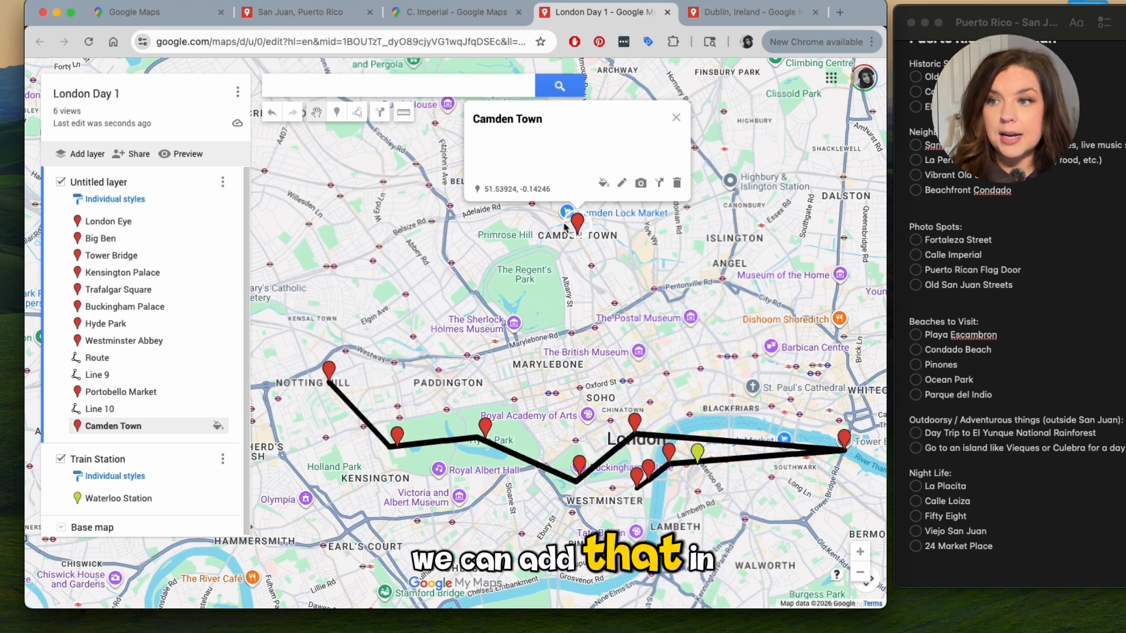
left_click(357, 112)
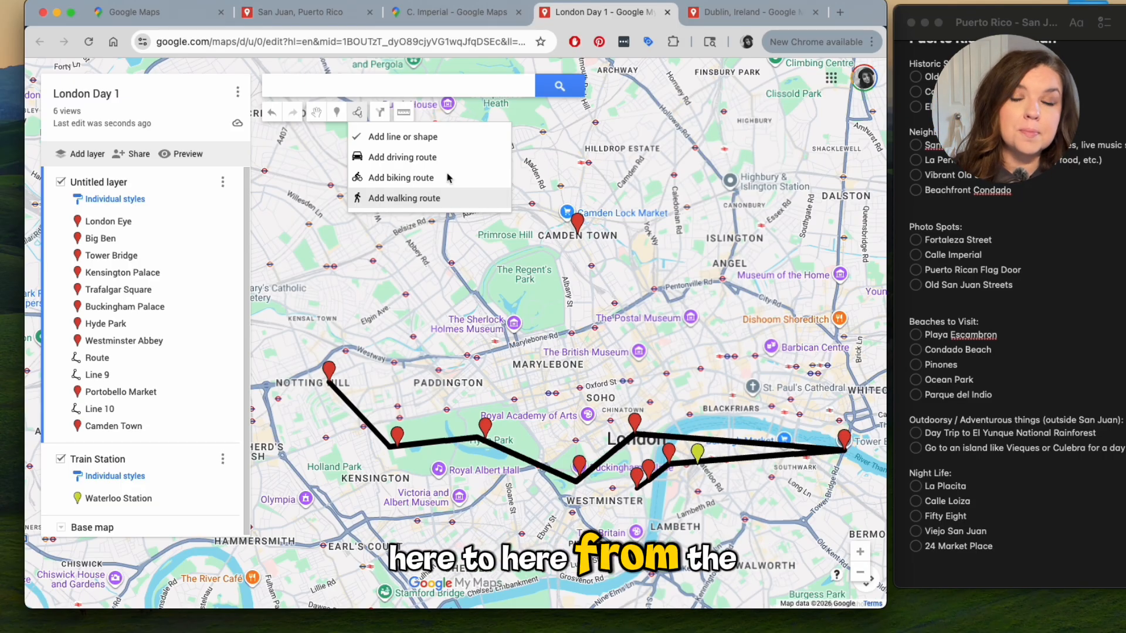
Switch to the San Juan, Puerto Rico map and place a saved marker named Old San Juan at Viejo San Juan.
left_click(321, 16)
scroll(455, 240, "up", 5)
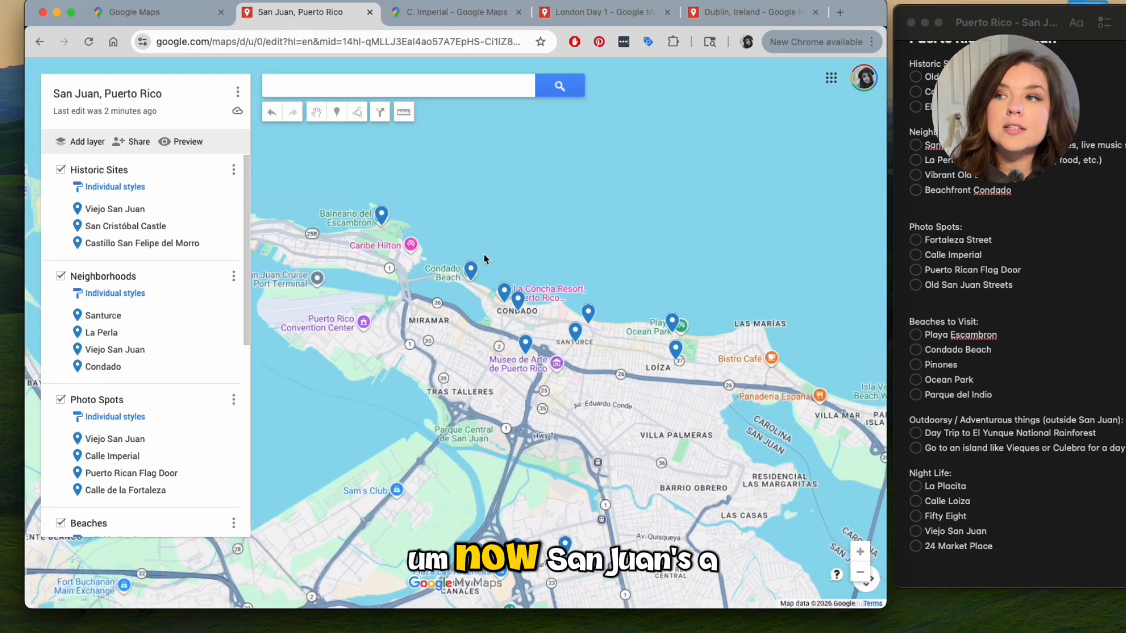
scroll(387, 232, "down", 3)
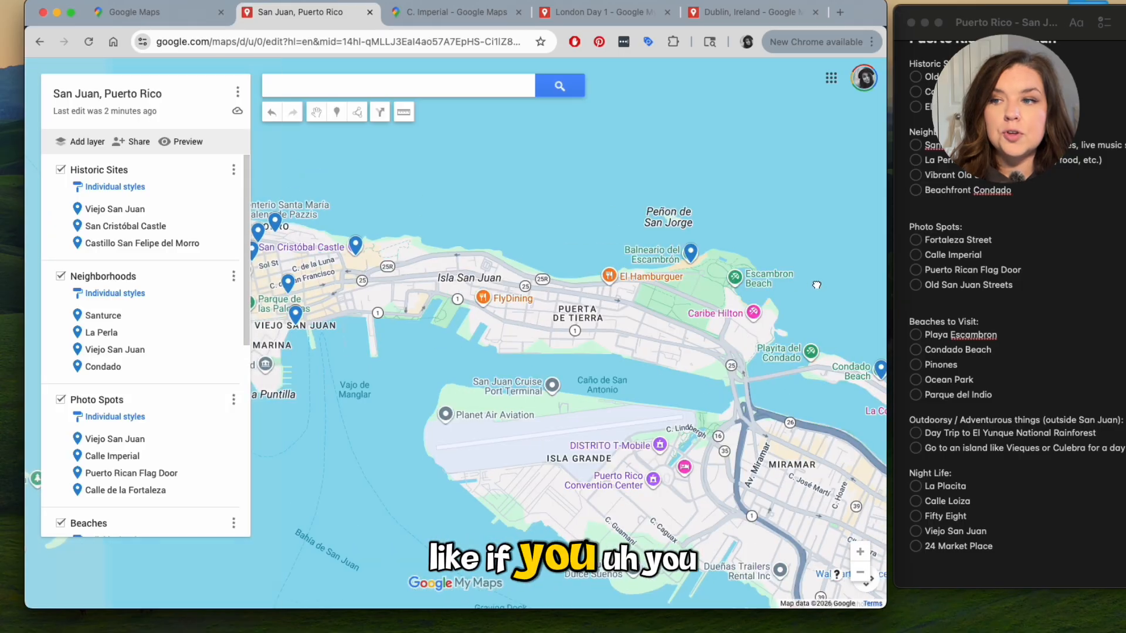
scroll(545, 234, "up", 2)
left_click_drag(580, 232, 458, 233)
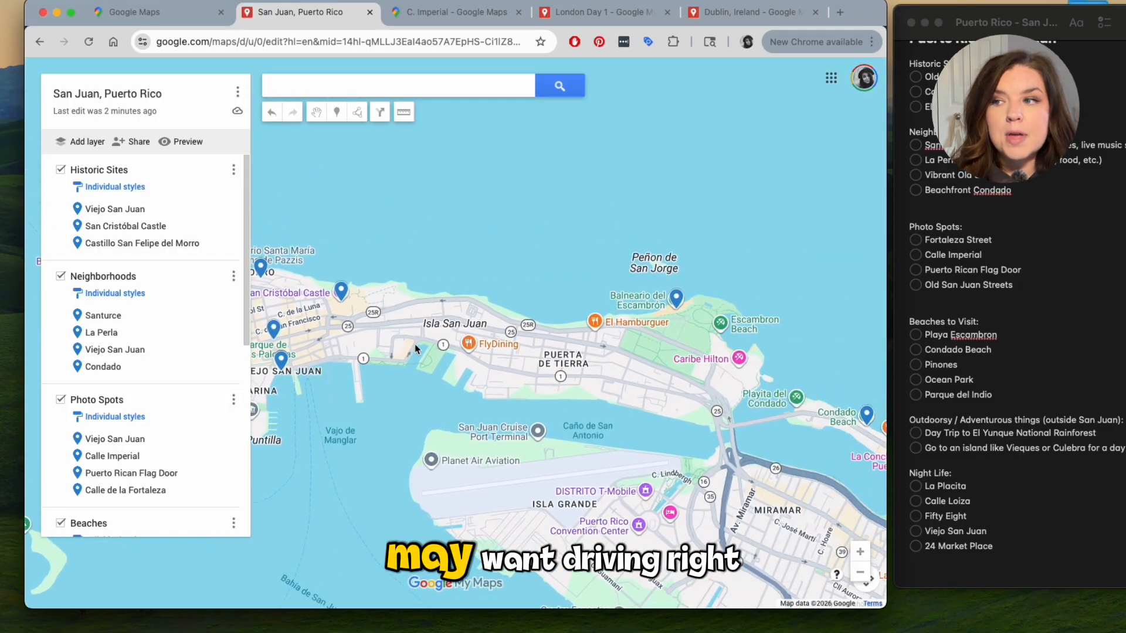
left_click(337, 113)
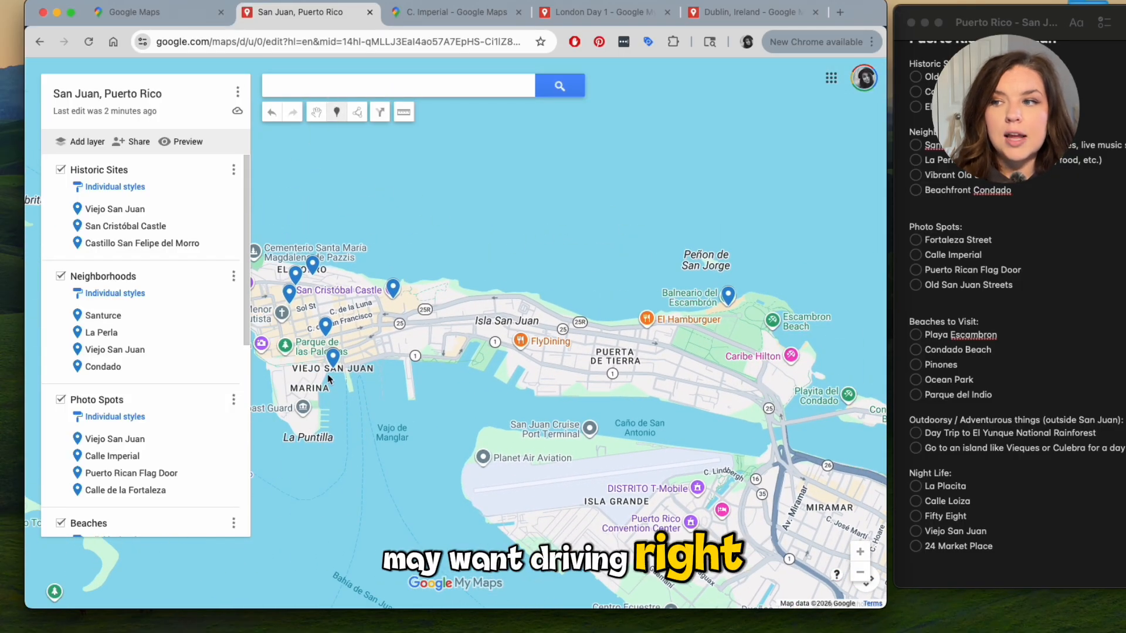
left_click(338, 363)
type("Old San Juan")
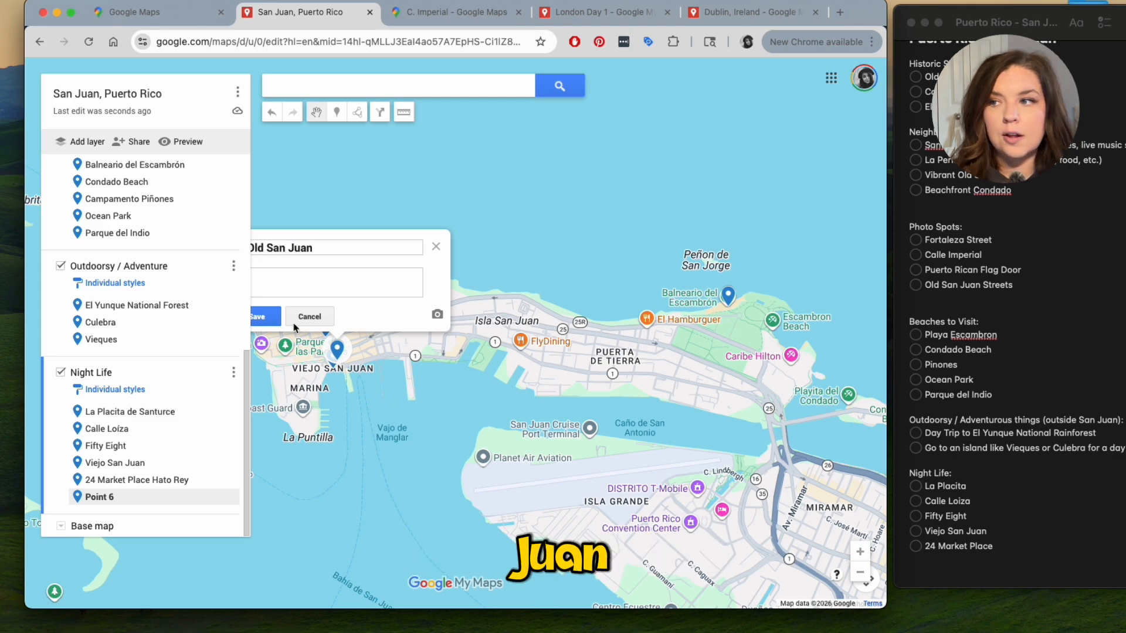
left_click(271, 317)
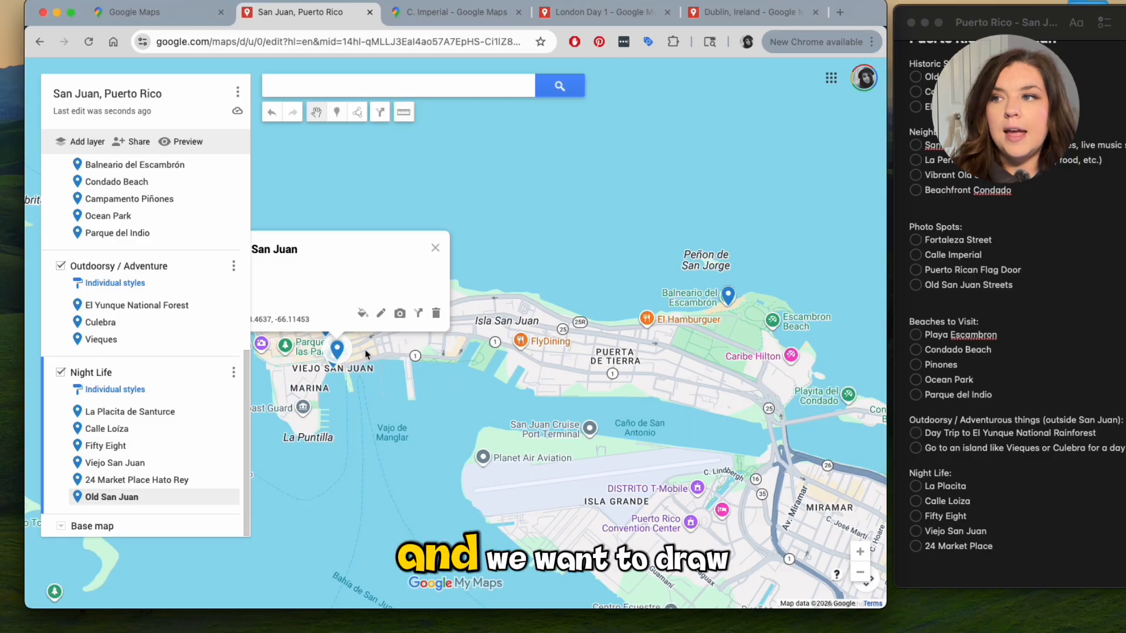
left_click(357, 112)
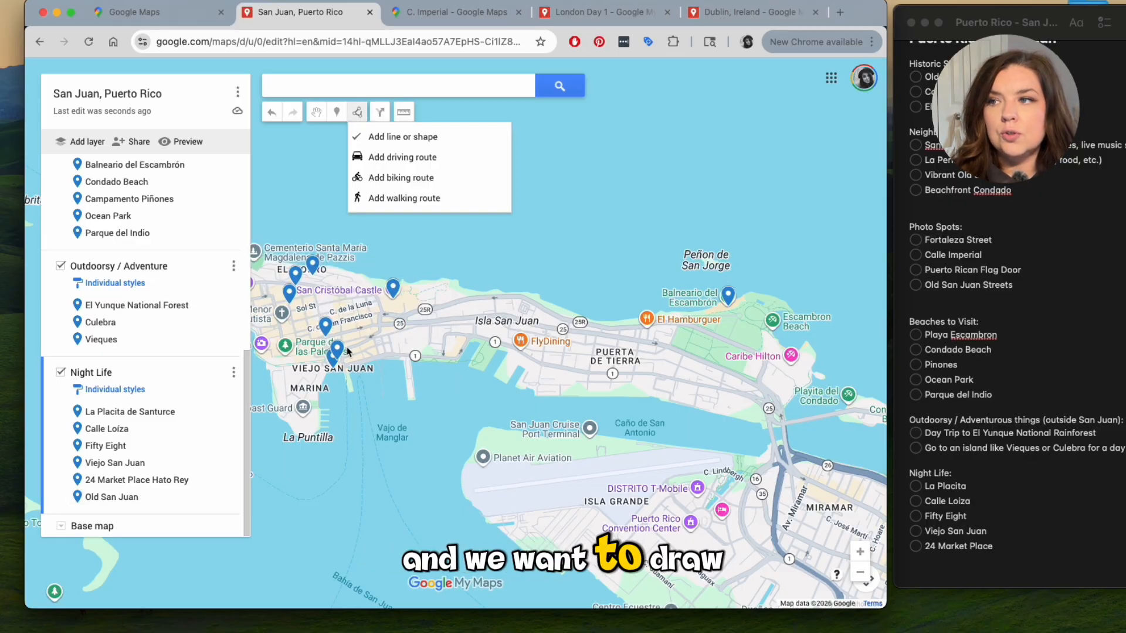
left_click(402, 138)
left_click(345, 350)
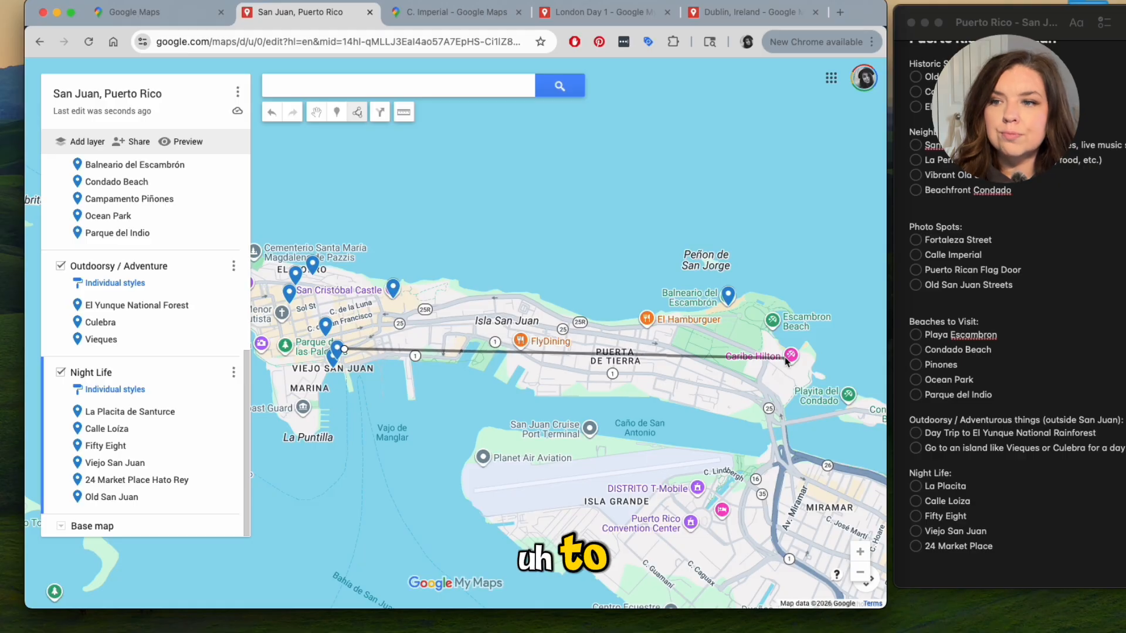
left_click(770, 324)
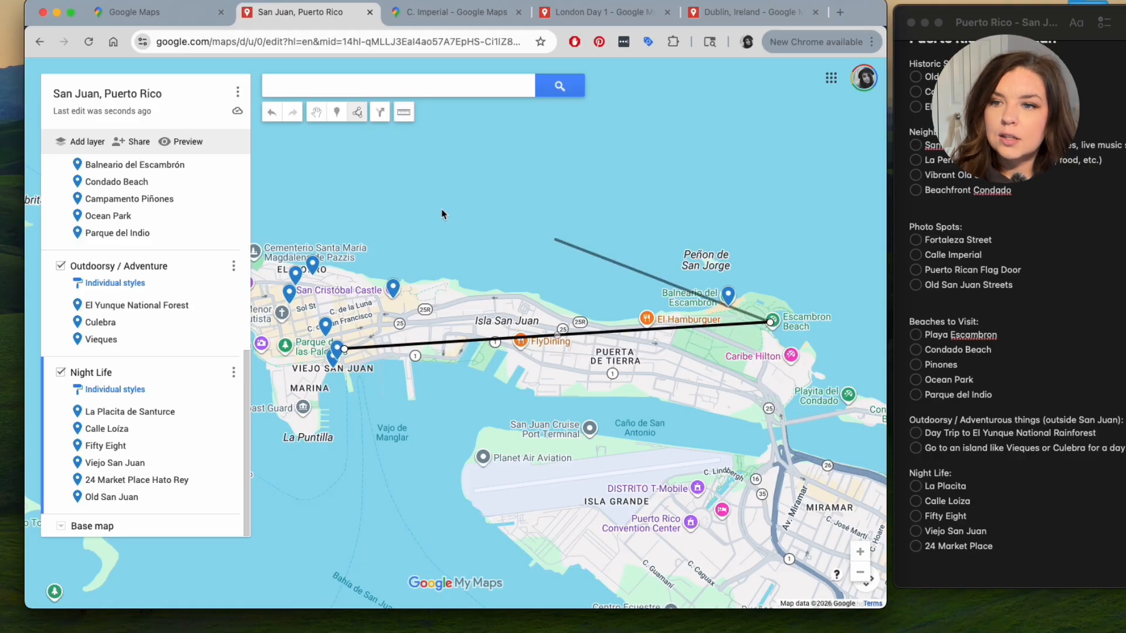
left_click(499, 240)
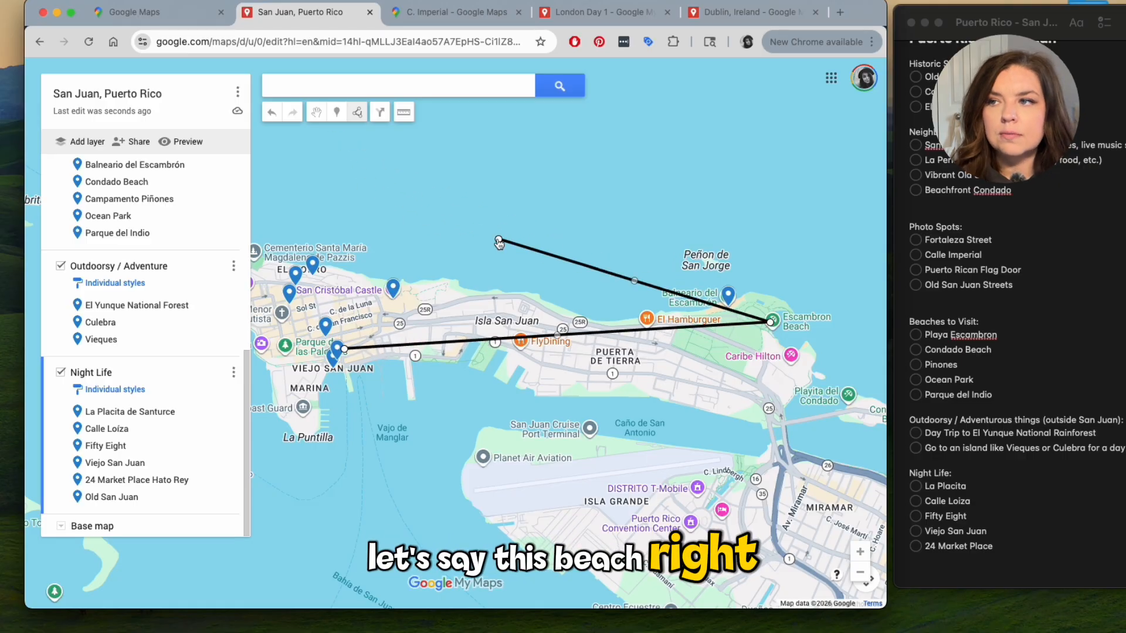
left_click(537, 186)
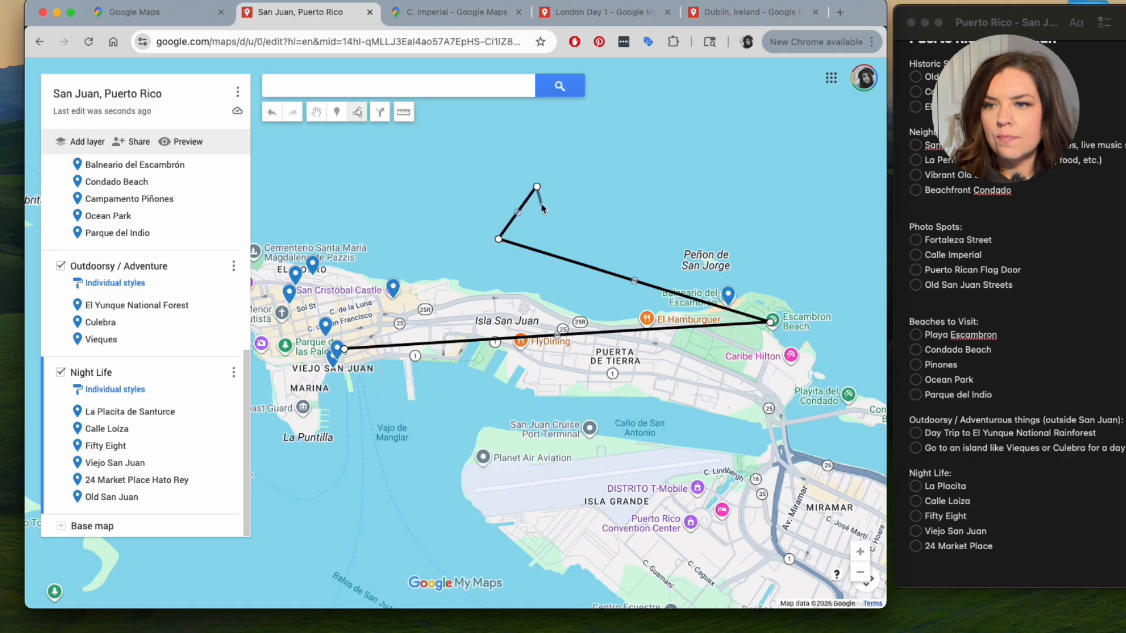
Draw and save a straight line from the Old San Juan marker to Balneario del Escambrón and check its length.
left_click(359, 112)
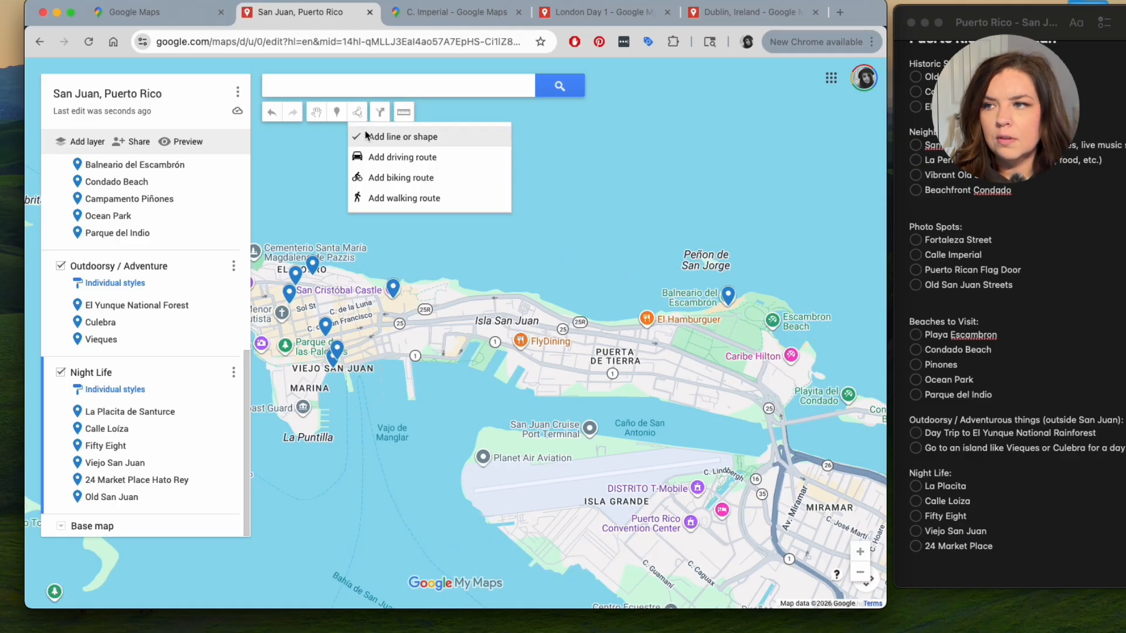
left_click(368, 136)
left_click(340, 350)
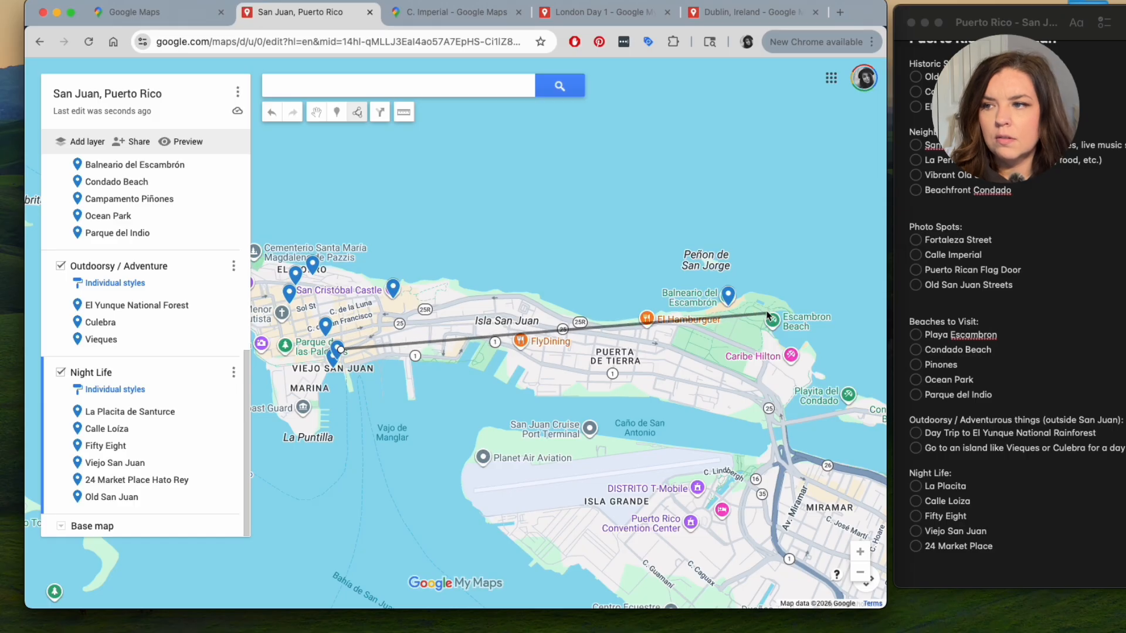
left_click(727, 297)
left_click(727, 297)
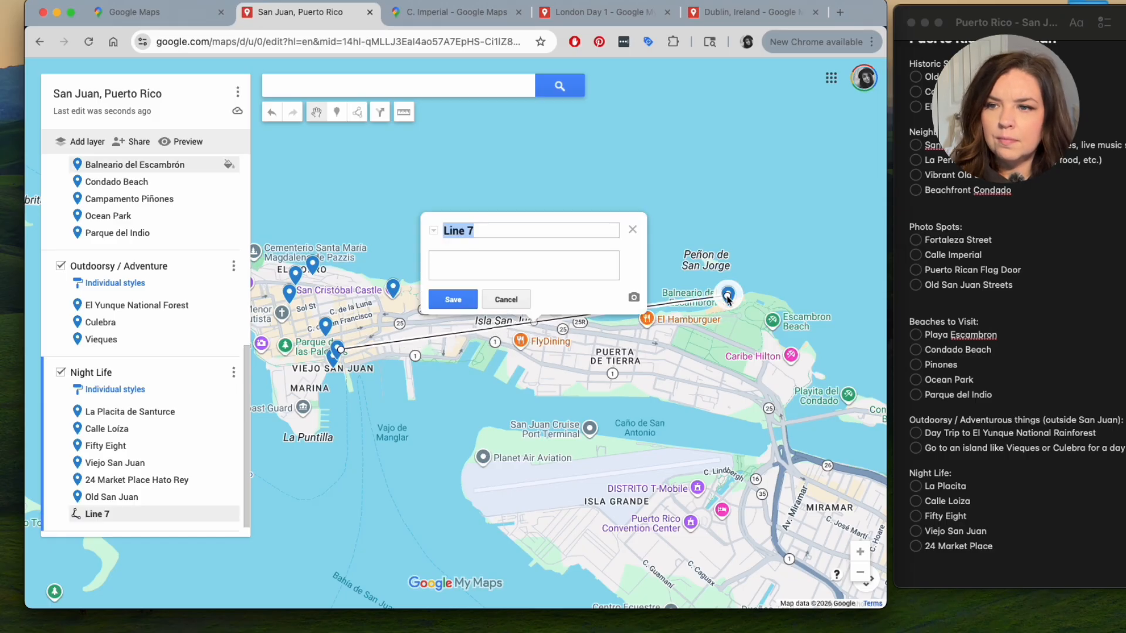
left_click(457, 301)
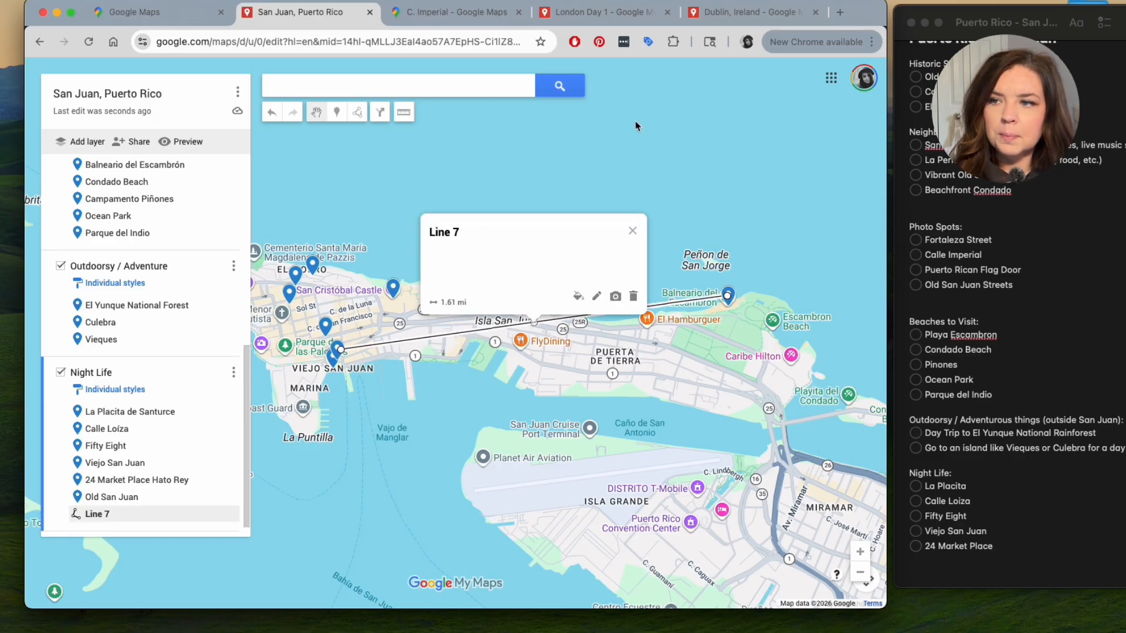
left_click(487, 153)
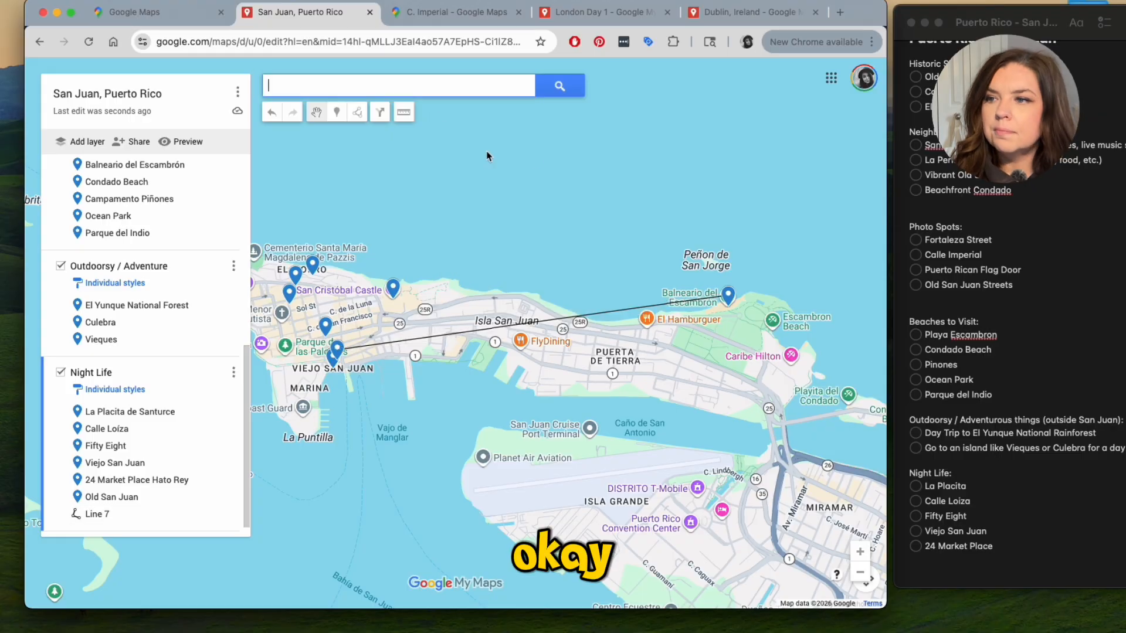
left_click(359, 349)
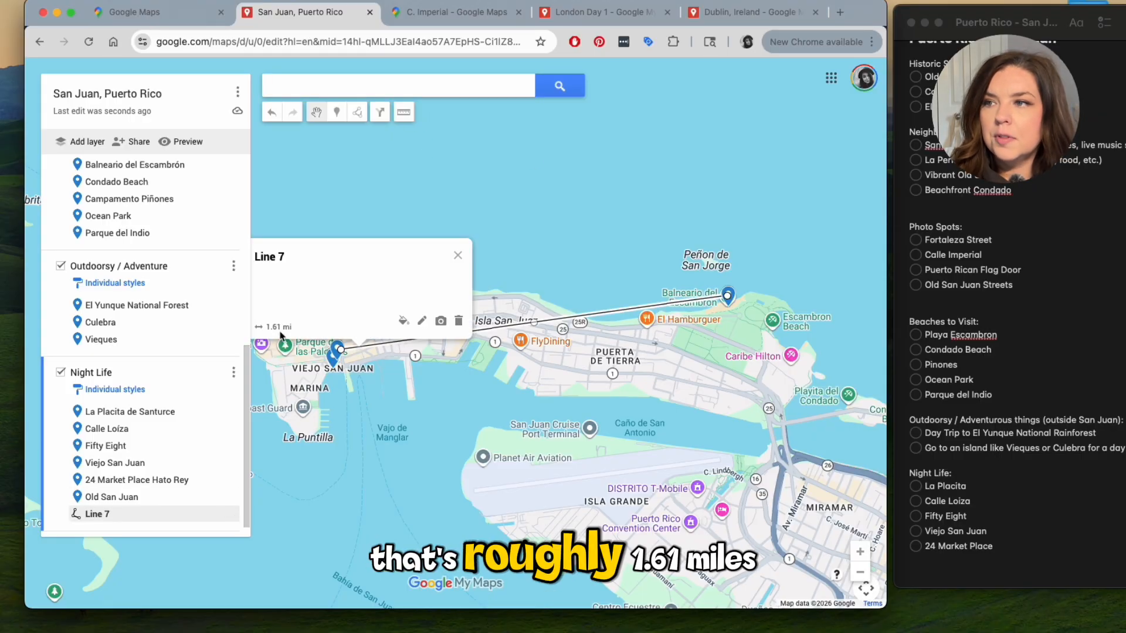
left_click(418, 149)
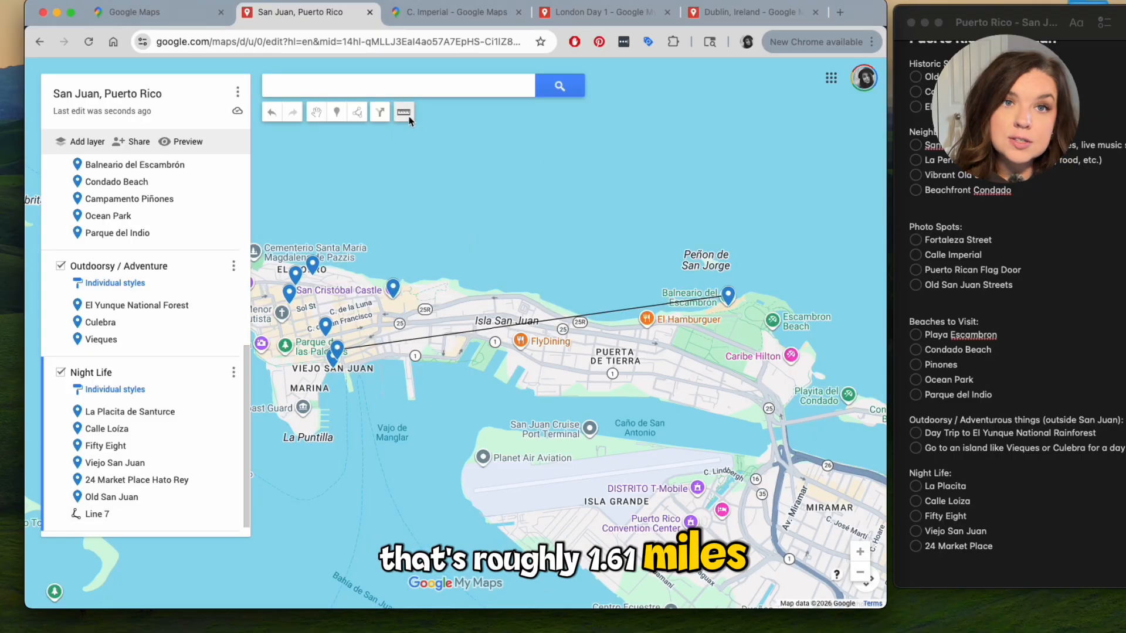
Trace a driving route from Balneario del Escambrón to the Old San Juan marker.
left_click(357, 115)
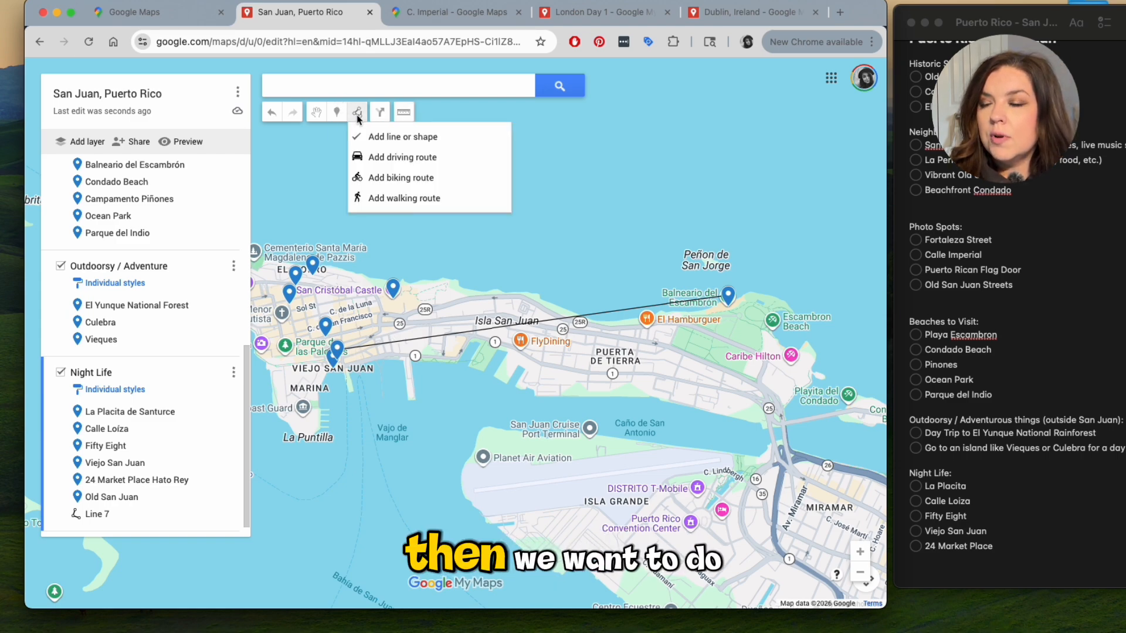
left_click(373, 157)
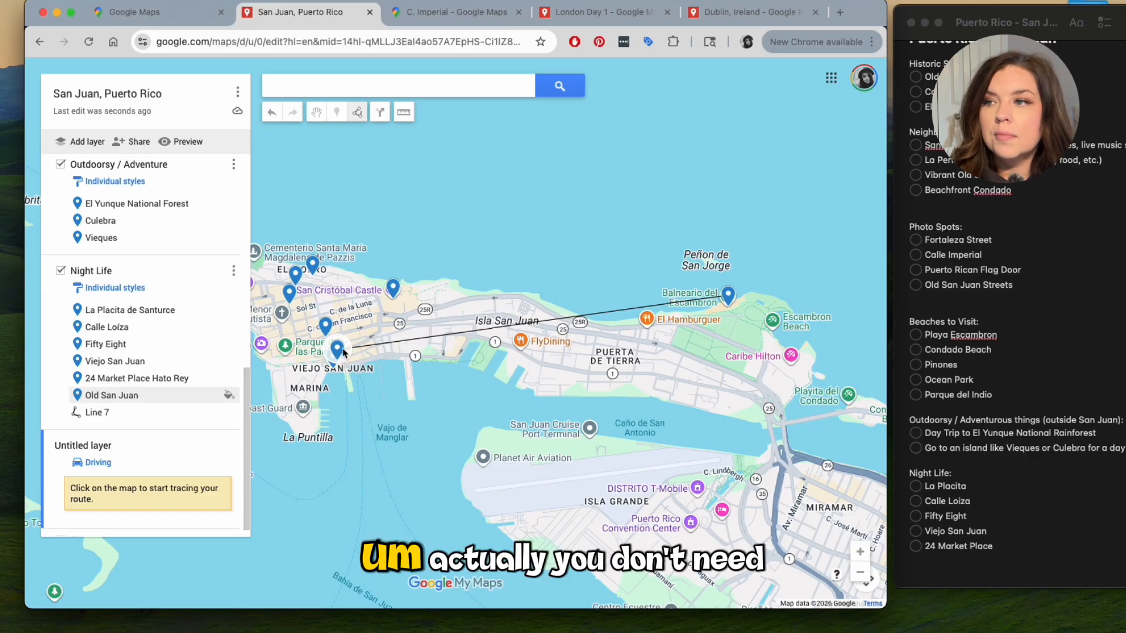
left_click(734, 298)
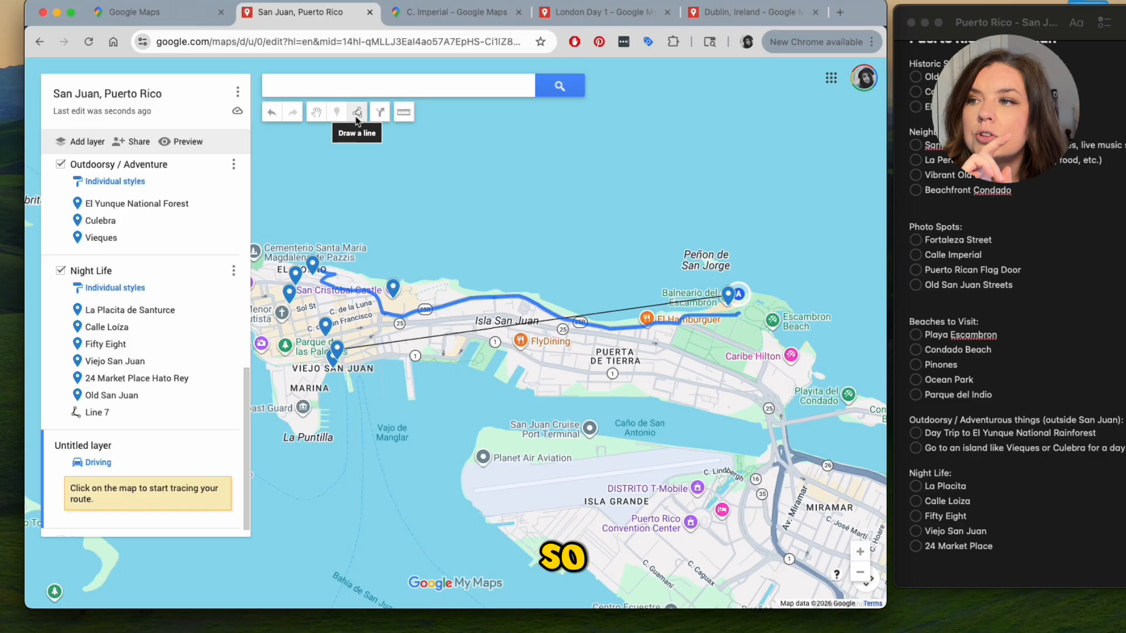
left_click(343, 353)
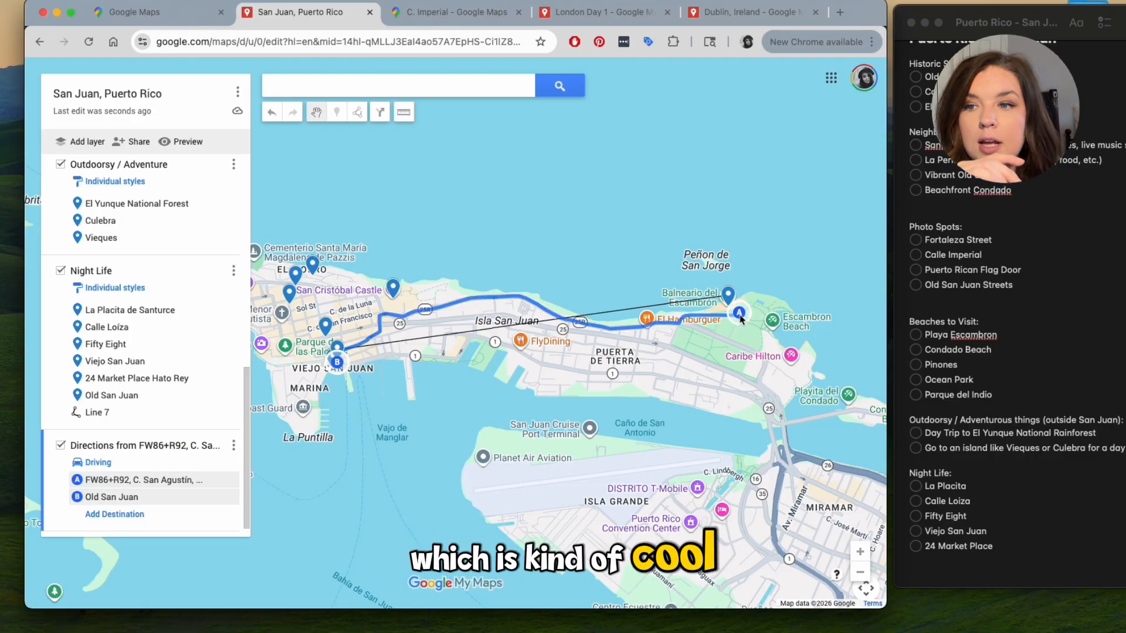
Delete the driving route to Old San Juan, restoring it once before removing it again.
key("Delete")
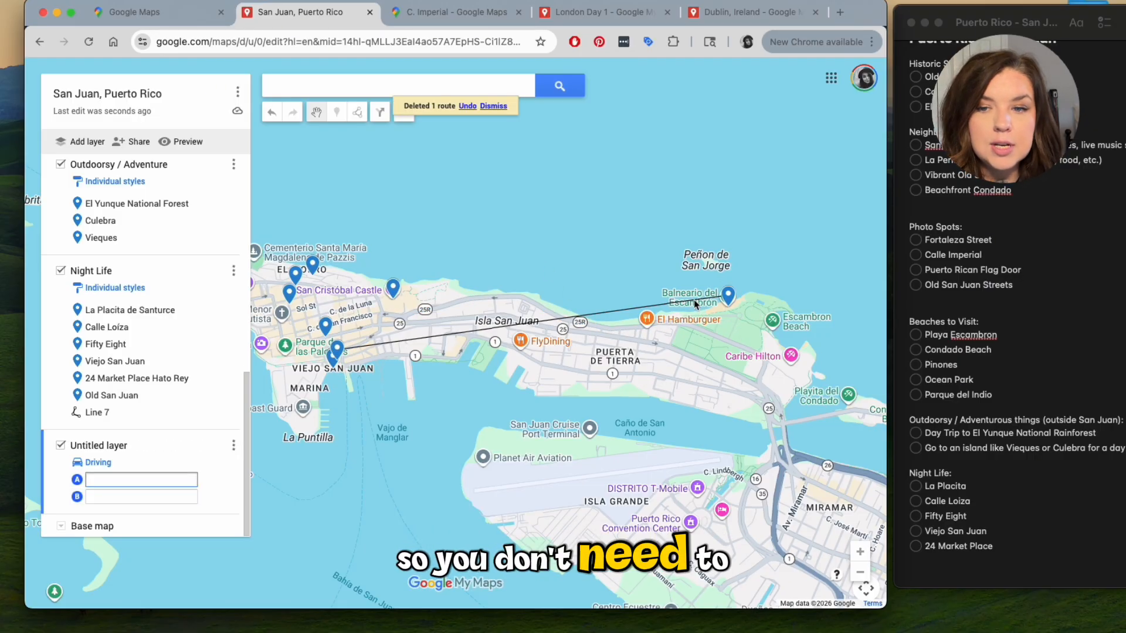
left_click(695, 303)
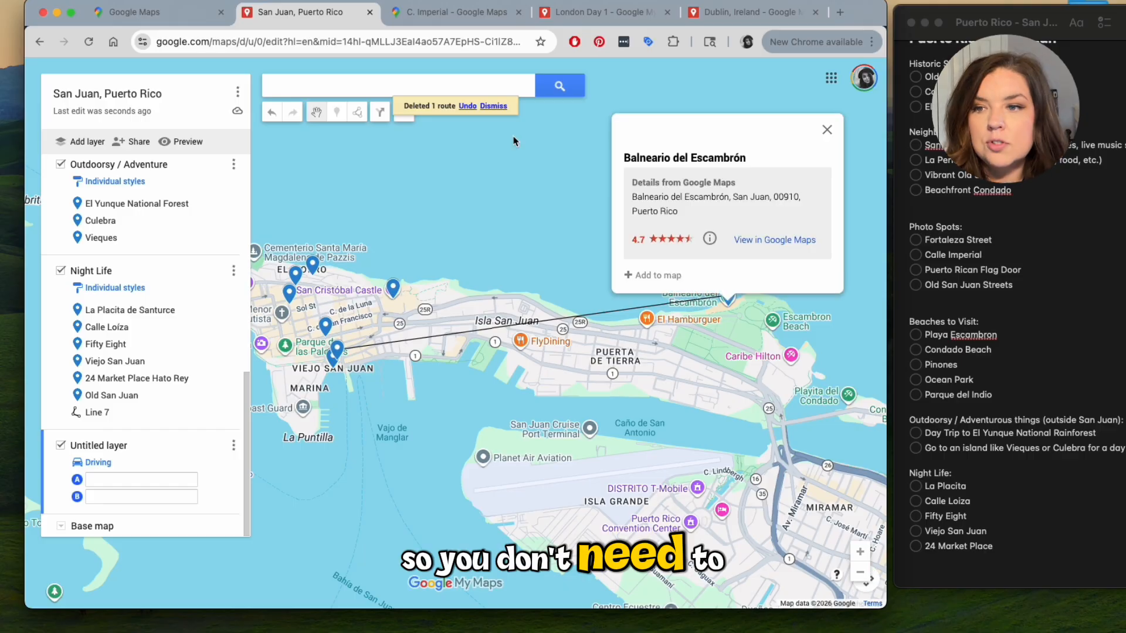
left_click(470, 108)
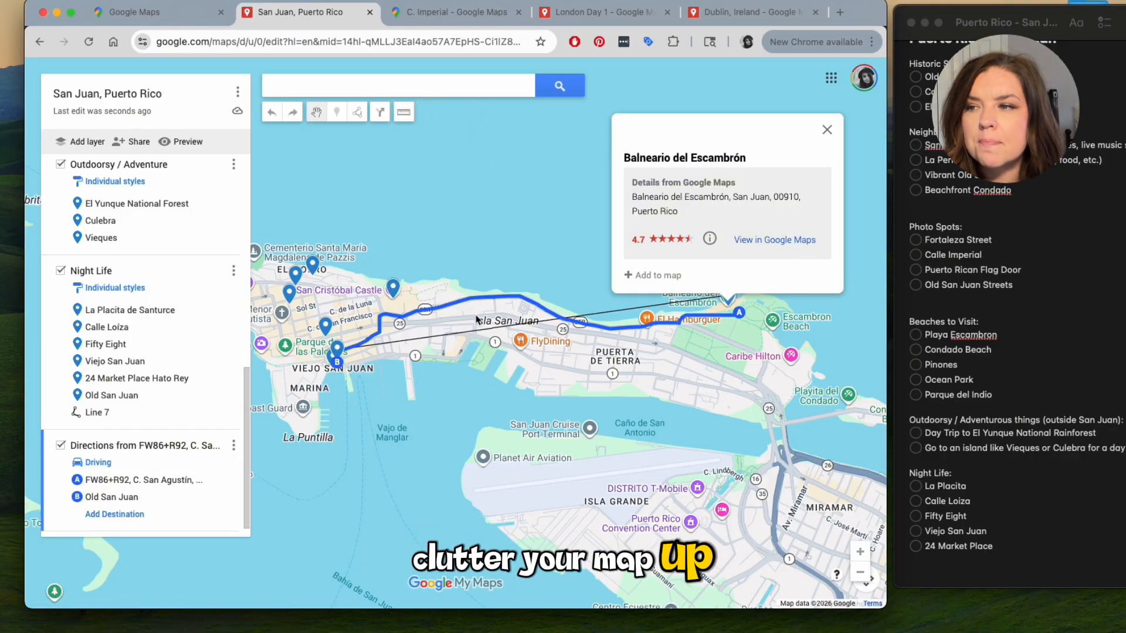
key("Delete")
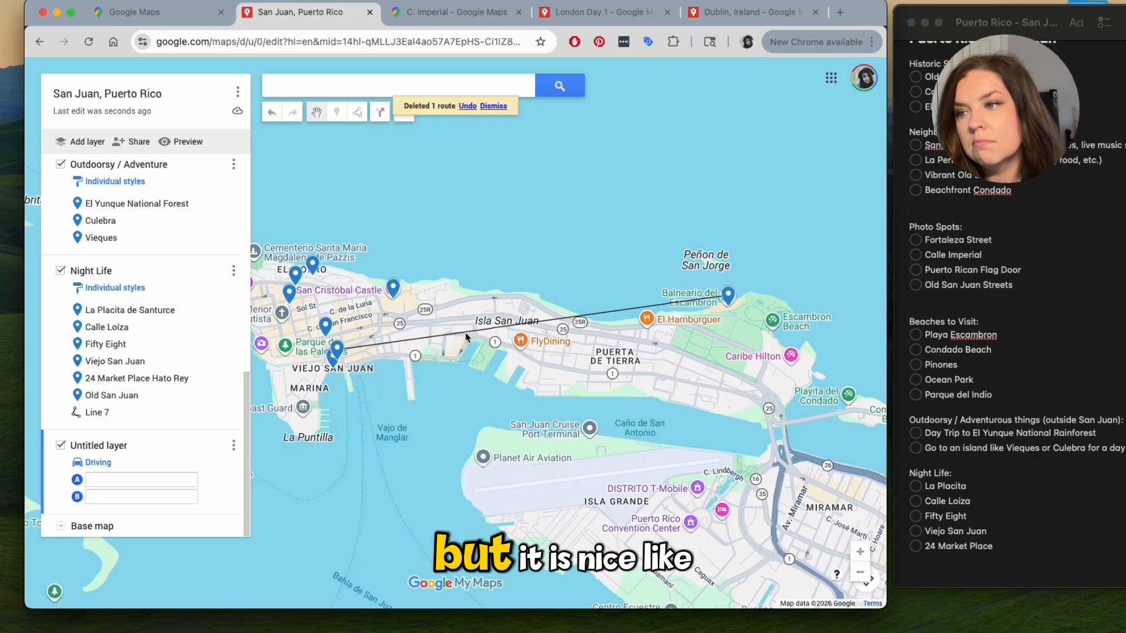
left_click(487, 108)
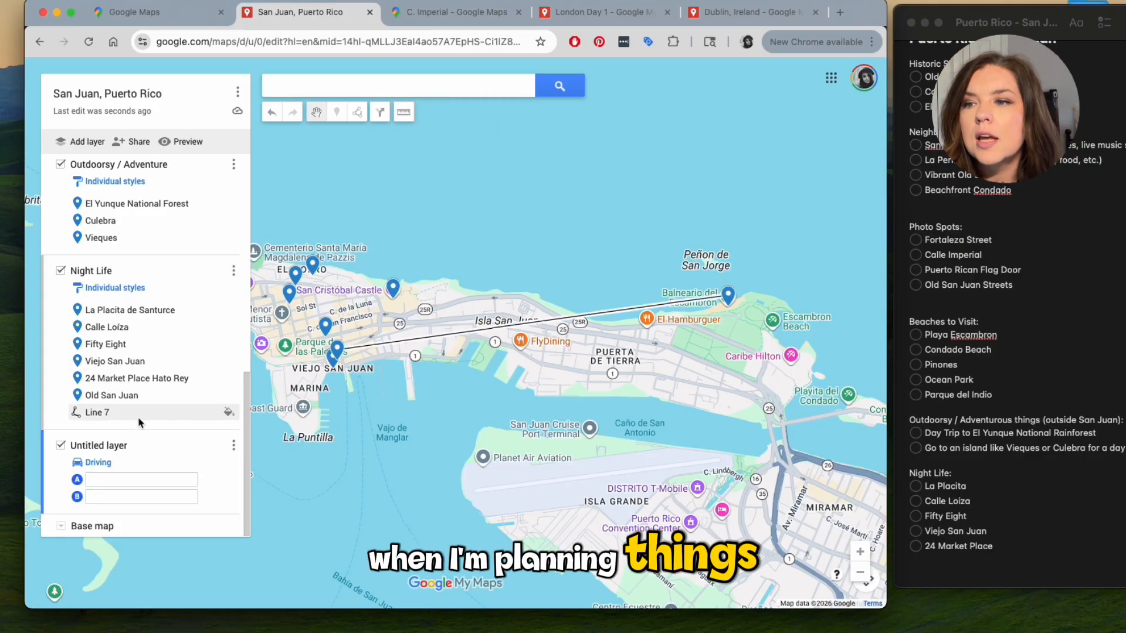
Delete the straight line from the Night Life layer and remove the untitled driving layer from the map.
left_click(205, 414)
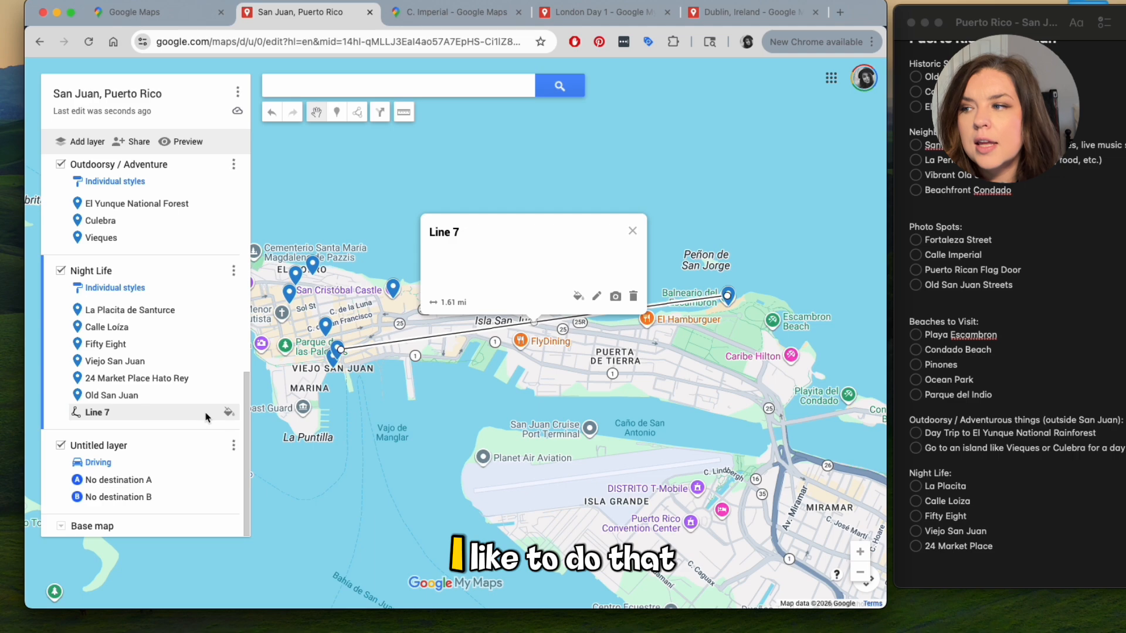
left_click(633, 296)
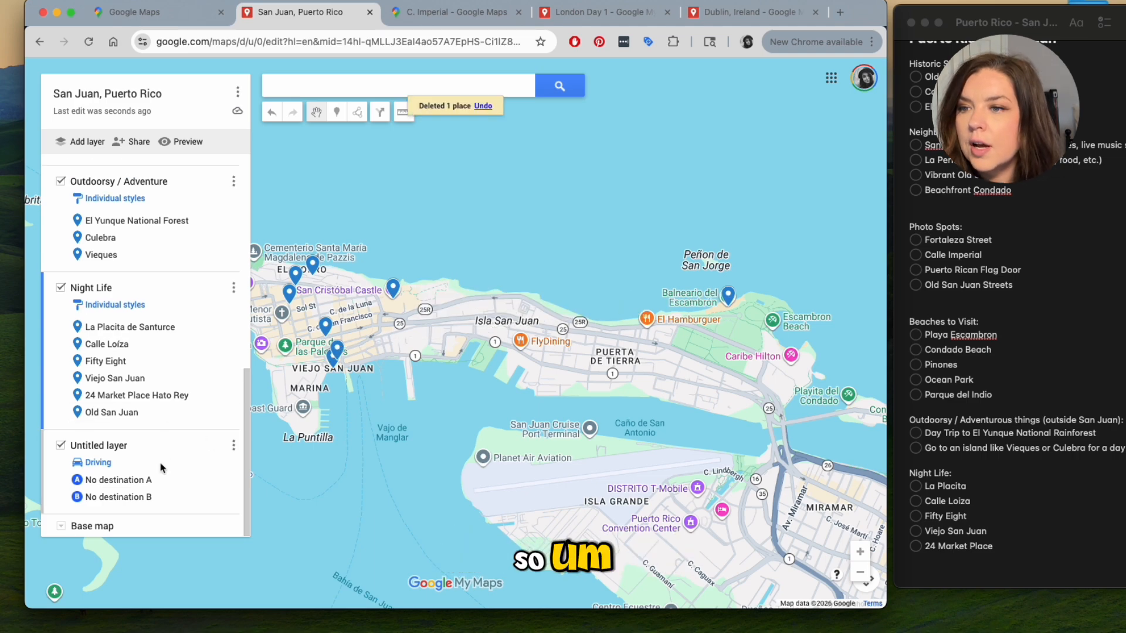
left_click(234, 446)
left_click(194, 489)
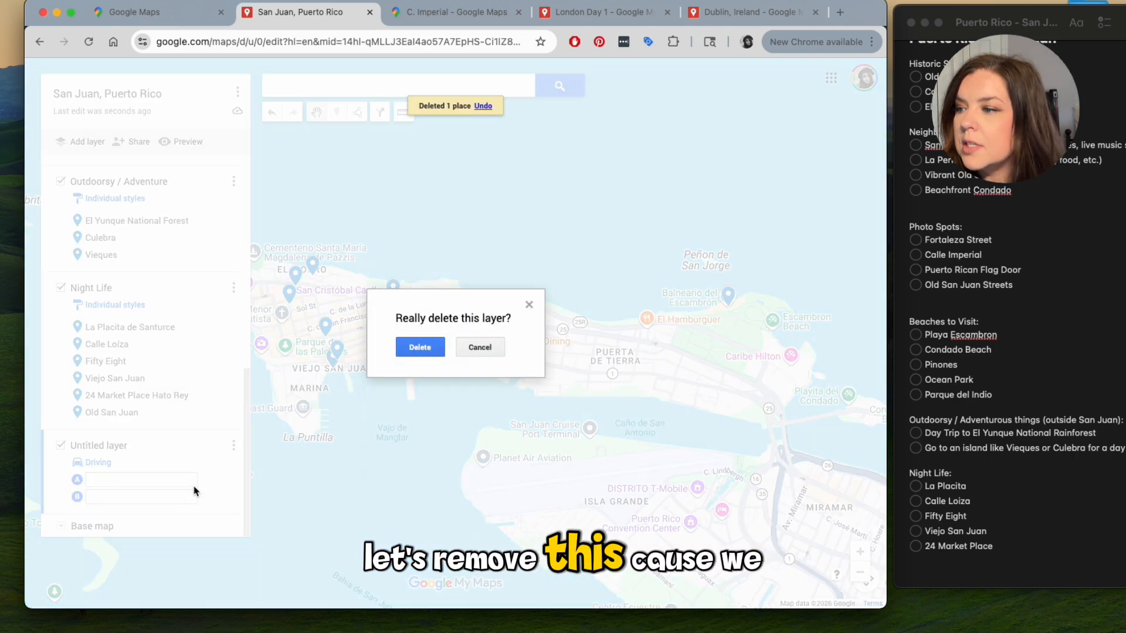
left_click(412, 351)
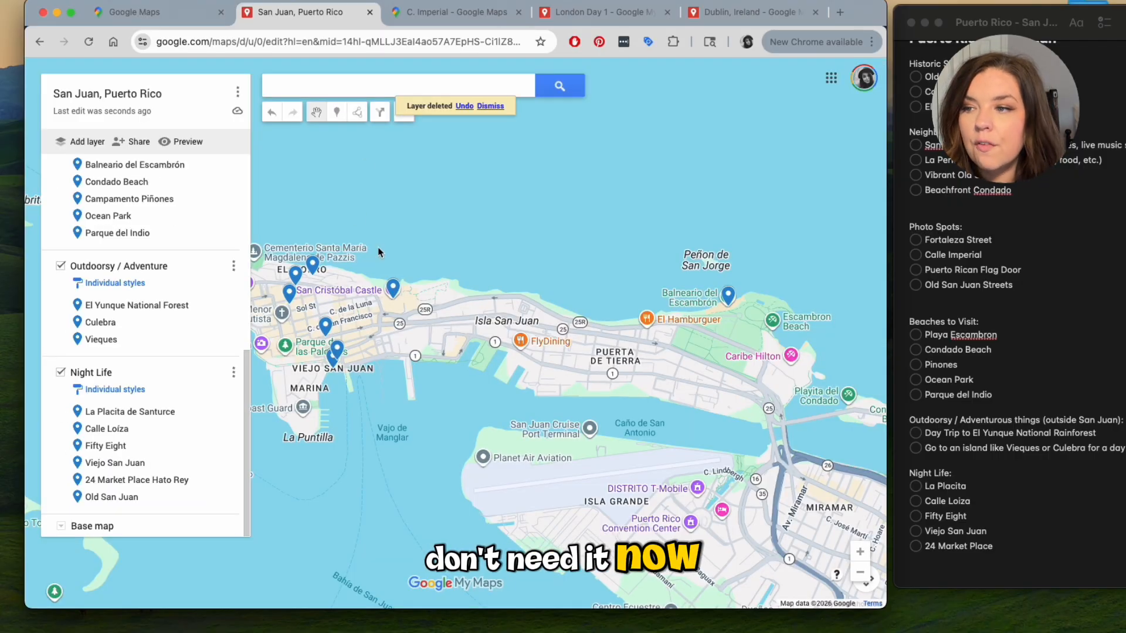
Preview the San Juan, Puerto Rico map in view-only mode and check its sharing options, closing the preview when done.
scroll(125, 440, "up", 6)
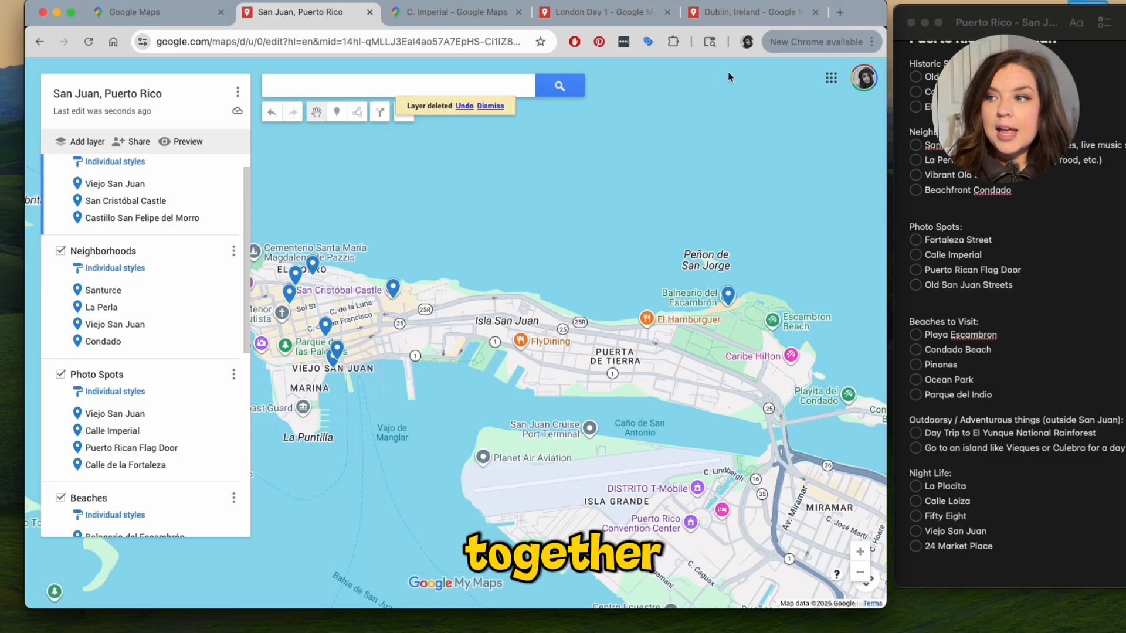
left_click(238, 92)
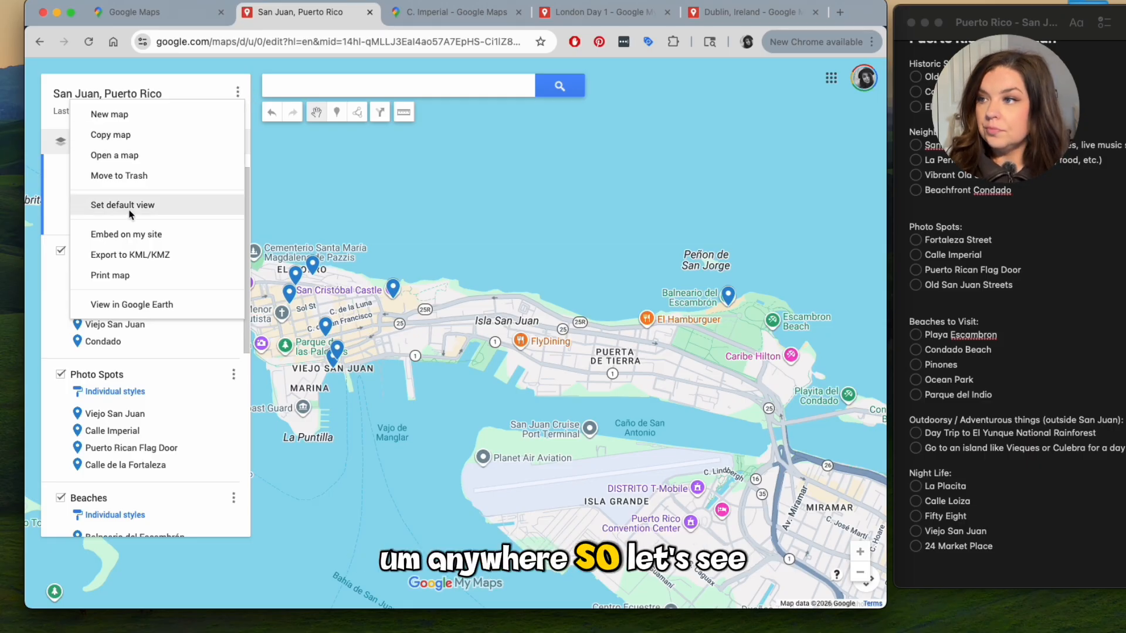
left_click(336, 224)
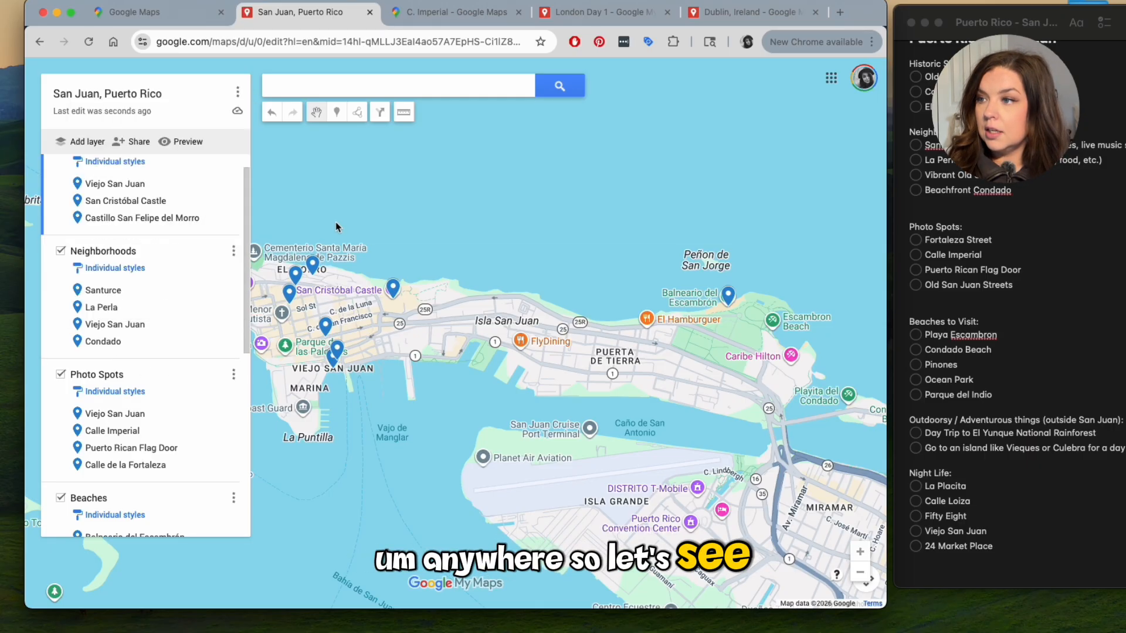
left_click(180, 141)
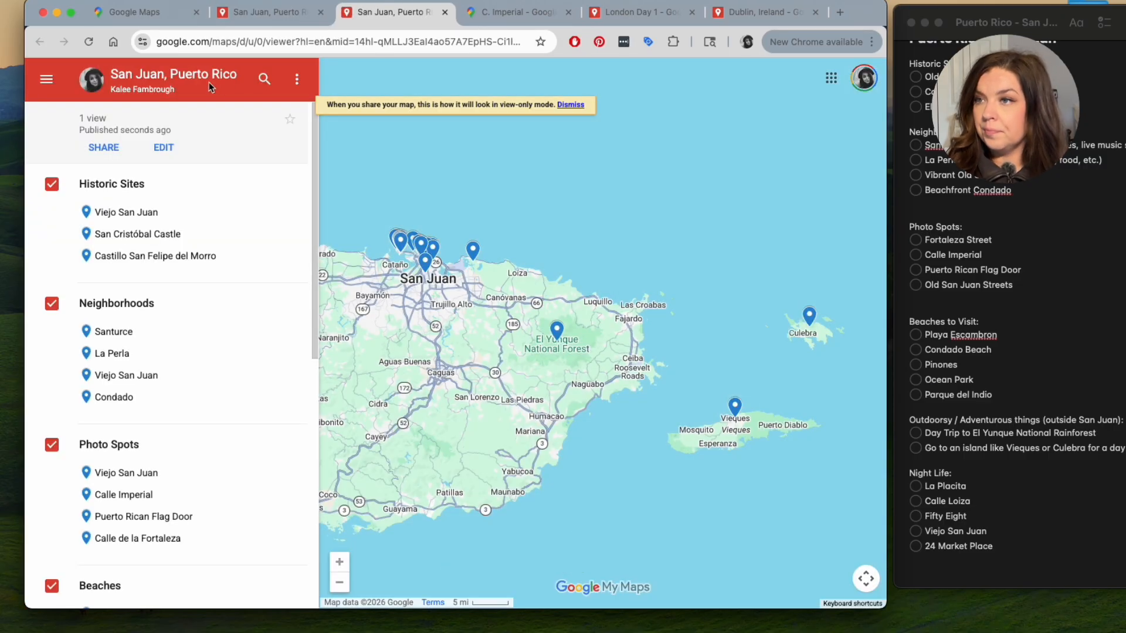
left_click(106, 149)
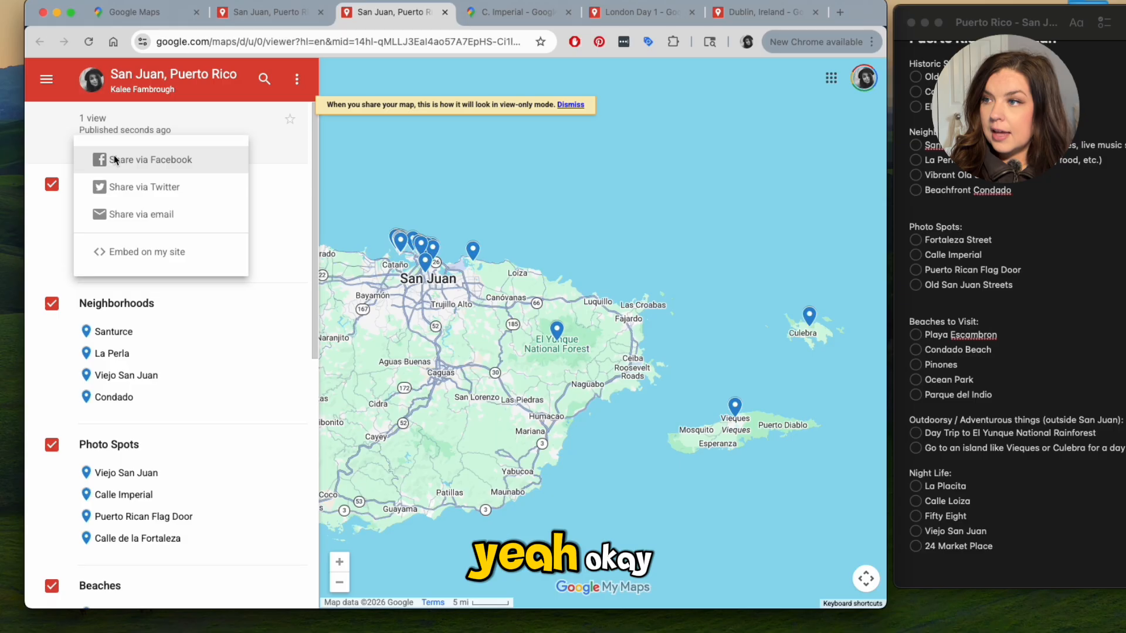
left_click(303, 153)
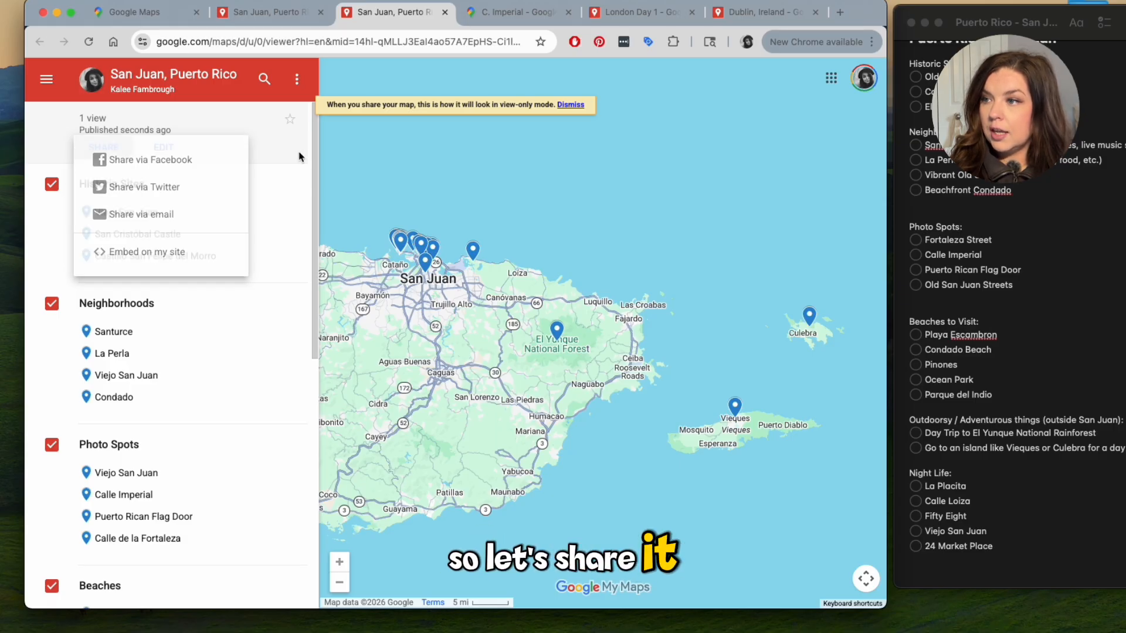
scroll(176, 411, "down", 7)
scroll(138, 494, "up", 8)
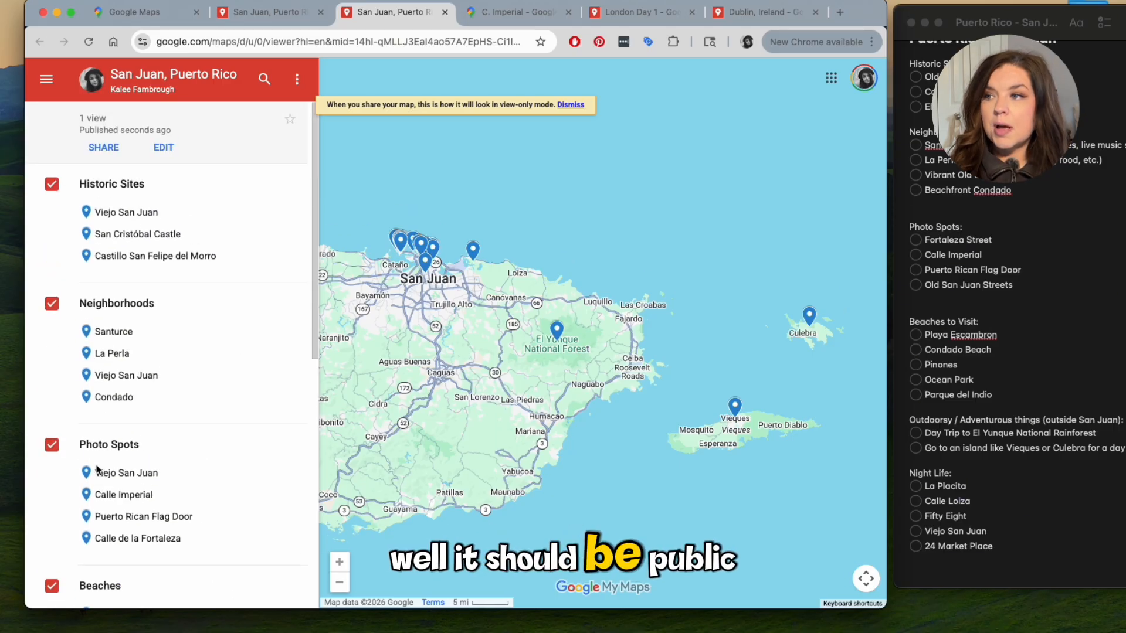
left_click(579, 105)
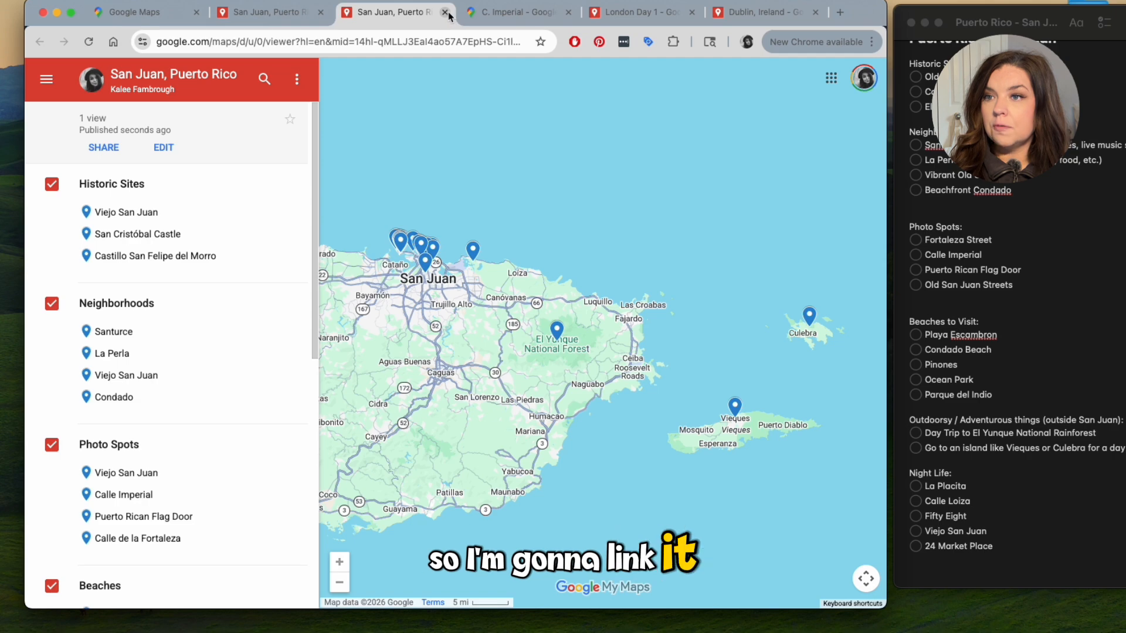
left_click(446, 12)
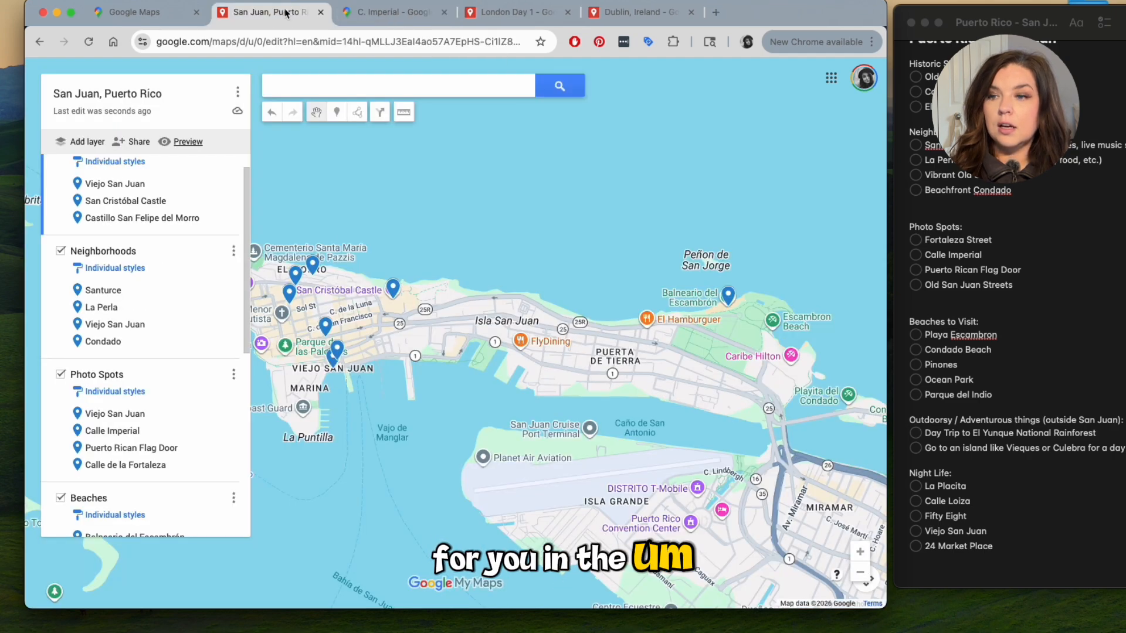